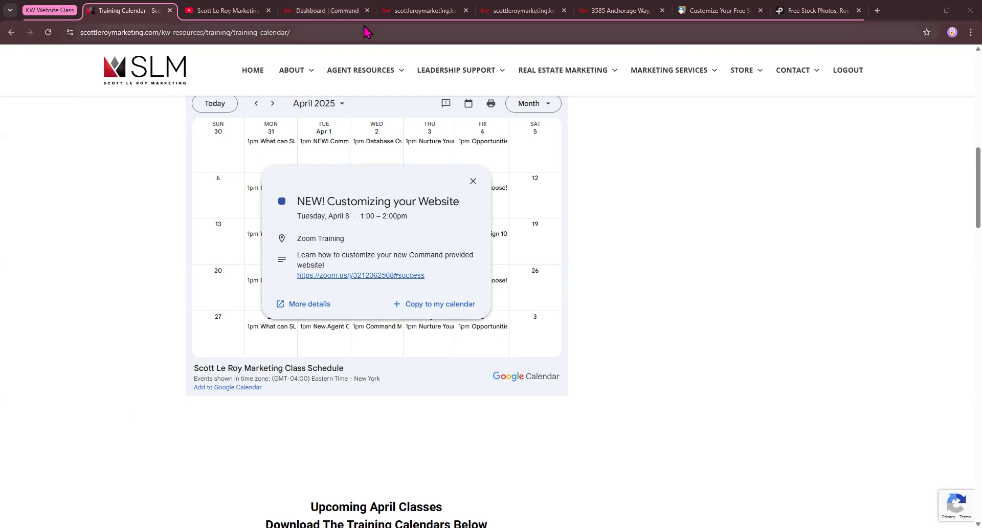
Switch to the 'Dashboard | Command' browser tab to leave the Training Calendar
{"action": "left_click", "coordinate": [311, 8]}
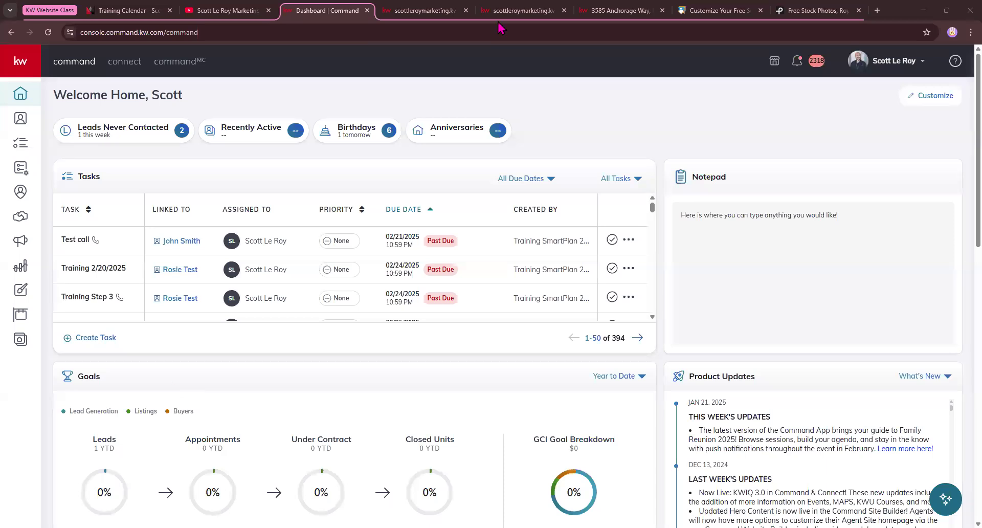
{"action": "left_click", "coordinate": [424, 11]}
{"action": "scroll", "coordinate": [373, 225], "scroll_direction": "down", "scroll_amount": 15}
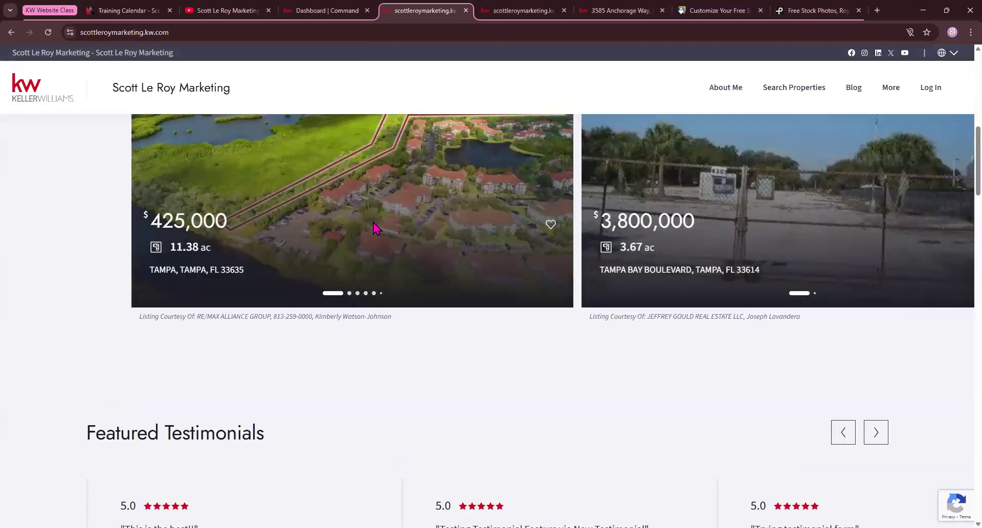
{"action": "scroll", "coordinate": [374, 227], "scroll_direction": "down", "scroll_amount": 12}
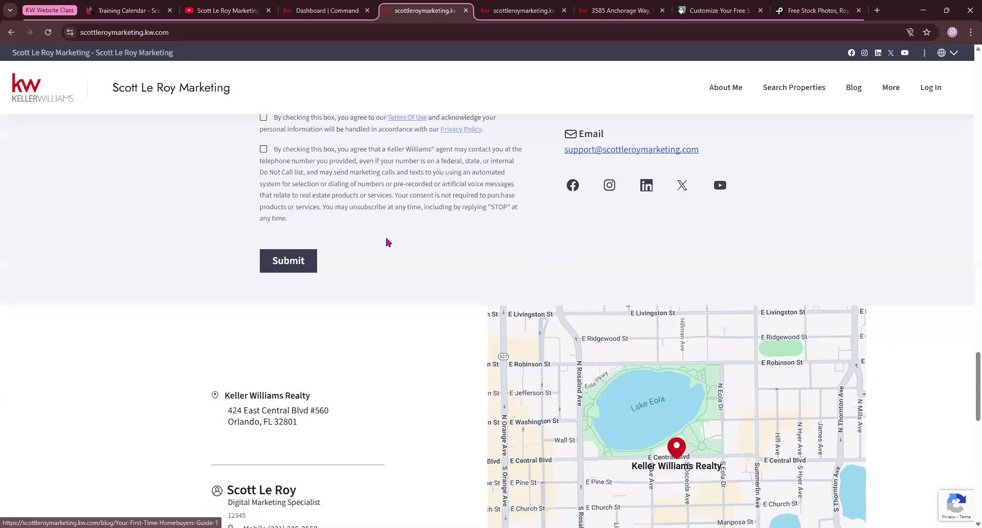
{"action": "scroll", "coordinate": [666, 256], "scroll_direction": "up", "scroll_amount": 4}
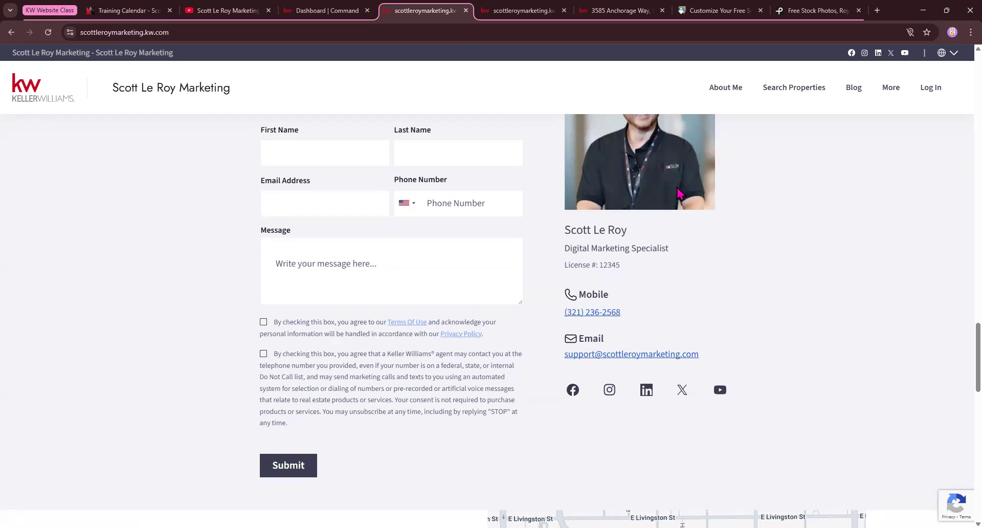
{"action": "scroll", "coordinate": [668, 205], "scroll_direction": "down", "scroll_amount": 3}
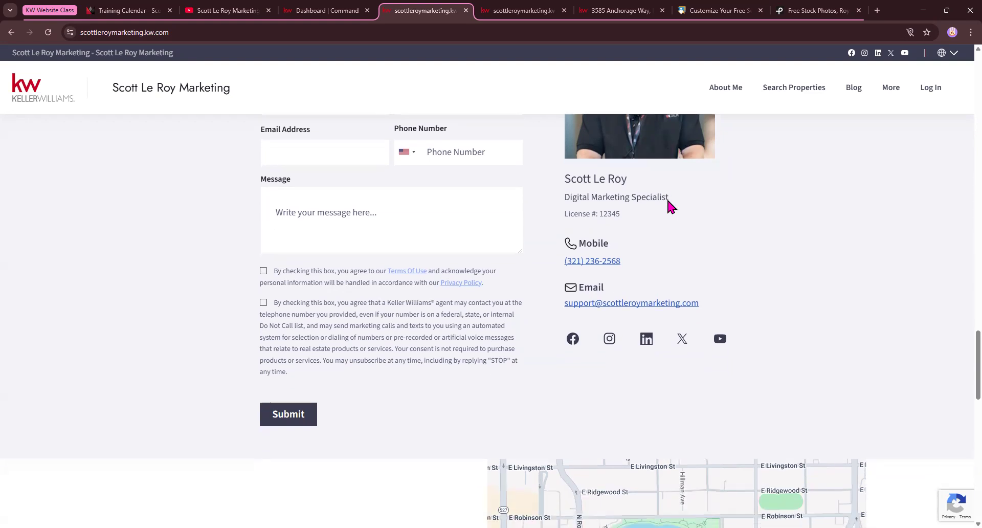
{"action": "scroll", "coordinate": [668, 204], "scroll_direction": "down", "scroll_amount": 3}
{"action": "scroll", "coordinate": [668, 205], "scroll_direction": "up", "scroll_amount": 4}
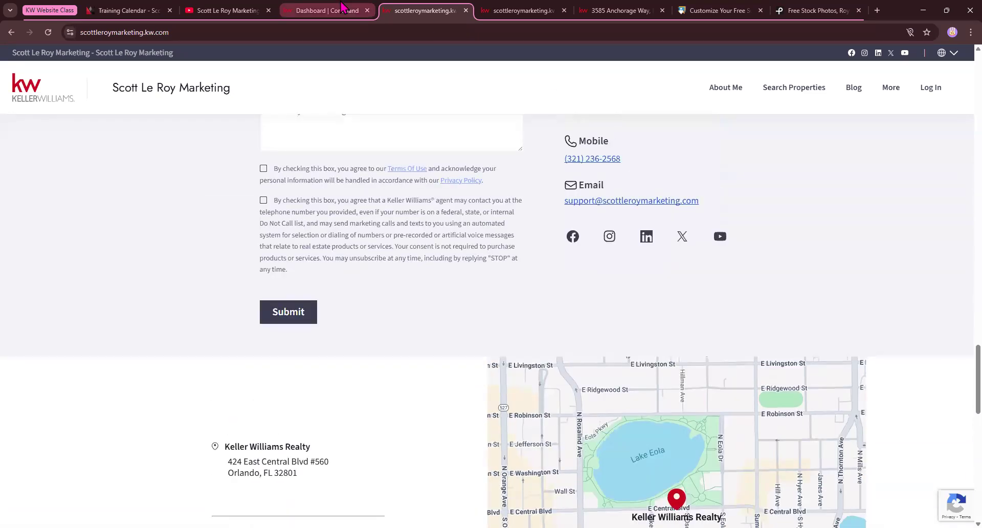
{"action": "left_click", "coordinate": [342, 7]}
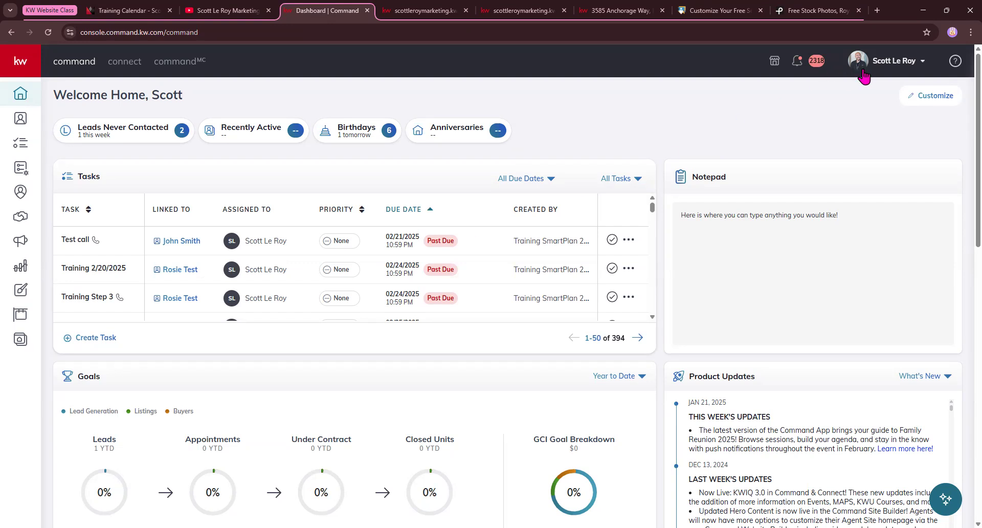
Open account Settings from the name menu in the top-right header
{"action": "left_click", "coordinate": [884, 63]}
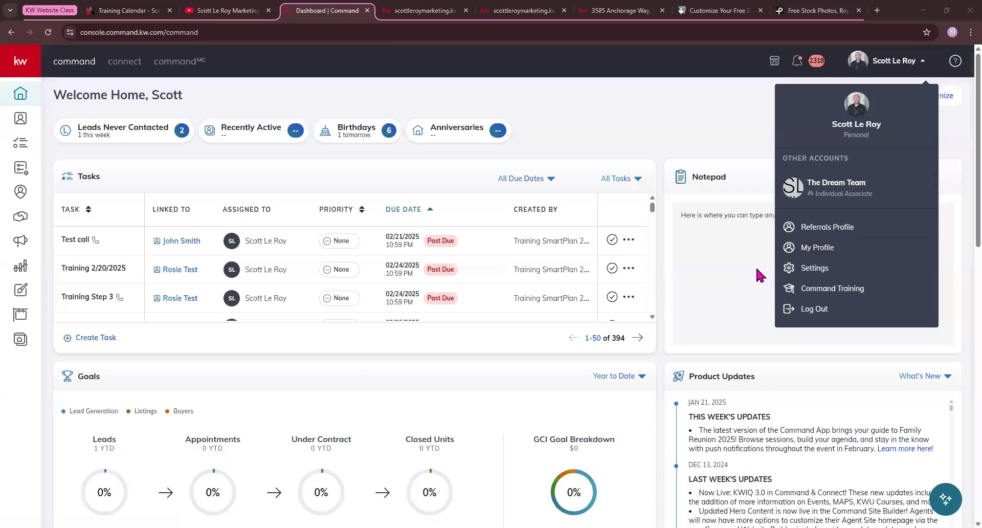
{"action": "left_click", "coordinate": [802, 274]}
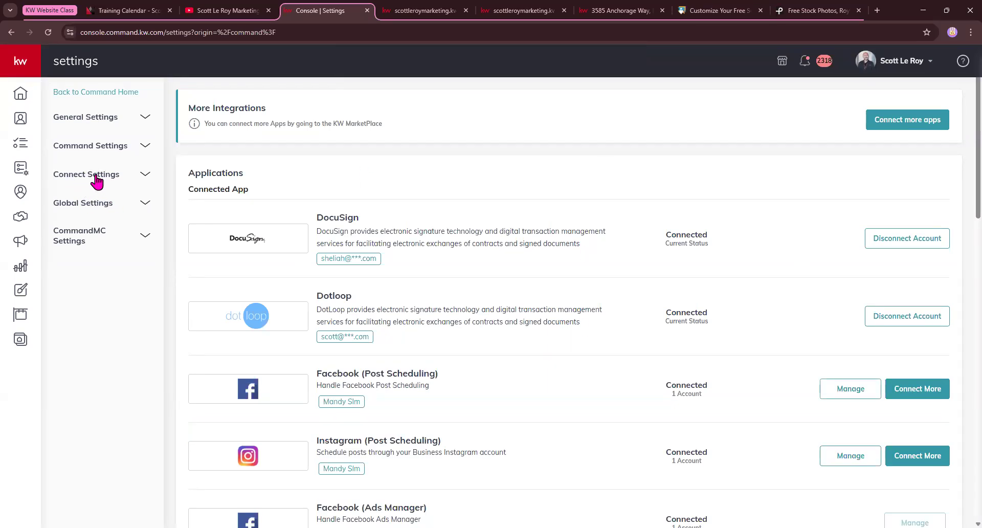
Open Marketing Profile under Connect Settings and highlight the My Photo required mark
{"action": "left_click", "coordinate": [97, 176]}
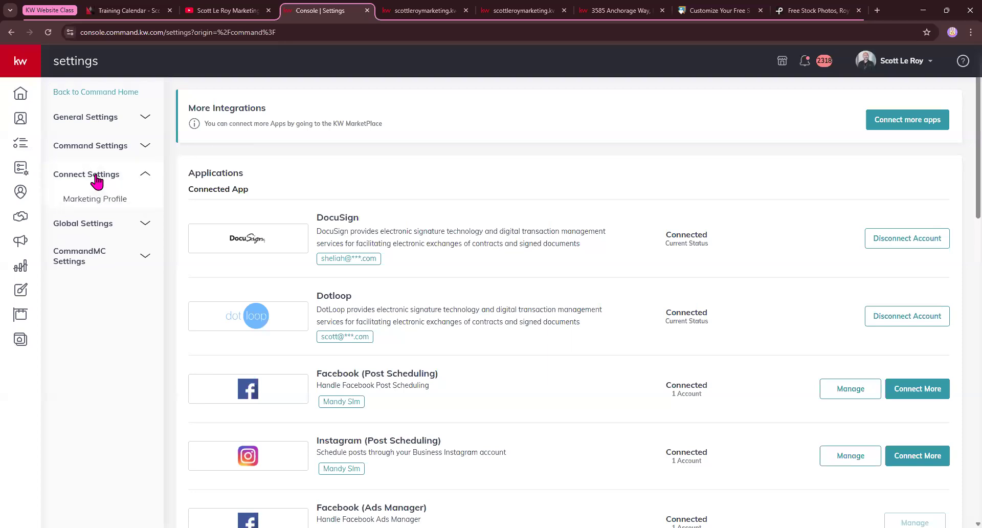
{"action": "left_click", "coordinate": [112, 200]}
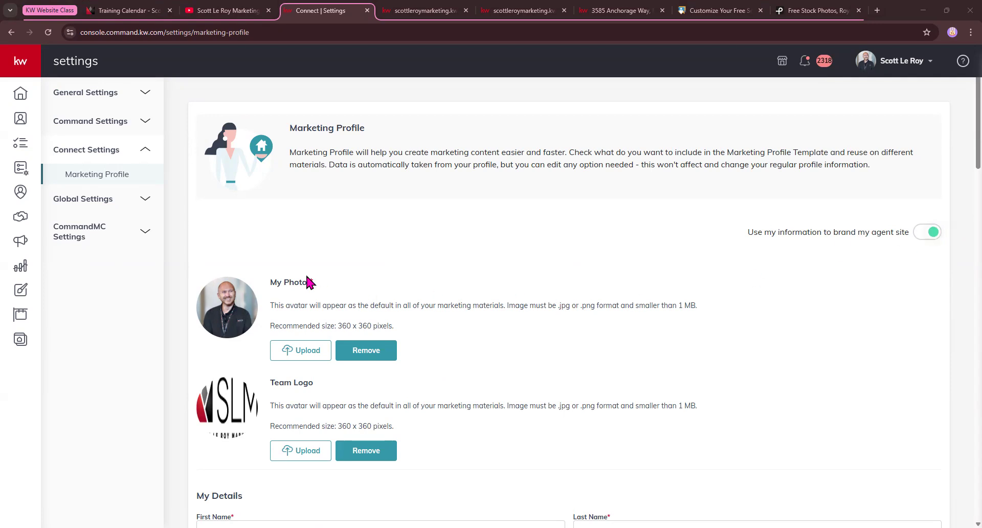
{"action": "left_click_drag", "start_coordinate": [308, 279], "coordinate": [419, 286]}
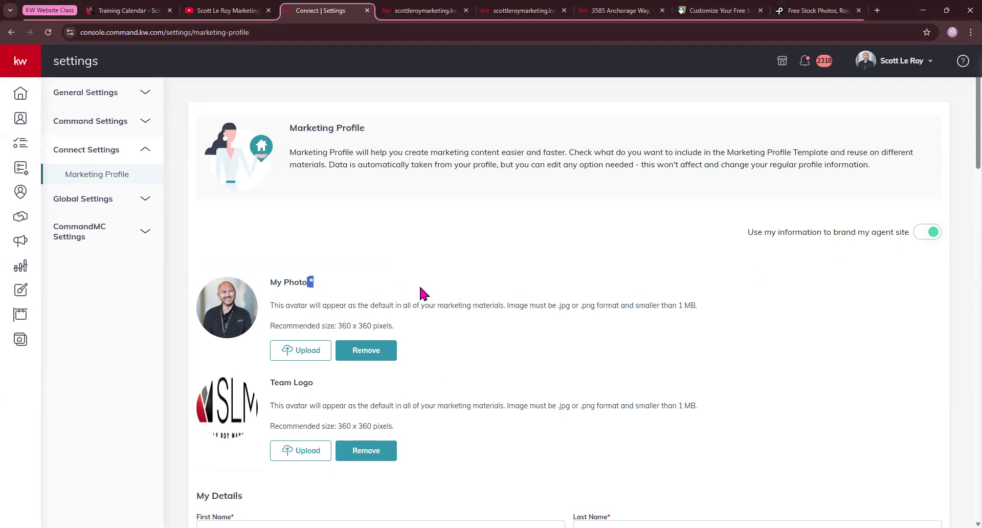
Review the profile down to social links and Google Analytics ID, then return to the dashboard
{"action": "scroll", "coordinate": [404, 285], "scroll_direction": "down", "scroll_amount": 5}
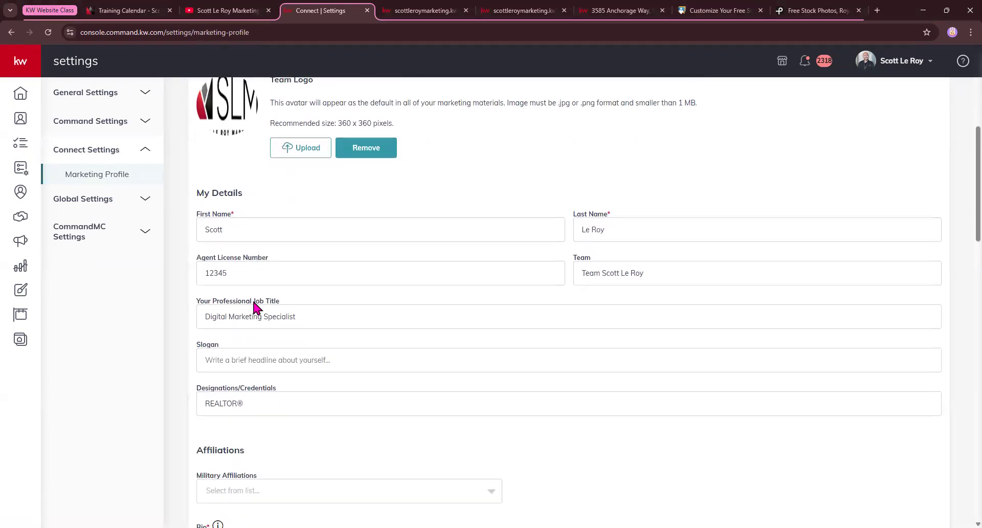
{"action": "scroll", "coordinate": [286, 343], "scroll_direction": "down", "scroll_amount": 5}
{"action": "scroll", "coordinate": [287, 348], "scroll_direction": "down", "scroll_amount": 5}
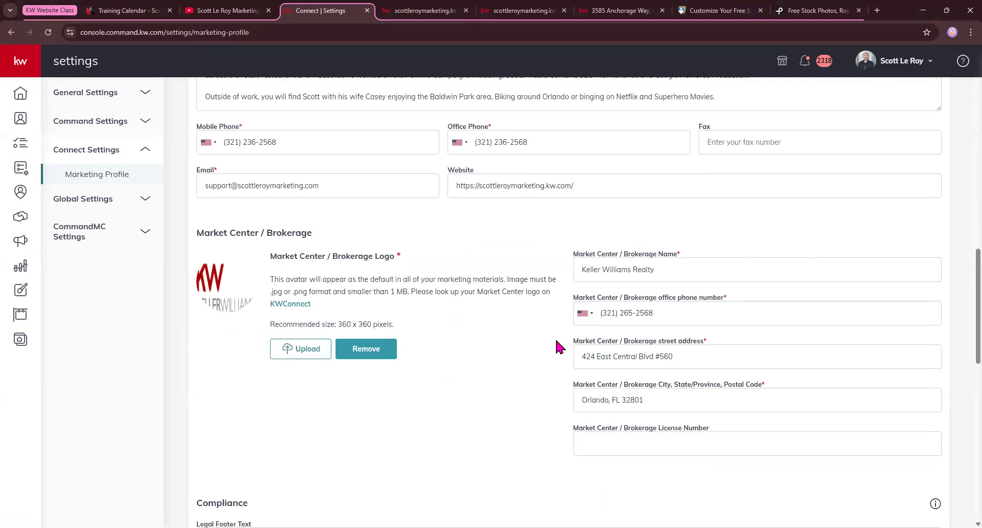
{"action": "scroll", "coordinate": [500, 354], "scroll_direction": "down", "scroll_amount": 4}
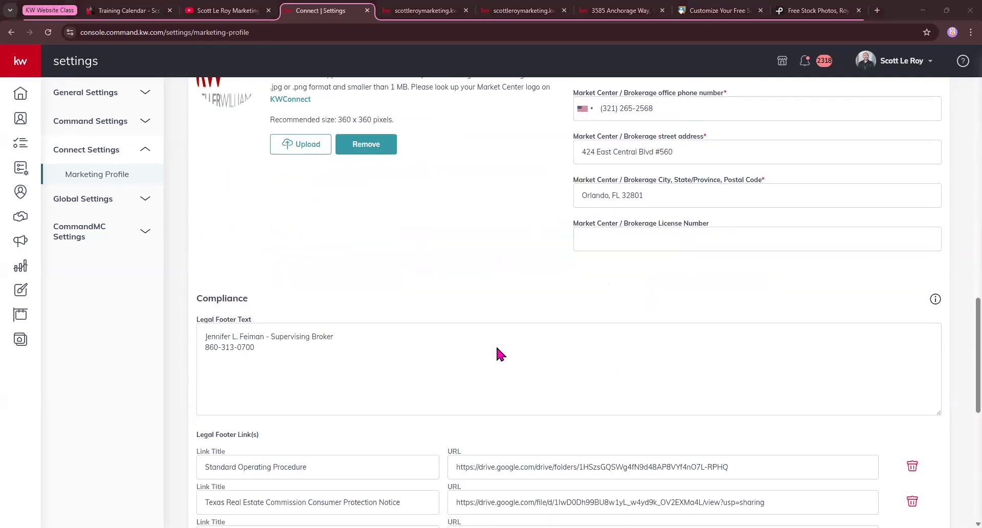
{"action": "scroll", "coordinate": [500, 354], "scroll_direction": "down", "scroll_amount": 2}
{"action": "scroll", "coordinate": [222, 291], "scroll_direction": "down", "scroll_amount": 2}
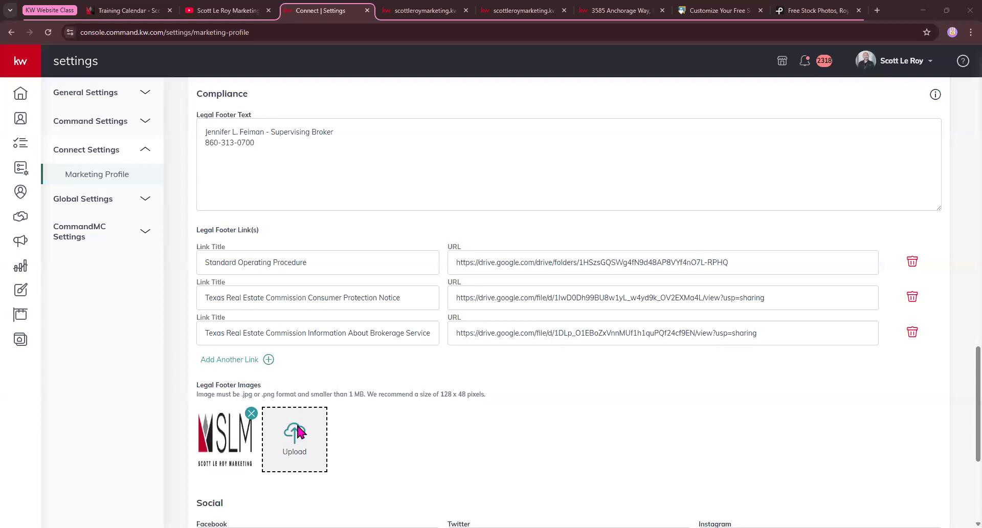
{"action": "scroll", "coordinate": [299, 432], "scroll_direction": "down", "scroll_amount": 5}
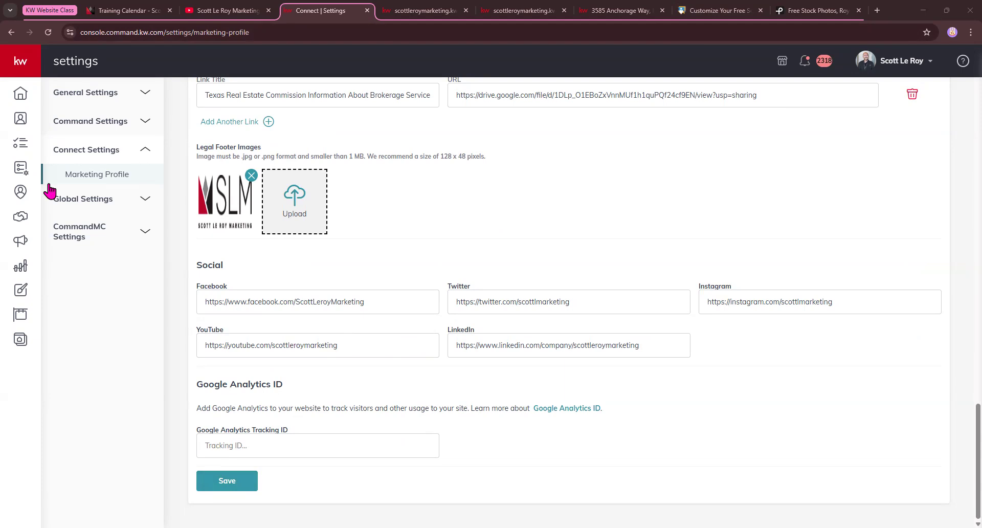
{"action": "left_click", "coordinate": [24, 98]}
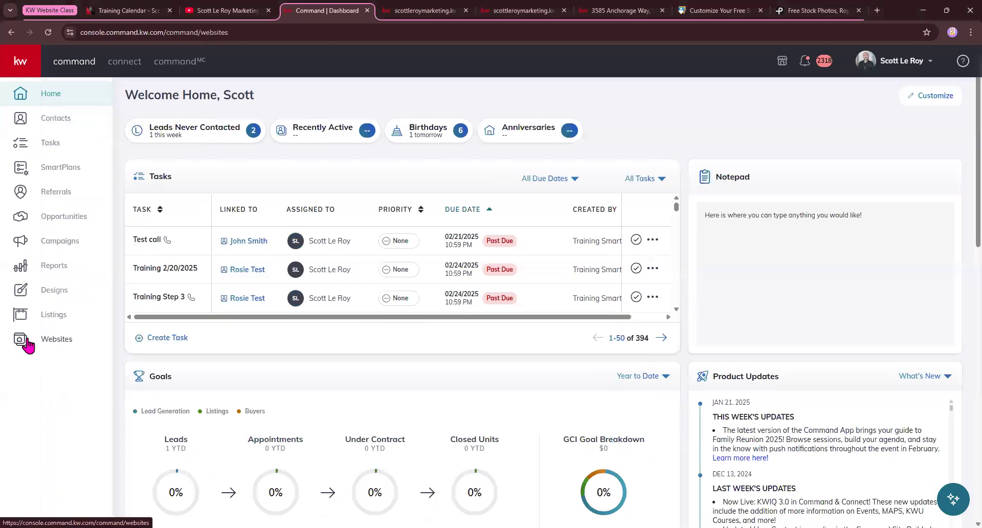
Open the Websites section from the left sidebar
{"action": "left_click", "coordinate": [26, 340]}
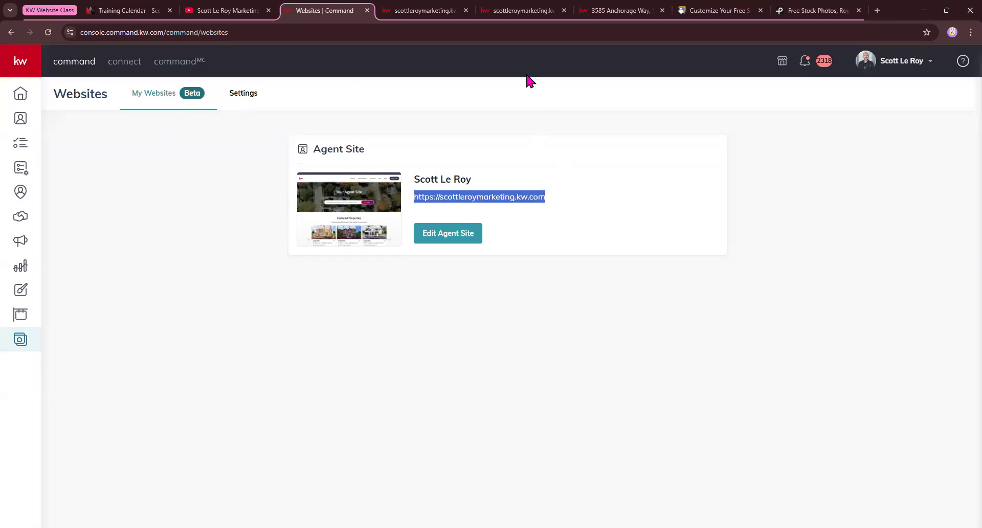
{"action": "left_click", "coordinate": [447, 234]}
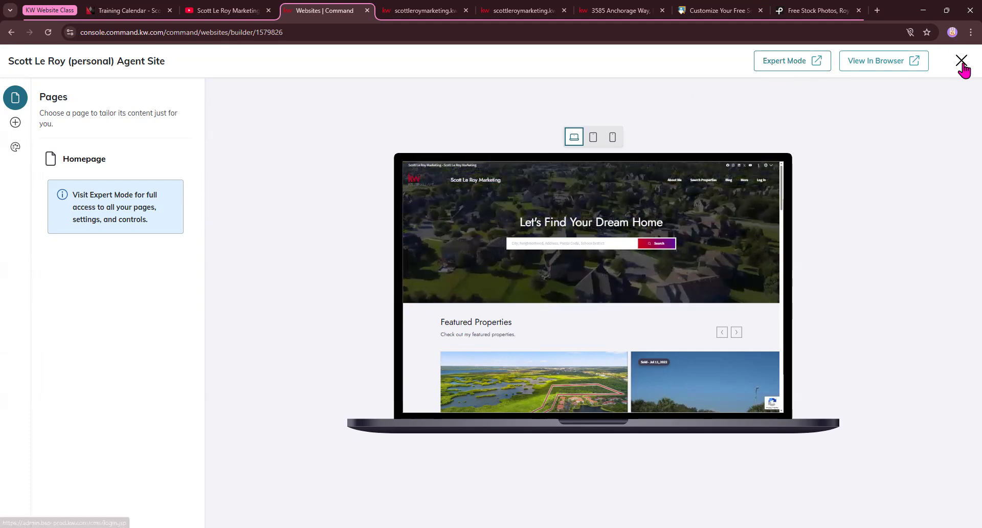
{"action": "left_click", "coordinate": [962, 62]}
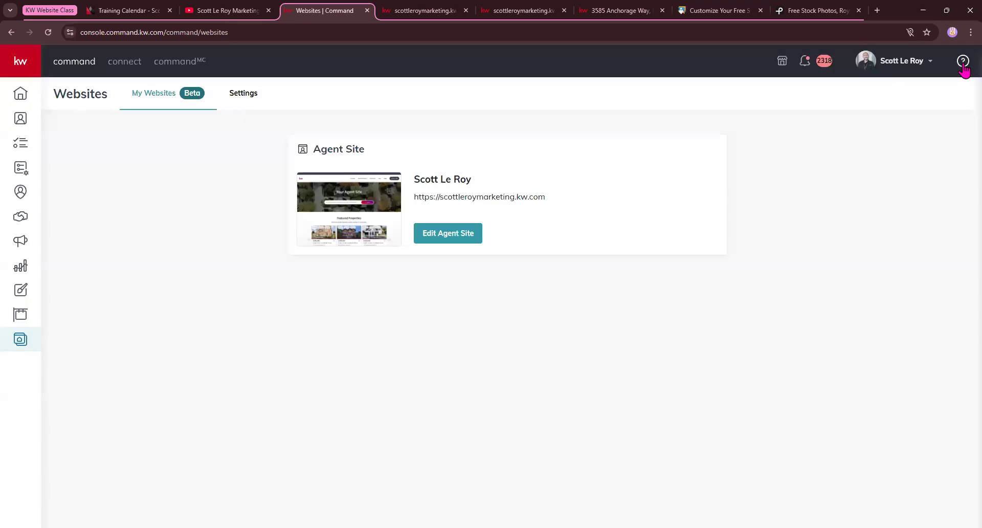
Review the website Settings tab: subdomain, Team Referral Links note, and Preferences section
{"action": "left_click", "coordinate": [238, 98]}
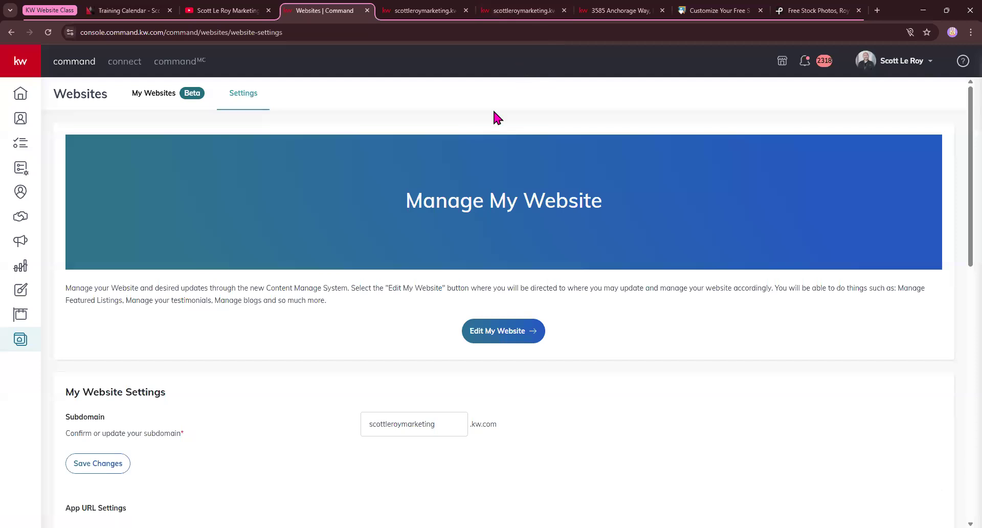
{"action": "scroll", "coordinate": [428, 279], "scroll_direction": "down", "scroll_amount": 3}
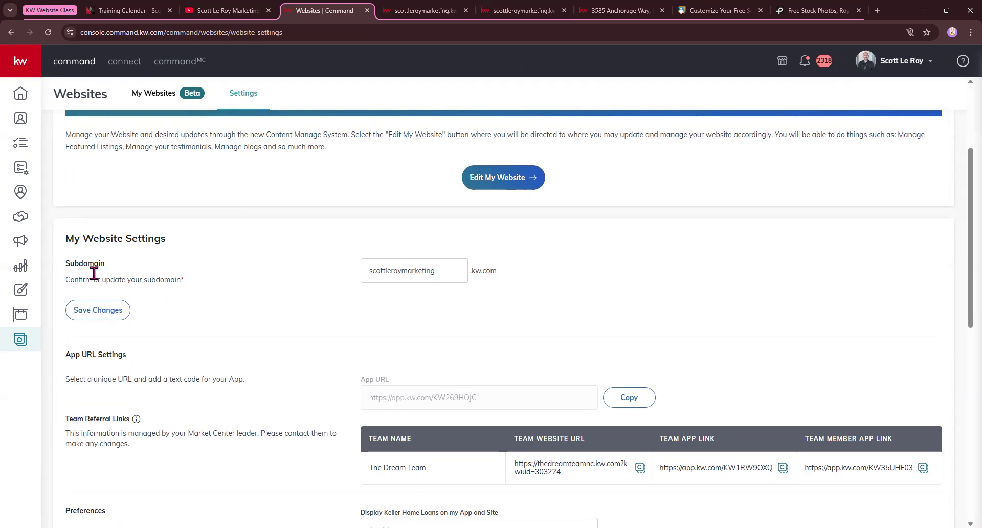
{"action": "scroll", "coordinate": [90, 416], "scroll_direction": "down", "scroll_amount": 1}
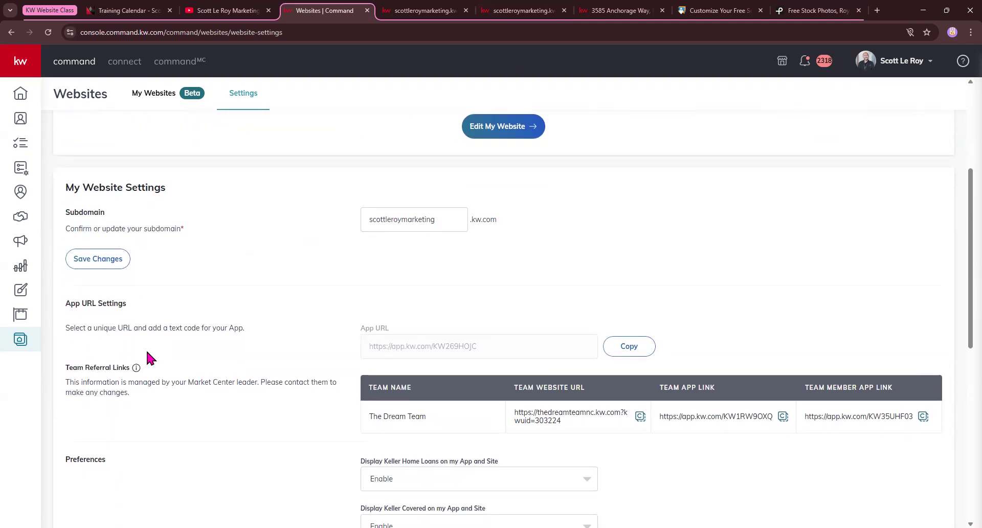
{"action": "scroll", "coordinate": [147, 352], "scroll_direction": "down", "scroll_amount": 1}
{"action": "left_click_drag", "start_coordinate": [74, 327], "coordinate": [194, 308]}
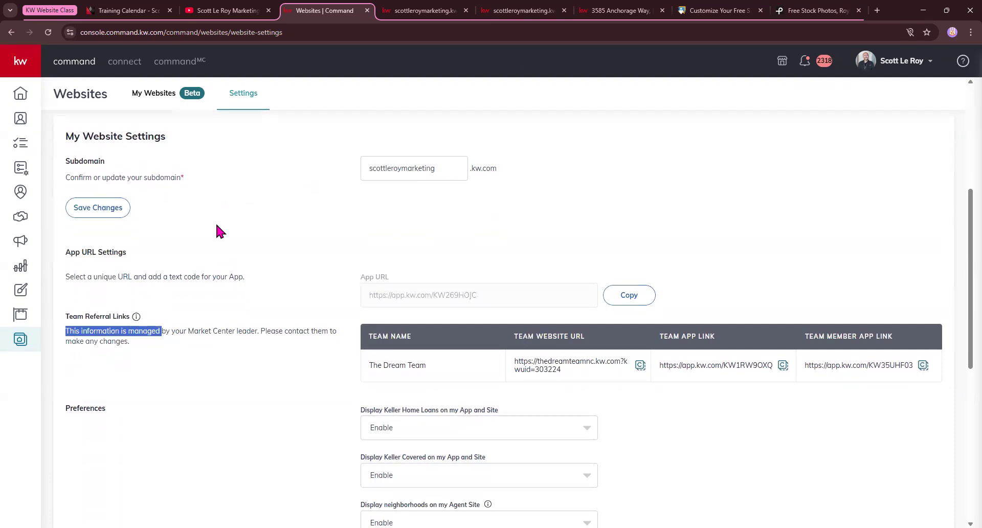
{"action": "left_click_drag", "start_coordinate": [67, 317], "coordinate": [175, 346]}
{"action": "left_click", "coordinate": [175, 361]}
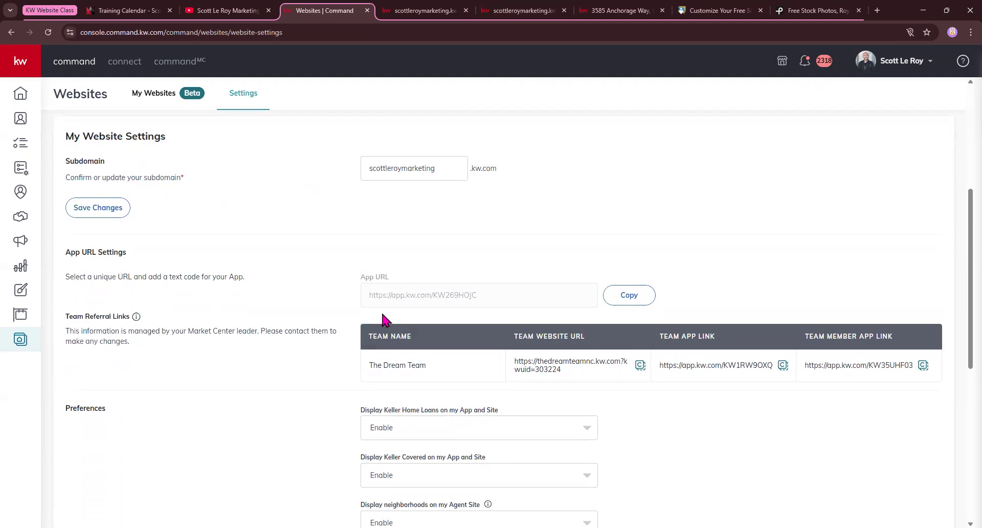
{"action": "scroll", "coordinate": [321, 370], "scroll_direction": "down", "scroll_amount": 3}
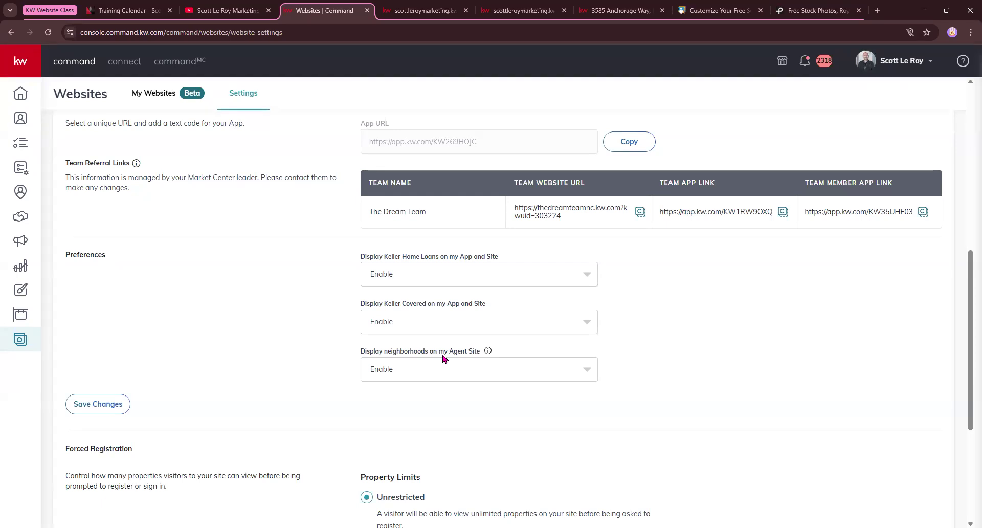
{"action": "left_click", "coordinate": [519, 11]}
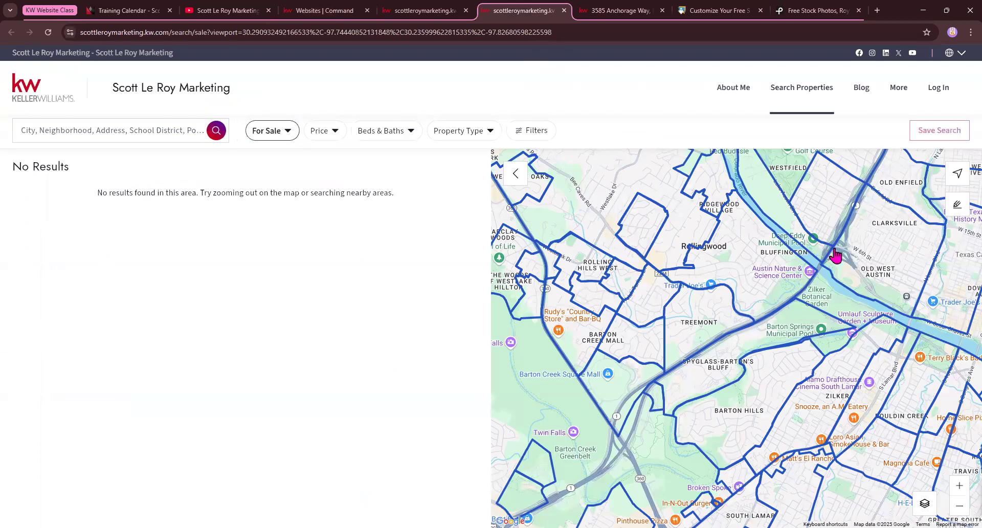
{"action": "left_click", "coordinate": [317, 10]}
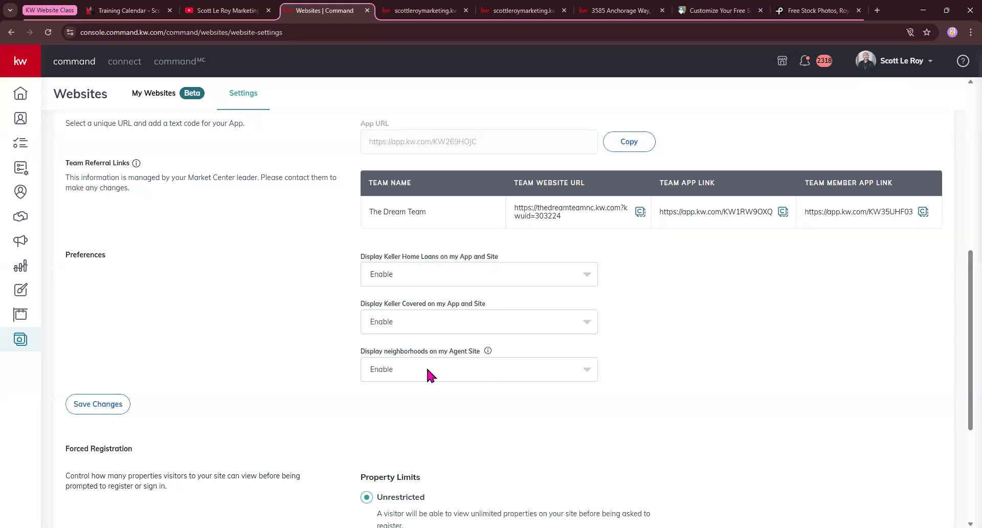
{"action": "left_click", "coordinate": [427, 371]}
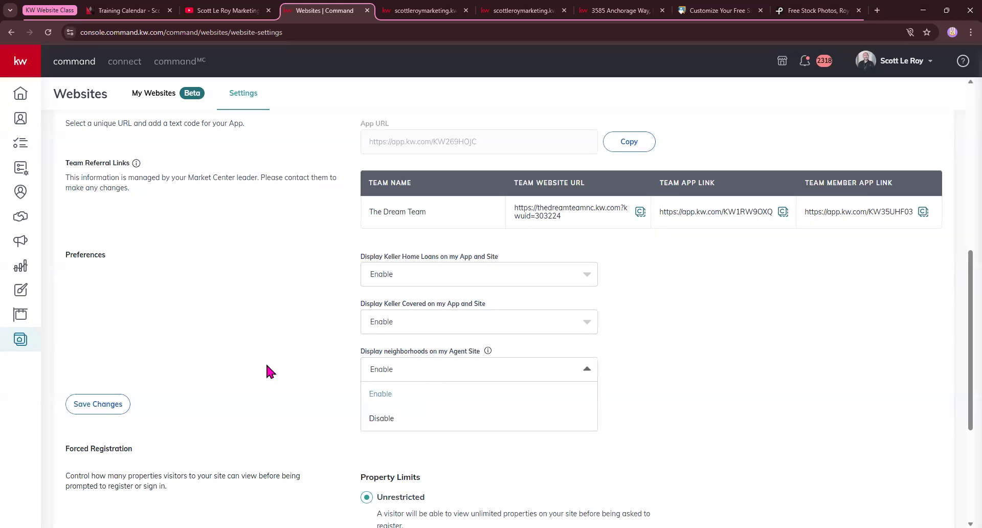
{"action": "scroll", "coordinate": [265, 361], "scroll_direction": "down", "scroll_amount": 4}
{"action": "left_click_drag", "start_coordinate": [66, 227], "coordinate": [136, 228]}
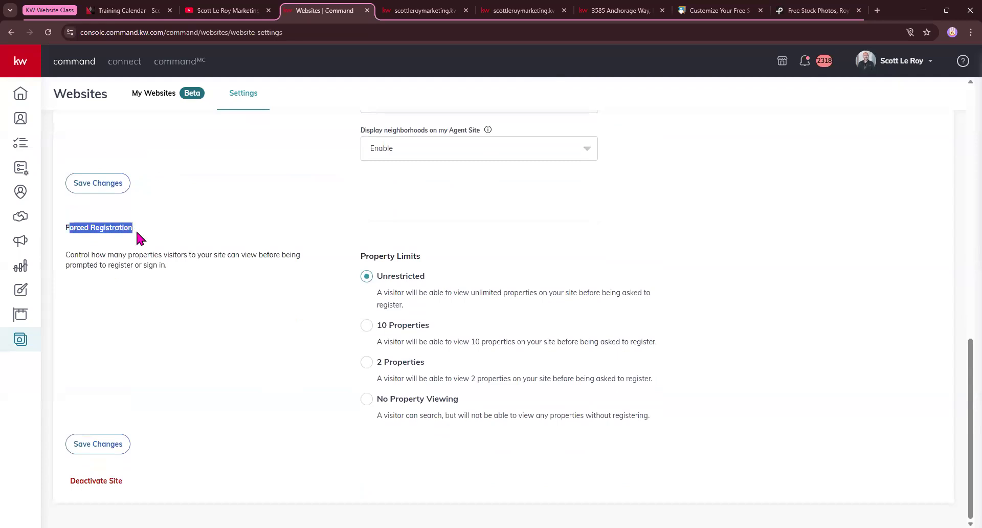
{"action": "left_click", "coordinate": [141, 237]}
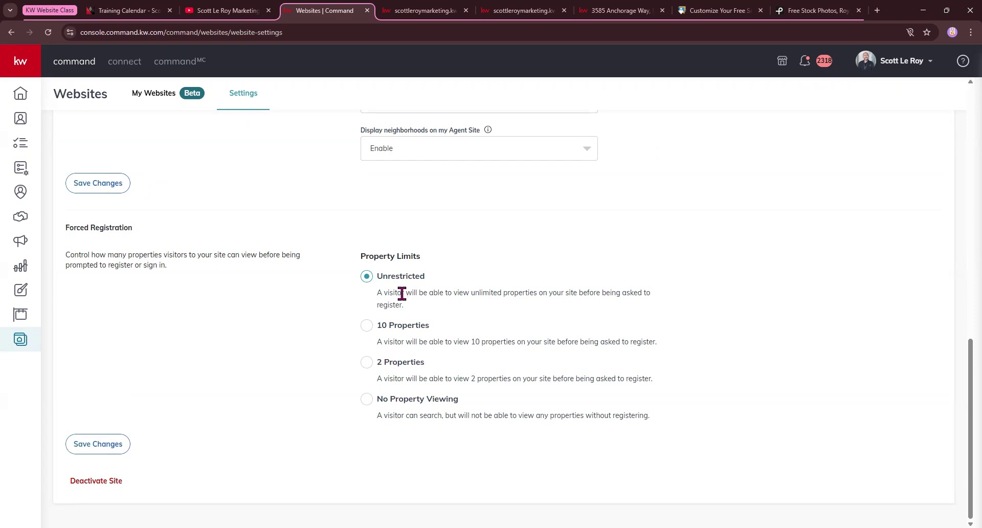
{"action": "scroll", "coordinate": [402, 293], "scroll_direction": "up", "scroll_amount": 15}
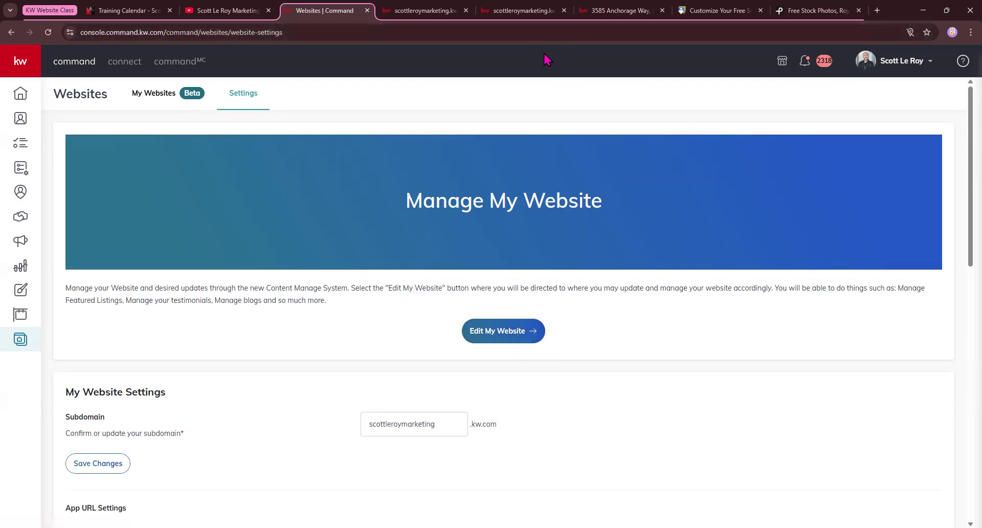
Launch Edit My Website to open the KW CMS dashboard and note the site address
{"action": "left_click", "coordinate": [510, 331]}
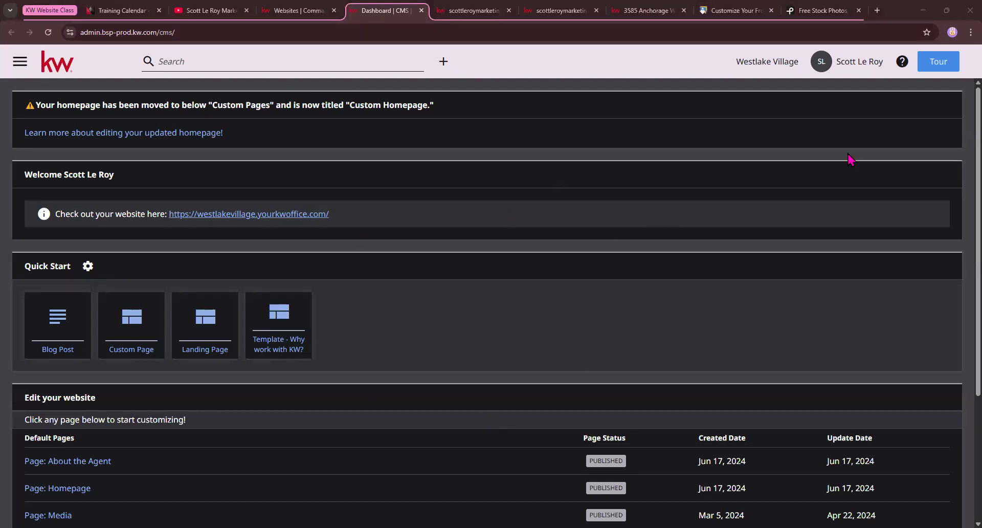
{"action": "scroll", "coordinate": [301, 407], "scroll_direction": "down", "scroll_amount": 1}
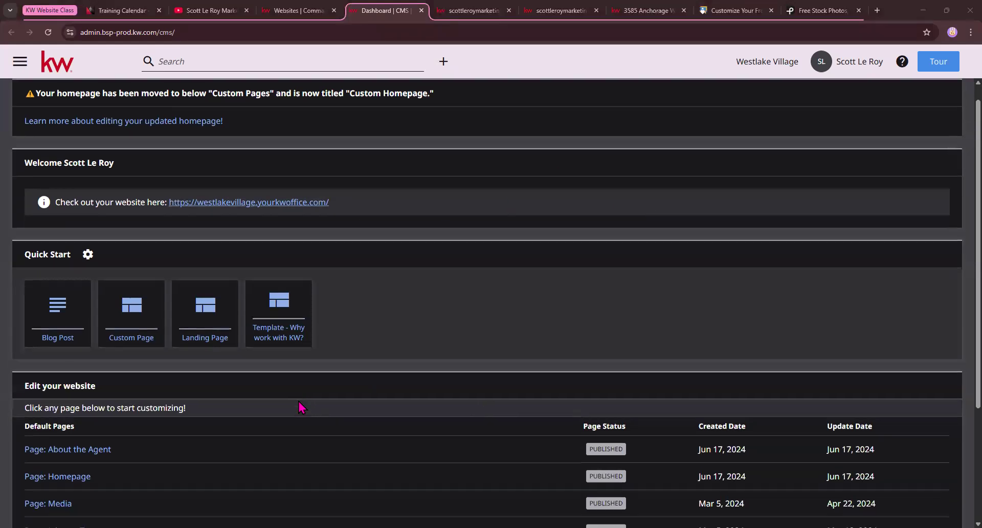
{"action": "scroll", "coordinate": [301, 407], "scroll_direction": "down", "scroll_amount": 1}
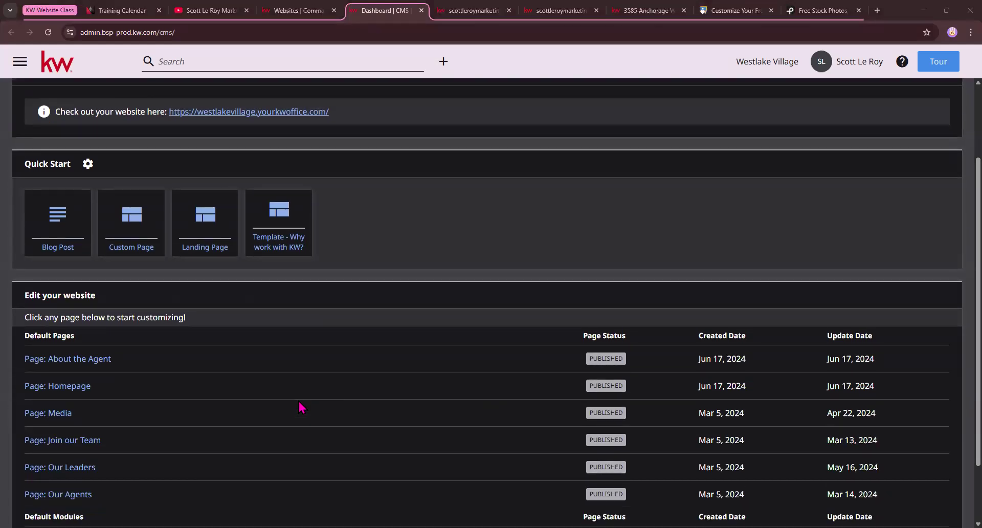
{"action": "scroll", "coordinate": [301, 407], "scroll_direction": "up", "scroll_amount": 2}
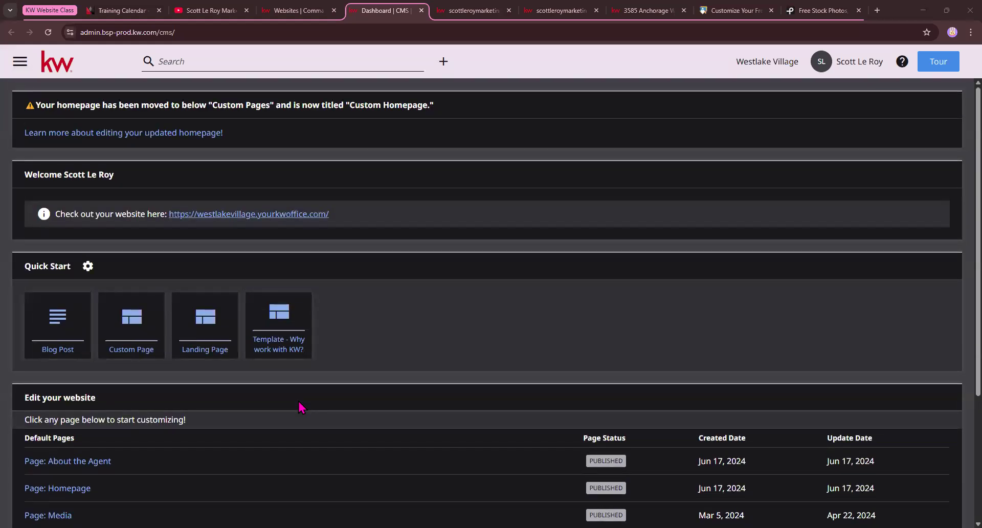
{"action": "left_click_drag", "start_coordinate": [54, 213], "coordinate": [394, 180]}
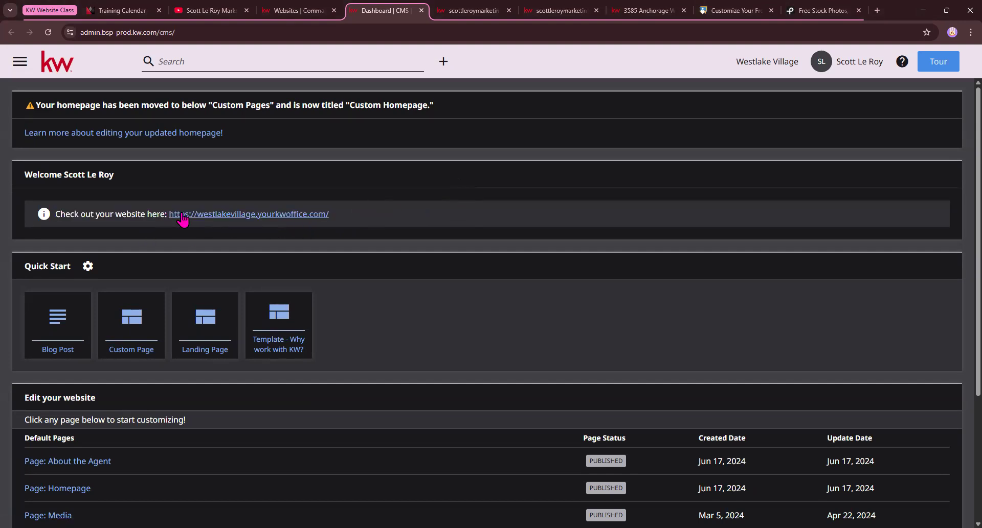
Browse the Switch Organization Site list, then pick the agent's own site instead of Westlake Village
{"action": "left_click", "coordinate": [757, 62]}
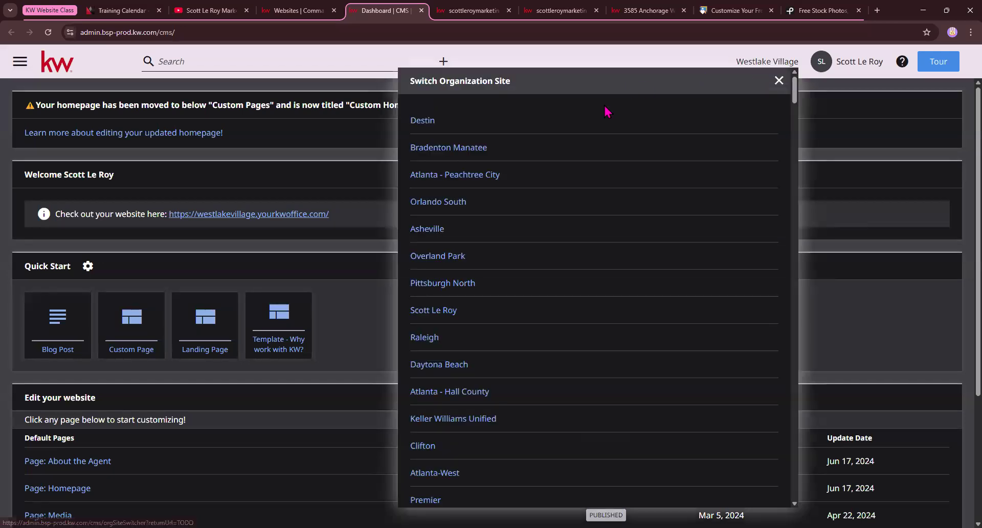
{"action": "scroll", "coordinate": [599, 153], "scroll_direction": "down", "scroll_amount": 15}
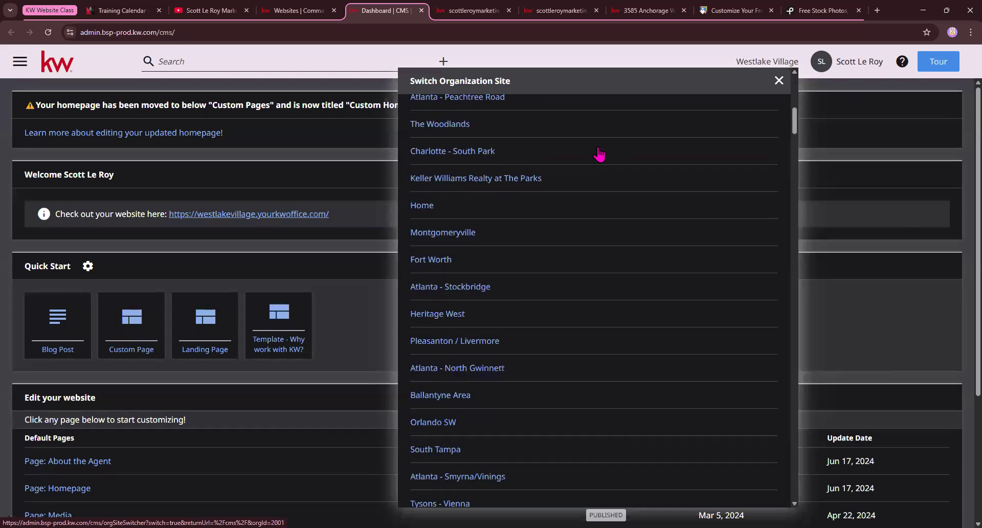
{"action": "scroll", "coordinate": [599, 154], "scroll_direction": "down", "scroll_amount": 20}
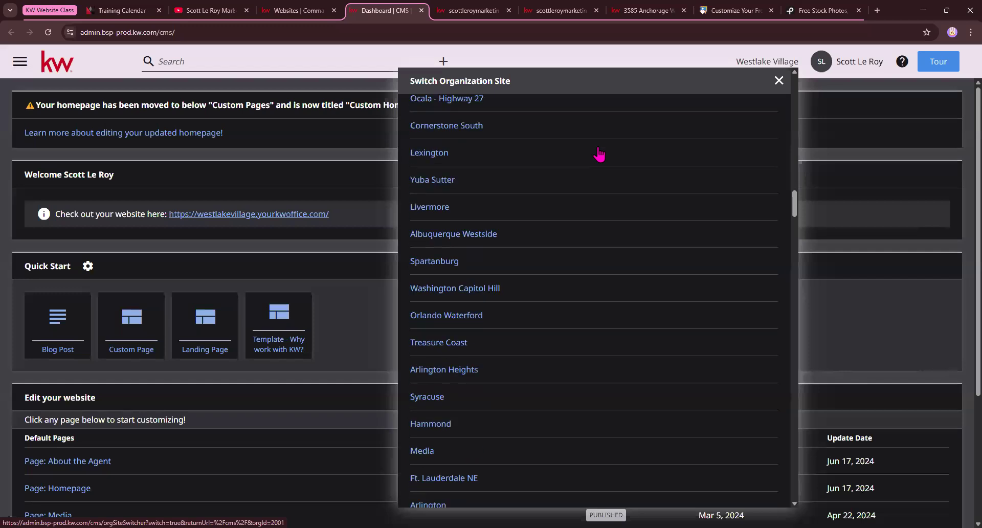
{"action": "scroll", "coordinate": [599, 155], "scroll_direction": "down", "scroll_amount": 20}
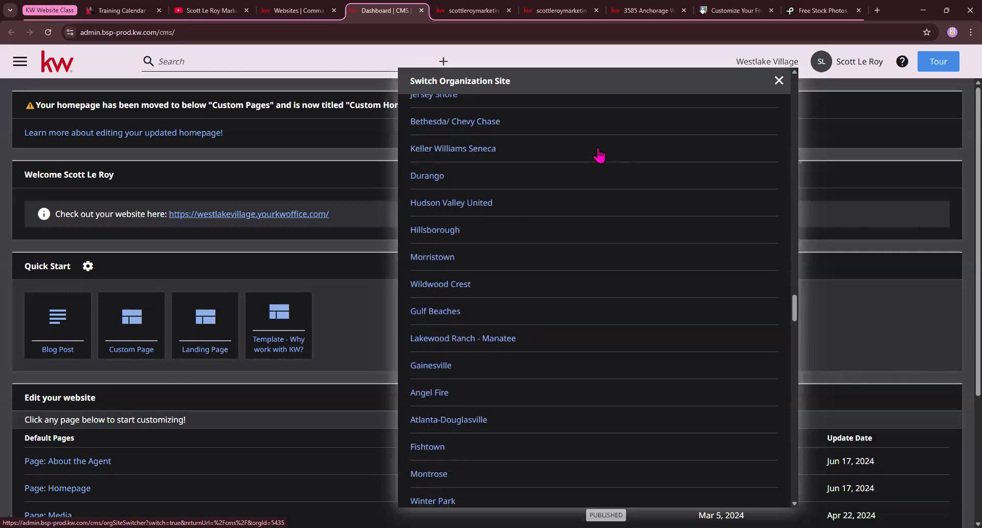
{"action": "scroll", "coordinate": [599, 155], "scroll_direction": "down", "scroll_amount": 20}
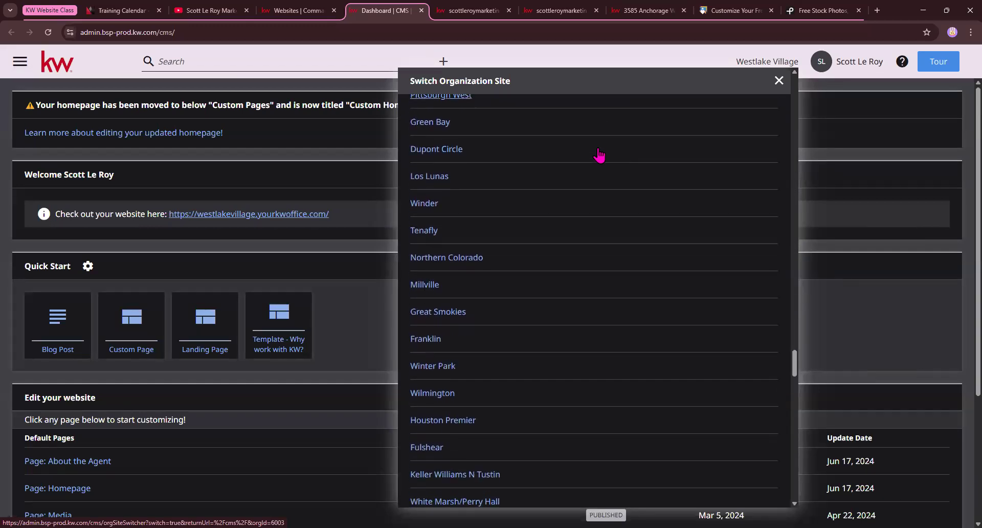
{"action": "scroll", "coordinate": [599, 155], "scroll_direction": "down", "scroll_amount": 7}
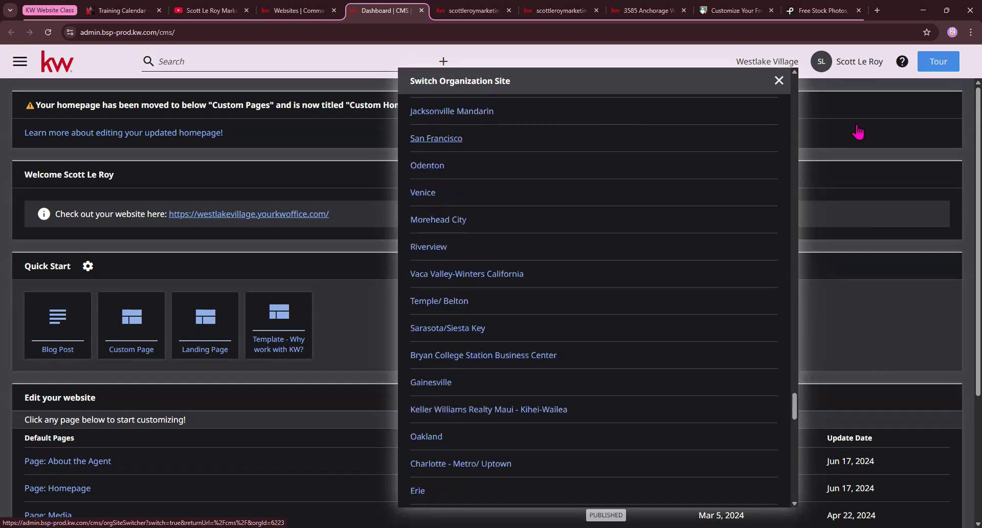
{"action": "left_click", "coordinate": [857, 126]}
{"action": "left_click", "coordinate": [465, 11]}
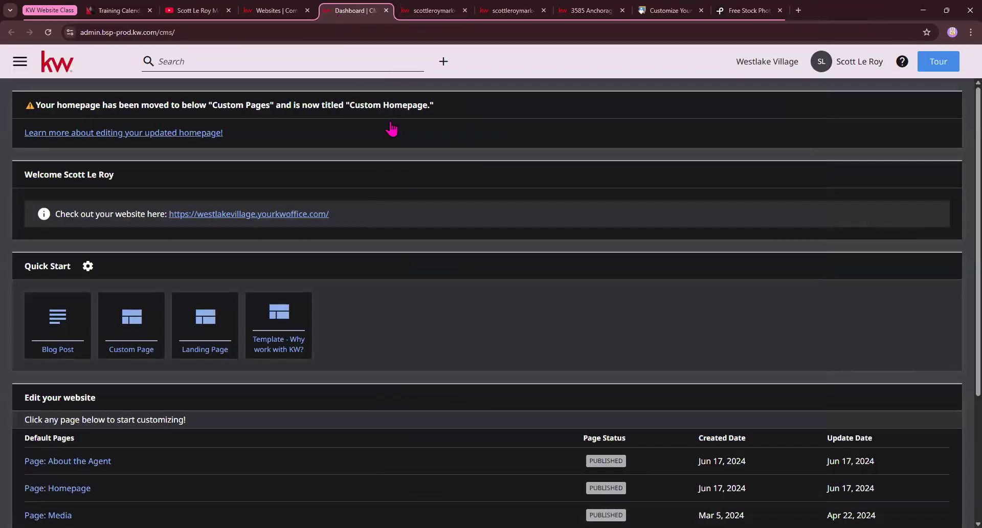
{"action": "left_click", "coordinate": [782, 64]}
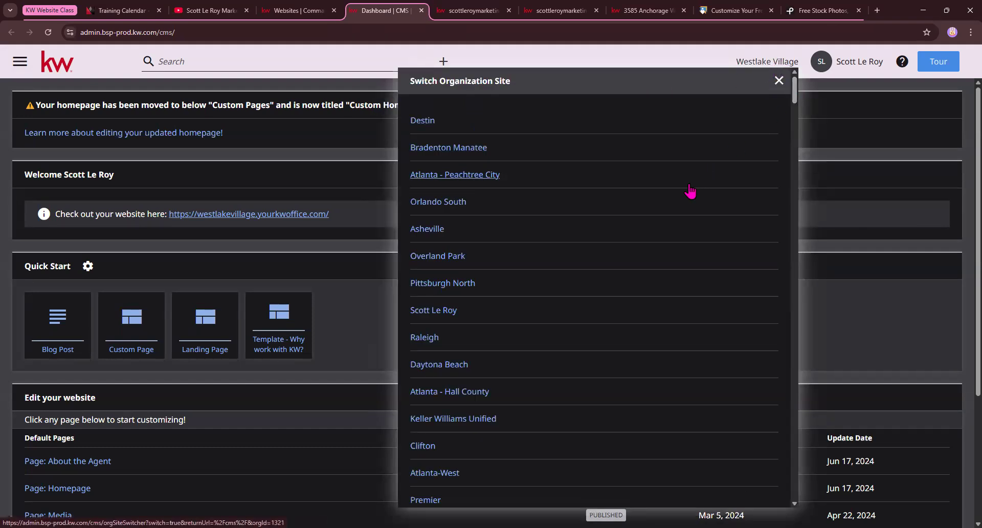
{"action": "left_click", "coordinate": [445, 311]}
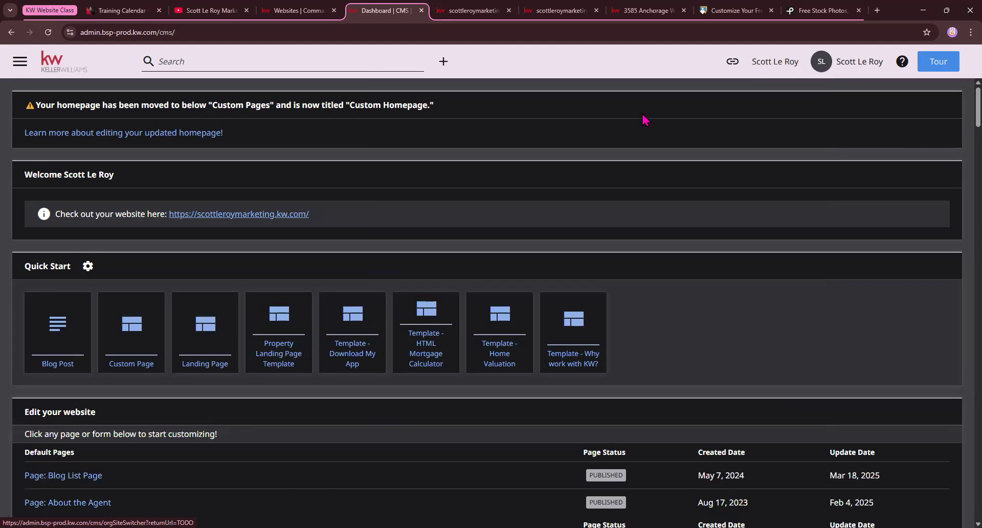
{"action": "left_click", "coordinate": [775, 62]}
{"action": "left_click", "coordinate": [779, 81]}
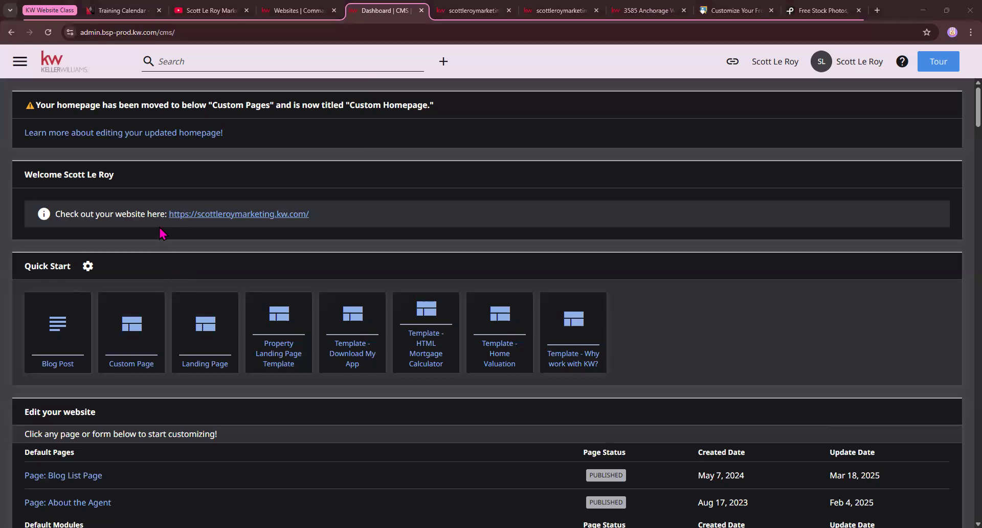
{"action": "left_click_drag", "start_coordinate": [166, 222], "coordinate": [314, 225]}
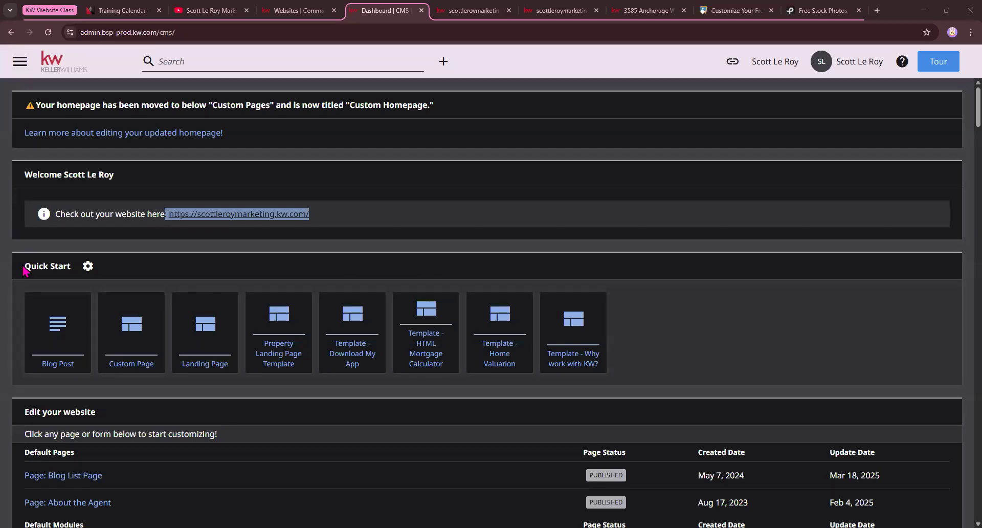
{"action": "left_click_drag", "start_coordinate": [24, 268], "coordinate": [71, 269]}
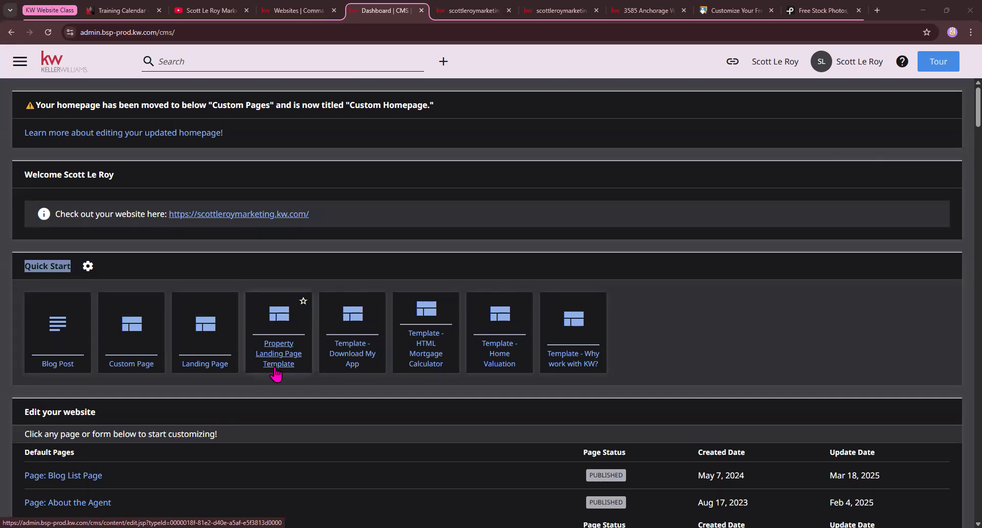
Start a custom page from the 'Why work with KW?' template and review its Page Title field
{"action": "left_click", "coordinate": [573, 368]}
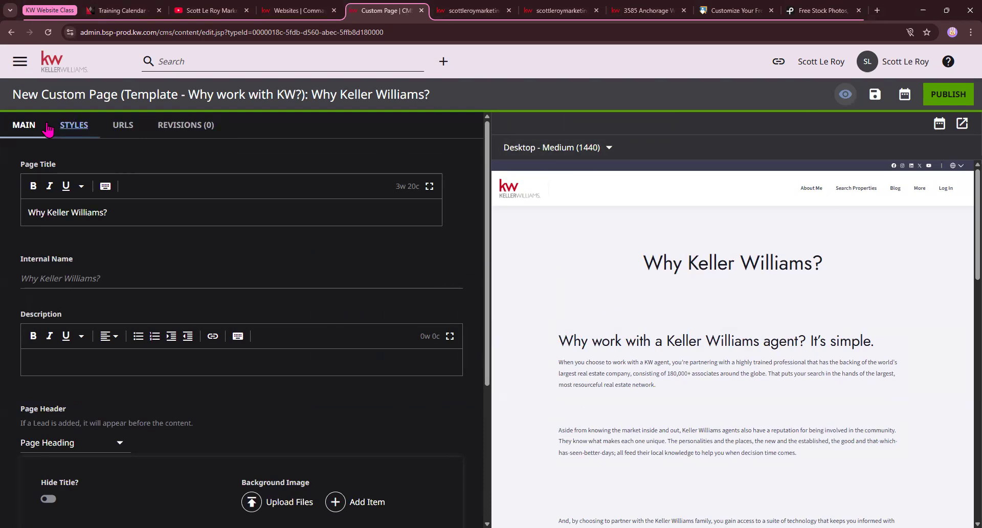
{"action": "left_click_drag", "start_coordinate": [15, 94], "coordinate": [459, 95]}
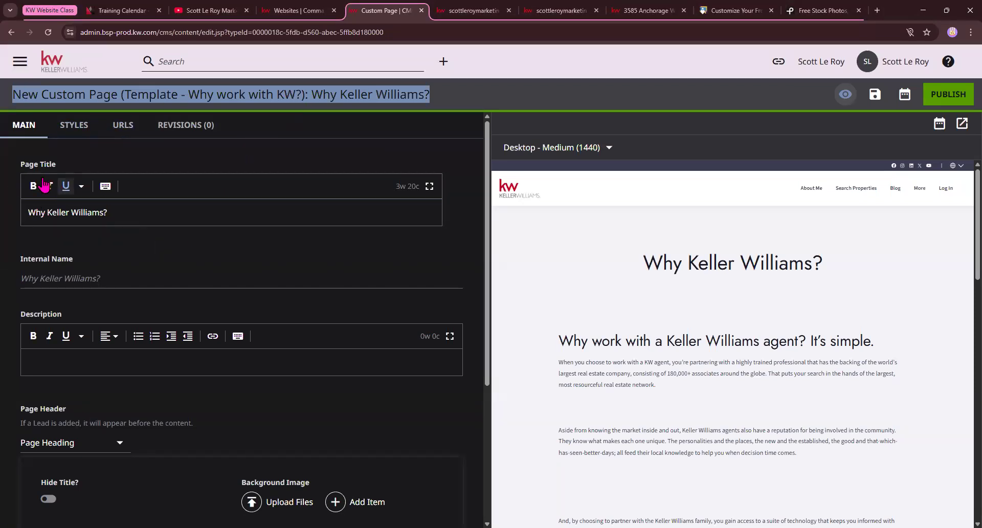
{"action": "left_click_drag", "start_coordinate": [25, 165], "coordinate": [66, 171]}
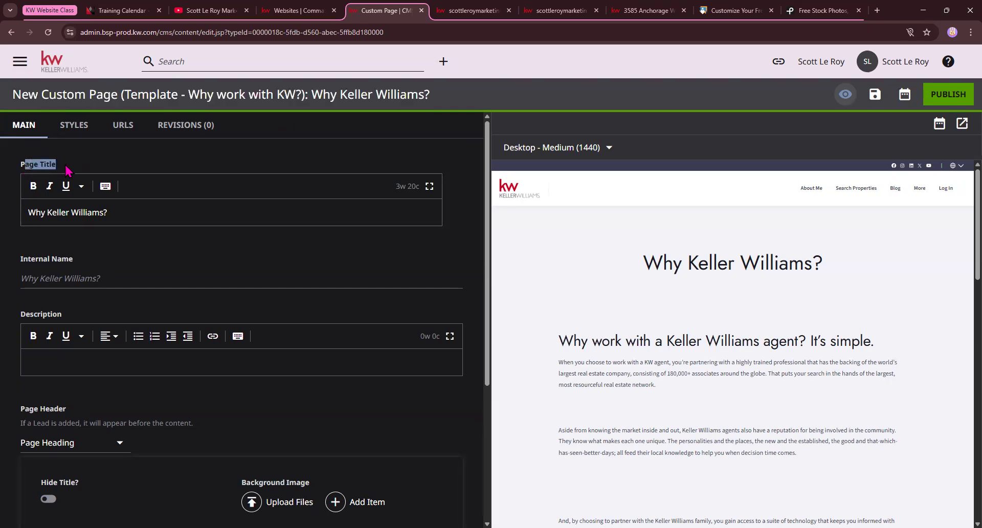
{"action": "left_click_drag", "start_coordinate": [26, 212], "coordinate": [131, 212]}
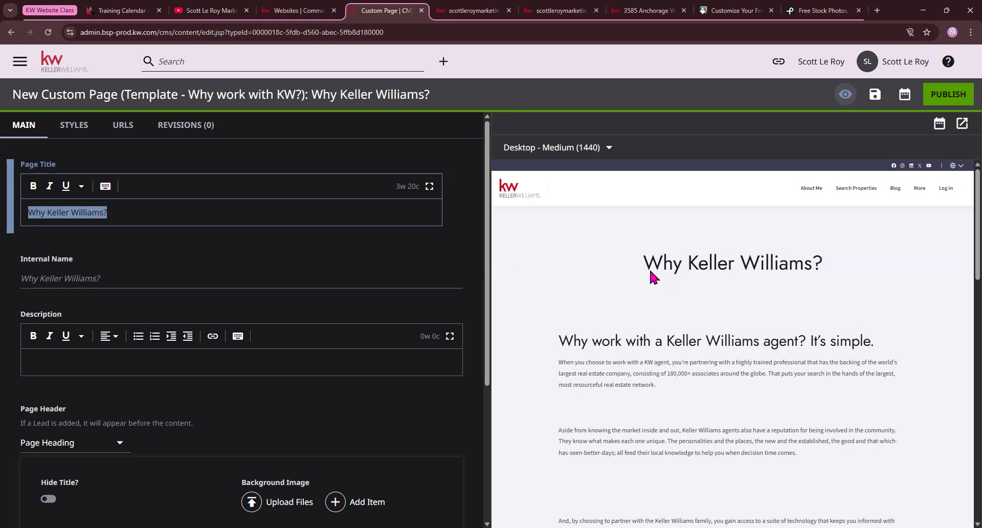
{"action": "left_click", "coordinate": [187, 215]}
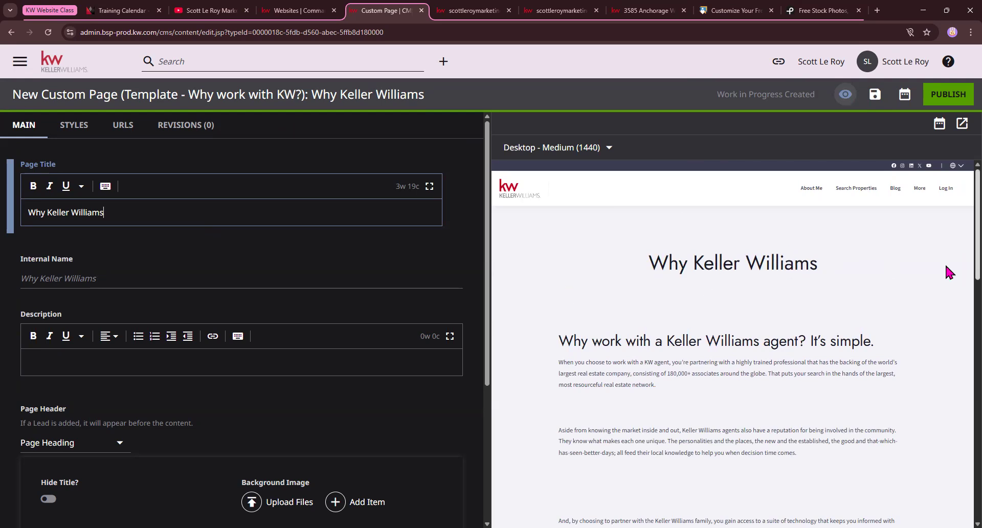
{"action": "scroll", "coordinate": [707, 262], "scroll_direction": "down", "scroll_amount": 10}
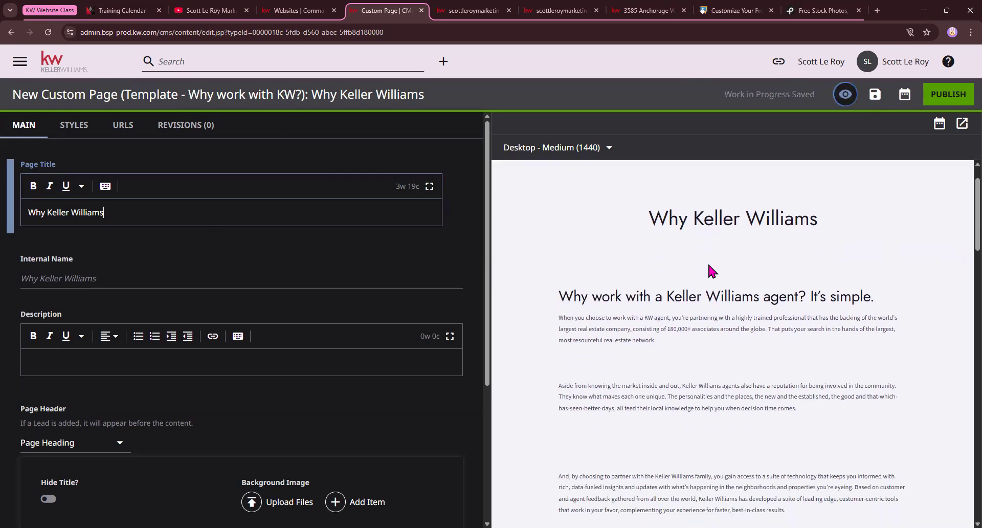
{"action": "scroll", "coordinate": [740, 238], "scroll_direction": "down", "scroll_amount": 5}
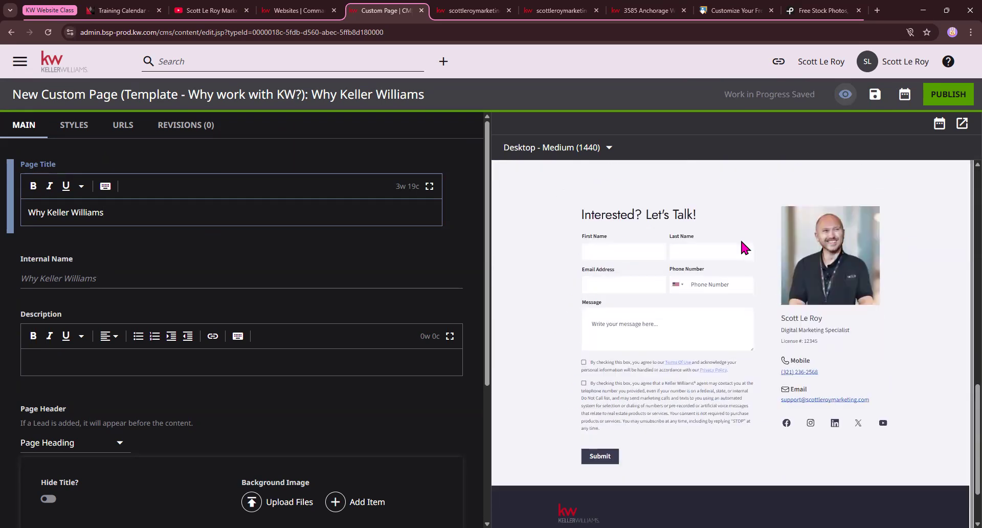
{"action": "scroll", "coordinate": [741, 238], "scroll_direction": "up", "scroll_amount": 15}
{"action": "scroll", "coordinate": [741, 240], "scroll_direction": "up", "scroll_amount": 3}
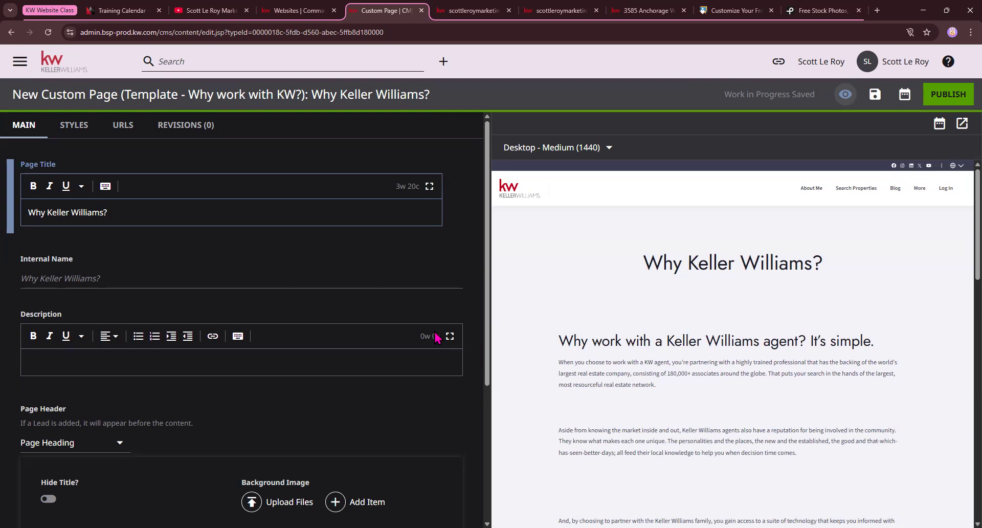
Type test text into the Description, refresh the preview, then delete the stray text
{"action": "left_click", "coordinate": [23, 279]}
{"action": "left_click", "coordinate": [103, 367]}
{"action": "type", "text": "jhk"}
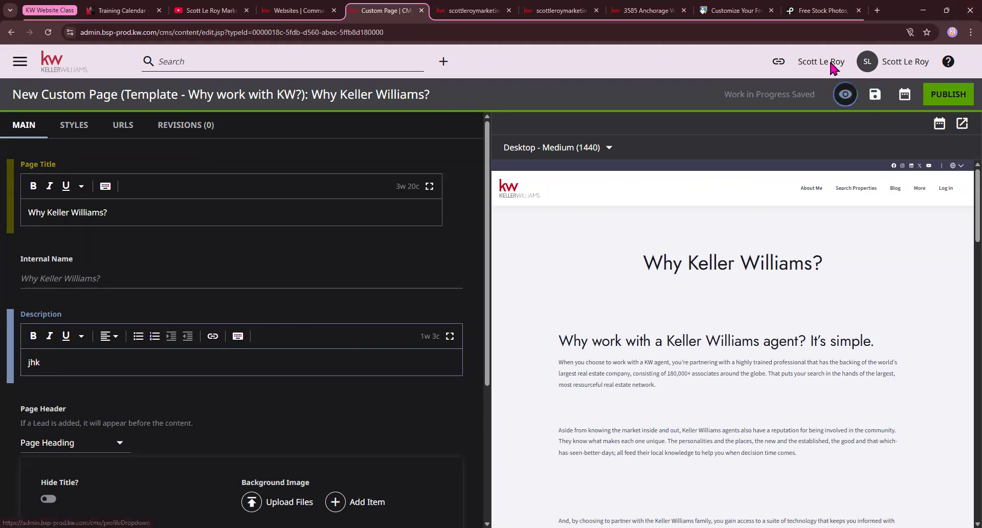
{"action": "left_click", "coordinate": [851, 104]}
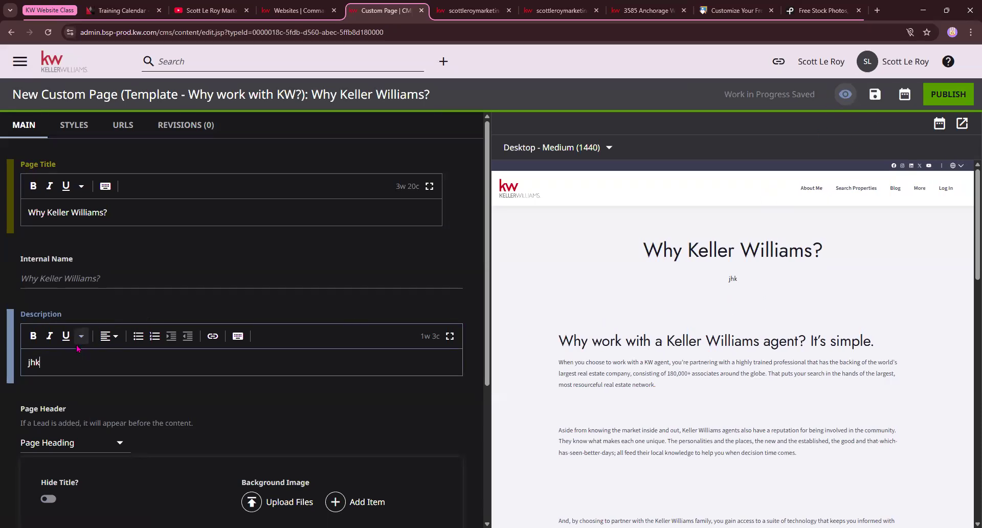
{"action": "key", "text": "BackSpace"}
{"action": "key", "text": "BackSpace"}
{"action": "key", "text": "BackSpace"}
Toggle 'Hide Title?' on and back off so the title stays shown
{"action": "scroll", "coordinate": [66, 340], "scroll_direction": "down", "scroll_amount": 2}
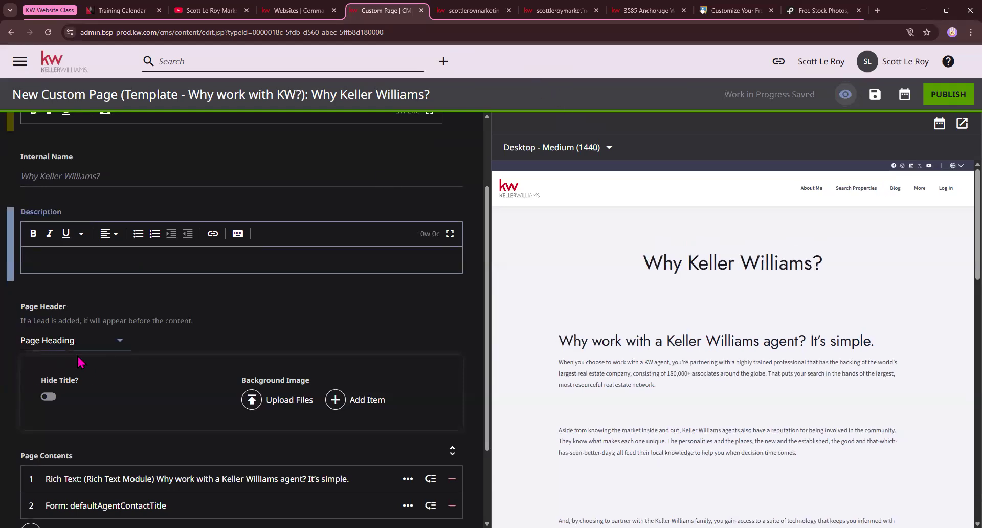
{"action": "left_click", "coordinate": [49, 398]}
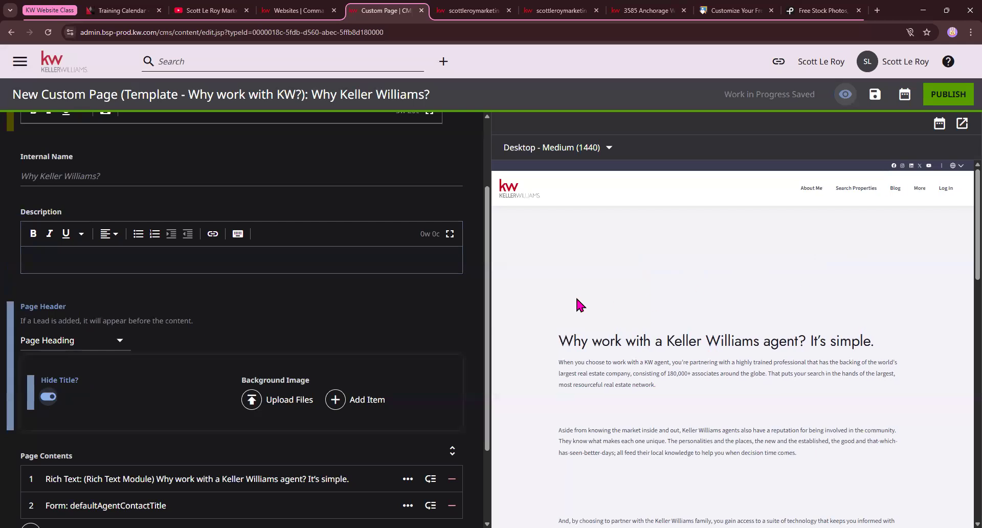
{"action": "left_click", "coordinate": [46, 402]}
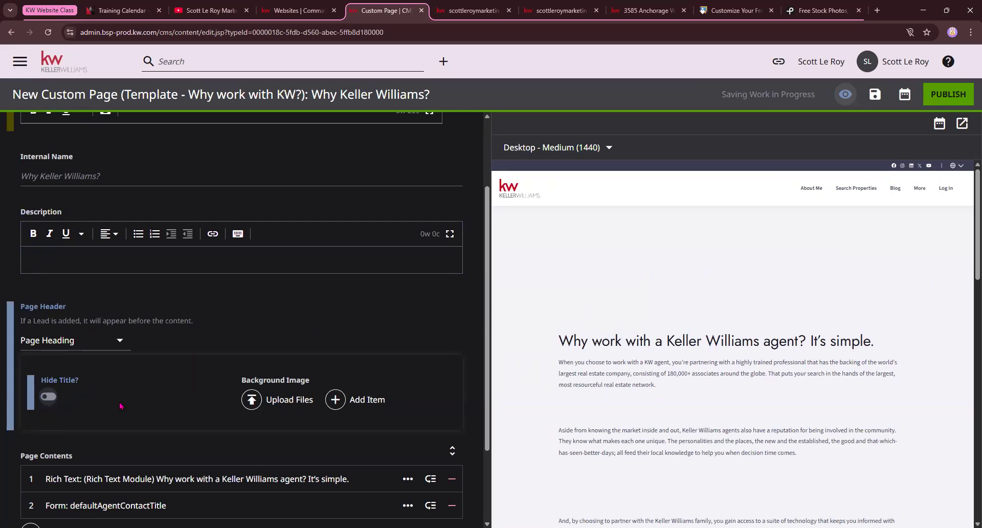
Upload Keller-Williams-Command-CRM from the computer as the header background image
{"action": "left_click", "coordinate": [268, 402]}
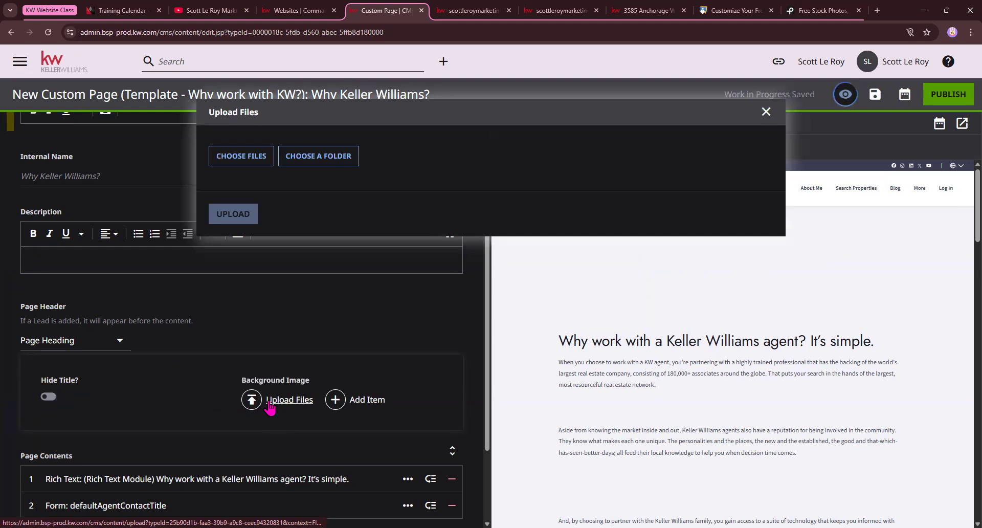
{"action": "left_click", "coordinate": [235, 164]}
{"action": "scroll", "coordinate": [167, 150], "scroll_direction": "down", "scroll_amount": 5}
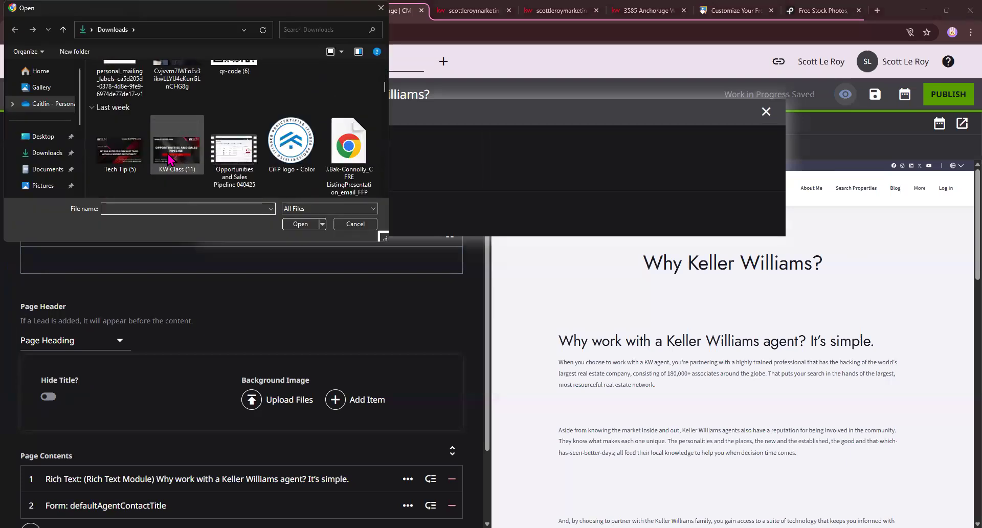
{"action": "scroll", "coordinate": [168, 153], "scroll_direction": "down", "scroll_amount": 10}
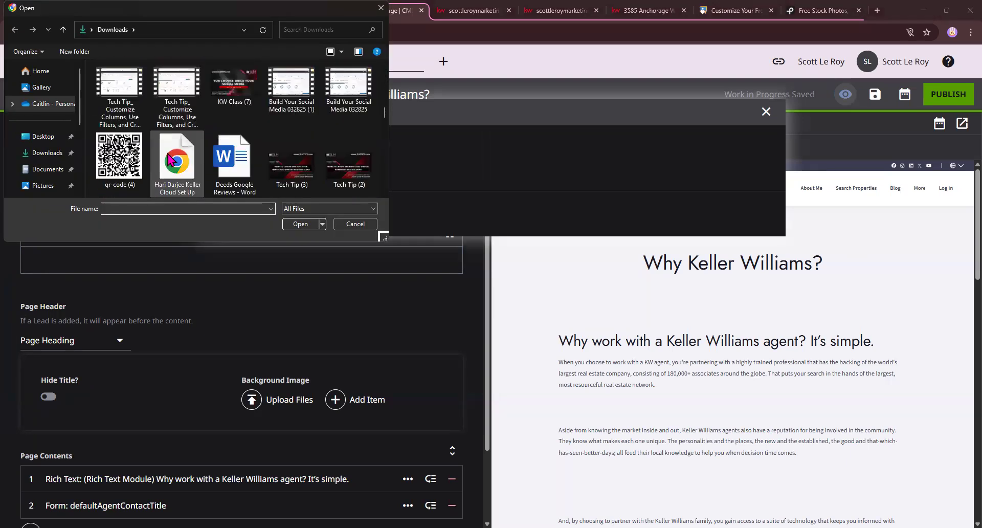
{"action": "scroll", "coordinate": [168, 159], "scroll_direction": "down", "scroll_amount": 10}
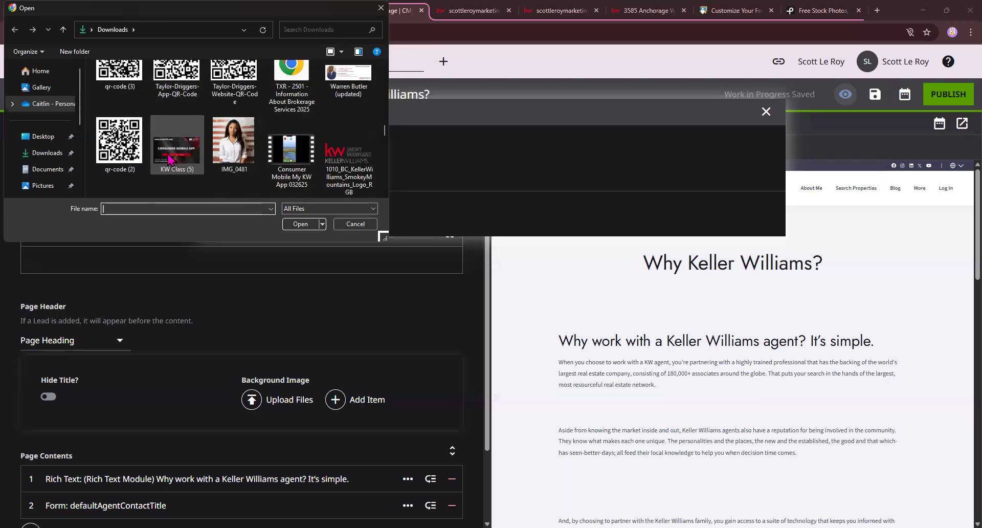
{"action": "scroll", "coordinate": [169, 159], "scroll_direction": "down", "scroll_amount": 10}
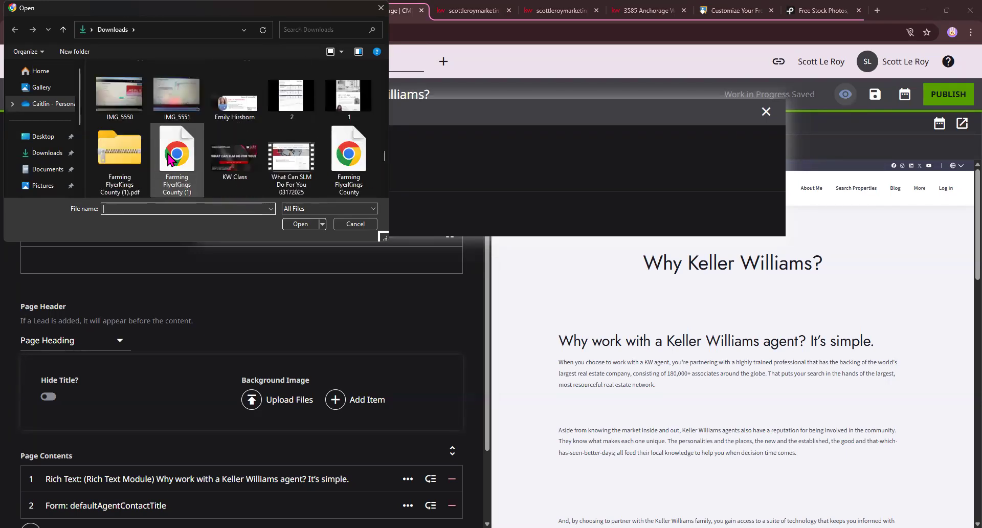
{"action": "double_click", "coordinate": [232, 161]}
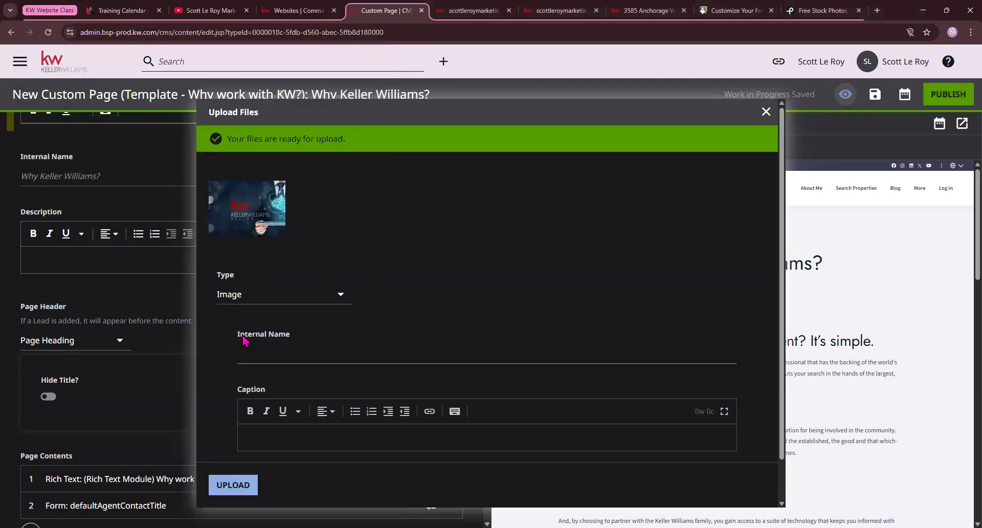
{"action": "left_click", "coordinate": [247, 486]}
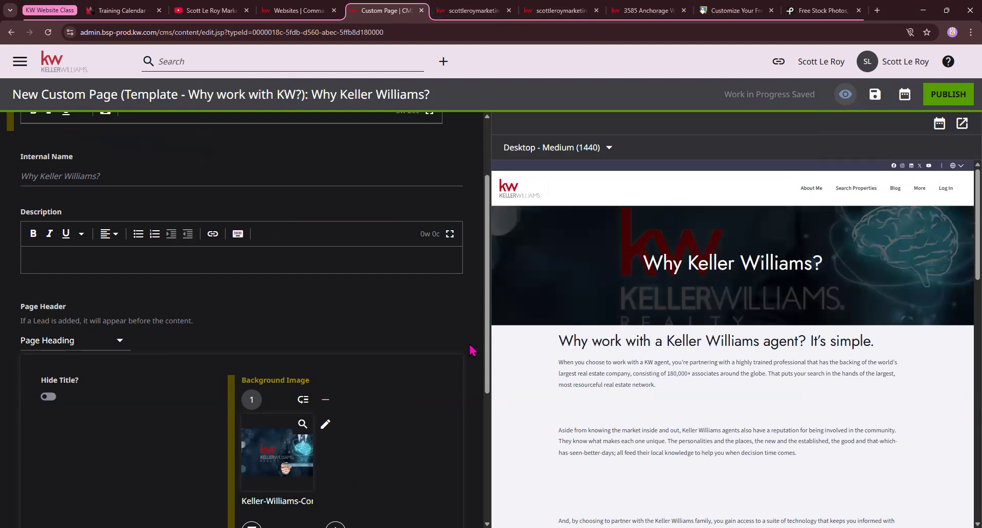
Scroll down to Page Contents and expand the first Rich Text module for editing
{"action": "scroll", "coordinate": [254, 375], "scroll_direction": "down", "scroll_amount": 2}
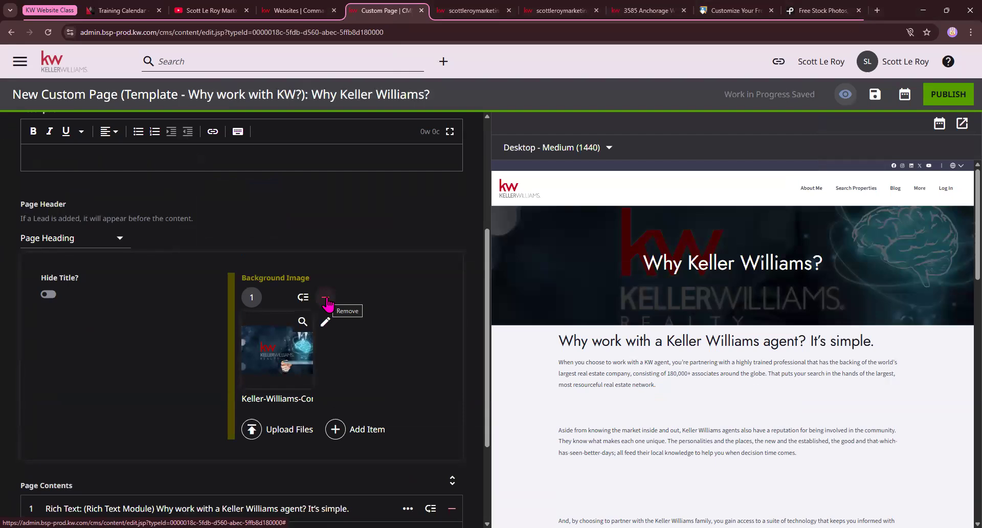
{"action": "scroll", "coordinate": [317, 317], "scroll_direction": "down", "scroll_amount": 3}
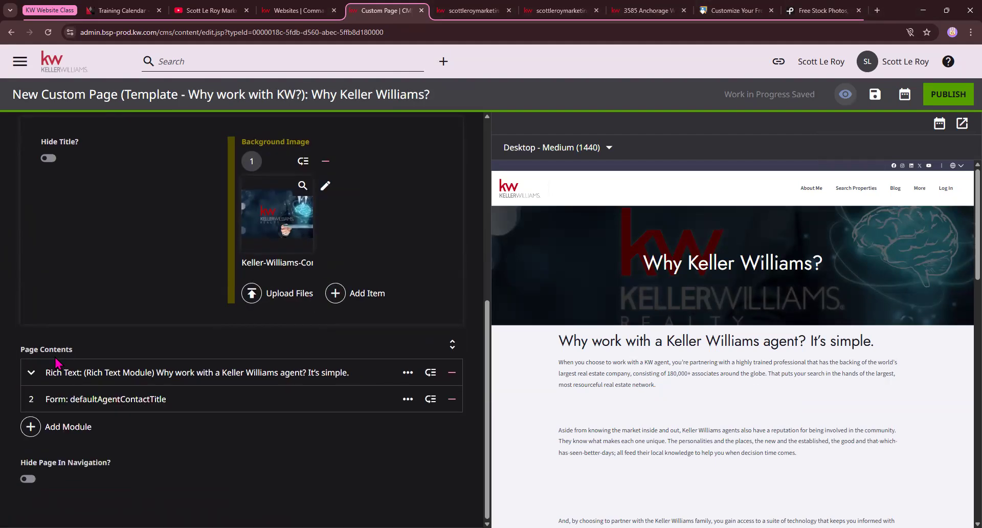
{"action": "left_click_drag", "start_coordinate": [20, 351], "coordinate": [79, 355]}
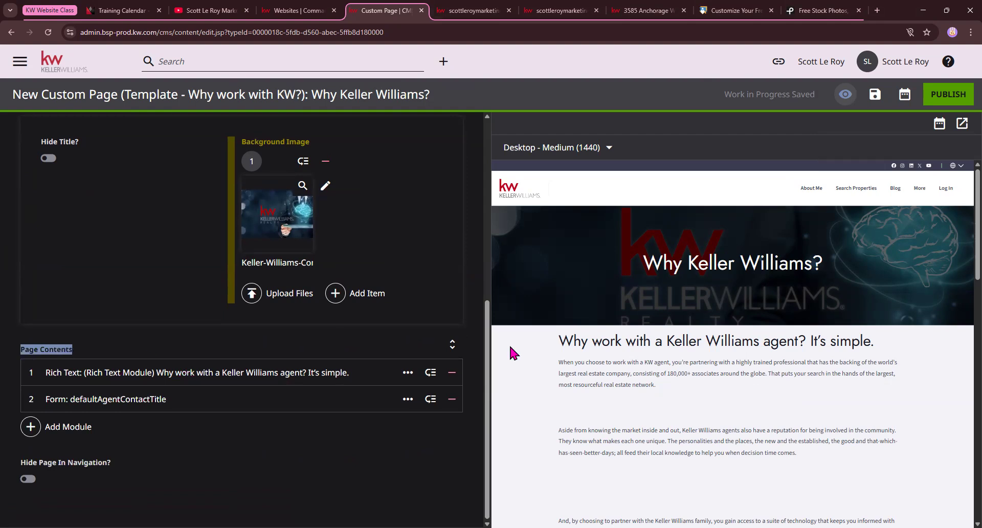
{"action": "scroll", "coordinate": [731, 368], "scroll_direction": "down", "scroll_amount": 2}
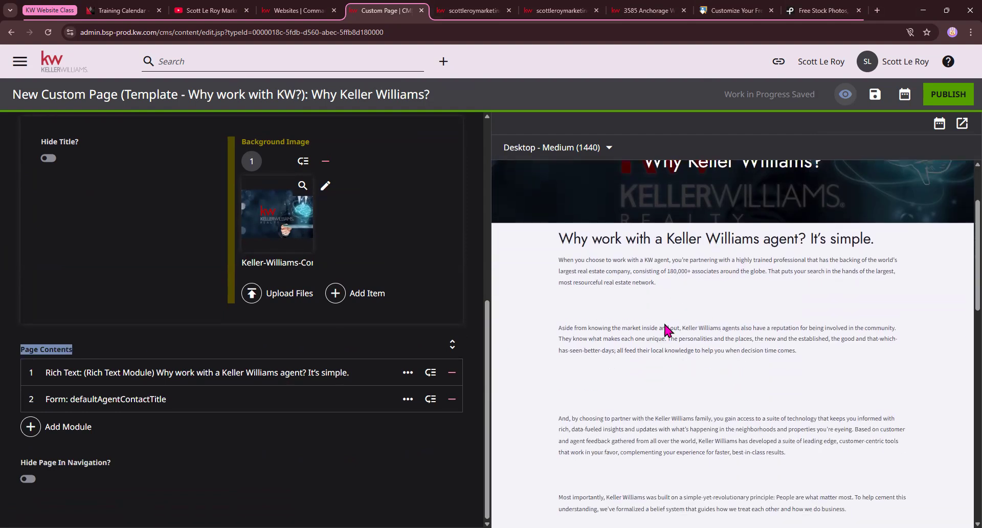
{"action": "left_click", "coordinate": [32, 371]}
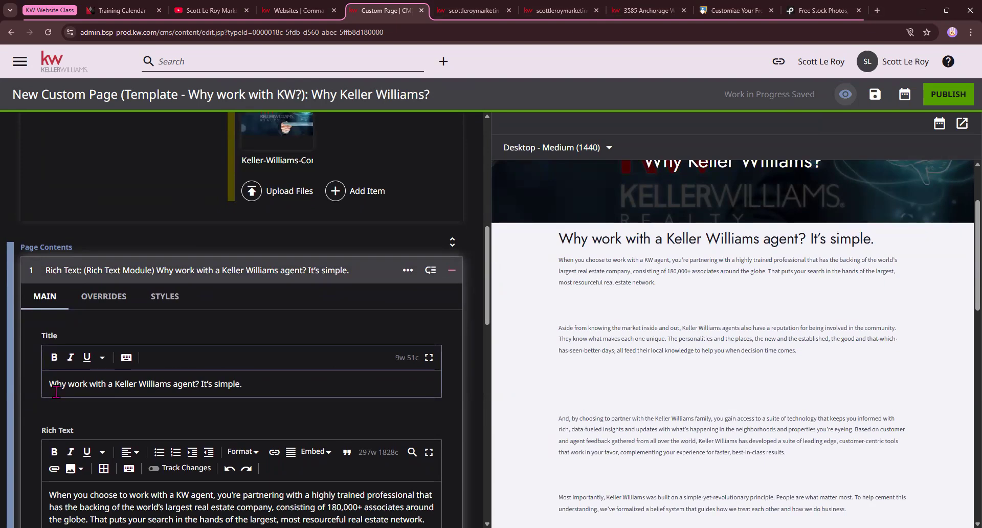
Delete the empty lines between the body paragraphs and above the bullet list
{"action": "left_click_drag", "start_coordinate": [54, 383], "coordinate": [252, 391]}
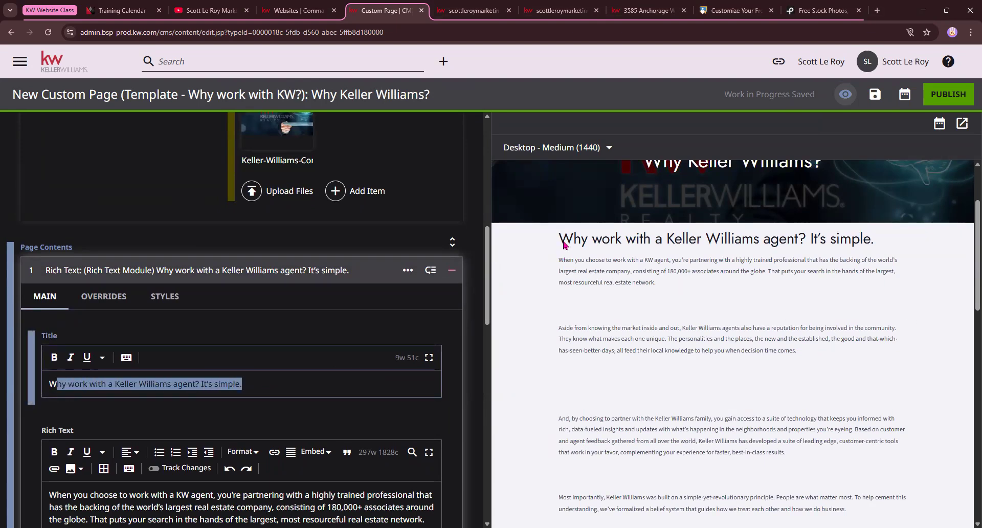
{"action": "left_click_drag", "start_coordinate": [563, 244], "coordinate": [839, 247]}
{"action": "scroll", "coordinate": [43, 453], "scroll_direction": "down", "scroll_amount": 2}
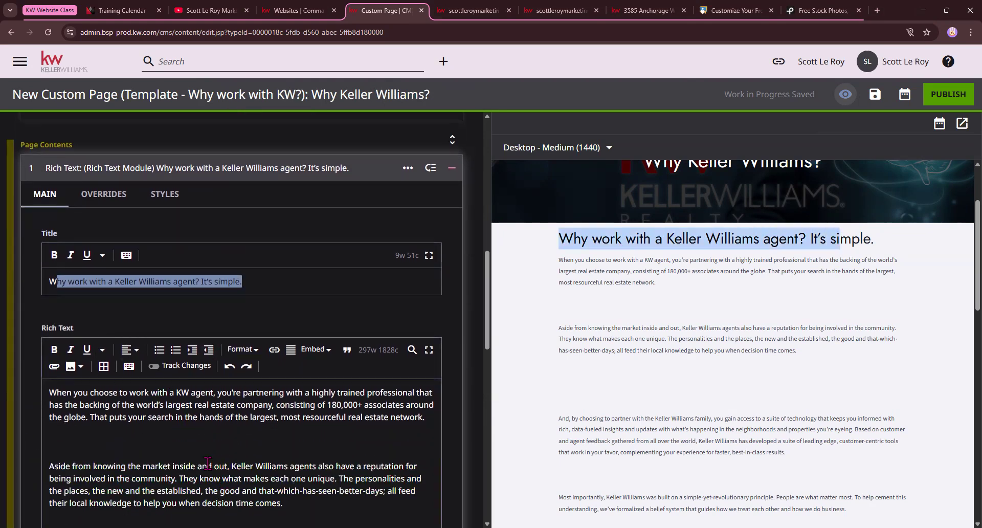
{"action": "left_click", "coordinate": [94, 439]}
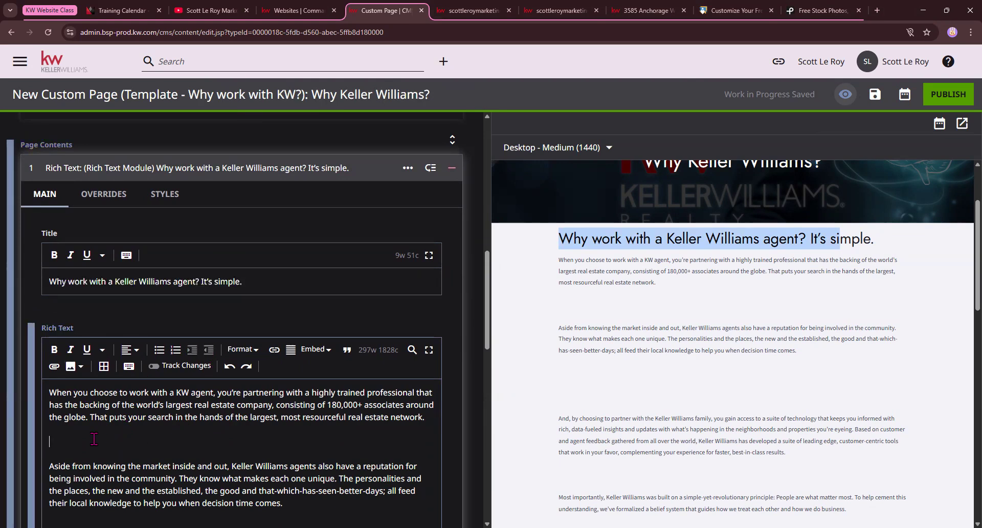
{"action": "key", "text": "BackSpace"}
{"action": "key", "text": "BackSpace"}
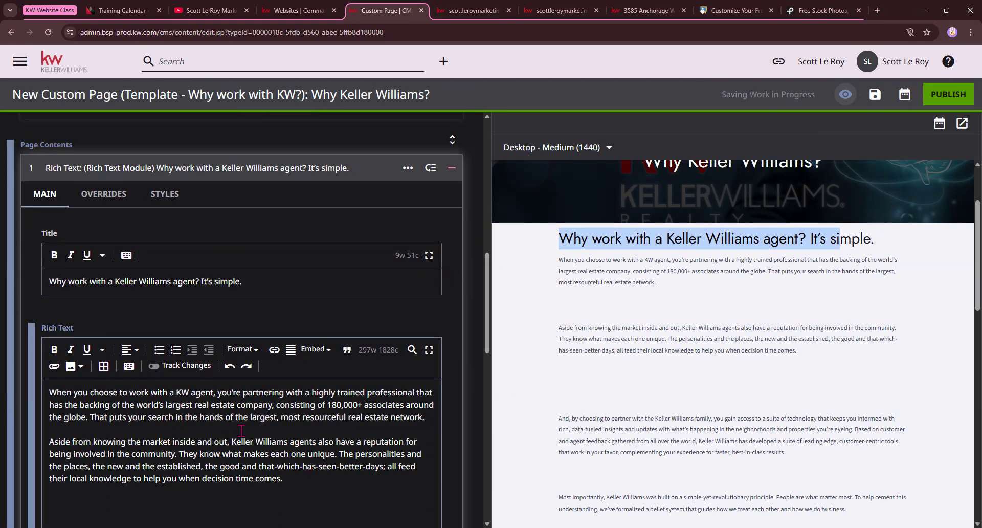
{"action": "scroll", "coordinate": [121, 449], "scroll_direction": "down", "scroll_amount": 1}
{"action": "left_click", "coordinate": [103, 462]}
{"action": "key", "text": "BackSpace"}
{"action": "key", "text": "BackSpace"}
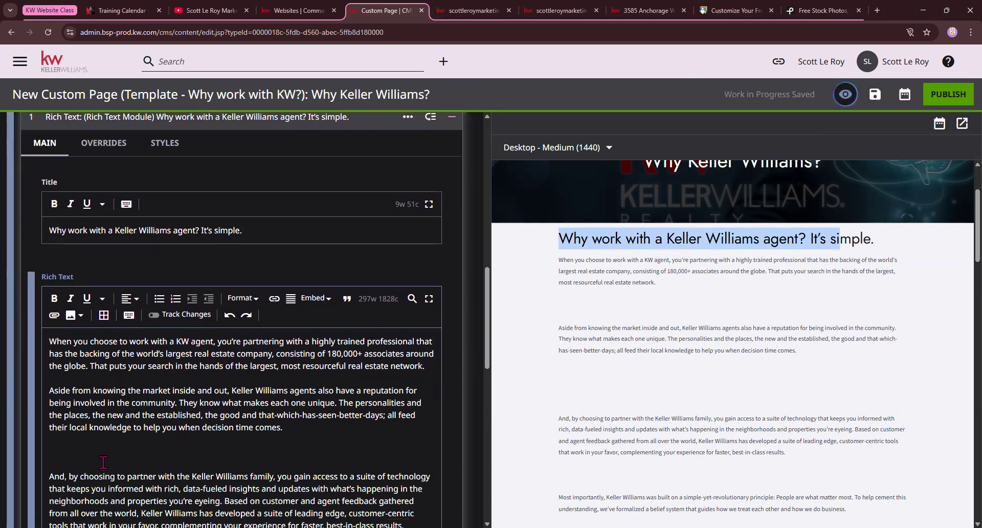
{"action": "key", "text": "BackSpace"}
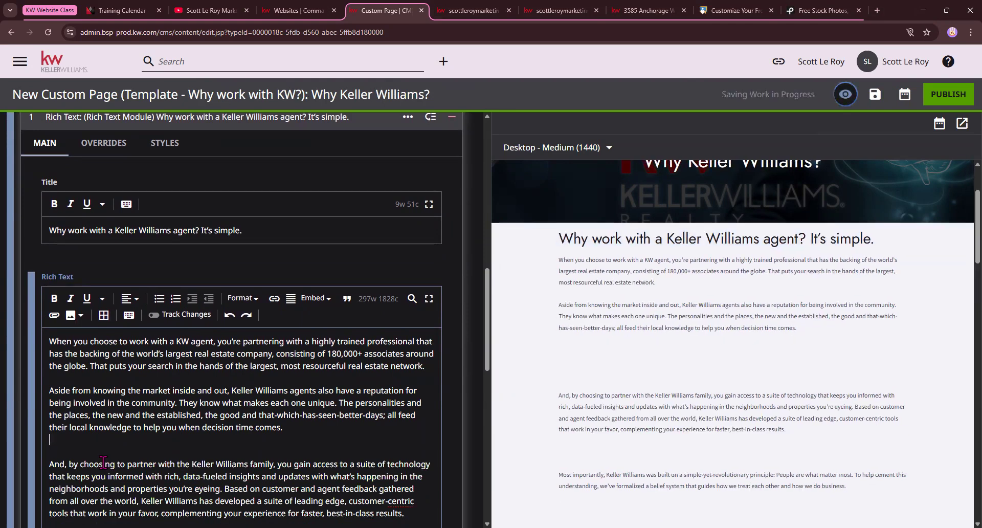
{"action": "key", "text": "BackSpace"}
{"action": "scroll", "coordinate": [103, 461], "scroll_direction": "down", "scroll_amount": 2}
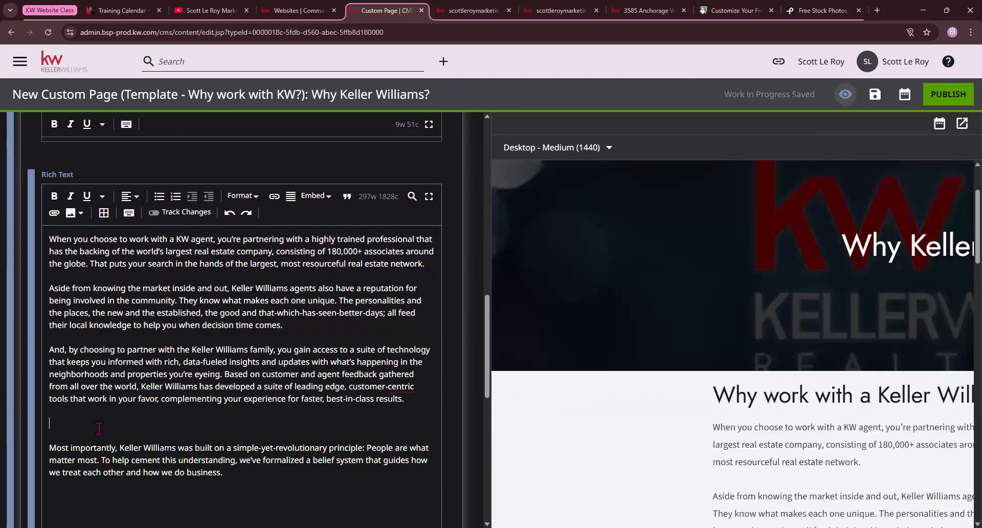
{"action": "key", "text": "BackSpace"}
{"action": "scroll", "coordinate": [127, 415], "scroll_direction": "down", "scroll_amount": 2}
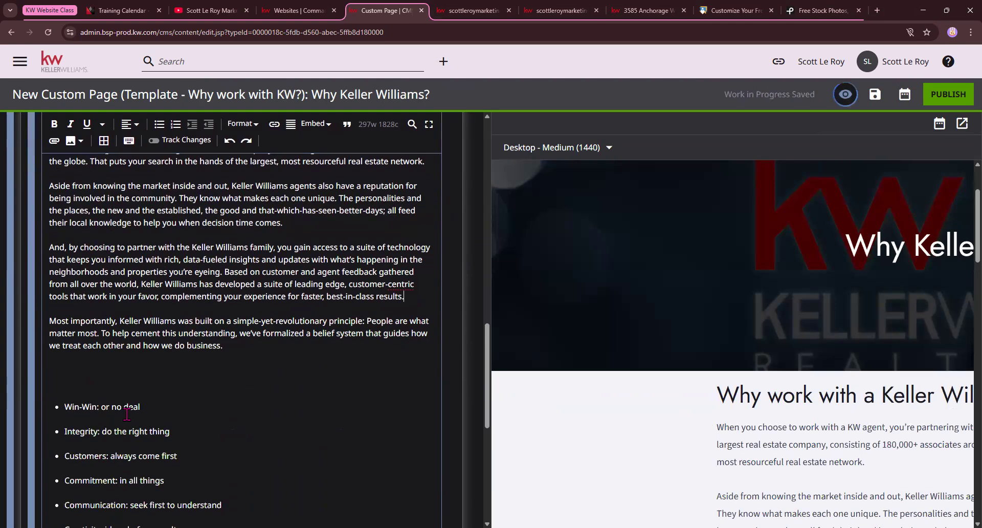
{"action": "left_click", "coordinate": [105, 371]}
{"action": "key", "text": "BackSpace"}
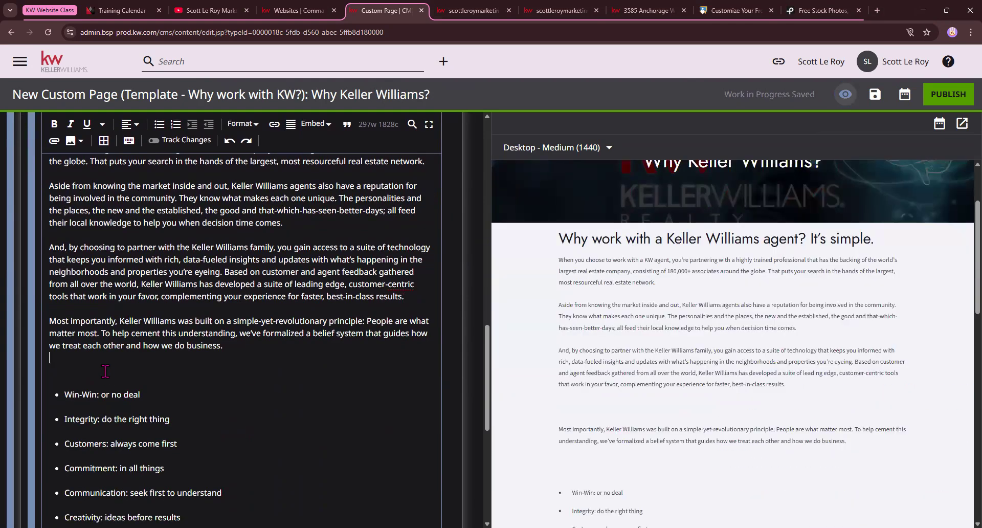
Delete the ten-item core-values bullet list and choose Image from the insert dropdown
{"action": "left_click_drag", "start_coordinate": [65, 391], "coordinate": [189, 415]}
{"action": "scroll", "coordinate": [171, 404], "scroll_direction": "down", "scroll_amount": 4}
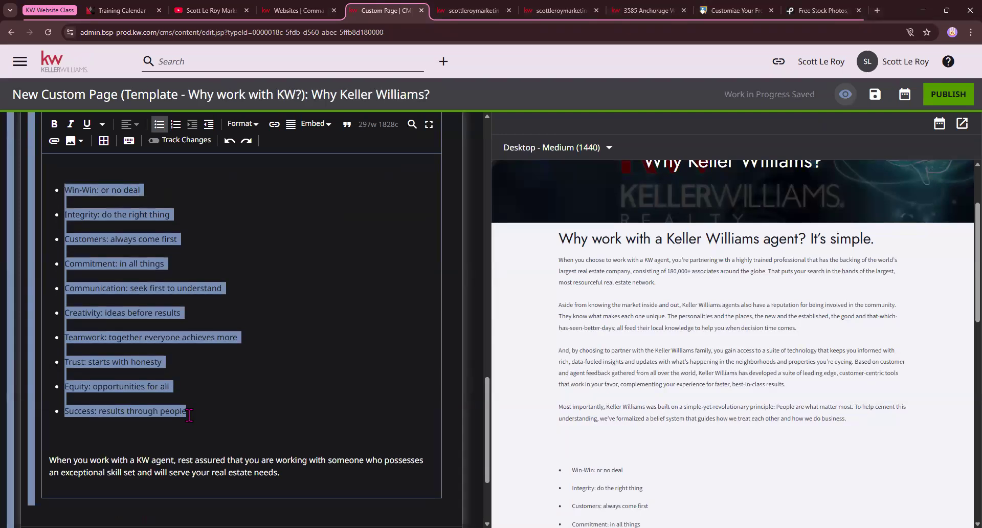
{"action": "key", "text": "BackSpace"}
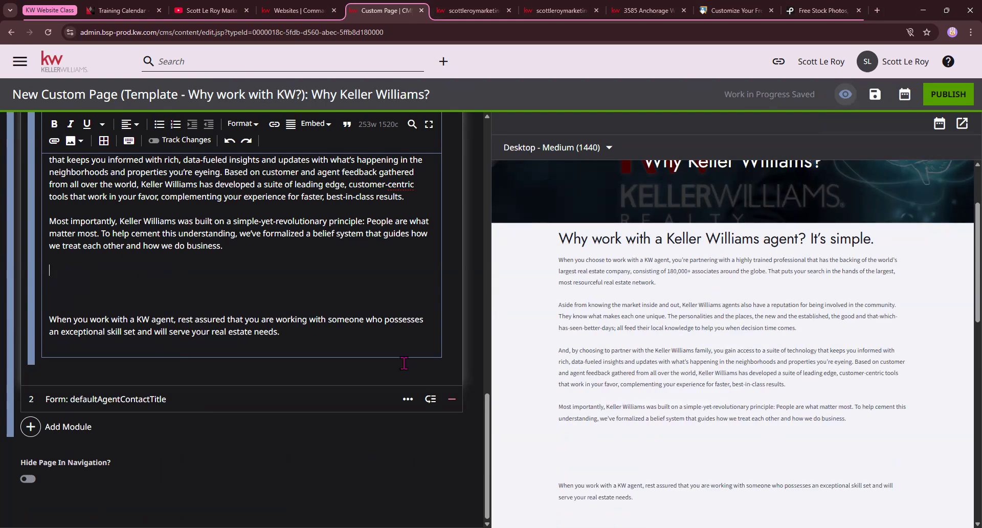
{"action": "left_click", "coordinate": [71, 142]}
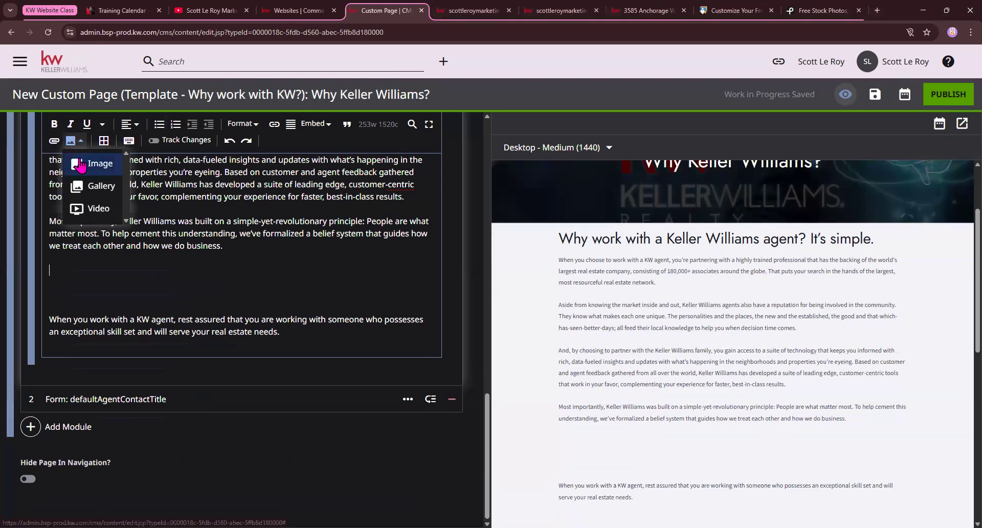
{"action": "left_click", "coordinate": [96, 165]}
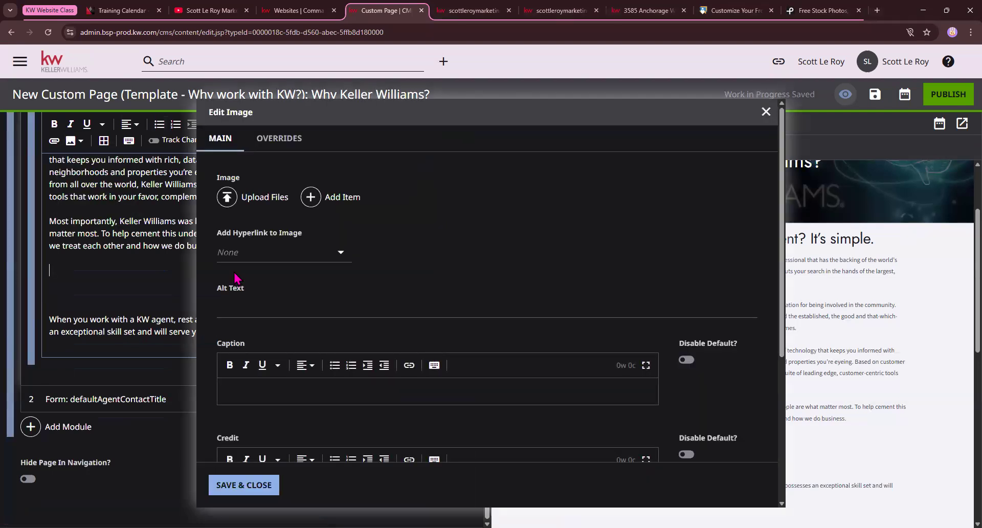
Upload the Copy-of-WI4C2TES belief-system image file from the computer
{"action": "left_click", "coordinate": [248, 197]}
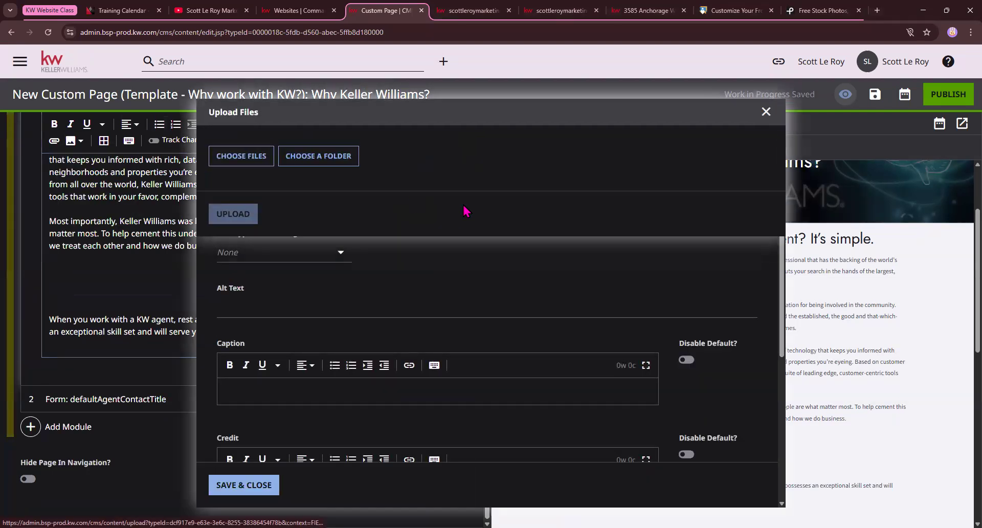
{"action": "left_click", "coordinate": [245, 157]}
{"action": "scroll", "coordinate": [332, 141], "scroll_direction": "down", "scroll_amount": 10}
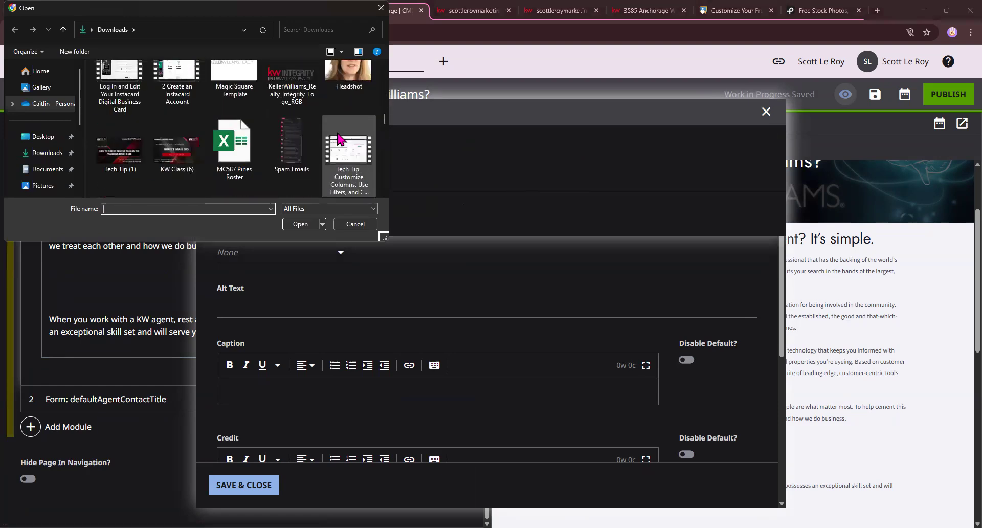
{"action": "scroll", "coordinate": [338, 139], "scroll_direction": "down", "scroll_amount": 10}
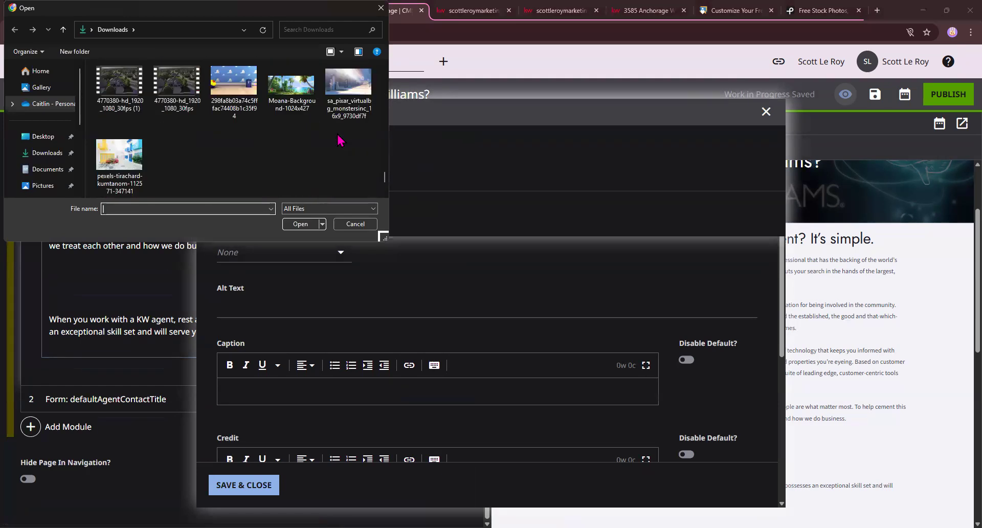
{"action": "scroll", "coordinate": [337, 140], "scroll_direction": "up", "scroll_amount": 3}
{"action": "left_click", "coordinate": [287, 100]}
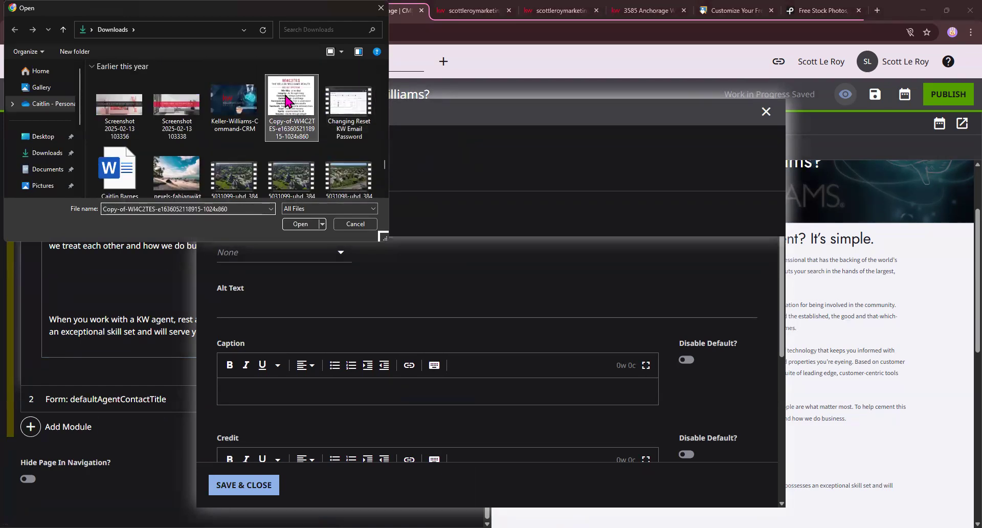
{"action": "double_click", "coordinate": [286, 100]}
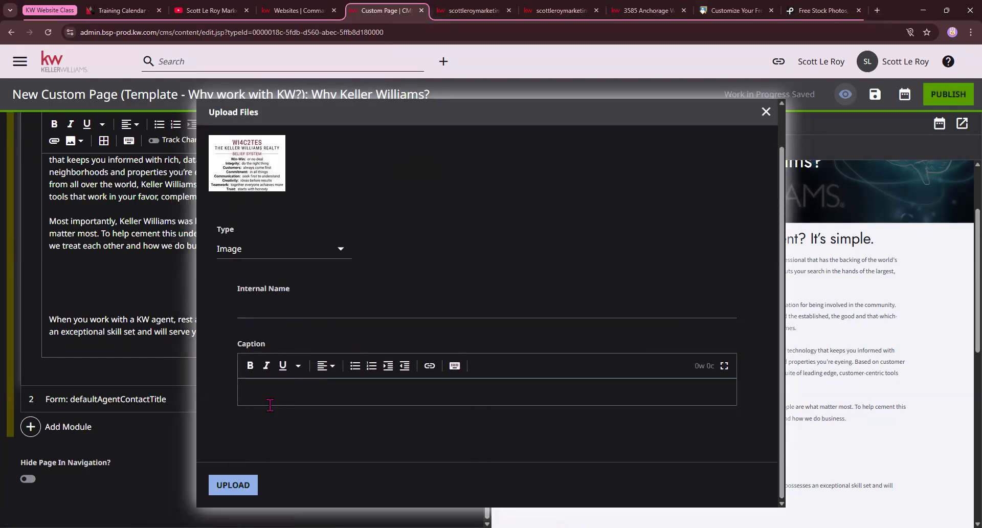
{"action": "left_click", "coordinate": [244, 492]}
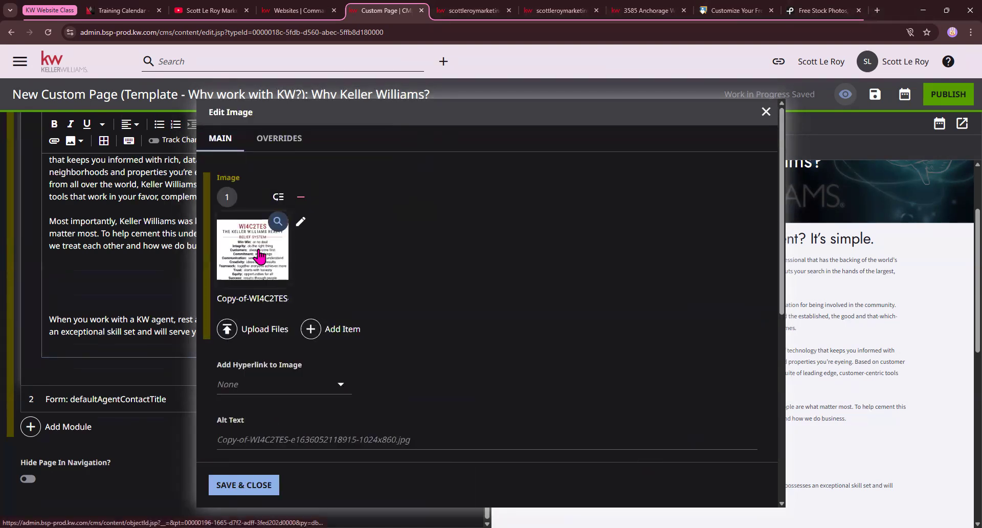
Set the image's enhancement alignment to Landscape Image - Full Width and save
{"action": "scroll", "coordinate": [337, 279], "scroll_direction": "down", "scroll_amount": 4}
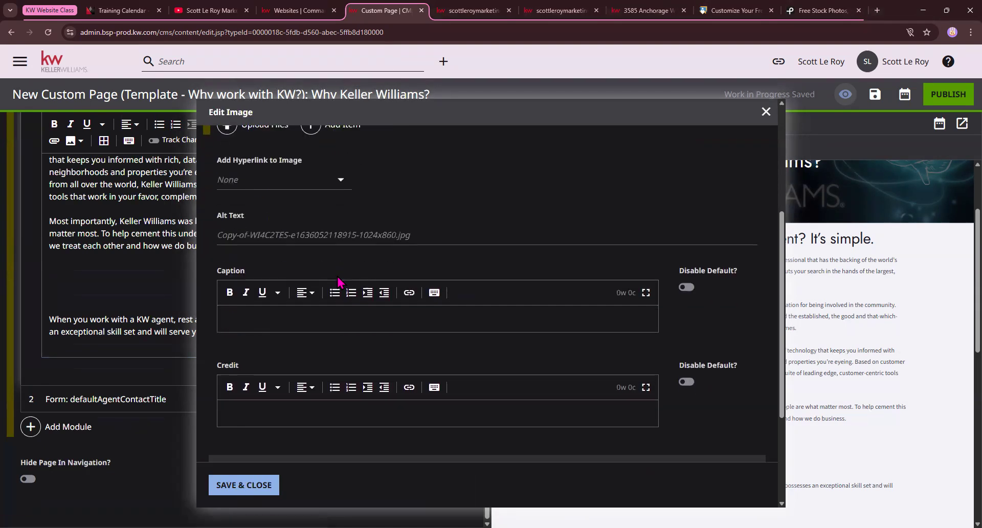
{"action": "scroll", "coordinate": [338, 280], "scroll_direction": "down", "scroll_amount": 3}
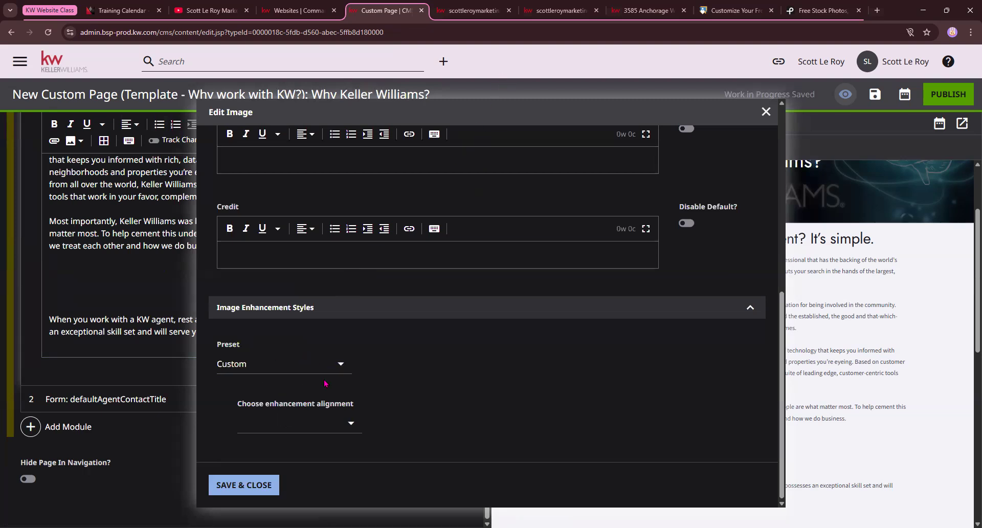
{"action": "left_click", "coordinate": [346, 424]}
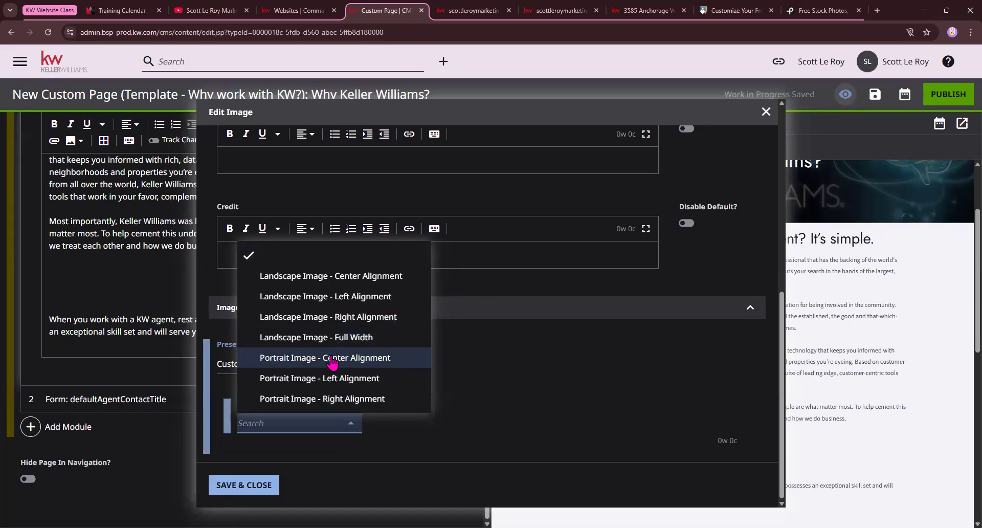
{"action": "left_click", "coordinate": [353, 339]}
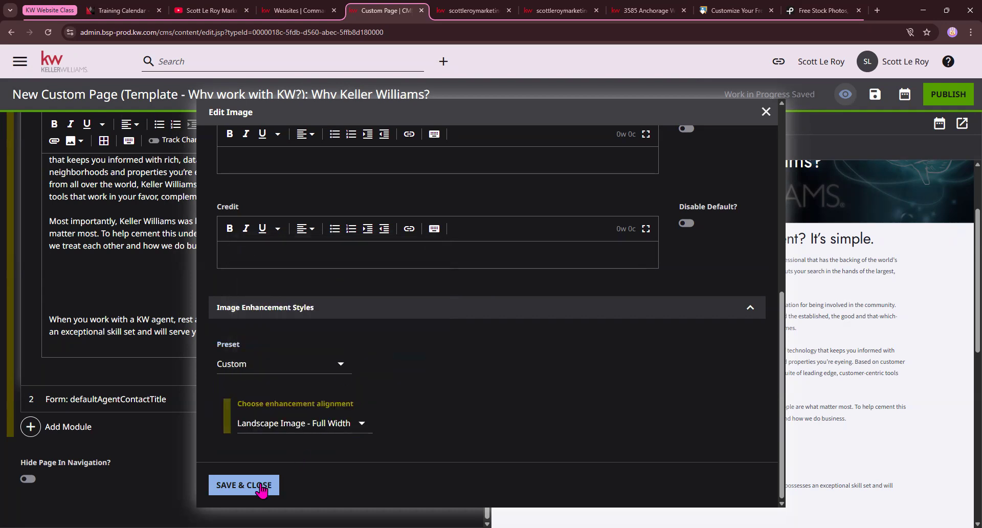
{"action": "left_click", "coordinate": [260, 486]}
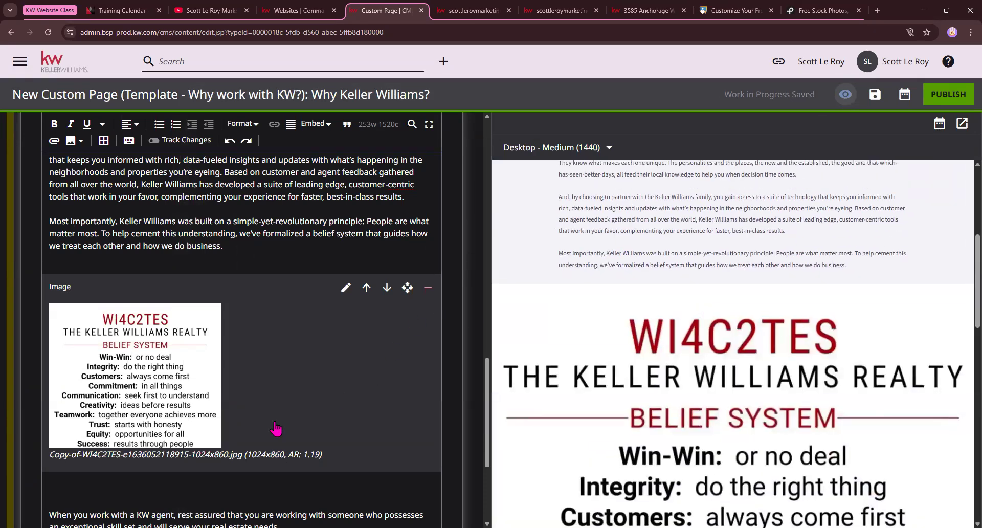
Change the belief-system image alignment to Portrait Image - Center Alignment and save
{"action": "left_click", "coordinate": [346, 287]}
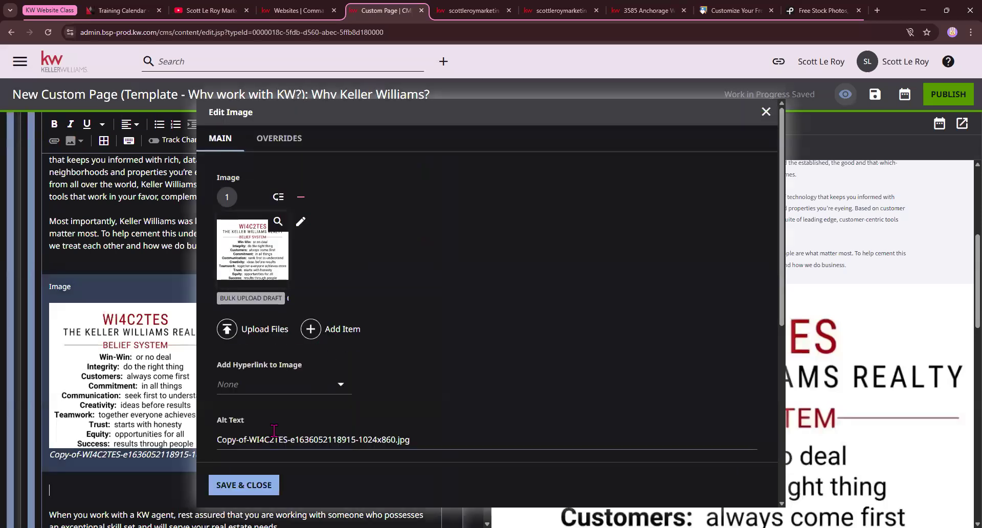
{"action": "scroll", "coordinate": [274, 431], "scroll_direction": "down", "scroll_amount": 8}
{"action": "left_click", "coordinate": [358, 422]}
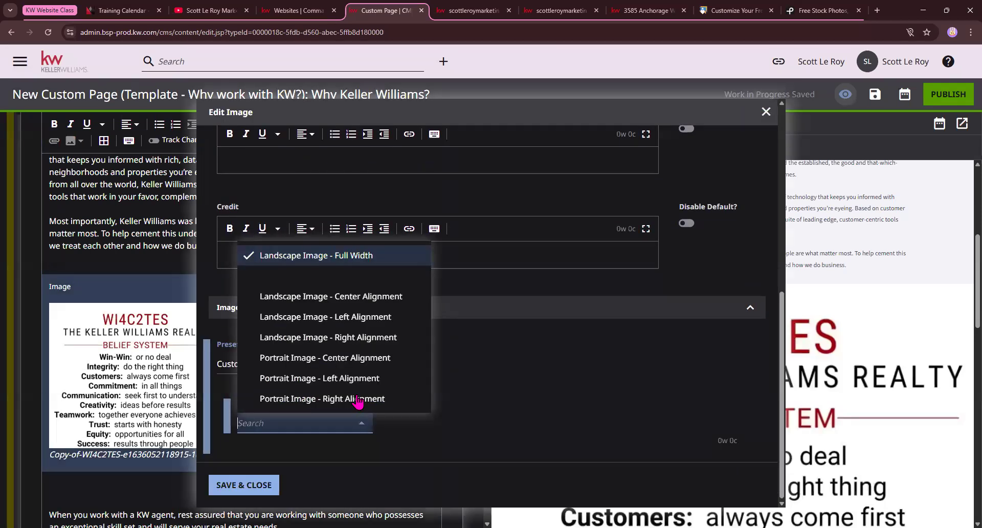
{"action": "left_click", "coordinate": [361, 357]}
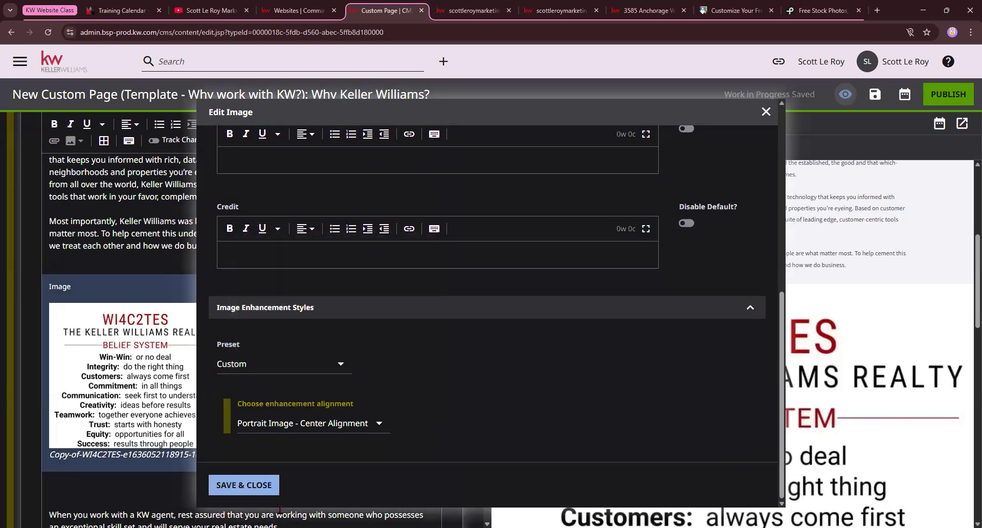
{"action": "left_click", "coordinate": [244, 485]}
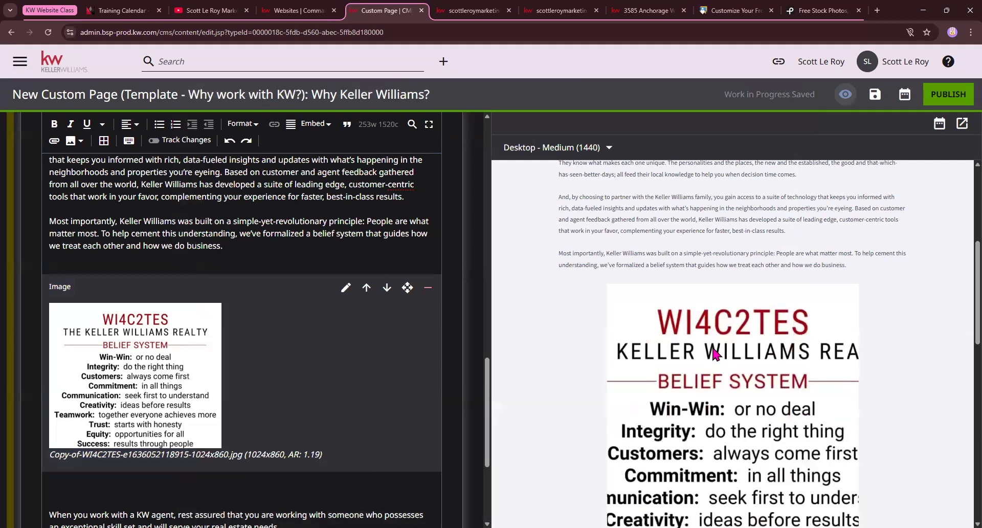
{"action": "scroll", "coordinate": [716, 352], "scroll_direction": "down", "scroll_amount": 1}
{"action": "scroll", "coordinate": [695, 296], "scroll_direction": "up", "scroll_amount": 2}
{"action": "scroll", "coordinate": [698, 302], "scroll_direction": "down", "scroll_amount": 8}
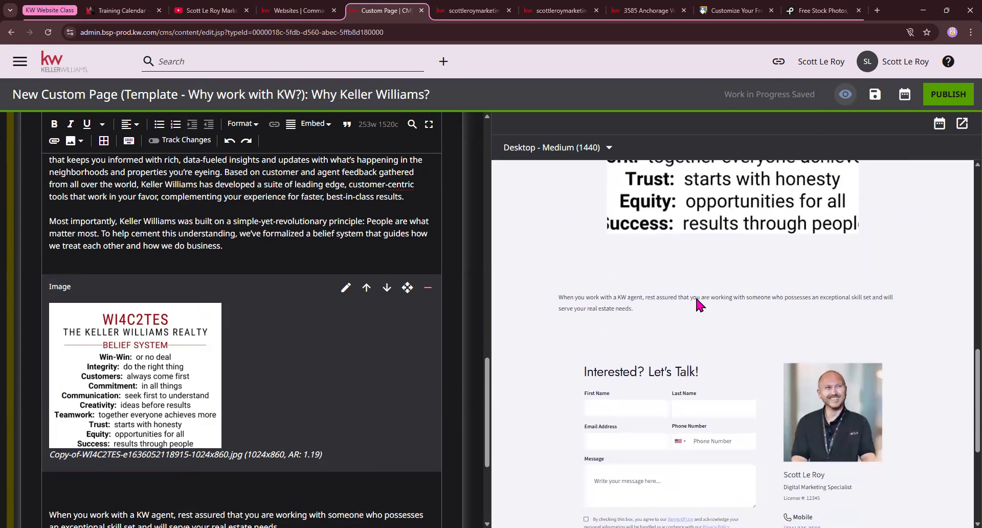
{"action": "scroll", "coordinate": [696, 299], "scroll_direction": "up", "scroll_amount": 3}
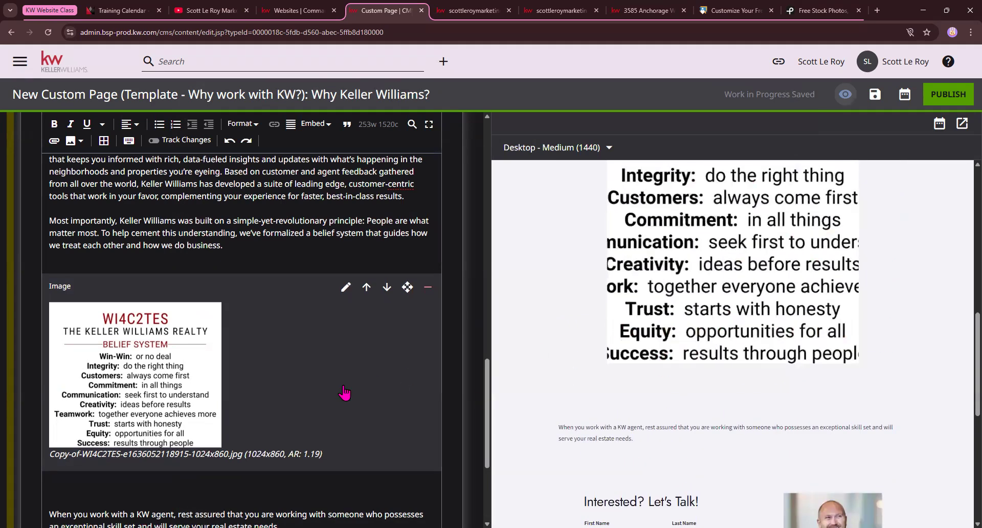
{"action": "scroll", "coordinate": [345, 393], "scroll_direction": "down", "scroll_amount": 3}
Delete the blank line between the image and the 'When you work…' paragraph
{"action": "left_click", "coordinate": [85, 342]}
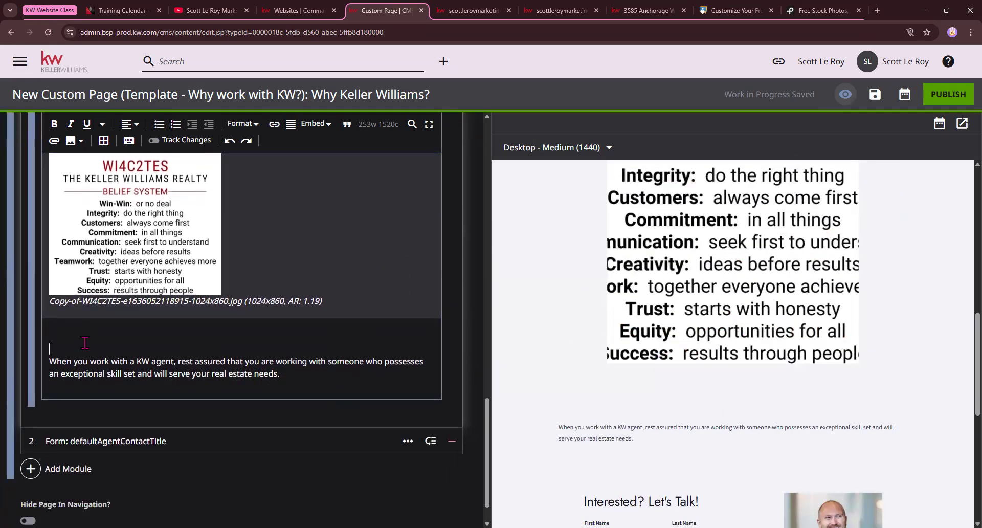
{"action": "key", "text": "BackSpace"}
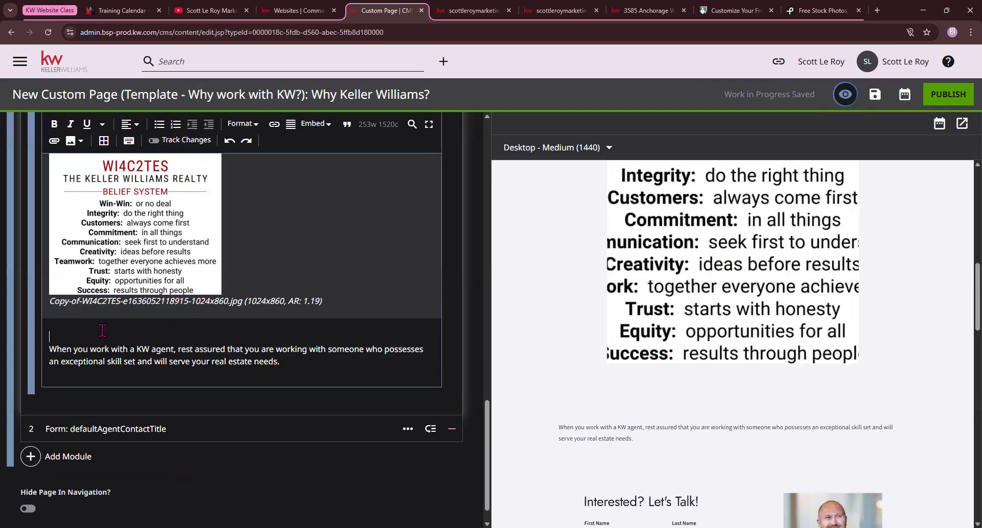
{"action": "scroll", "coordinate": [102, 330], "scroll_direction": "up", "scroll_amount": 5}
{"action": "scroll", "coordinate": [785, 327], "scroll_direction": "up", "scroll_amount": 3}
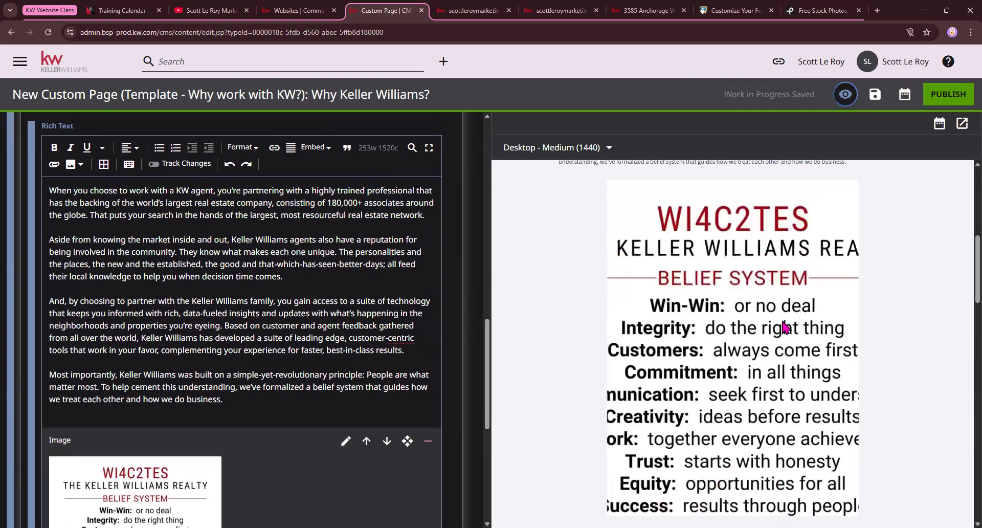
{"action": "scroll", "coordinate": [785, 328], "scroll_direction": "up", "scroll_amount": 5}
{"action": "scroll", "coordinate": [42, 231], "scroll_direction": "up", "scroll_amount": 2}
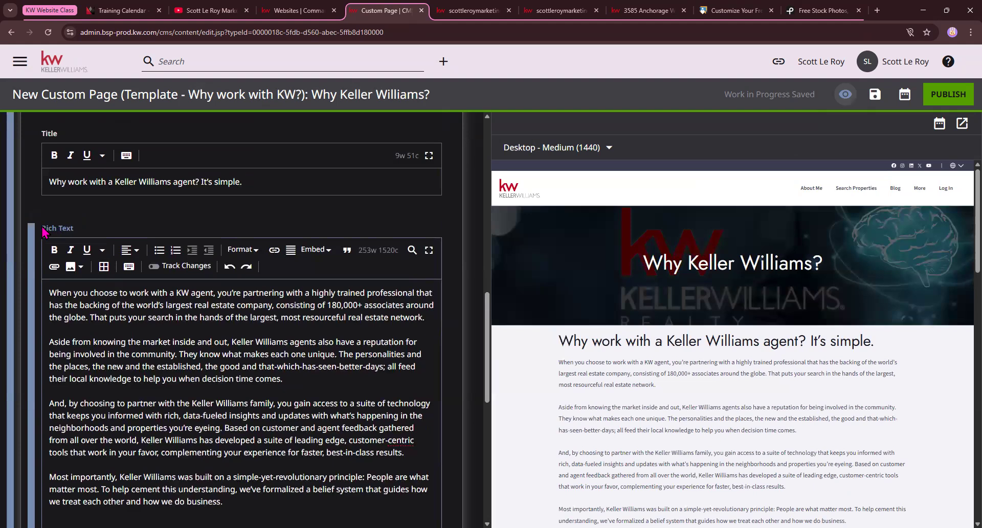
{"action": "scroll", "coordinate": [42, 231], "scroll_direction": "up", "scroll_amount": 3}
{"action": "scroll", "coordinate": [34, 228], "scroll_direction": "up", "scroll_amount": 2}
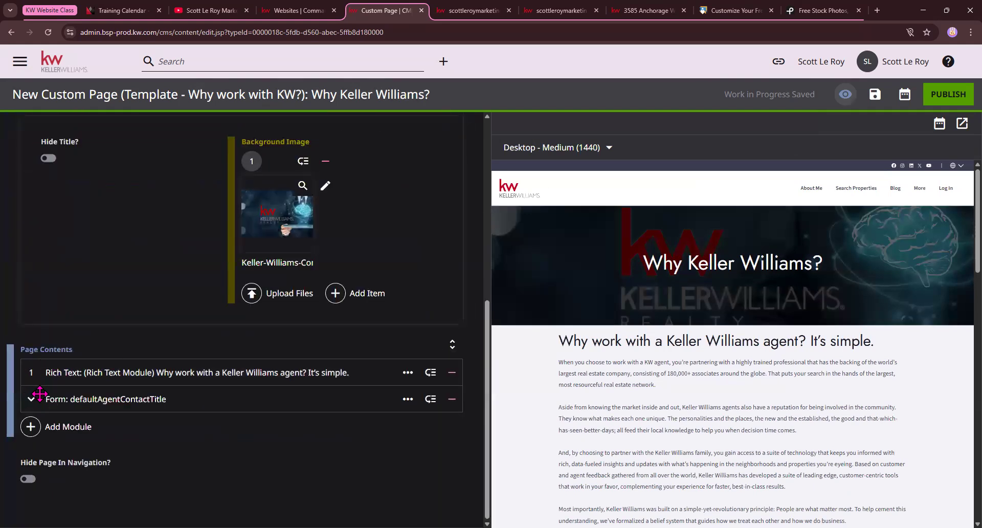
Expand the contact Form module, inspect its consent text in the preview, then collapse it
{"action": "left_click", "coordinate": [126, 401]}
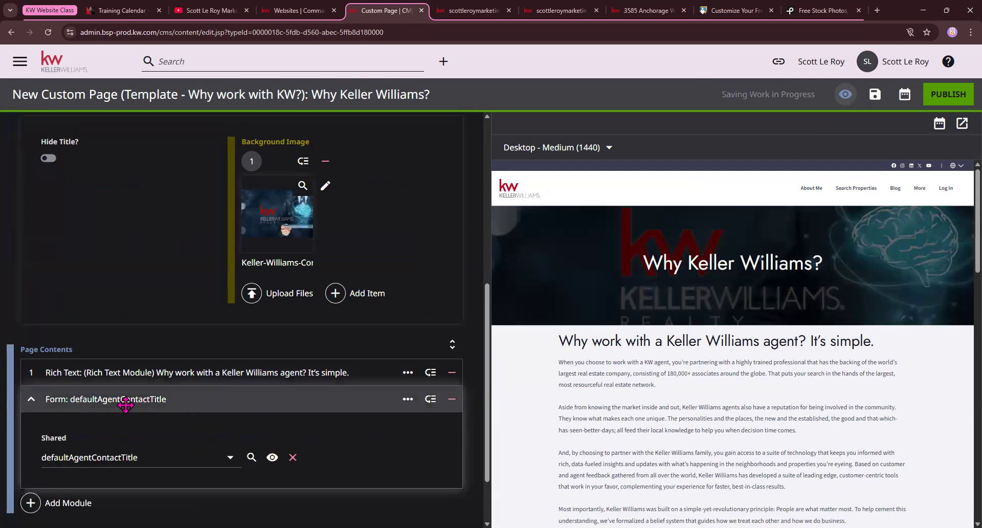
{"action": "scroll", "coordinate": [126, 404], "scroll_direction": "down", "scroll_amount": 2}
{"action": "scroll", "coordinate": [891, 321], "scroll_direction": "down", "scroll_amount": 4}
{"action": "scroll", "coordinate": [891, 321], "scroll_direction": "down", "scroll_amount": 12}
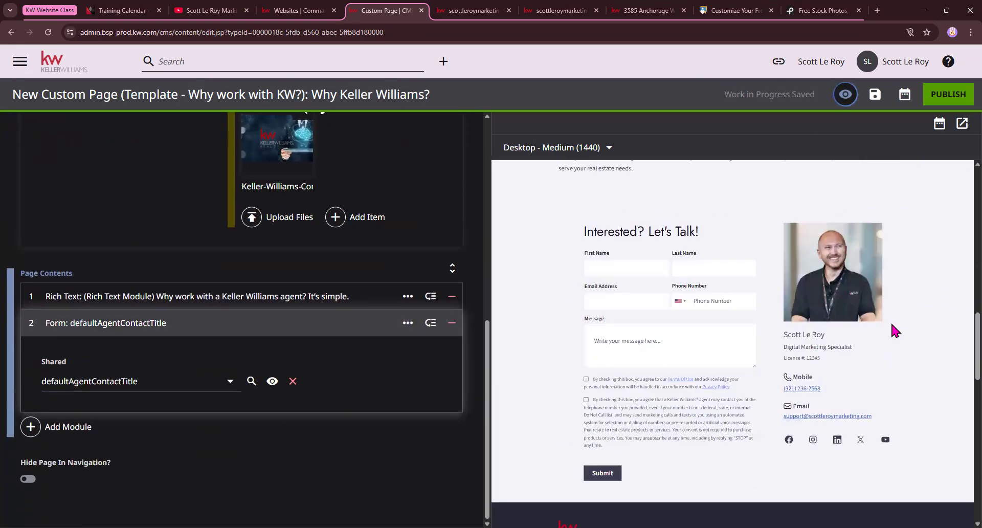
{"action": "scroll", "coordinate": [863, 279], "scroll_direction": "up", "scroll_amount": 2}
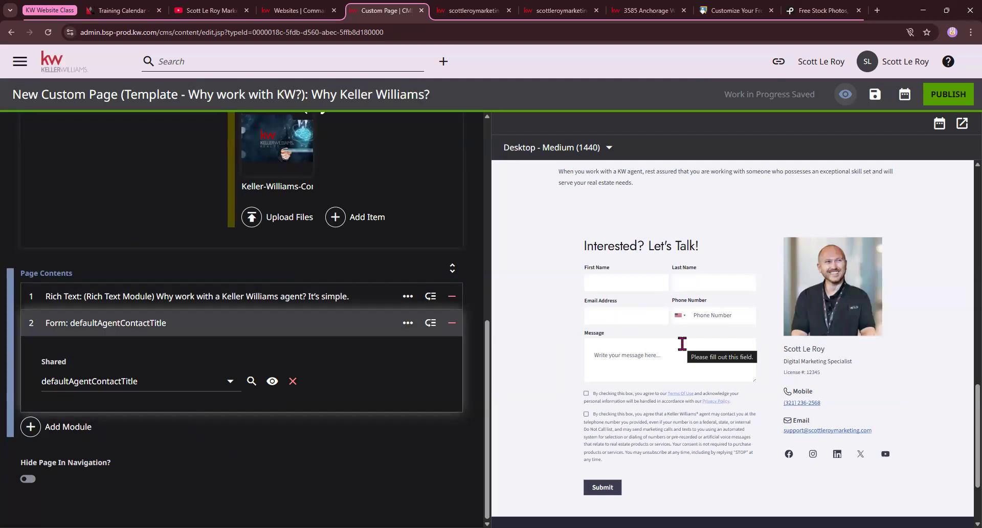
{"action": "scroll", "coordinate": [682, 344], "scroll_direction": "down", "scroll_amount": 1}
{"action": "left_click_drag", "start_coordinate": [628, 410], "coordinate": [588, 346]}
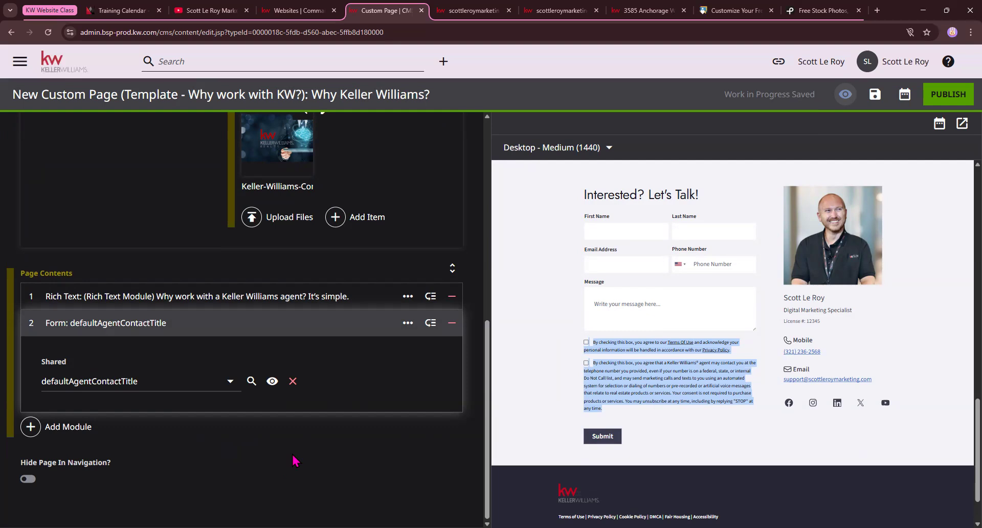
{"action": "left_click", "coordinate": [33, 326]}
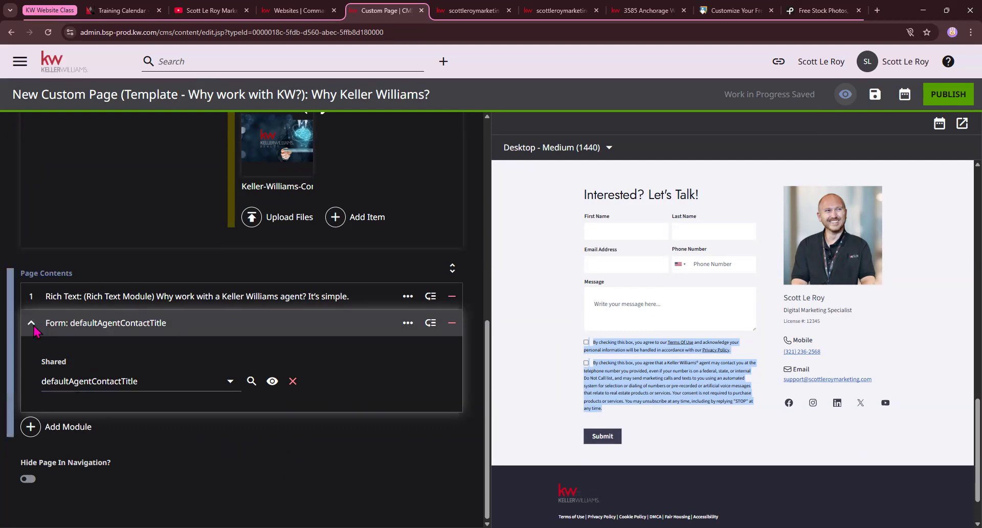
{"action": "left_click", "coordinate": [31, 324]}
Switch to the live scottleroymarketing.kw.com agent website tab
{"action": "scroll", "coordinate": [685, 361], "scroll_direction": "up", "scroll_amount": 4}
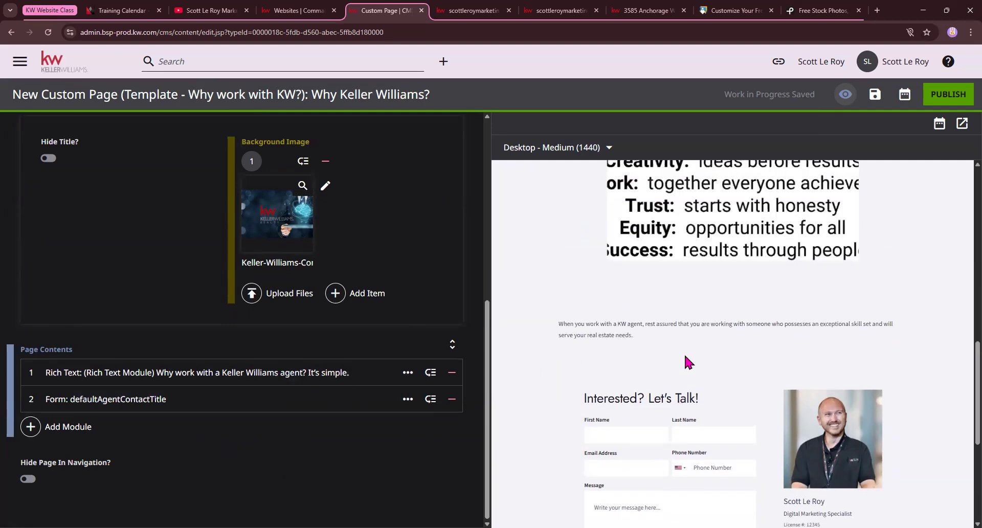
{"action": "scroll", "coordinate": [685, 356], "scroll_direction": "up", "scroll_amount": 10}
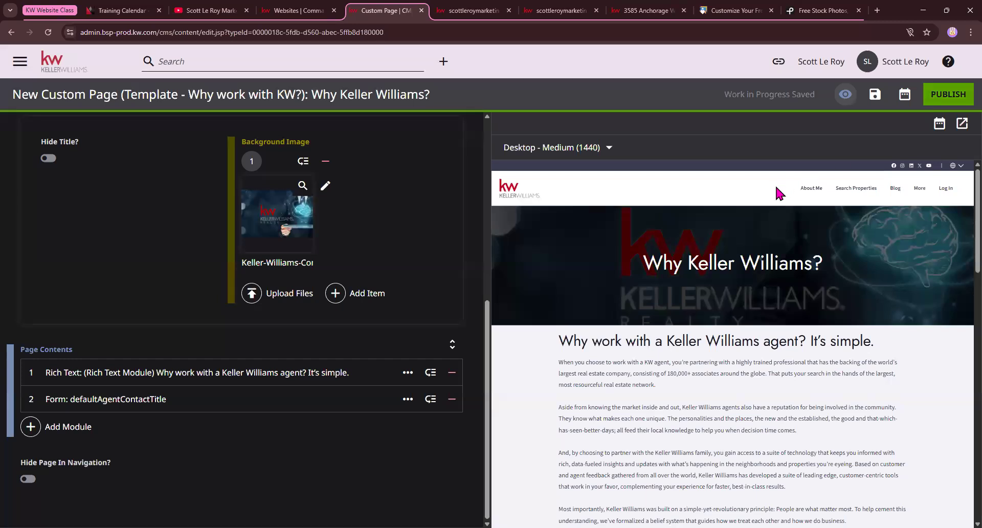
{"action": "scroll", "coordinate": [775, 187], "scroll_direction": "down", "scroll_amount": 8}
{"action": "scroll", "coordinate": [775, 187], "scroll_direction": "down", "scroll_amount": 10}
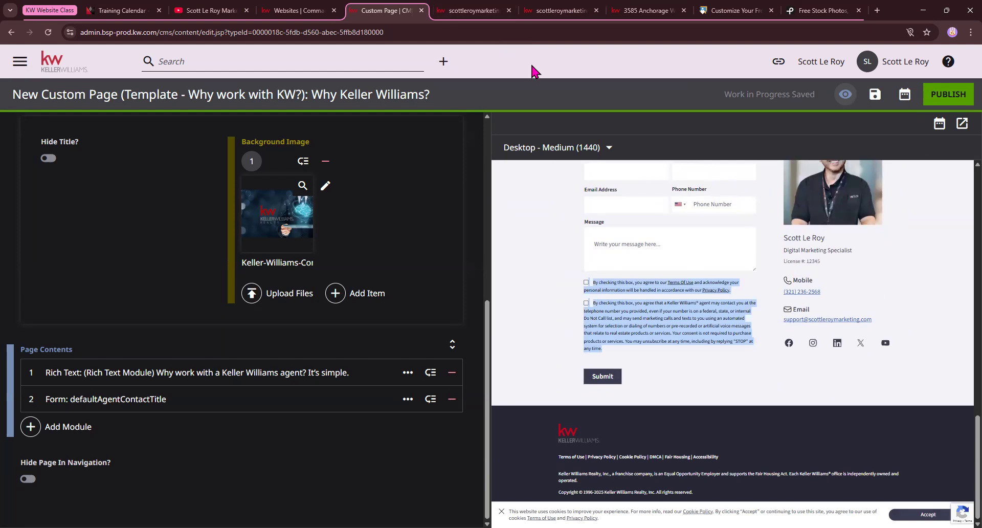
{"action": "left_click", "coordinate": [470, 11]}
{"action": "mouse_move", "coordinate": [887, 88]}
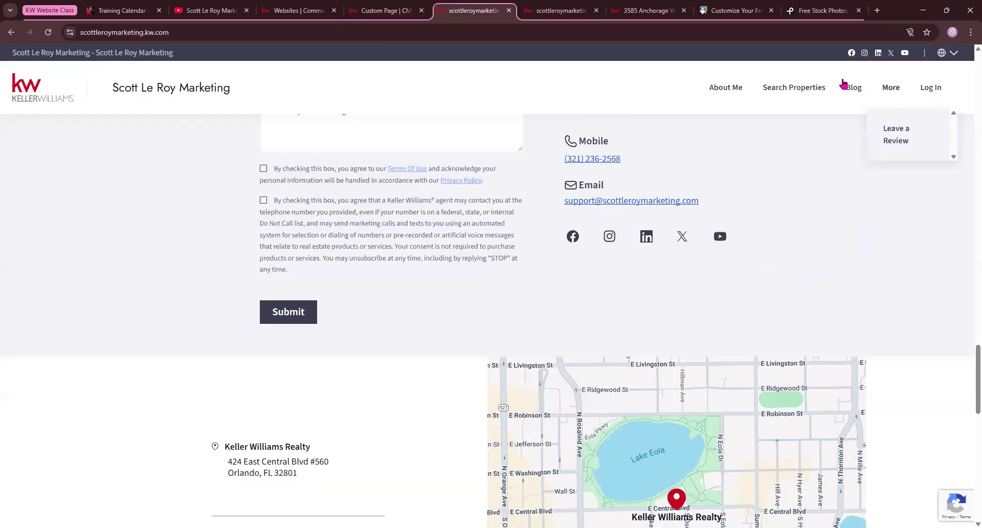
Return to the 'Custom Page | CMS' tab with the Why Keller Williams? editor
{"action": "left_click", "coordinate": [381, 7]}
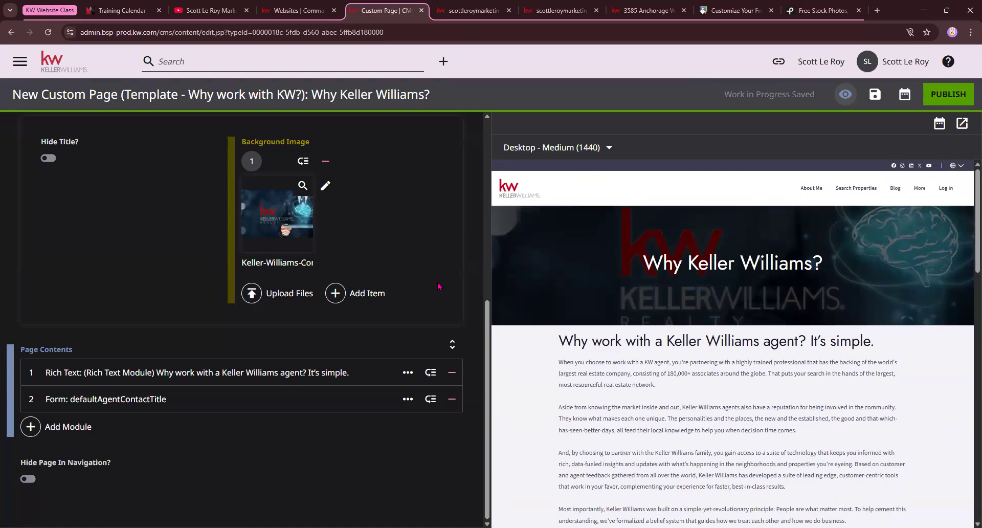
Leave the unsaved Why Keller Williams page and start the HTML Mortgage Calculator template page
{"action": "left_click", "coordinate": [65, 72]}
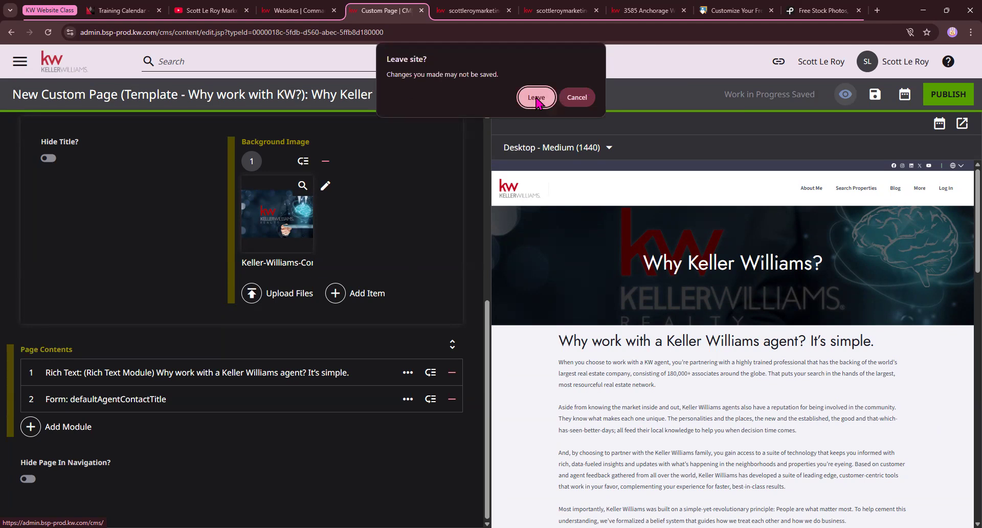
{"action": "left_click", "coordinate": [537, 100]}
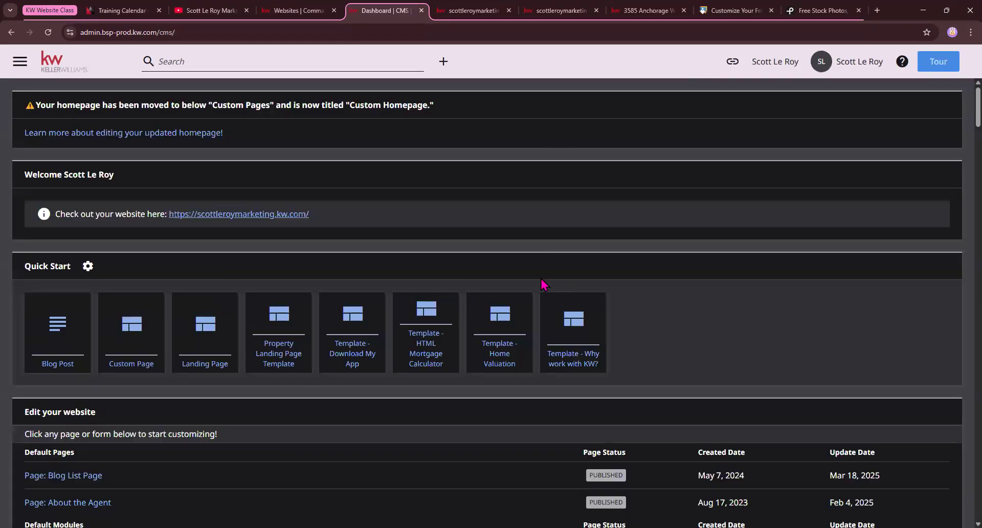
{"action": "scroll", "coordinate": [533, 317], "scroll_direction": "down", "scroll_amount": 2}
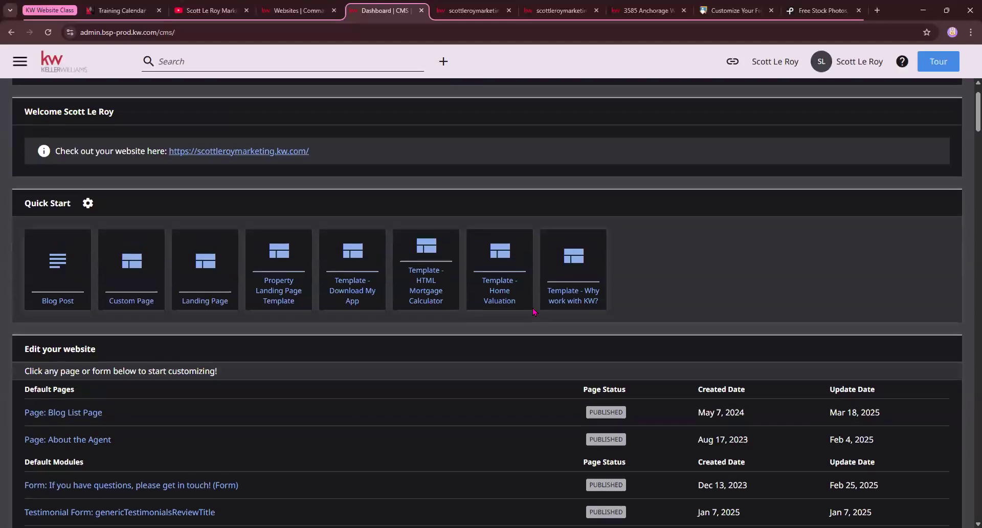
{"action": "scroll", "coordinate": [533, 311], "scroll_direction": "up", "scroll_amount": 1}
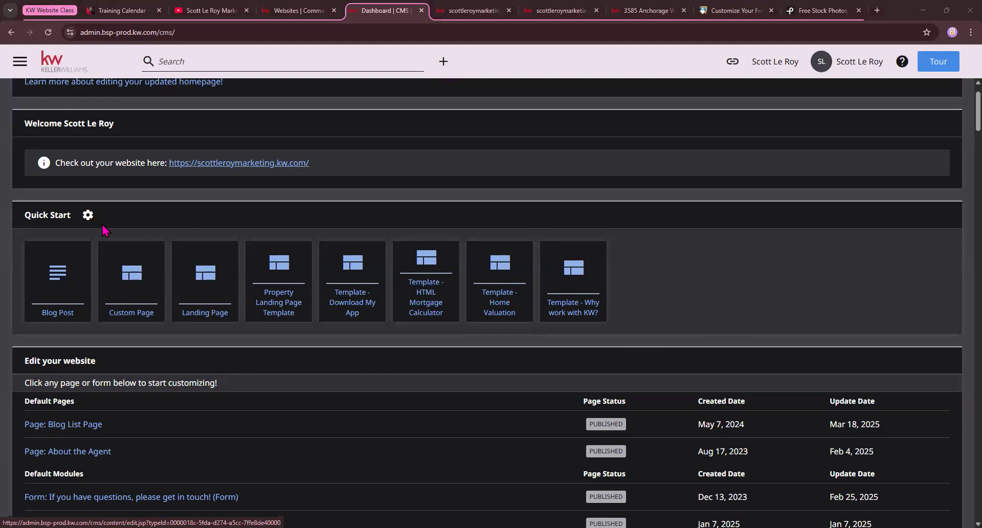
{"action": "left_click_drag", "start_coordinate": [31, 216], "coordinate": [67, 216]}
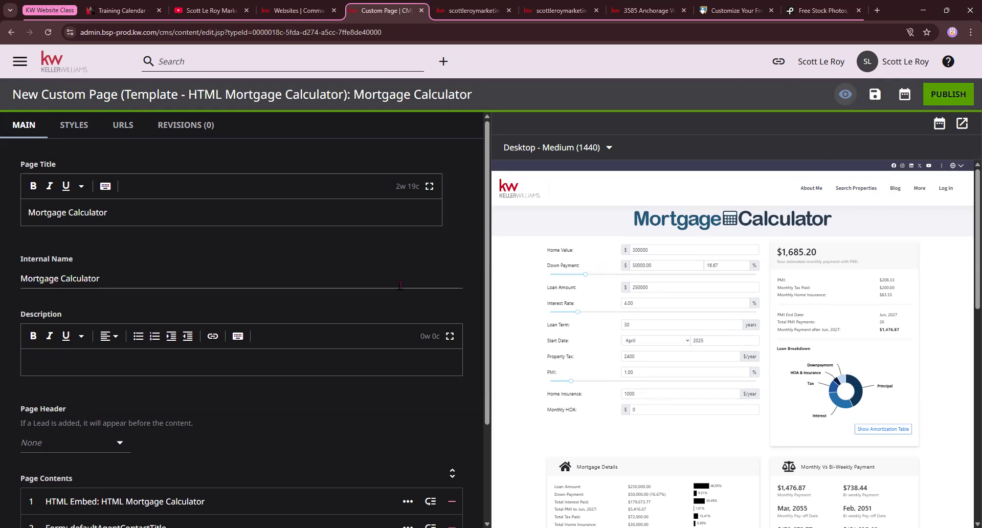
{"action": "left_click_drag", "start_coordinate": [35, 212], "coordinate": [162, 208]}
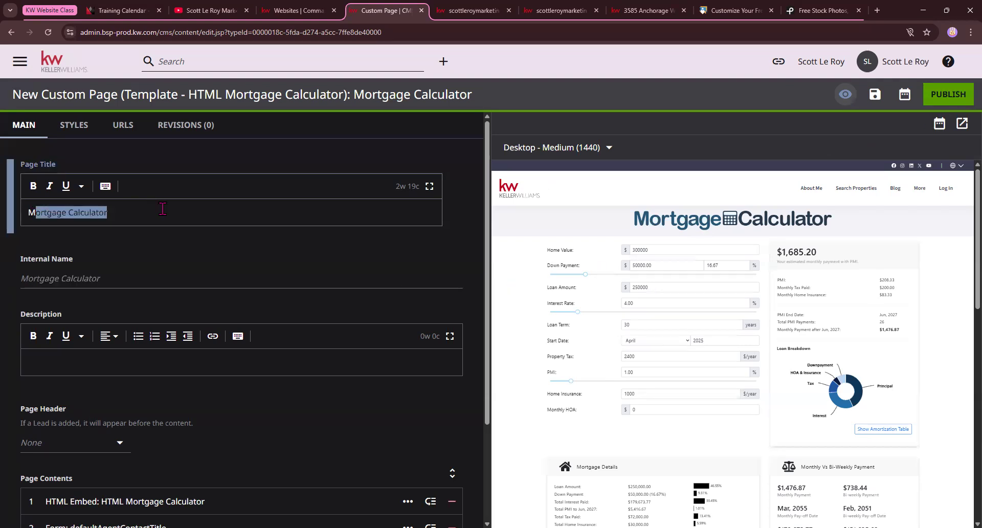
{"action": "left_click", "coordinate": [147, 246]}
{"action": "scroll", "coordinate": [148, 247], "scroll_direction": "down", "scroll_amount": 1}
{"action": "left_click", "coordinate": [115, 394]}
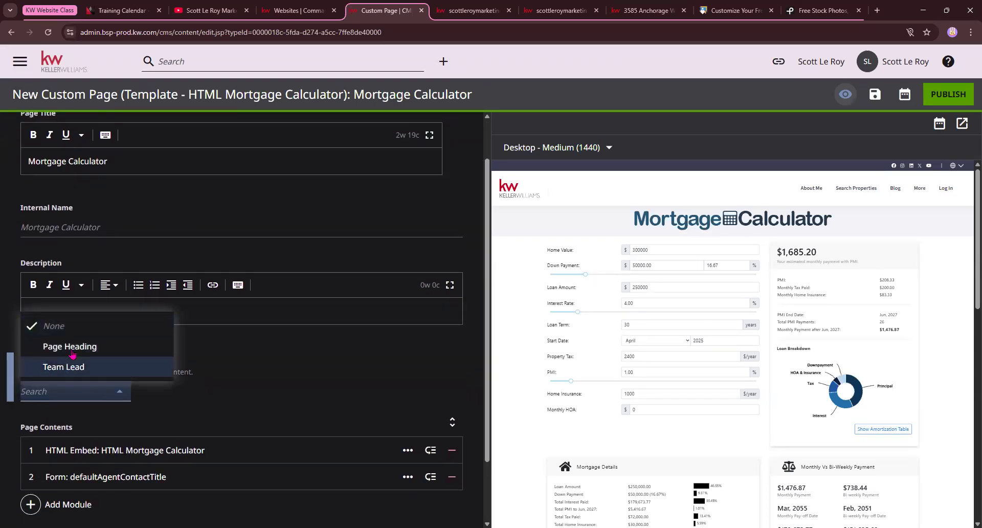
{"action": "left_click", "coordinate": [75, 350]}
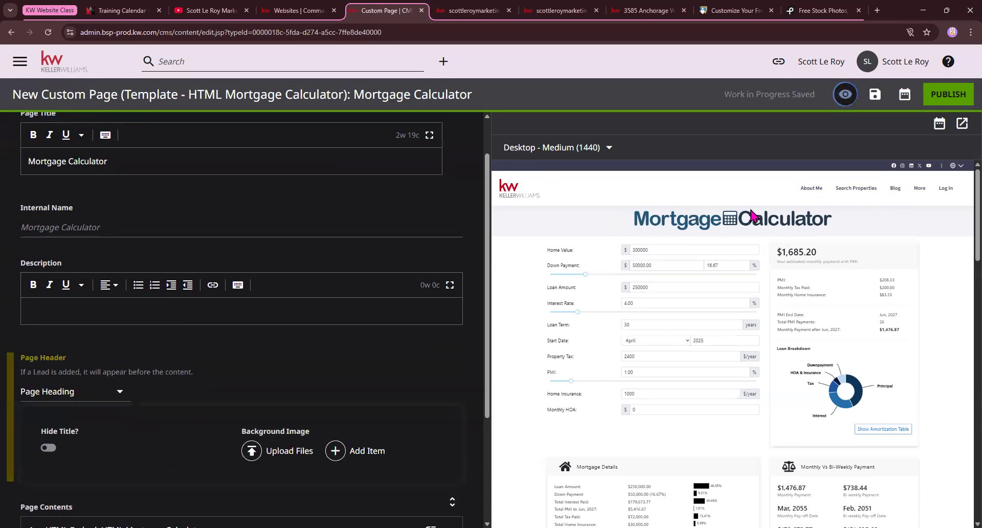
{"action": "scroll", "coordinate": [761, 351], "scroll_direction": "down", "scroll_amount": 3}
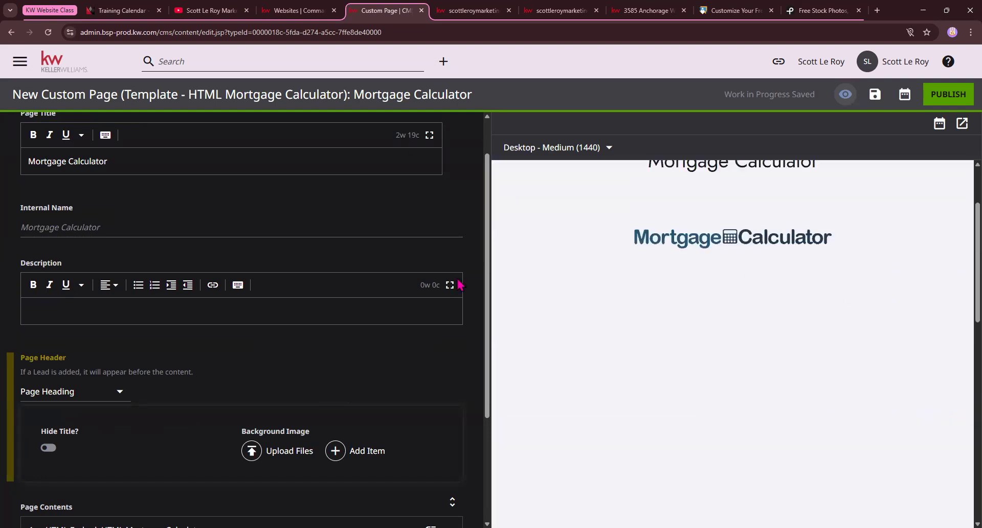
{"action": "scroll", "coordinate": [636, 241], "scroll_direction": "up", "scroll_amount": 2}
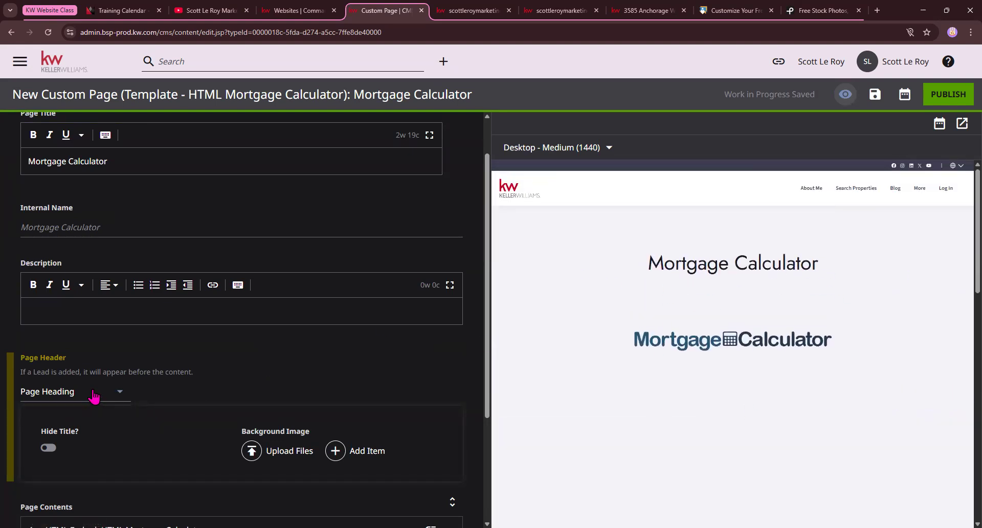
{"action": "left_click", "coordinate": [93, 391]}
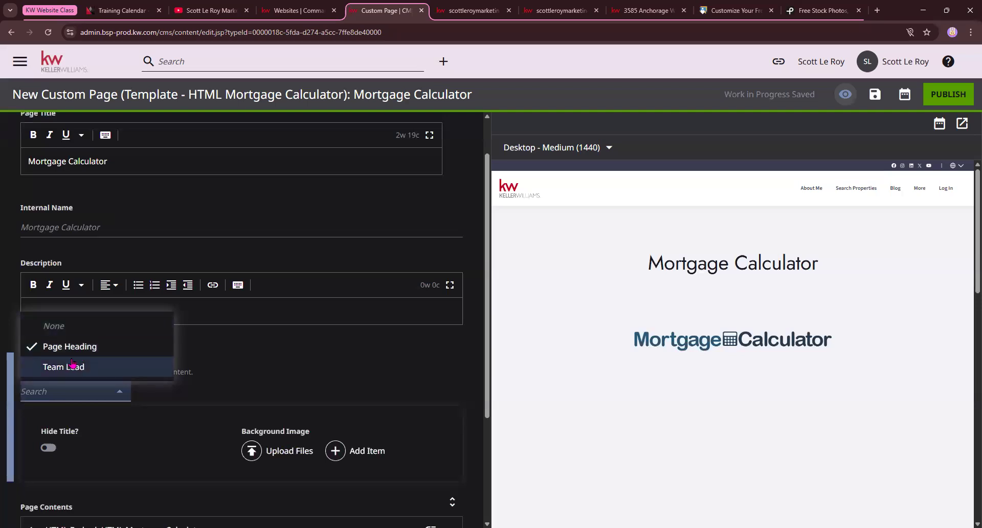
{"action": "left_click", "coordinate": [62, 324]}
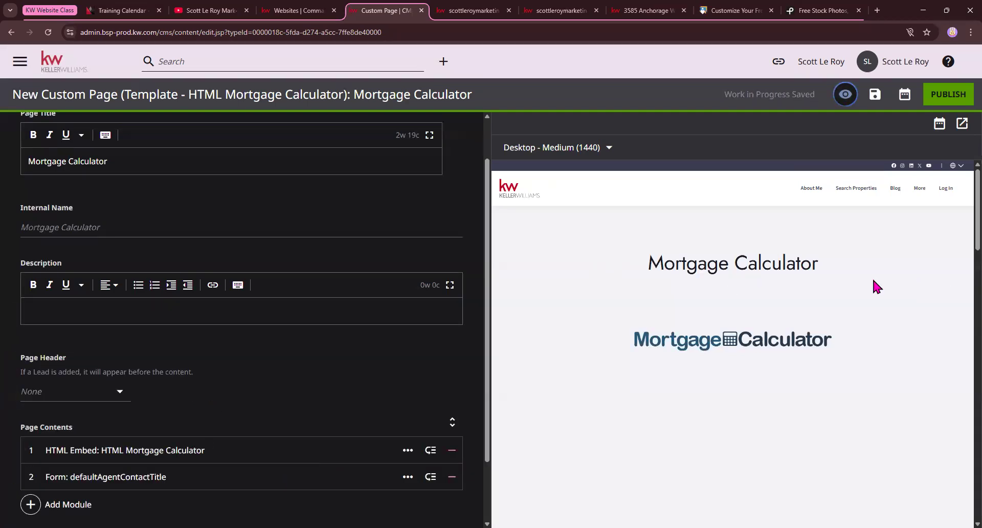
Expand the HTML Mortgage Calculator embed and agent contact form modules, then scroll the preview
{"action": "scroll", "coordinate": [284, 360], "scroll_direction": "down", "scroll_amount": 3}
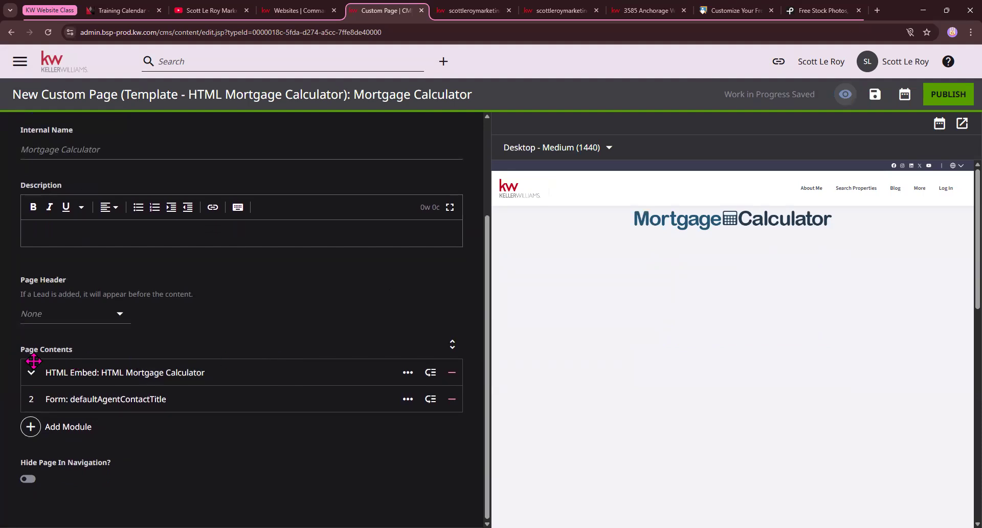
{"action": "left_click_drag", "start_coordinate": [21, 353], "coordinate": [81, 357]}
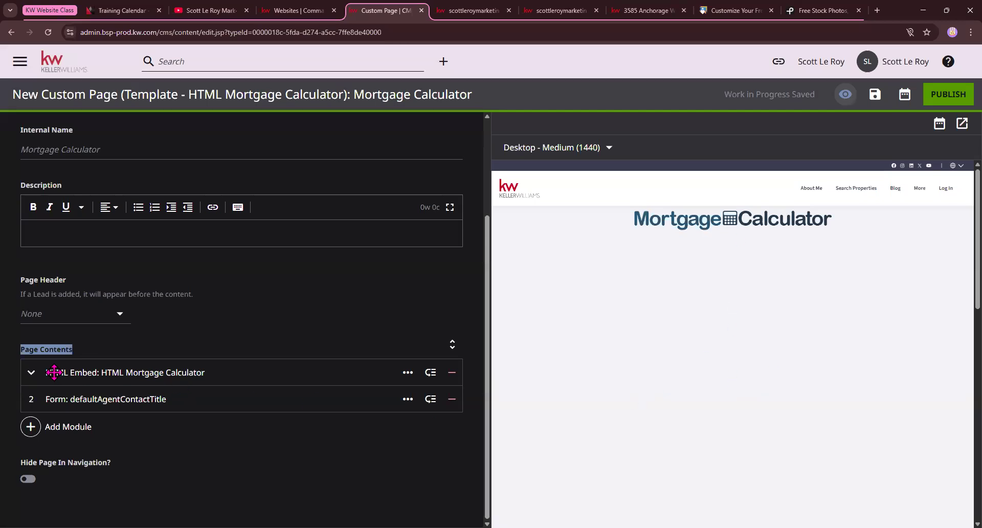
{"action": "left_click", "coordinate": [31, 372]}
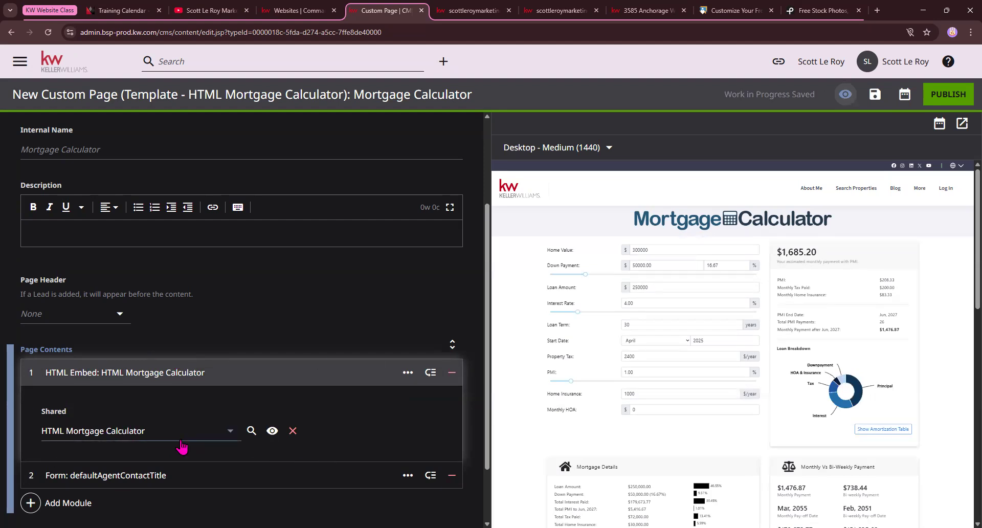
{"action": "scroll", "coordinate": [49, 434], "scroll_direction": "down", "scroll_amount": 2}
{"action": "left_click", "coordinate": [30, 397]}
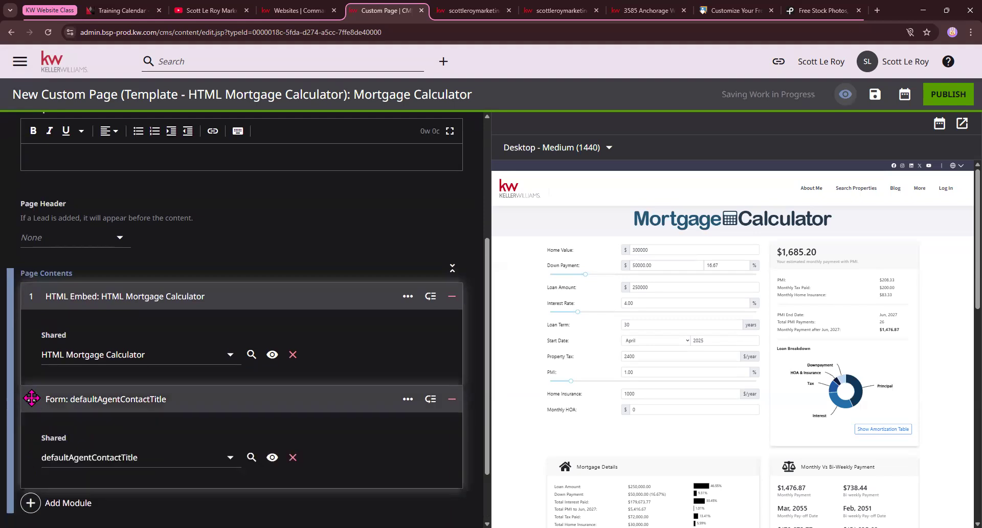
{"action": "scroll", "coordinate": [723, 320], "scroll_direction": "down", "scroll_amount": 8}
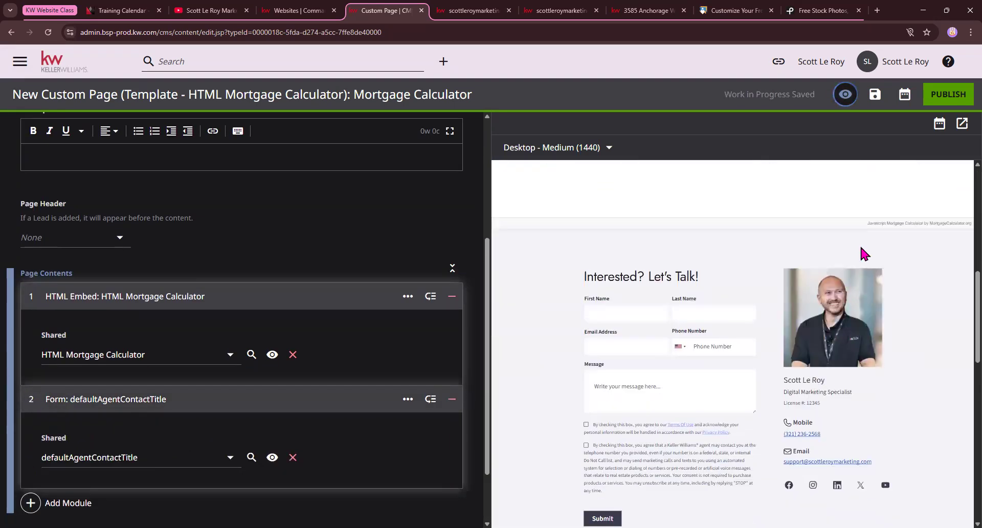
{"action": "scroll", "coordinate": [751, 347], "scroll_direction": "up", "scroll_amount": 3}
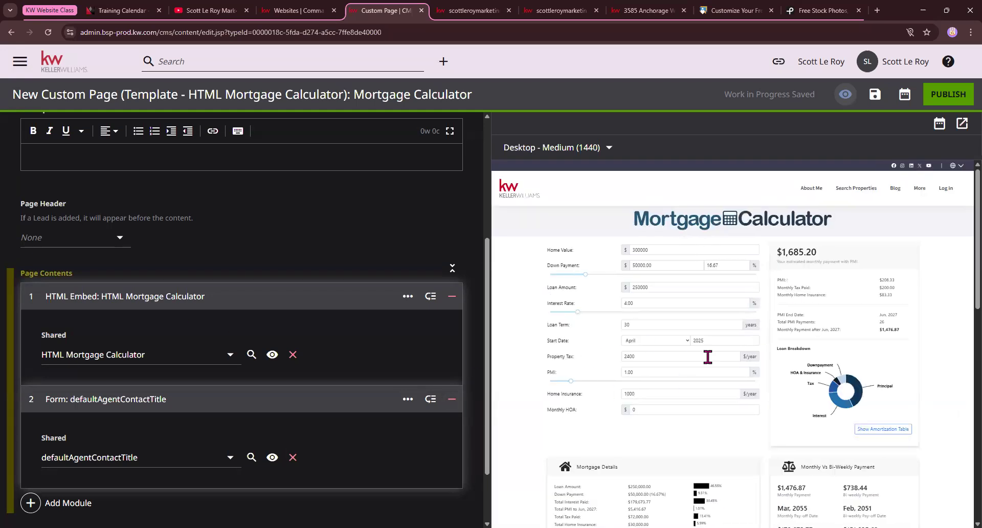
{"action": "scroll", "coordinate": [308, 378], "scroll_direction": "down", "scroll_amount": 2}
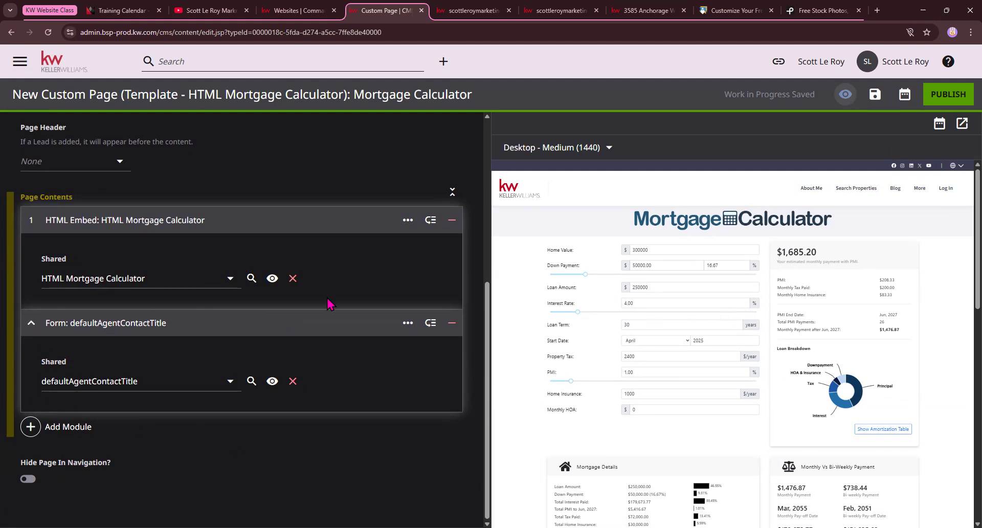
{"action": "scroll", "coordinate": [367, 395], "scroll_direction": "up", "scroll_amount": 5}
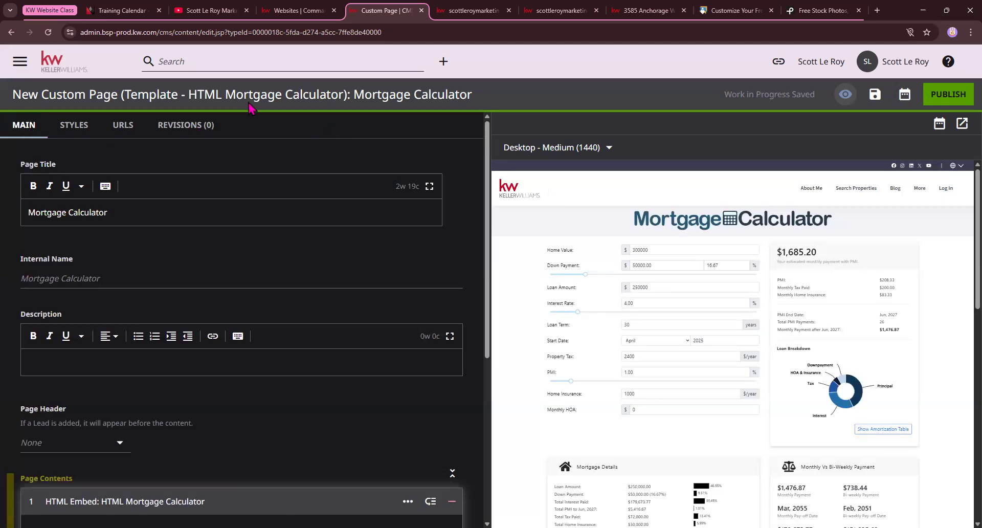
Go back to the CMS dashboard via the KW logo, confirming Leave
{"action": "left_click", "coordinate": [58, 67]}
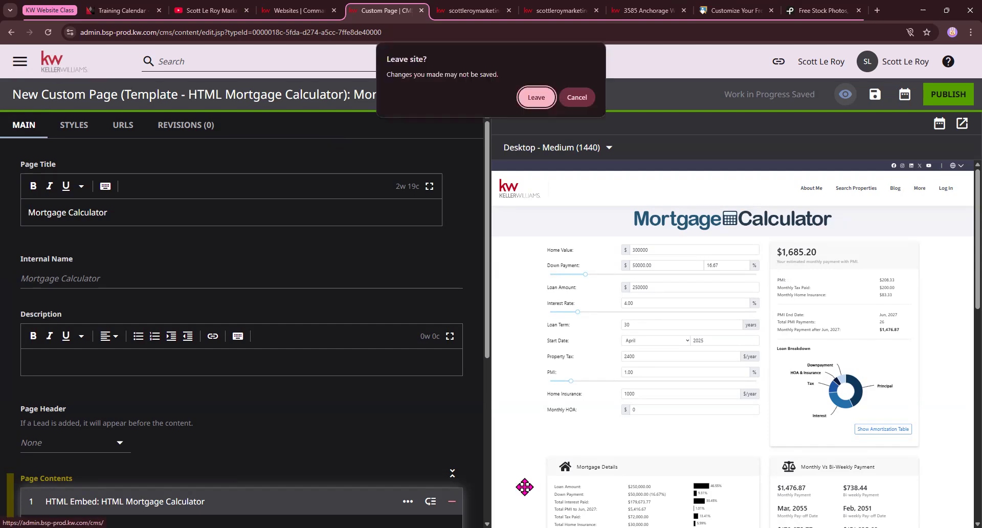
{"action": "left_click", "coordinate": [537, 97]}
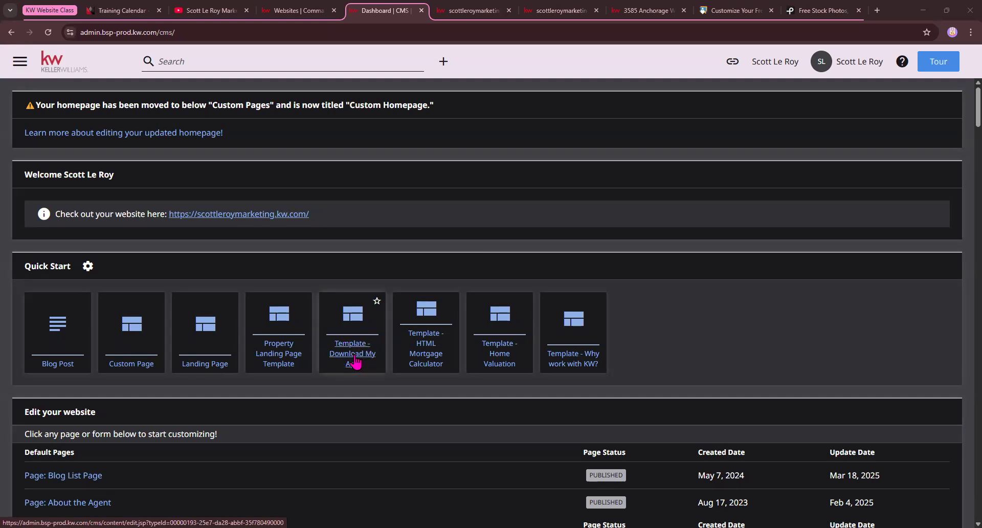
Start a new page from the Download My App template with a Page Heading header
{"action": "left_click", "coordinate": [357, 361]}
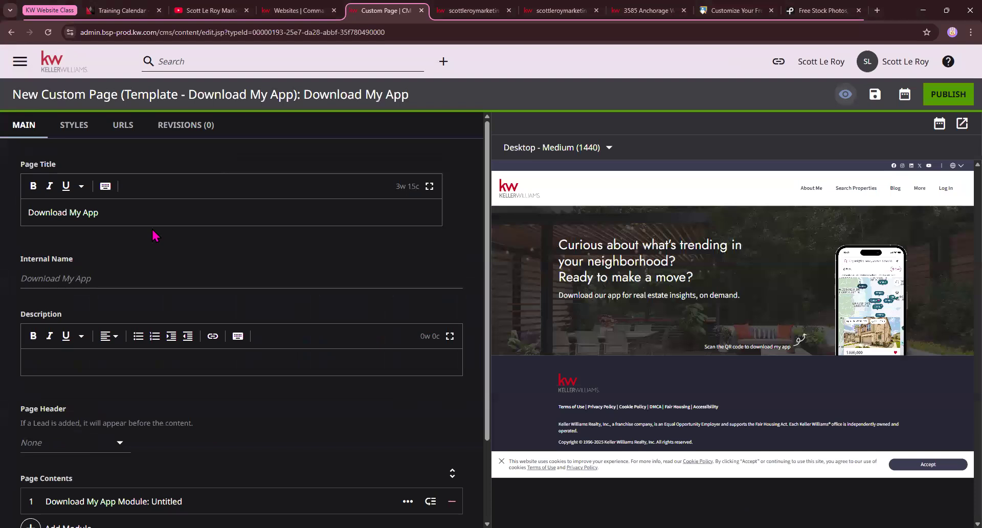
{"action": "left_click_drag", "start_coordinate": [134, 215], "coordinate": [26, 213]}
{"action": "scroll", "coordinate": [114, 346], "scroll_direction": "down", "scroll_amount": 1}
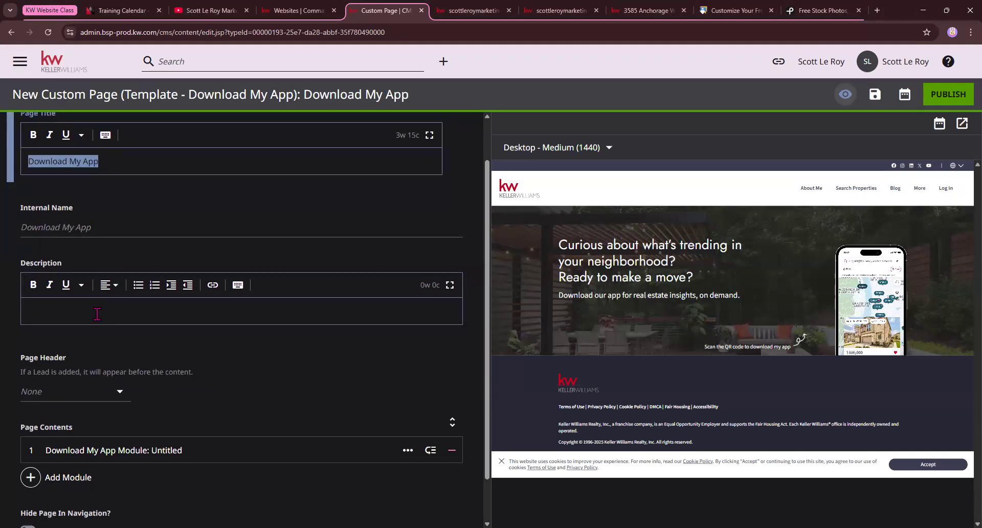
{"action": "scroll", "coordinate": [93, 312], "scroll_direction": "down", "scroll_amount": 1}
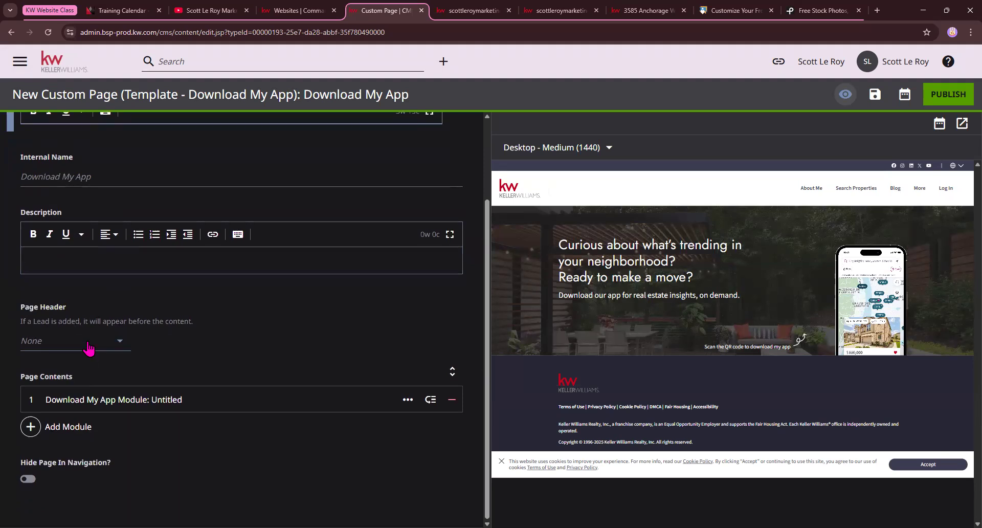
{"action": "left_click", "coordinate": [89, 347]}
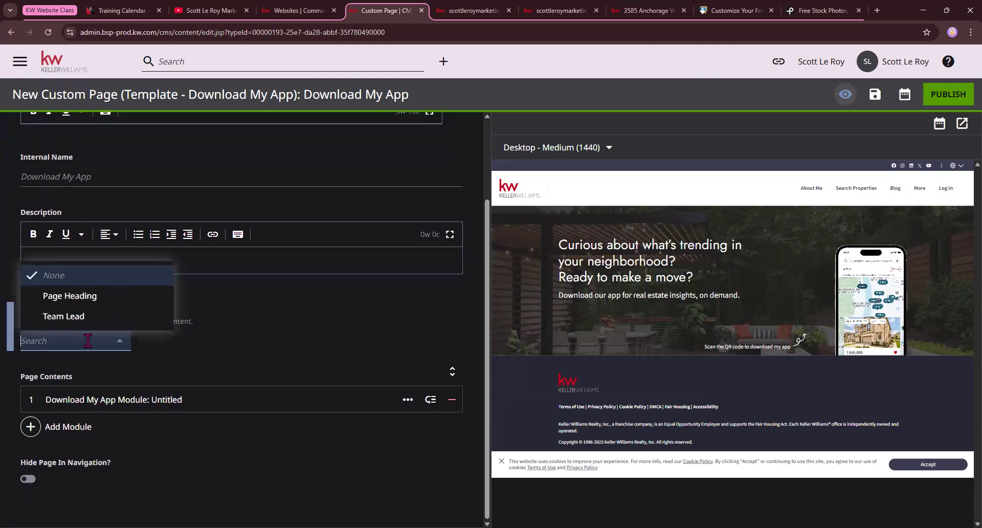
{"action": "left_click", "coordinate": [92, 293]}
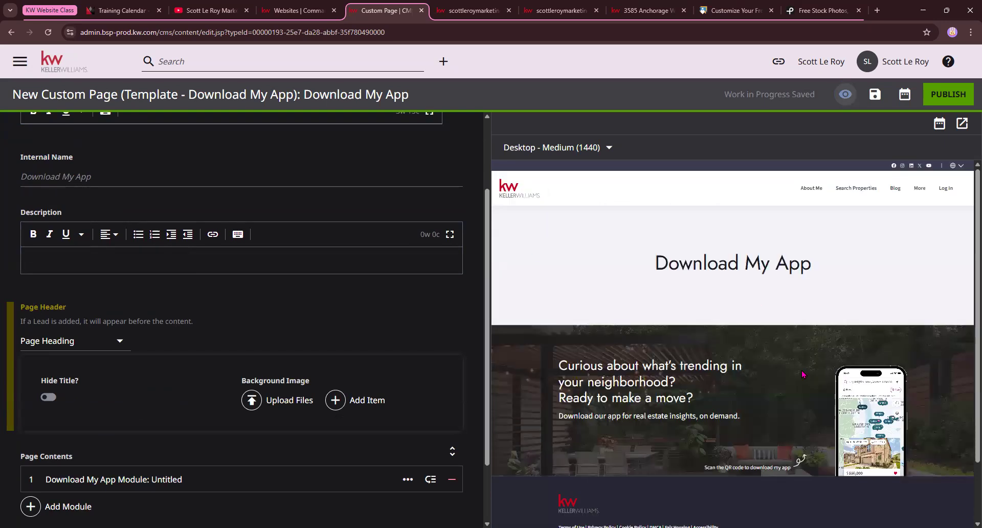
Change the Page Header from Page Heading to None
{"action": "scroll", "coordinate": [818, 281], "scroll_direction": "down", "scroll_amount": 2}
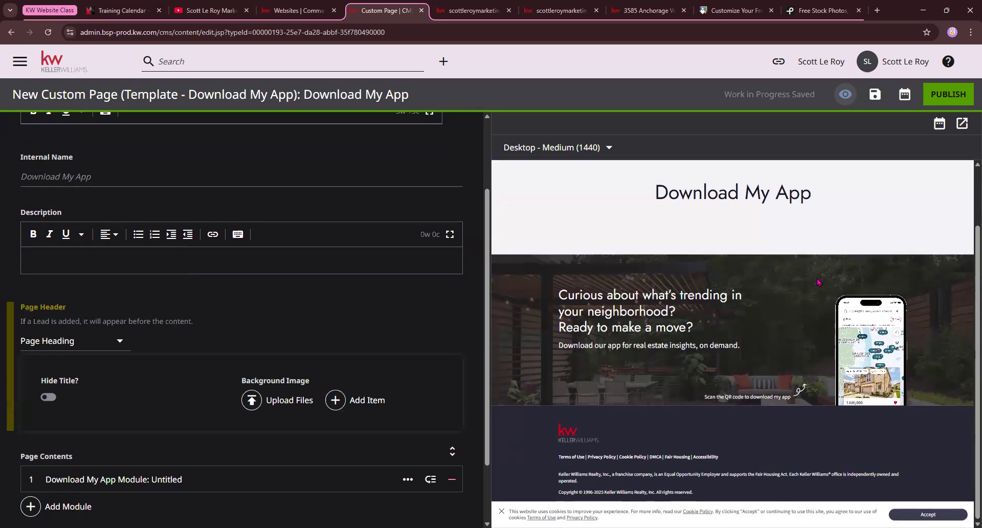
{"action": "scroll", "coordinate": [95, 246], "scroll_direction": "up", "scroll_amount": 2}
{"action": "left_click", "coordinate": [112, 213]}
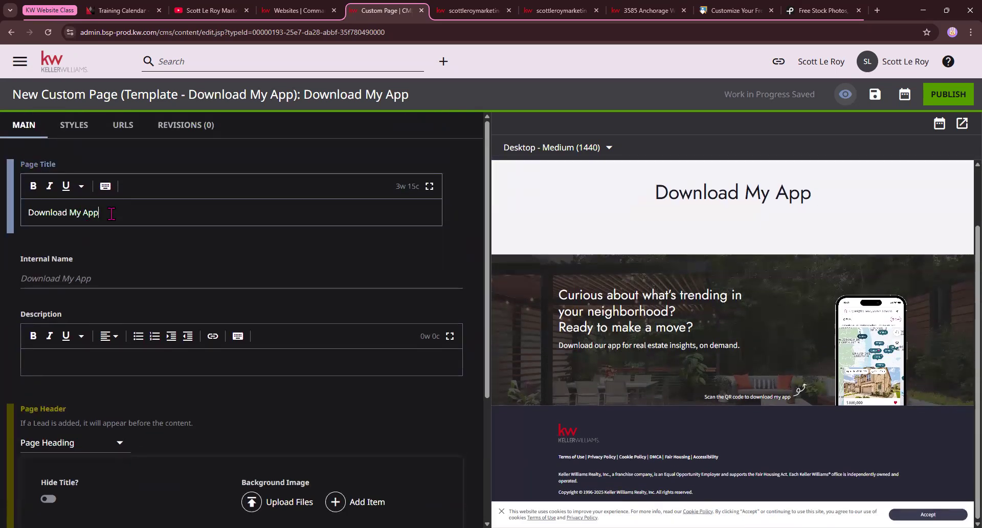
{"action": "left_click_drag", "start_coordinate": [113, 214], "coordinate": [21, 218]}
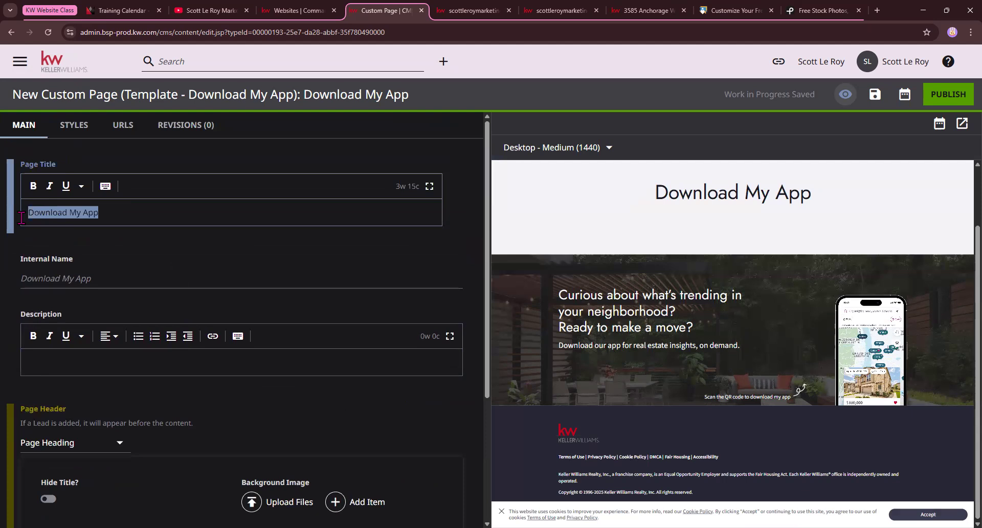
{"action": "scroll", "coordinate": [230, 353], "scroll_direction": "down", "scroll_amount": 2}
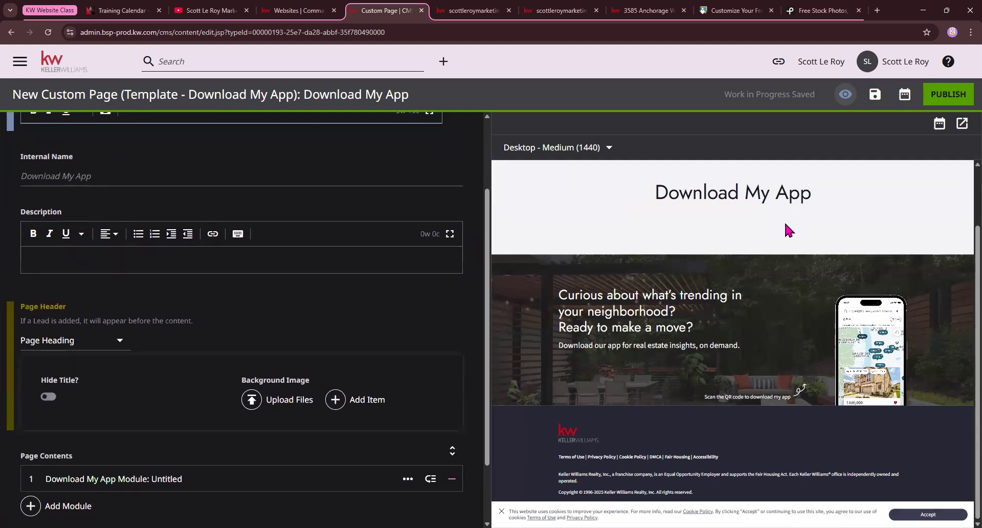
{"action": "left_click", "coordinate": [108, 344]}
{"action": "left_click", "coordinate": [76, 280]}
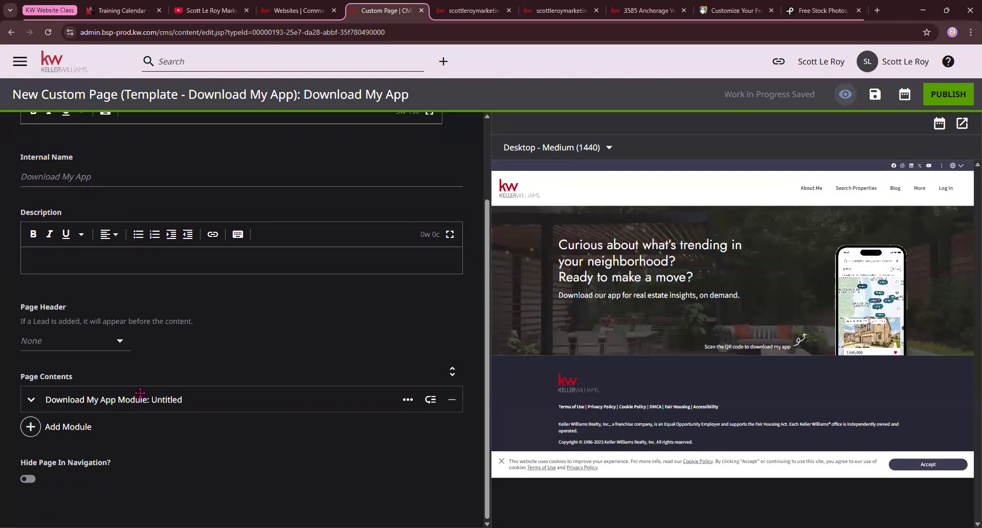
Expand the Download My App Module row in Page Contents
{"action": "left_click", "coordinate": [32, 401]}
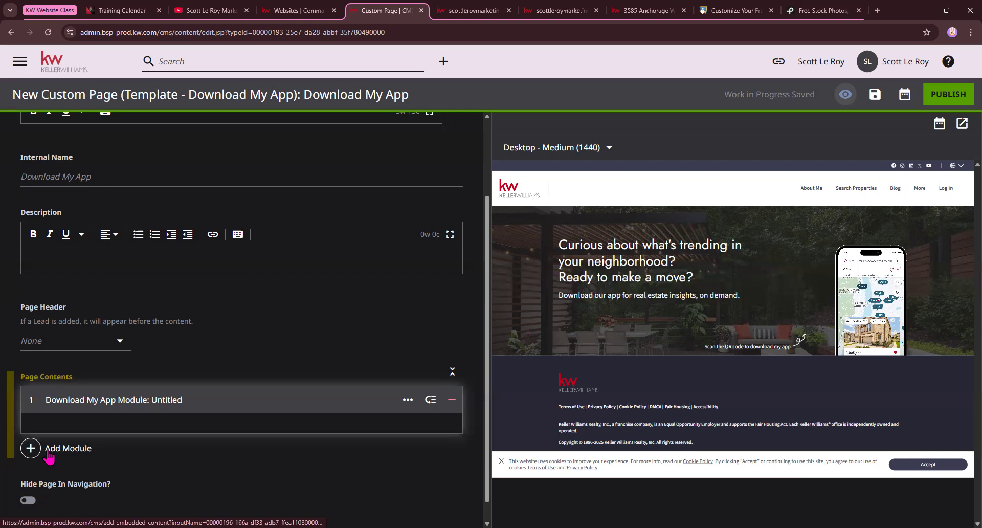
Add a Form module from Additional Modules below the app promo section
{"action": "left_click", "coordinate": [50, 457]}
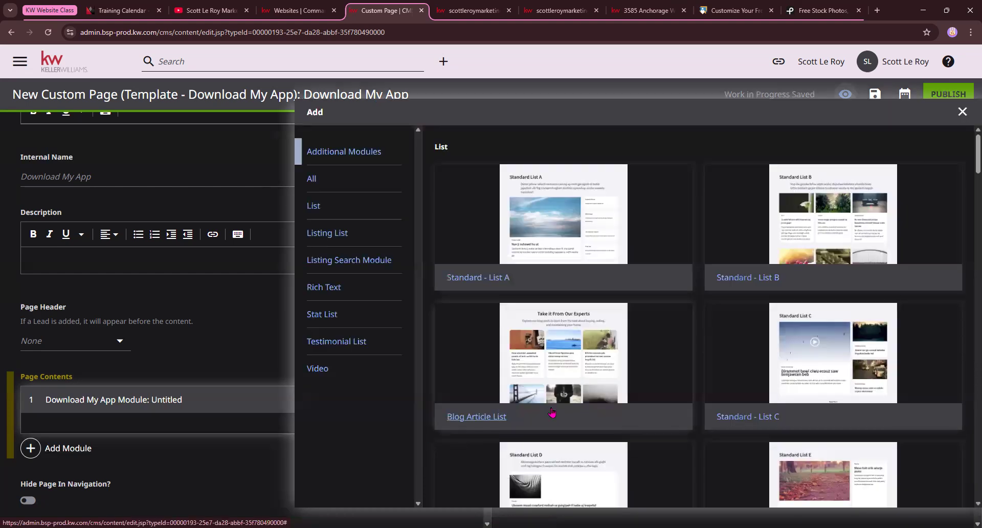
{"action": "scroll", "coordinate": [535, 334], "scroll_direction": "down", "scroll_amount": 1}
{"action": "scroll", "coordinate": [536, 334], "scroll_direction": "down", "scroll_amount": 15}
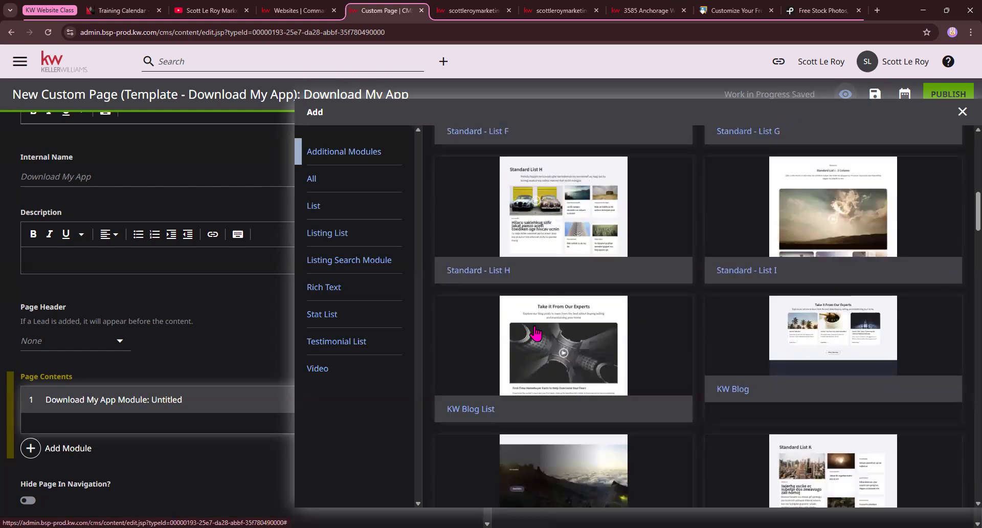
{"action": "scroll", "coordinate": [535, 334], "scroll_direction": "down", "scroll_amount": 20}
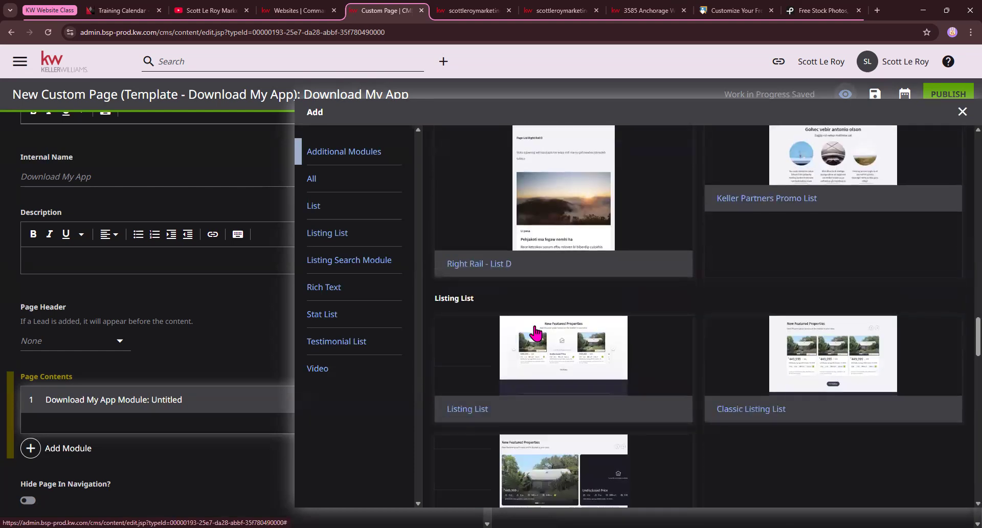
{"action": "scroll", "coordinate": [536, 334], "scroll_direction": "down", "scroll_amount": 20}
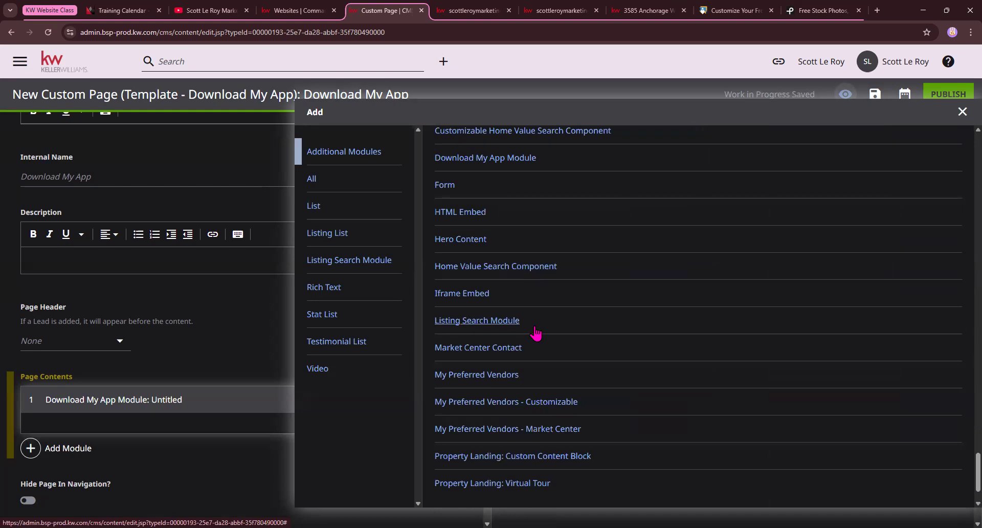
{"action": "left_click", "coordinate": [444, 185]}
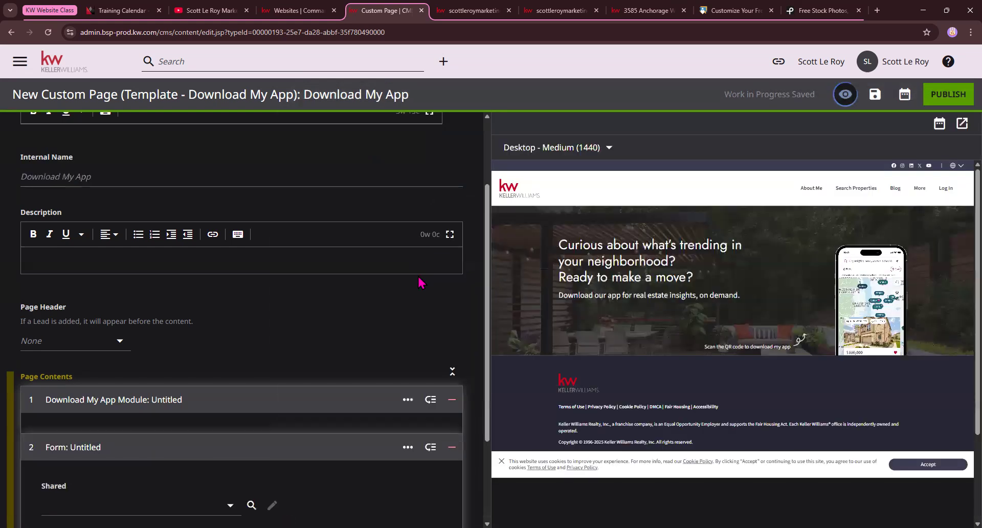
Set the form to the shared defaultAgentContactTitle, showing 'Interested? Let's Talk!' in the preview
{"action": "scroll", "coordinate": [419, 283], "scroll_direction": "down", "scroll_amount": 1}
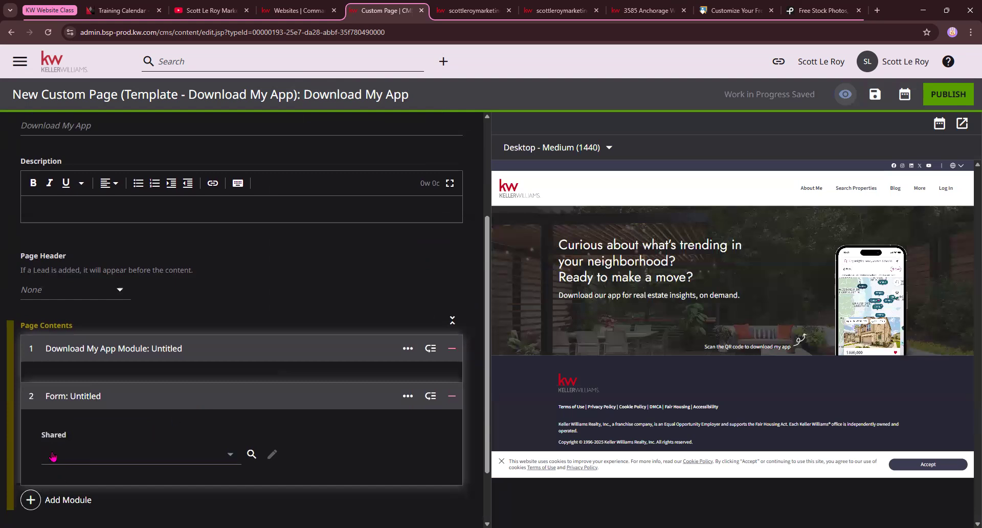
{"action": "left_click", "coordinate": [122, 456]}
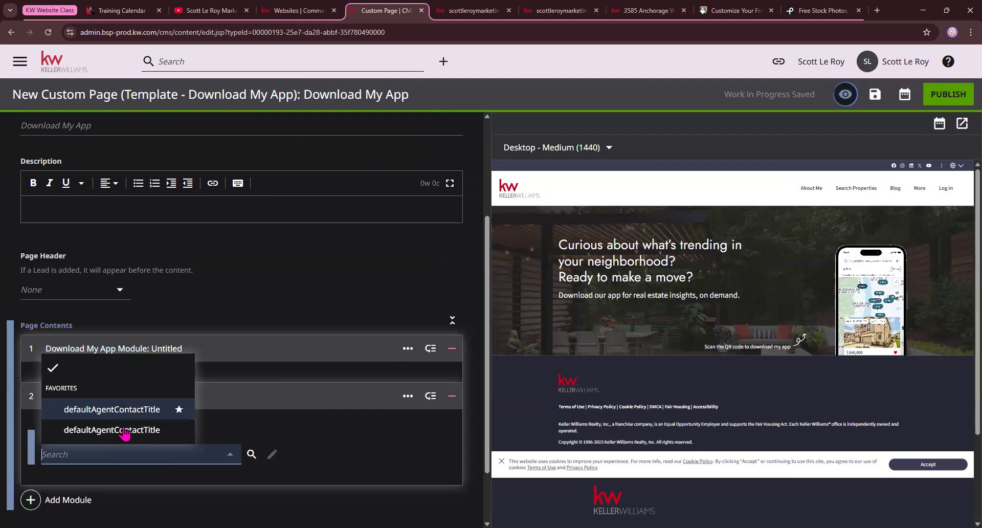
{"action": "left_click", "coordinate": [86, 412]}
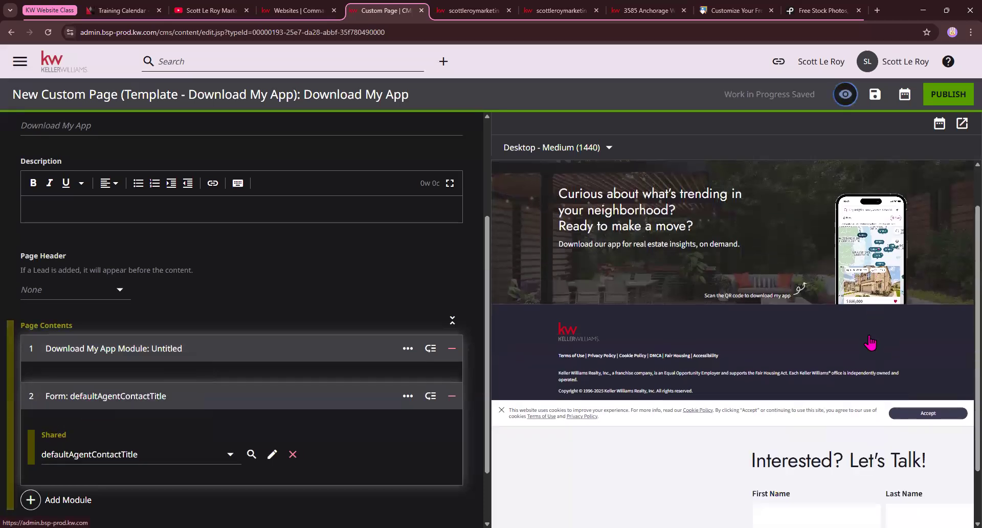
{"action": "scroll", "coordinate": [731, 329], "scroll_direction": "down", "scroll_amount": 1}
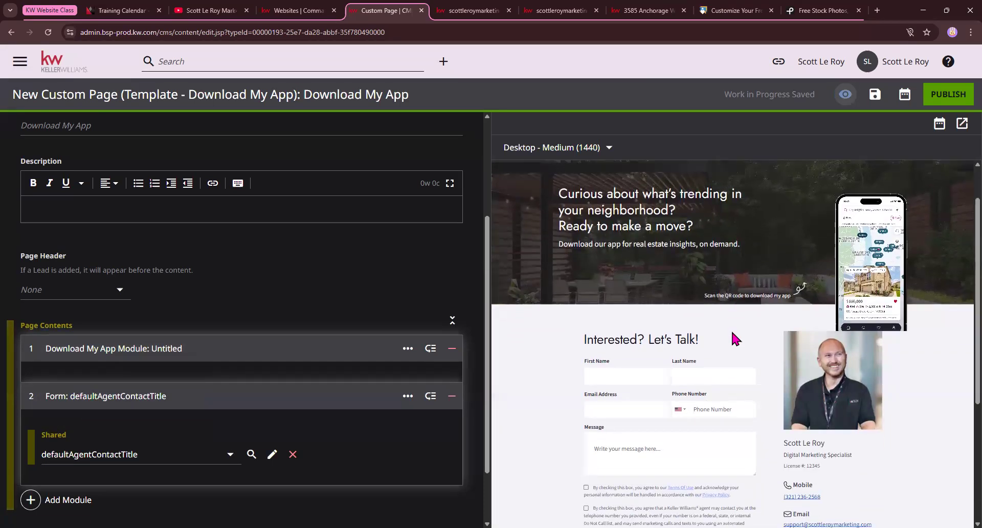
{"action": "scroll", "coordinate": [824, 384], "scroll_direction": "down", "scroll_amount": 2}
{"action": "scroll", "coordinate": [618, 348], "scroll_direction": "down", "scroll_amount": 3}
{"action": "scroll", "coordinate": [619, 348], "scroll_direction": "down", "scroll_amount": 3}
{"action": "scroll", "coordinate": [618, 348], "scroll_direction": "up", "scroll_amount": 5}
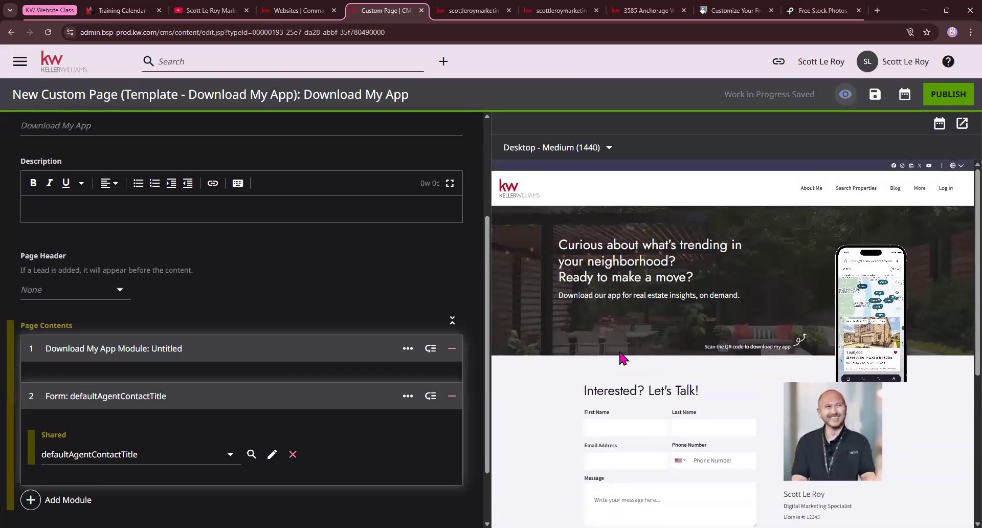
{"action": "scroll", "coordinate": [671, 399], "scroll_direction": "down", "scroll_amount": 4}
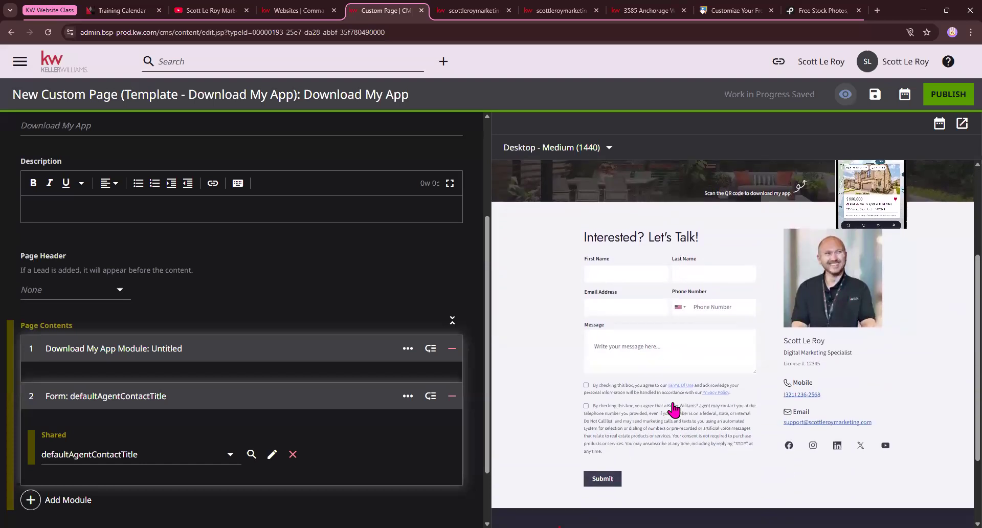
{"action": "scroll", "coordinate": [186, 419], "scroll_direction": "down", "scroll_amount": 1}
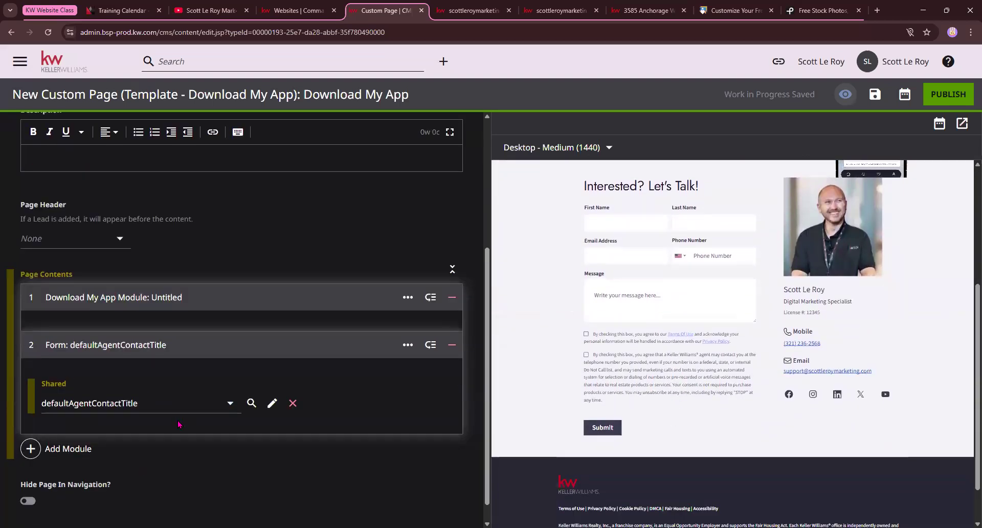
{"action": "scroll", "coordinate": [191, 433], "scroll_direction": "up", "scroll_amount": 3}
{"action": "scroll", "coordinate": [516, 416], "scroll_direction": "up", "scroll_amount": 3}
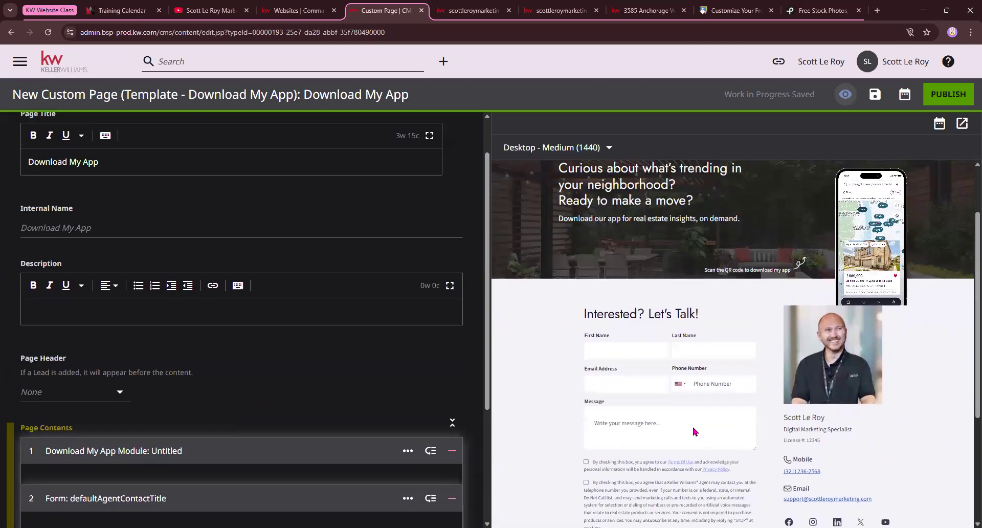
{"action": "scroll", "coordinate": [460, 423], "scroll_direction": "down", "scroll_amount": 4}
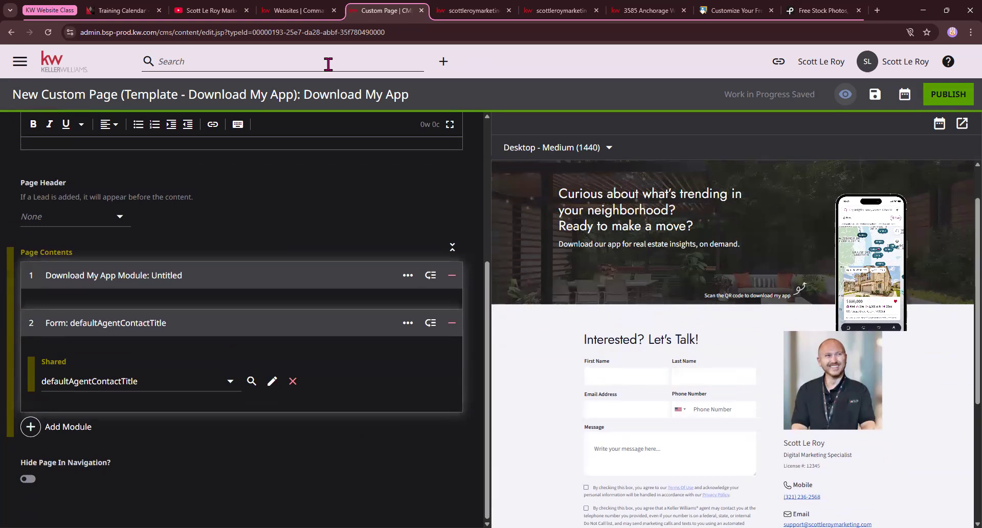
Leave the Download My App editor and open the Template - Home Valuation Quick Start tile
{"action": "left_click", "coordinate": [61, 65]}
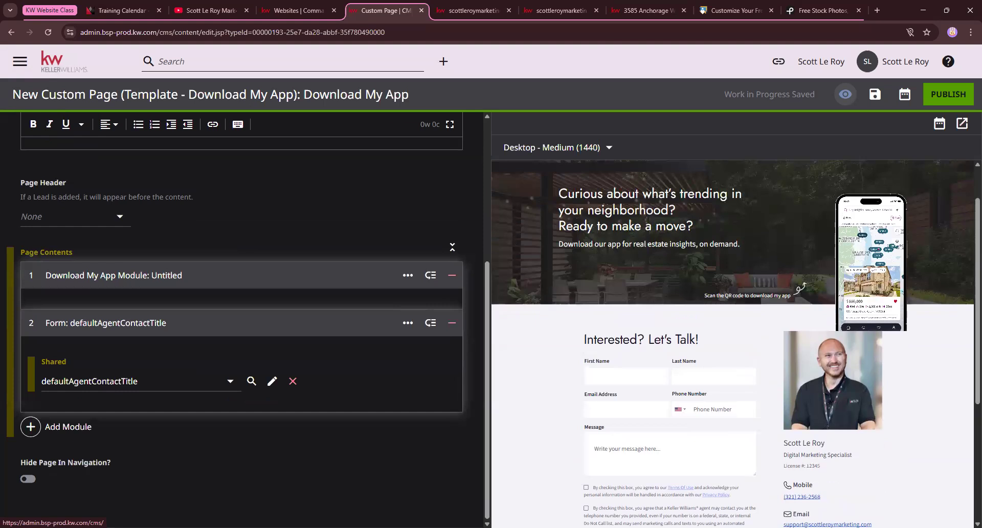
{"action": "left_click", "coordinate": [537, 97]}
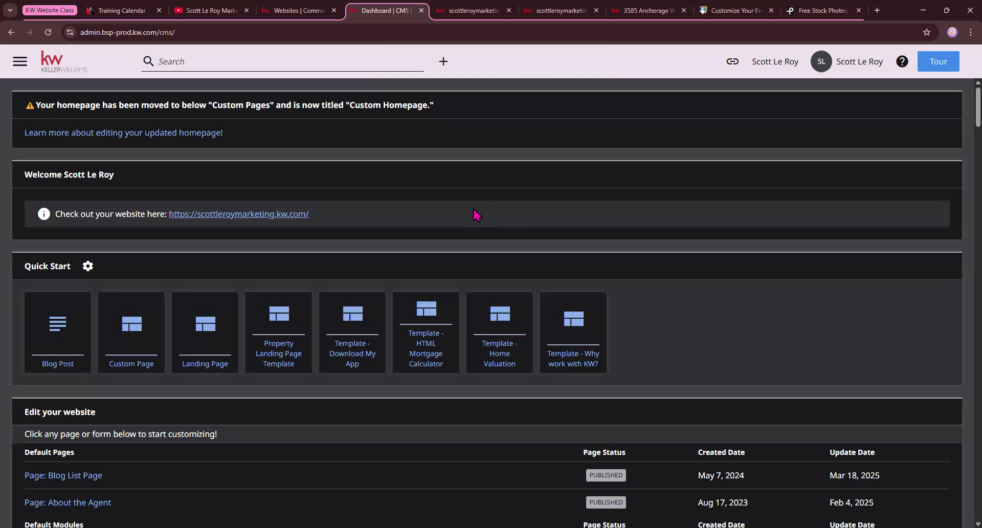
{"action": "left_click_drag", "start_coordinate": [24, 266], "coordinate": [86, 266]}
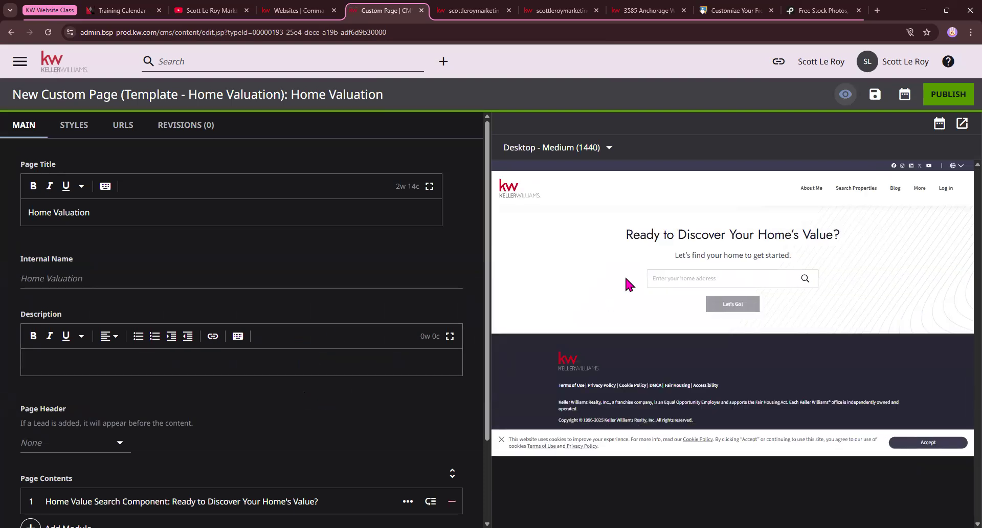
Switch the Page Header from None to Page Heading, adding a 'Home Valuation' title band
{"action": "left_click_drag", "start_coordinate": [625, 234], "coordinate": [851, 238]}
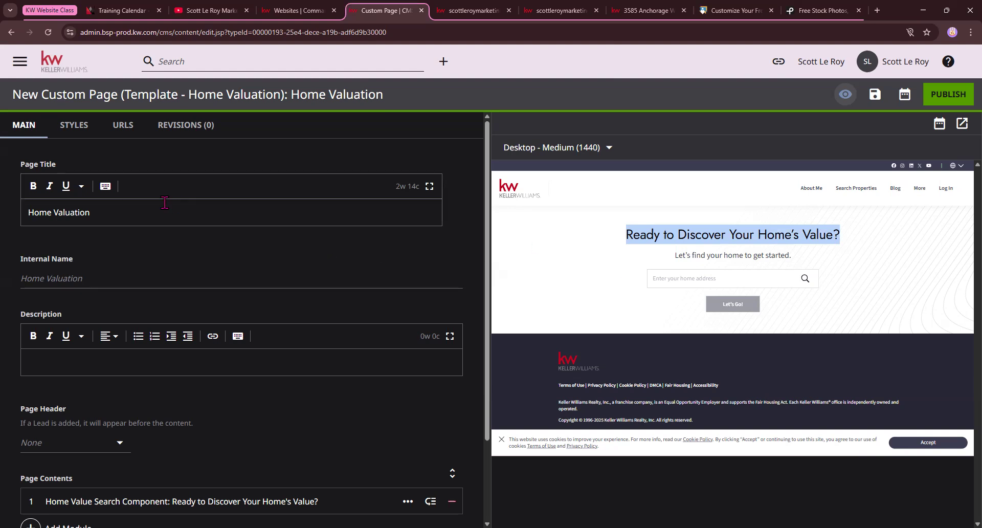
{"action": "scroll", "coordinate": [103, 312], "scroll_direction": "down", "scroll_amount": 1}
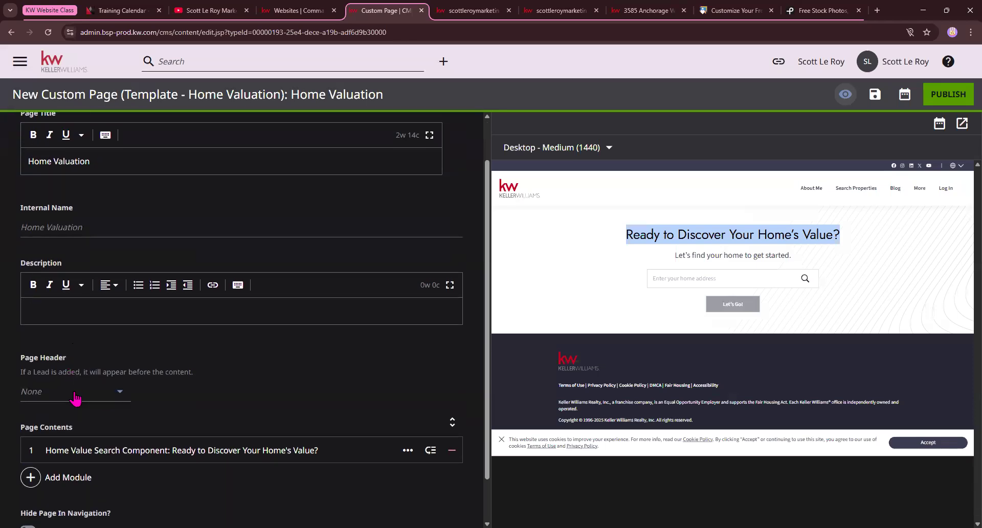
{"action": "left_click", "coordinate": [76, 395]}
{"action": "left_click", "coordinate": [77, 352]}
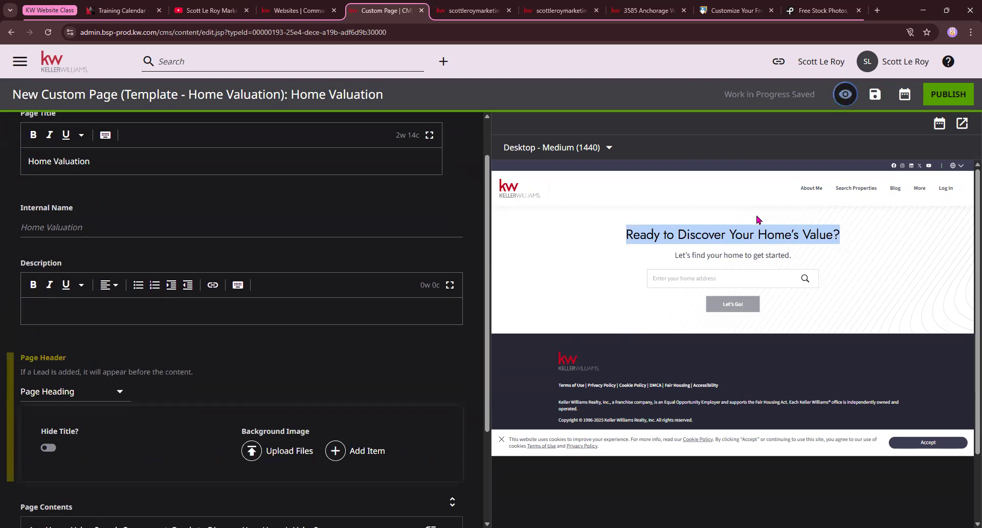
{"action": "scroll", "coordinate": [766, 298], "scroll_direction": "down", "scroll_amount": 1}
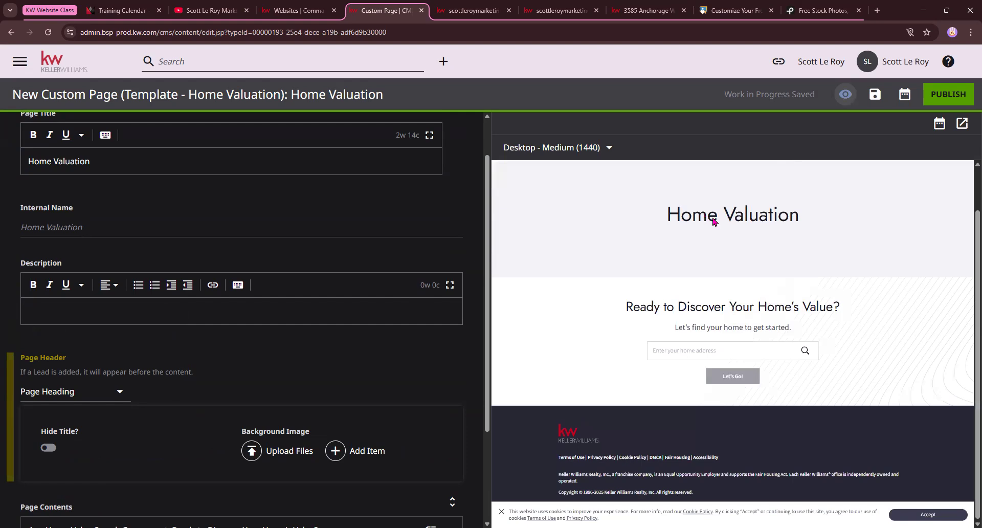
{"action": "scroll", "coordinate": [103, 377], "scroll_direction": "up", "scroll_amount": 1}
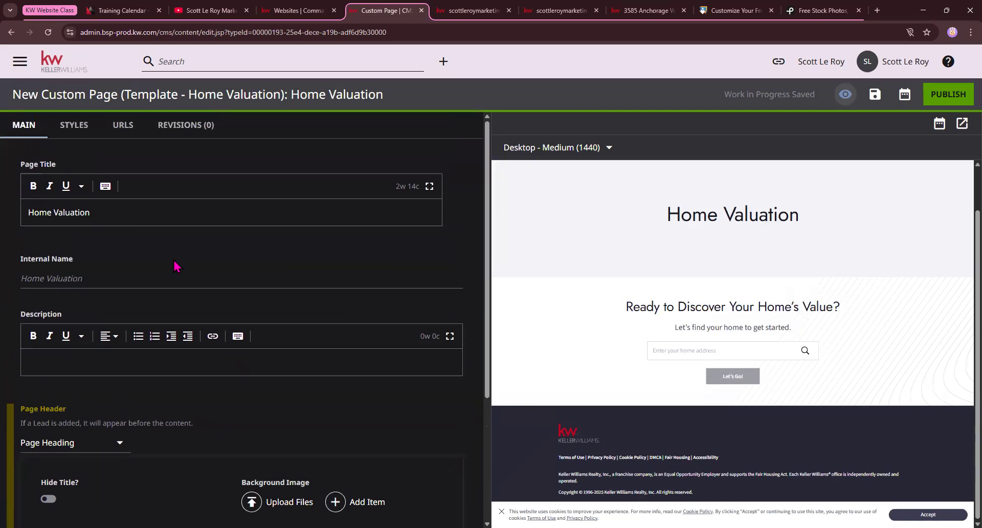
{"action": "scroll", "coordinate": [93, 377], "scroll_direction": "down", "scroll_amount": 2}
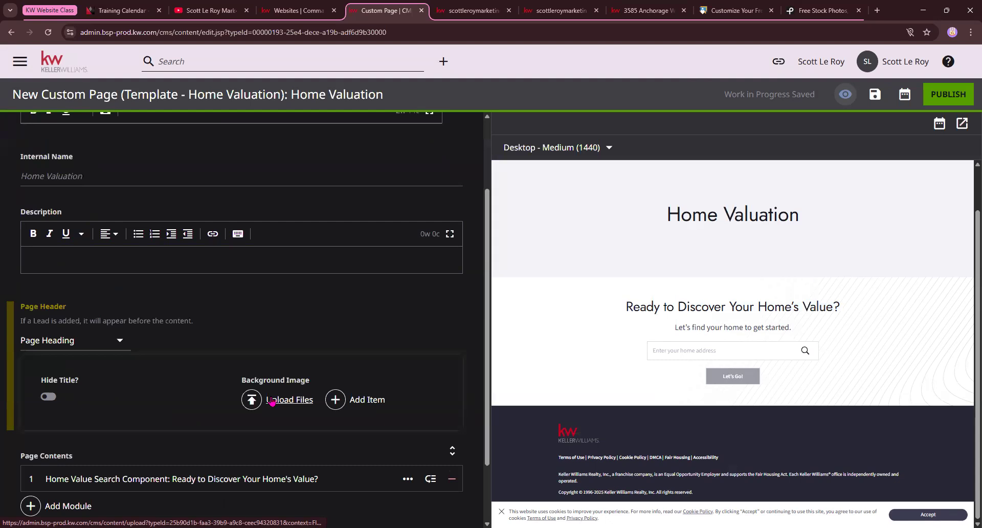
Upload the pexels beach photo from Downloads as the header background image
{"action": "scroll", "coordinate": [118, 419], "scroll_direction": "down", "scroll_amount": 2}
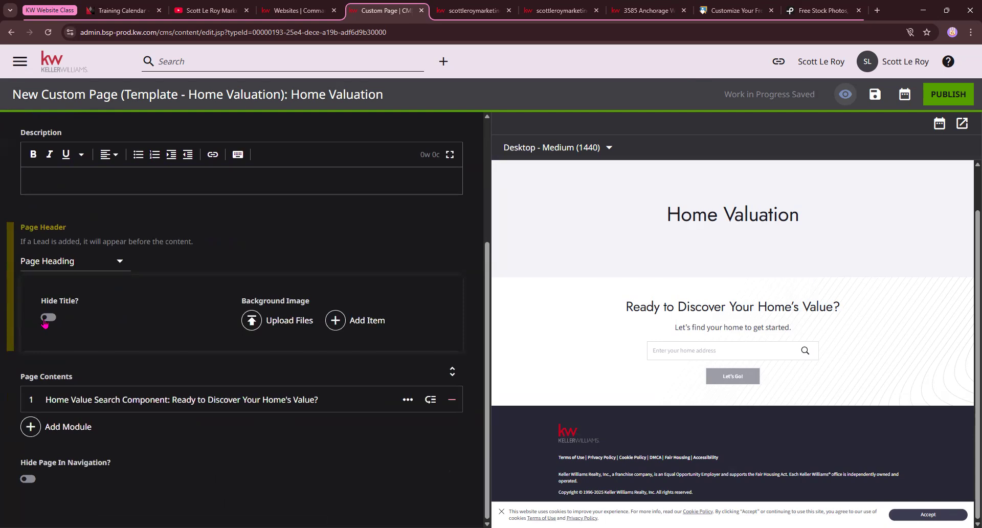
{"action": "left_click", "coordinate": [252, 320]}
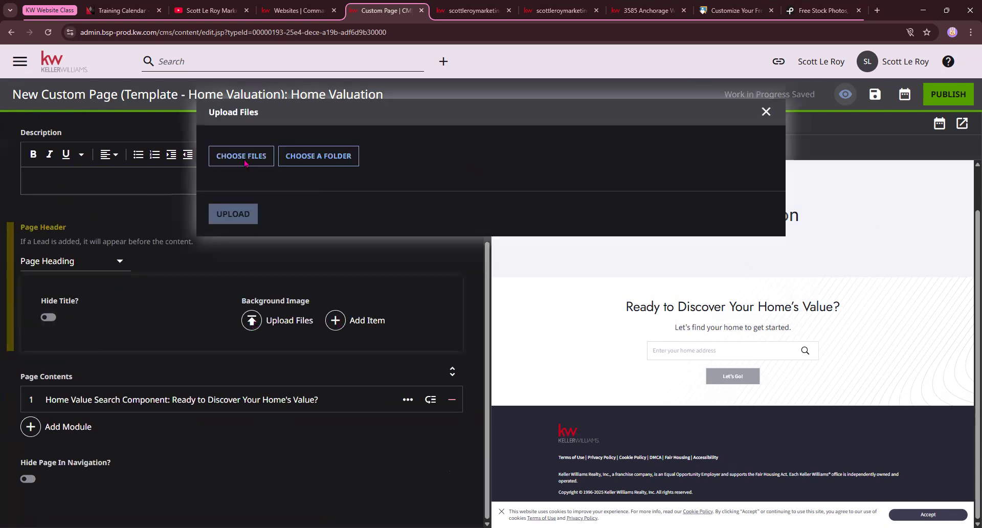
{"action": "scroll", "coordinate": [293, 135], "scroll_direction": "down", "scroll_amount": 5}
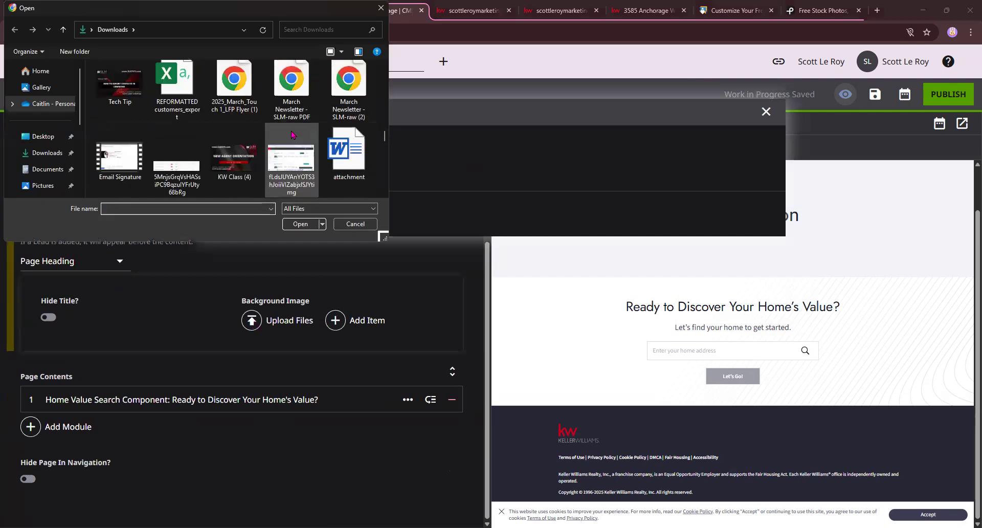
{"action": "scroll", "coordinate": [292, 134], "scroll_direction": "down", "scroll_amount": 5}
{"action": "left_click", "coordinate": [177, 164]}
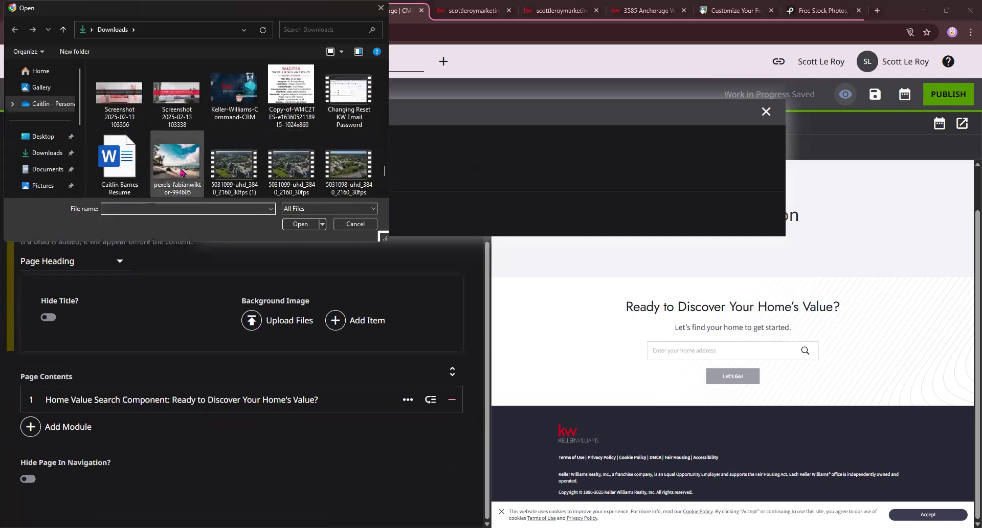
{"action": "left_click", "coordinate": [306, 224]}
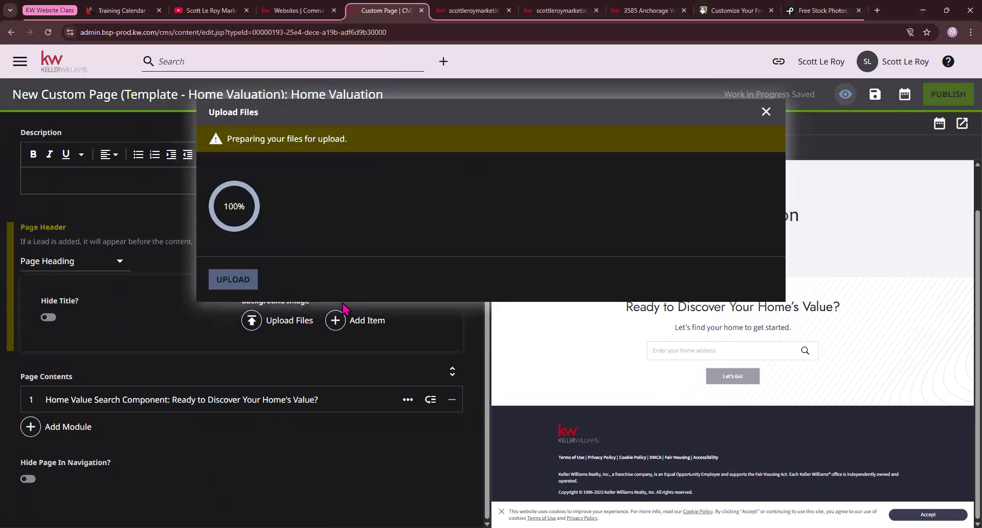
{"action": "left_click", "coordinate": [231, 487]}
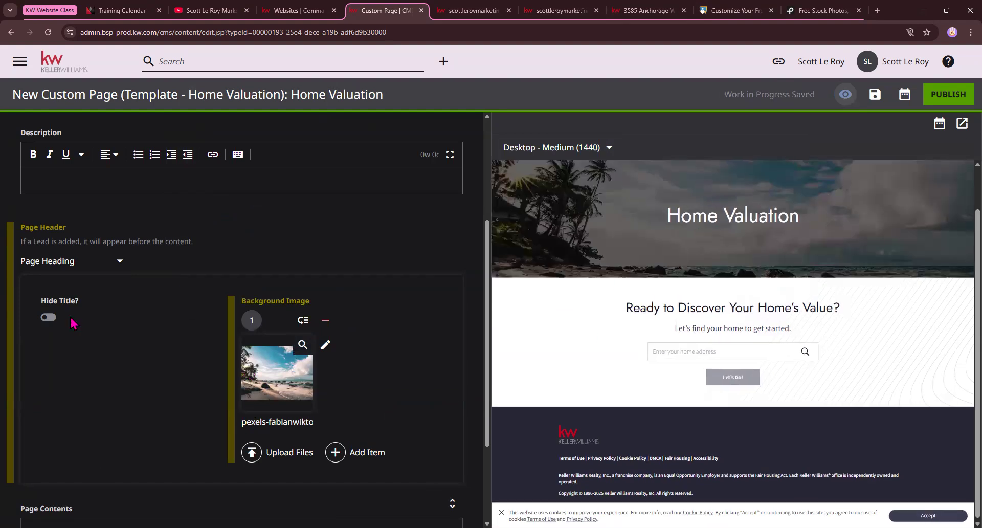
Turn on Hide Title so the header shows only the beach image
{"action": "left_click", "coordinate": [47, 318]}
{"action": "left_click", "coordinate": [48, 319]}
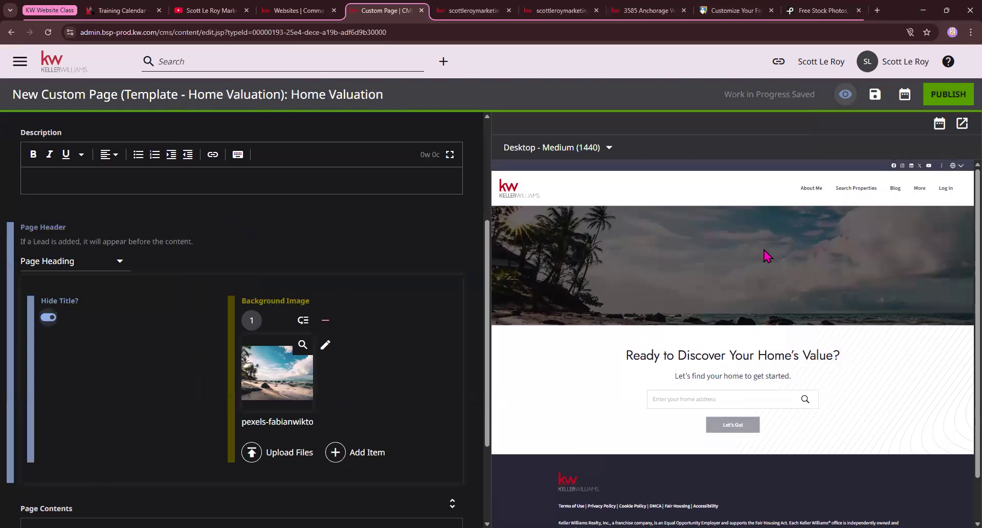
{"action": "scroll", "coordinate": [764, 256], "scroll_direction": "down", "scroll_amount": 1}
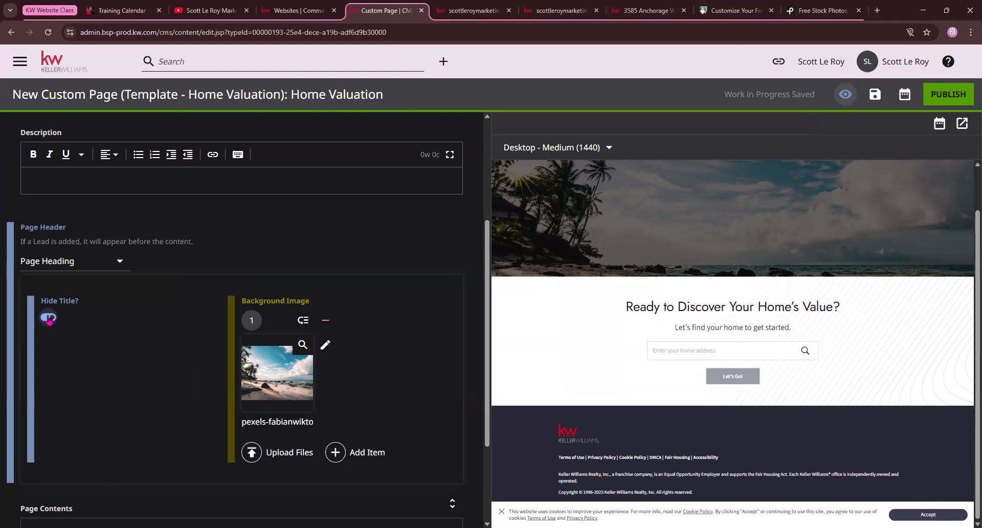
{"action": "scroll", "coordinate": [119, 288], "scroll_direction": "down", "scroll_amount": 2}
Set the Page Header to None
{"action": "left_click", "coordinate": [106, 161]}
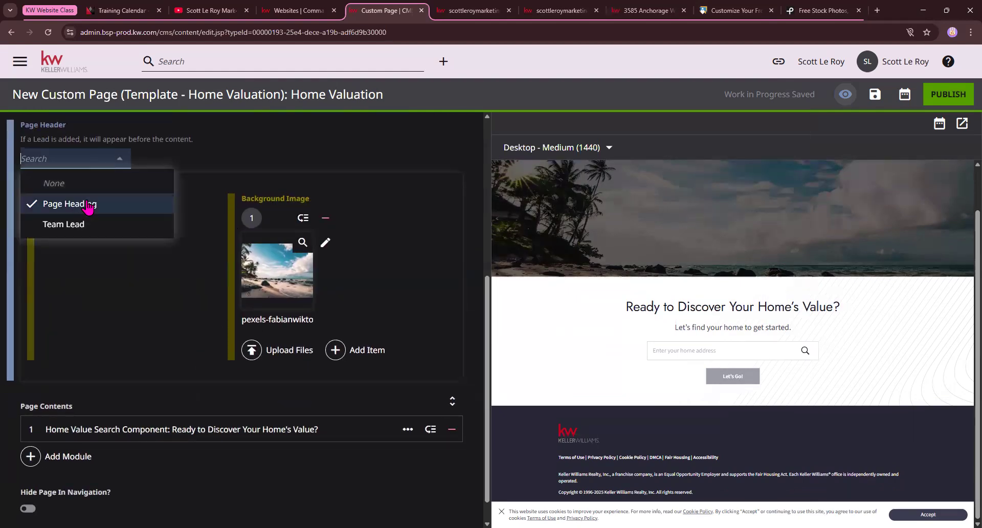
{"action": "left_click", "coordinate": [72, 182]}
{"action": "left_click", "coordinate": [253, 263]}
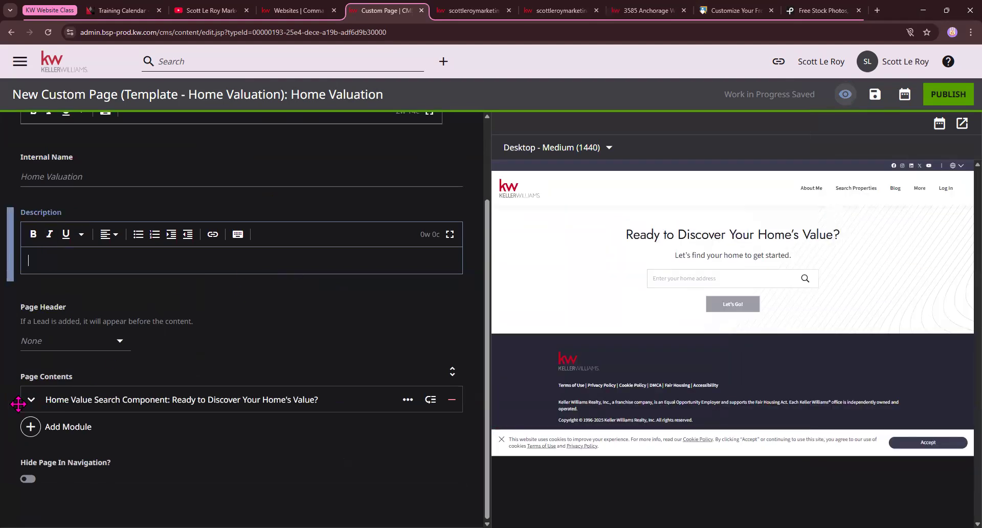
Retitle the Home Value Search Component to 'What's my home worth?'
{"action": "left_click", "coordinate": [50, 400]}
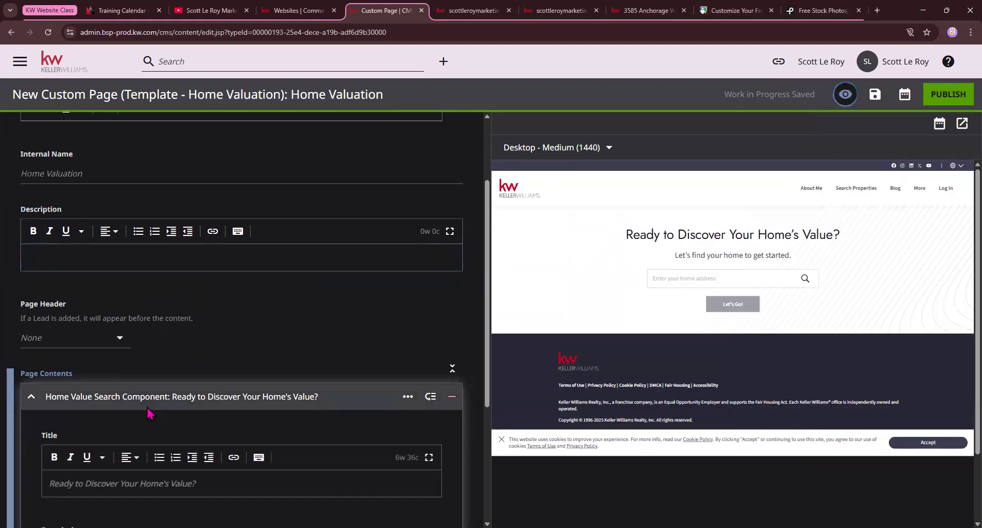
{"action": "scroll", "coordinate": [243, 399], "scroll_direction": "down", "scroll_amount": 3}
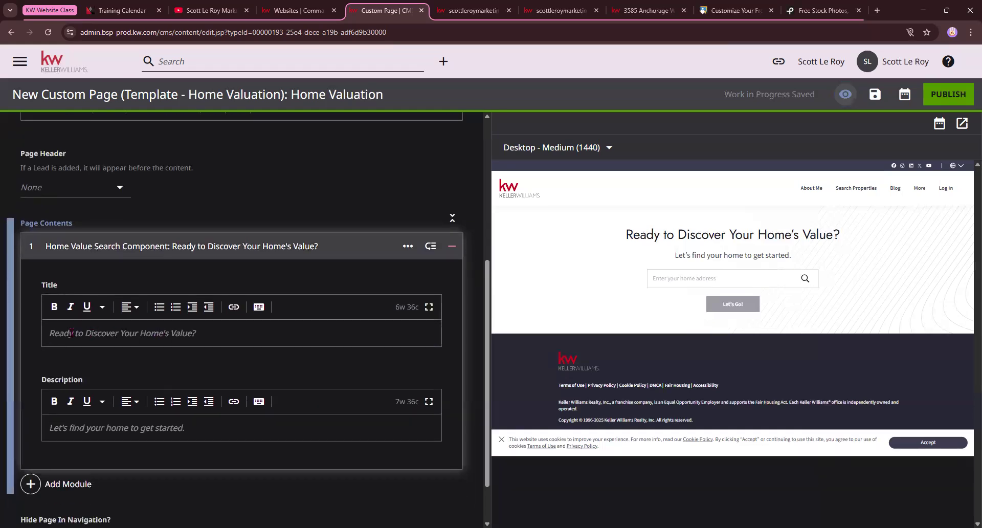
{"action": "left_click_drag", "start_coordinate": [65, 333], "coordinate": [183, 333]}
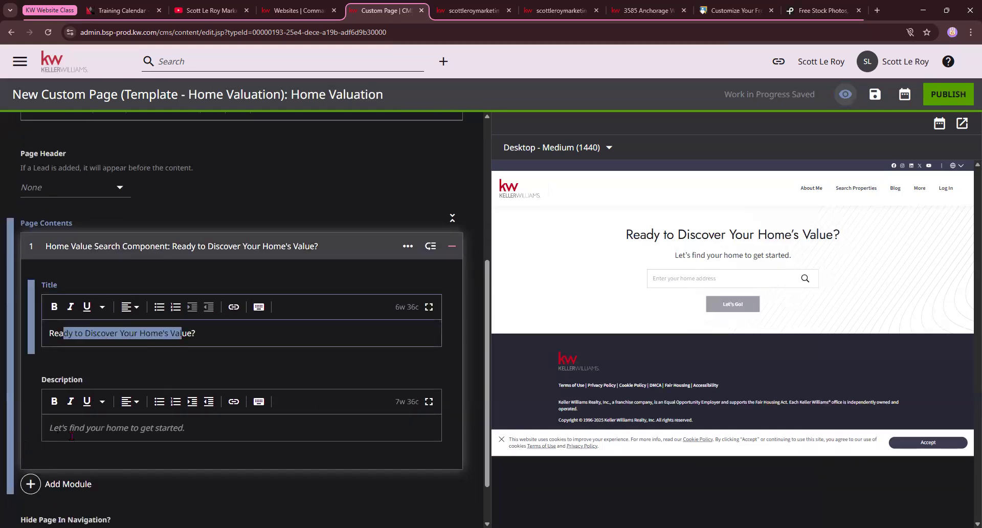
{"action": "left_click_drag", "start_coordinate": [79, 427], "coordinate": [280, 421]}
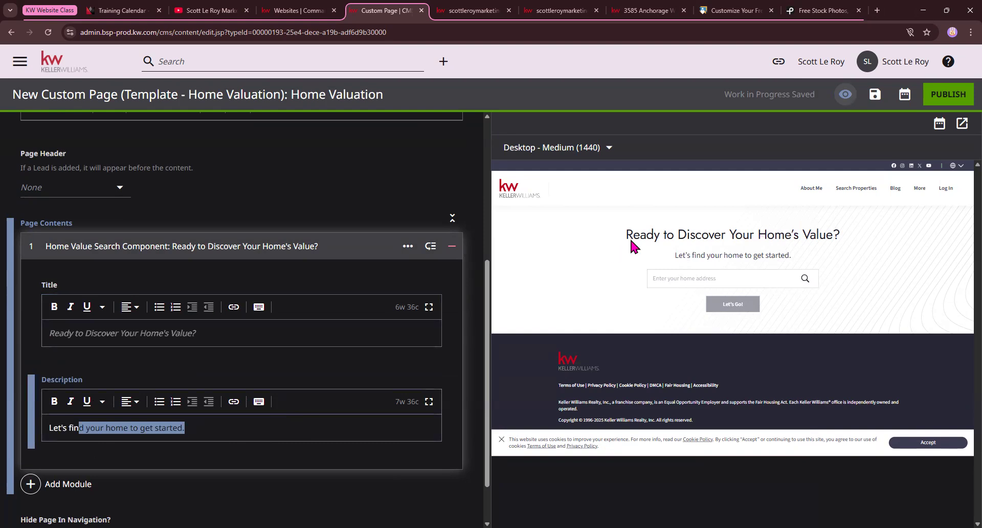
{"action": "left_click_drag", "start_coordinate": [626, 235], "coordinate": [800, 246]}
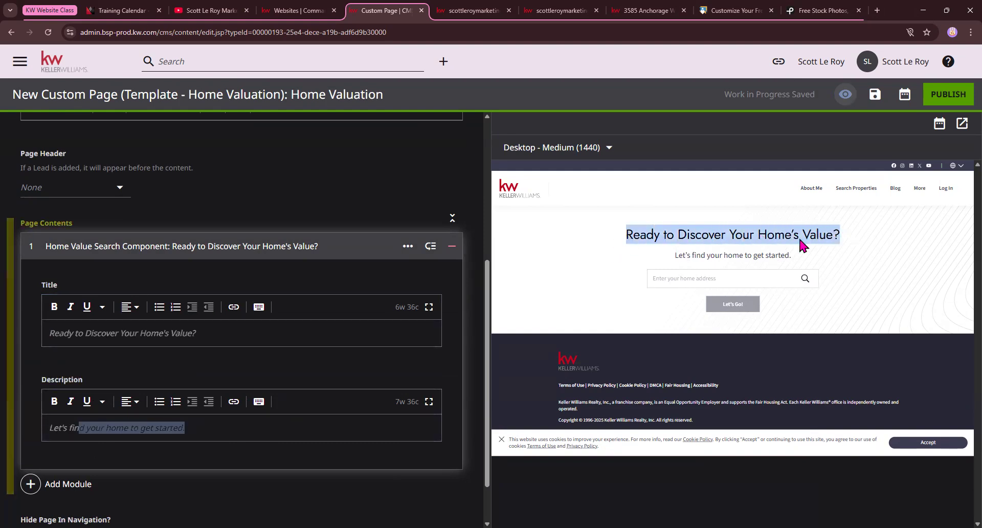
{"action": "left_click", "coordinate": [242, 331]}
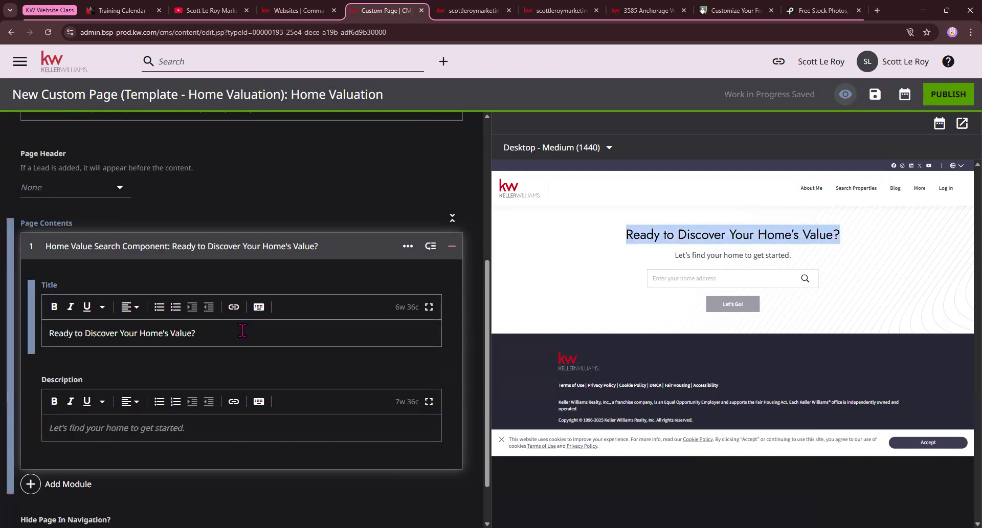
{"action": "key", "text": "BackSpace"}
{"action": "key", "text": "BackSpace"}
{"action": "key", "text": "BackSpace"}
{"action": "key", "text": "BackSpace"}
{"action": "key", "text": "BackSpace"}
{"action": "key", "text": "BackSpace"}
{"action": "key", "text": "BackSpace"}
{"action": "key", "text": "BackSpace"}
{"action": "key", "text": "BackSpace"}
{"action": "key", "text": "BackSpace"}
{"action": "key", "text": "BackSpace"}
{"action": "key", "text": "BackSpace"}
{"action": "key", "text": "BackSpace"}
{"action": "key", "text": "BackSpace"}
{"action": "key", "text": "BackSpace"}
{"action": "key", "text": "BackSpace"}
{"action": "key", "text": "BackSpace"}
{"action": "key", "text": "BackSpace"}
{"action": "key", "text": "BackSpace"}
{"action": "key", "text": "BackSpace"}
{"action": "type", "text": "What"}
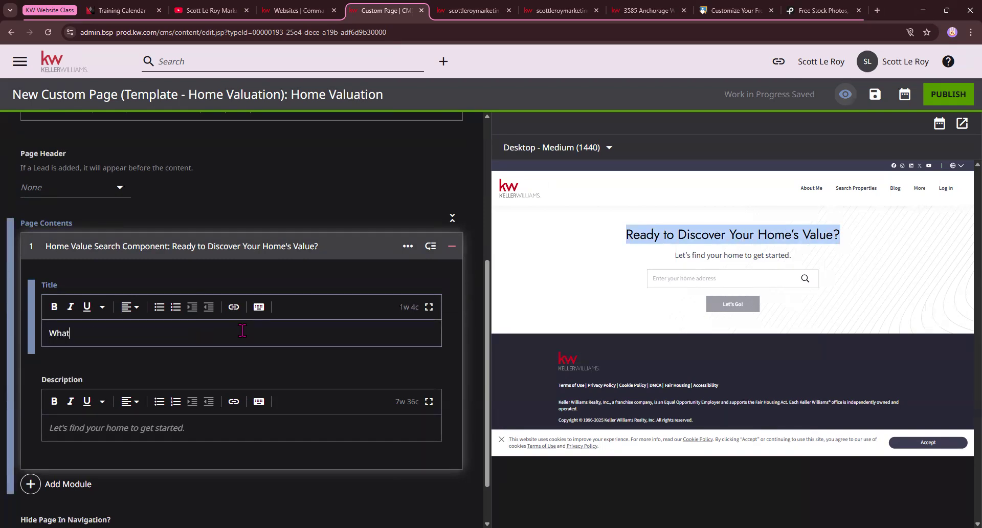
{"action": "type", "text": "'s my hom"}
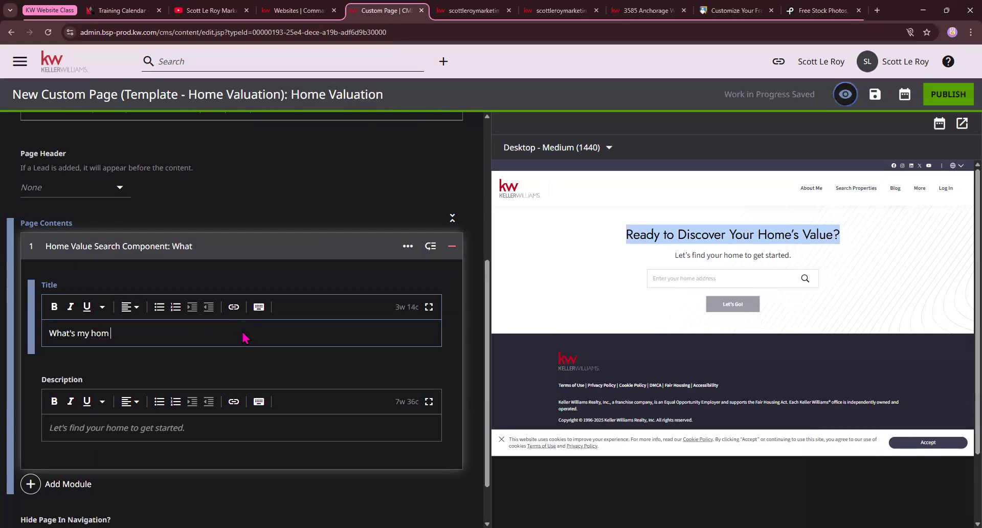
{"action": "type", "text": "e worth?"}
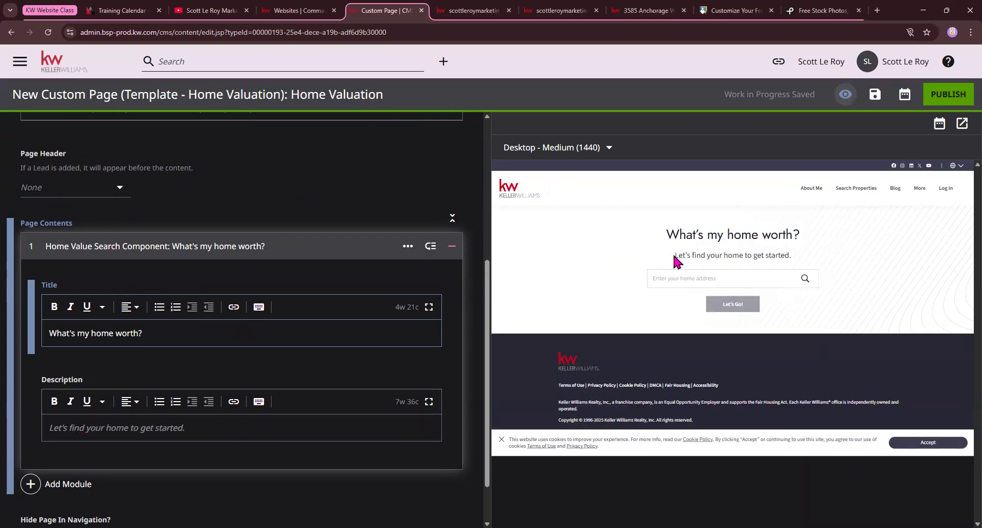
{"action": "left_click_drag", "start_coordinate": [673, 253], "coordinate": [791, 255]}
{"action": "scroll", "coordinate": [217, 404], "scroll_direction": "down", "scroll_amount": 1}
{"action": "scroll", "coordinate": [217, 403], "scroll_direction": "down", "scroll_amount": 1}
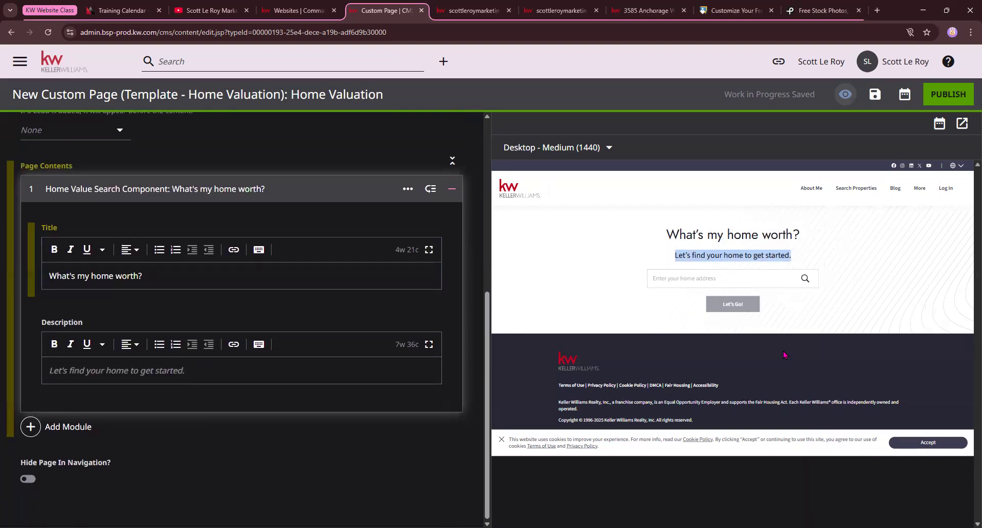
Add a Form module from Additional Modules below the home value search
{"action": "left_click", "coordinate": [36, 428]}
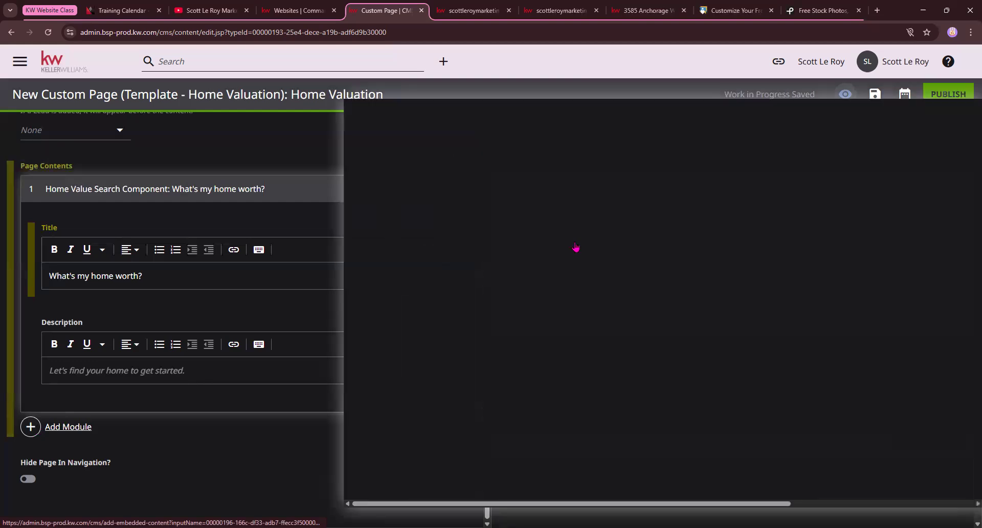
{"action": "scroll", "coordinate": [578, 242], "scroll_direction": "down", "scroll_amount": 1}
{"action": "scroll", "coordinate": [578, 242], "scroll_direction": "down", "scroll_amount": 20}
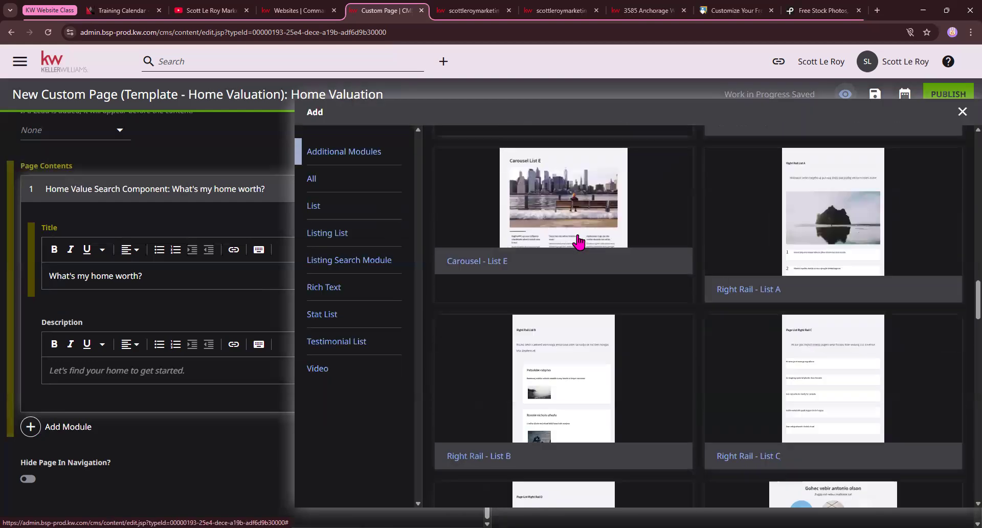
{"action": "scroll", "coordinate": [567, 249], "scroll_direction": "down", "scroll_amount": 12}
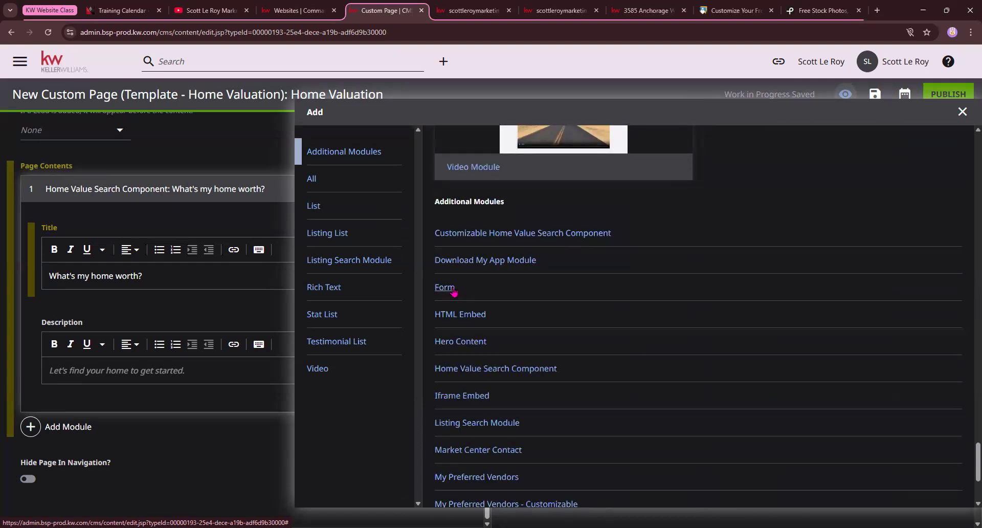
{"action": "left_click", "coordinate": [453, 289]}
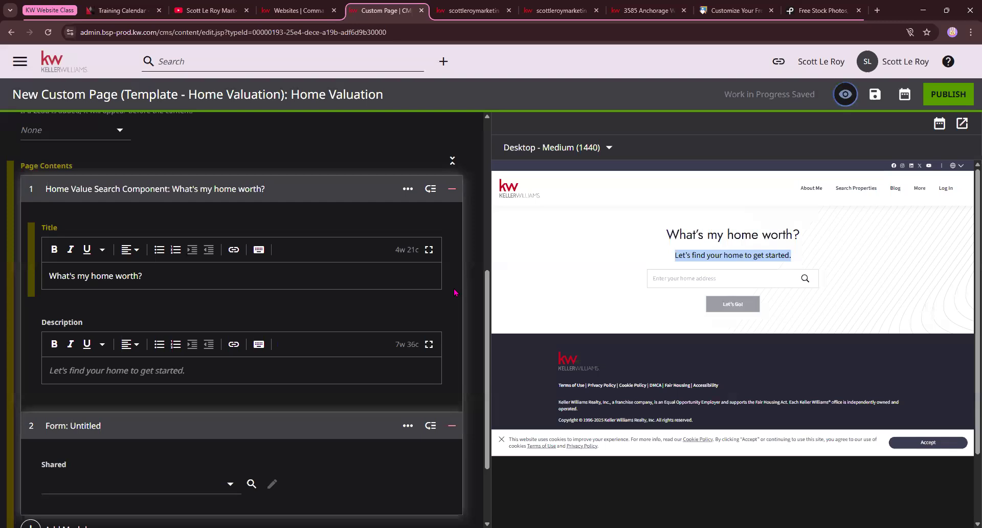
Set the form to the shared defaultAgentContactTitle, previewing 'Interested? Let's Talk!'
{"action": "left_click", "coordinate": [213, 486]}
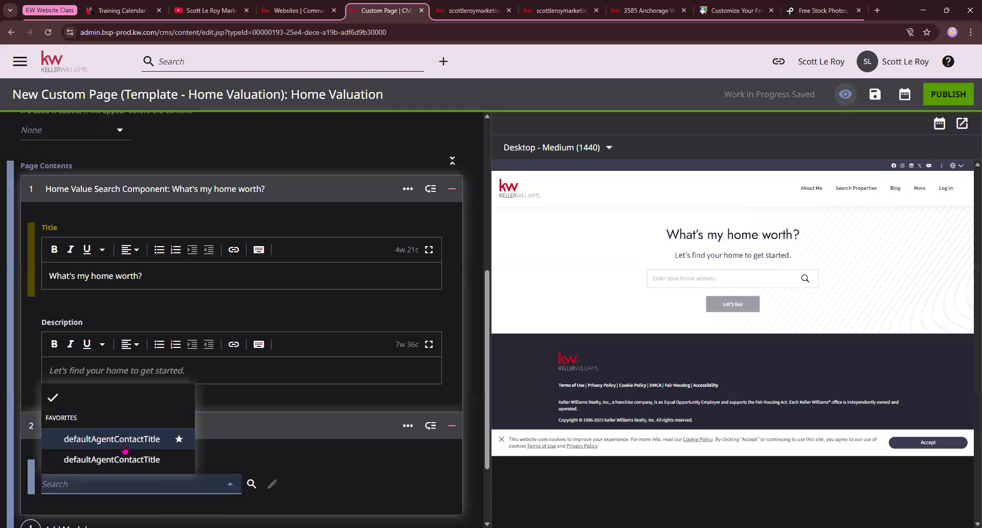
{"action": "left_click", "coordinate": [129, 448]}
{"action": "scroll", "coordinate": [339, 453], "scroll_direction": "down", "scroll_amount": 1}
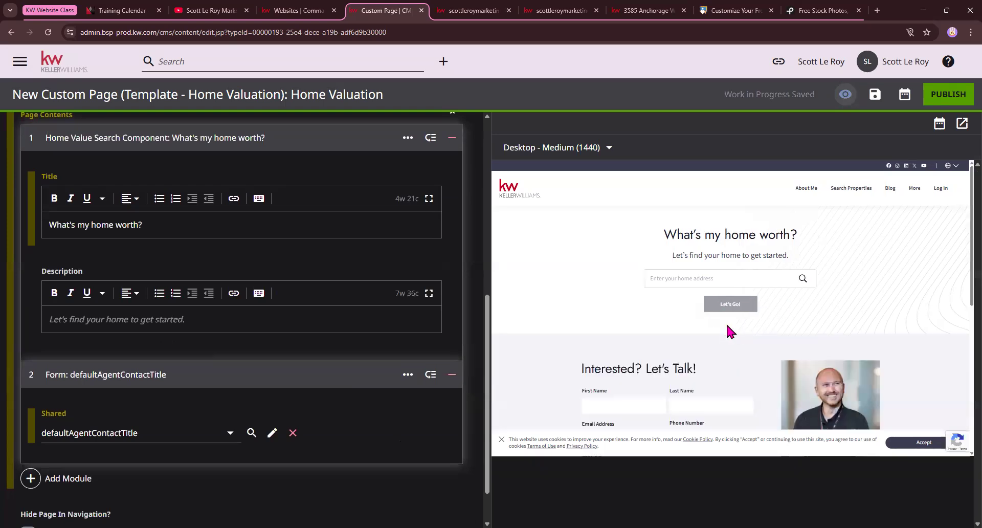
{"action": "scroll", "coordinate": [727, 322], "scroll_direction": "down", "scroll_amount": 2}
{"action": "scroll", "coordinate": [296, 409], "scroll_direction": "down", "scroll_amount": 1}
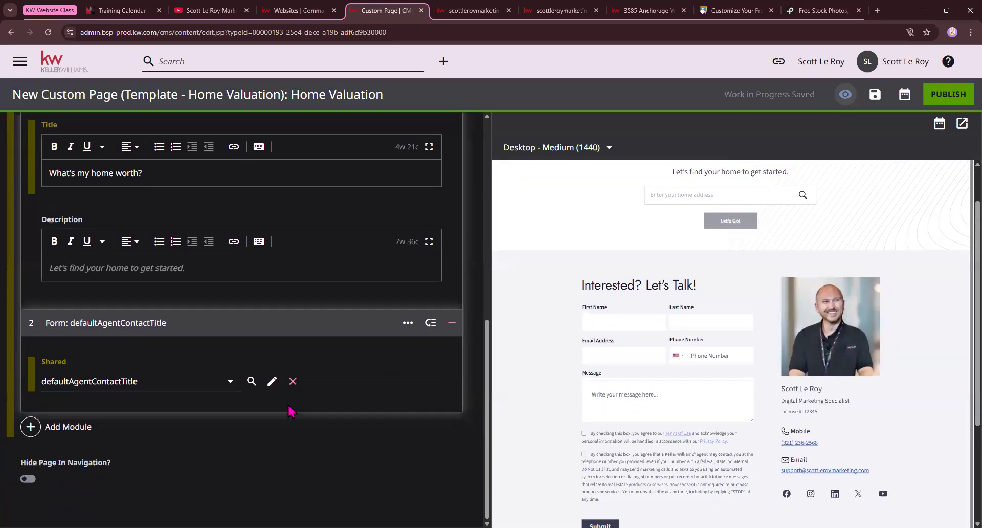
{"action": "scroll", "coordinate": [624, 403], "scroll_direction": "up", "scroll_amount": 2}
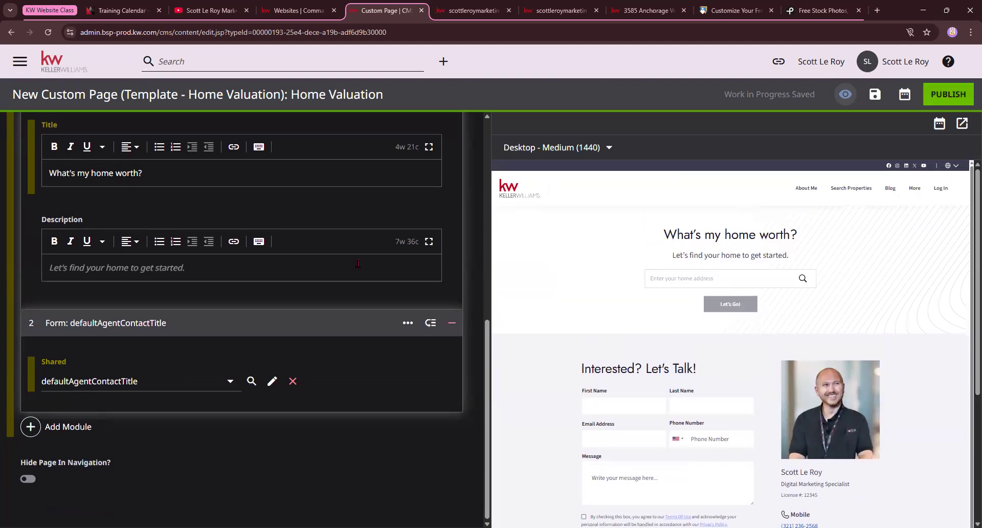
{"action": "scroll", "coordinate": [361, 271], "scroll_direction": "up", "scroll_amount": 7}
{"action": "scroll", "coordinate": [361, 287], "scroll_direction": "up", "scroll_amount": 1}
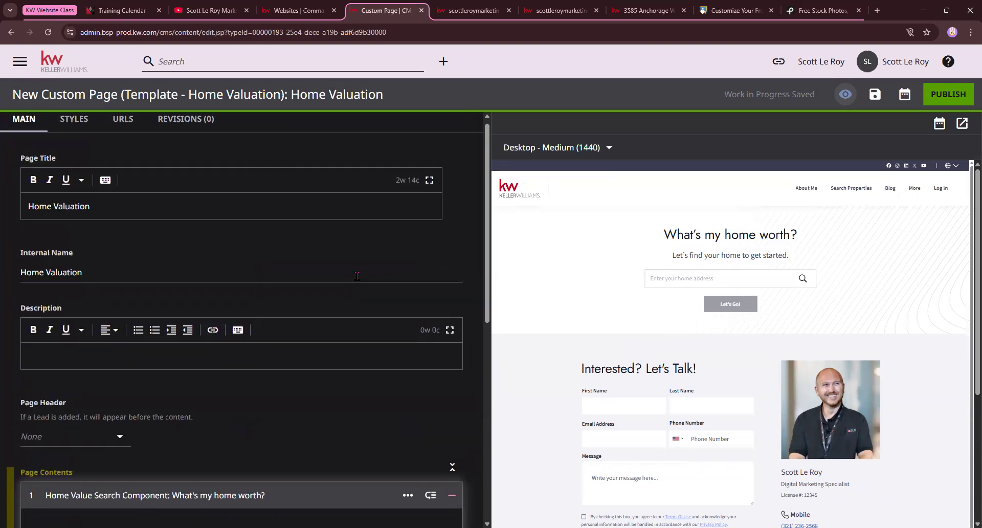
Exit the Home Valuation editor via the KW logo, confirming Leave
{"action": "left_click", "coordinate": [64, 64]}
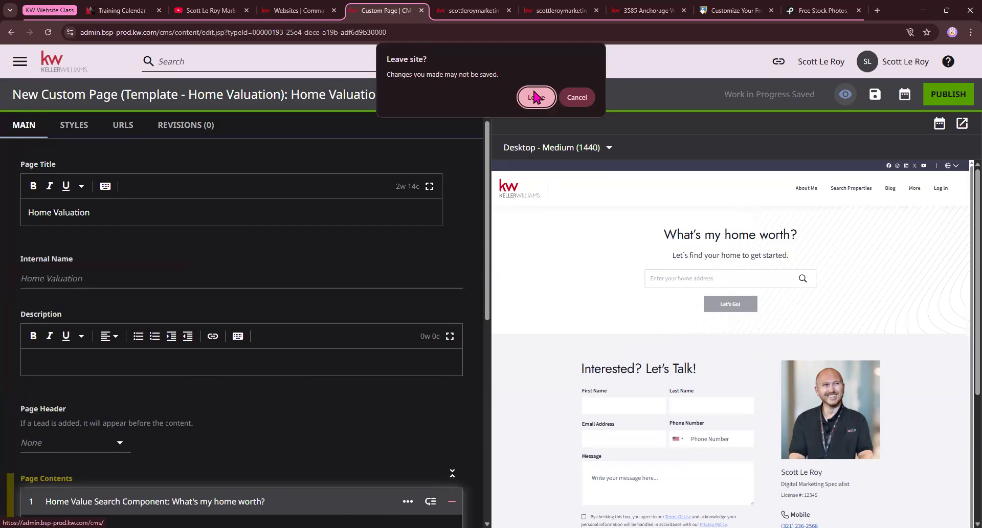
{"action": "left_click", "coordinate": [535, 97]}
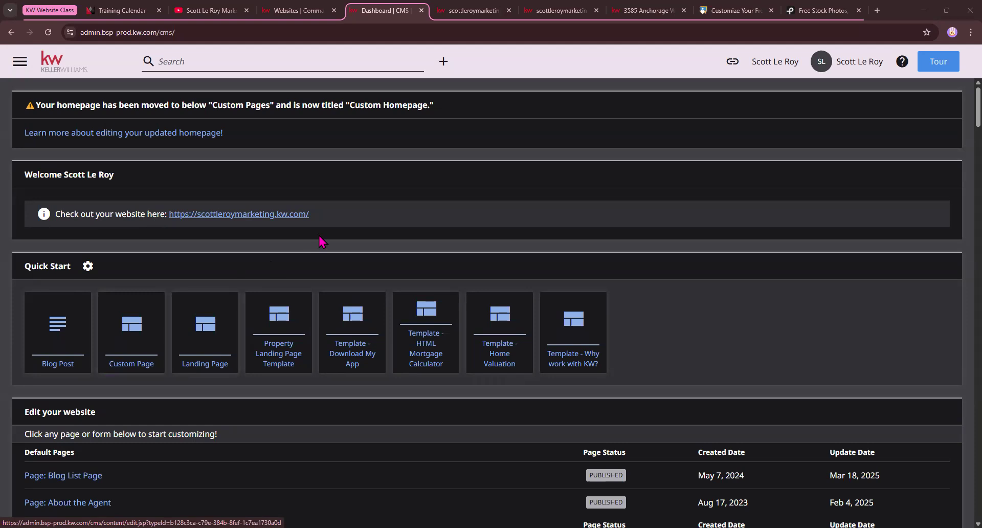
{"action": "left_click", "coordinate": [743, 9]}
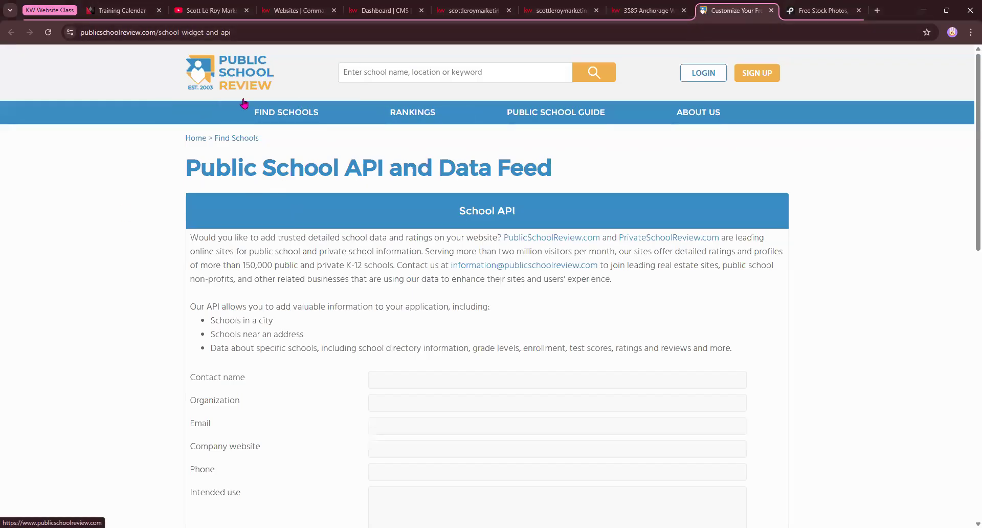
{"action": "scroll", "coordinate": [278, 131], "scroll_direction": "down", "scroll_amount": 8}
{"action": "scroll", "coordinate": [278, 132], "scroll_direction": "up", "scroll_amount": 8}
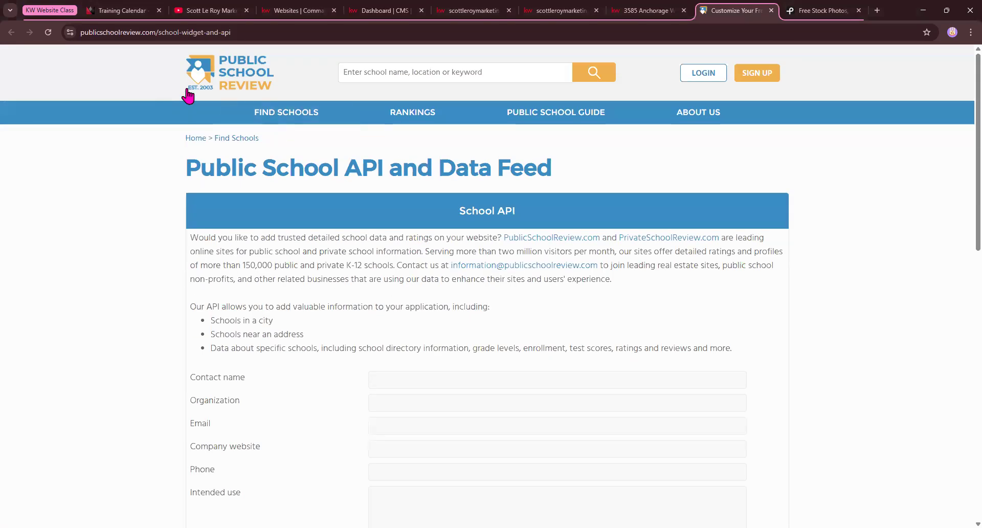
{"action": "left_click", "coordinate": [240, 32]}
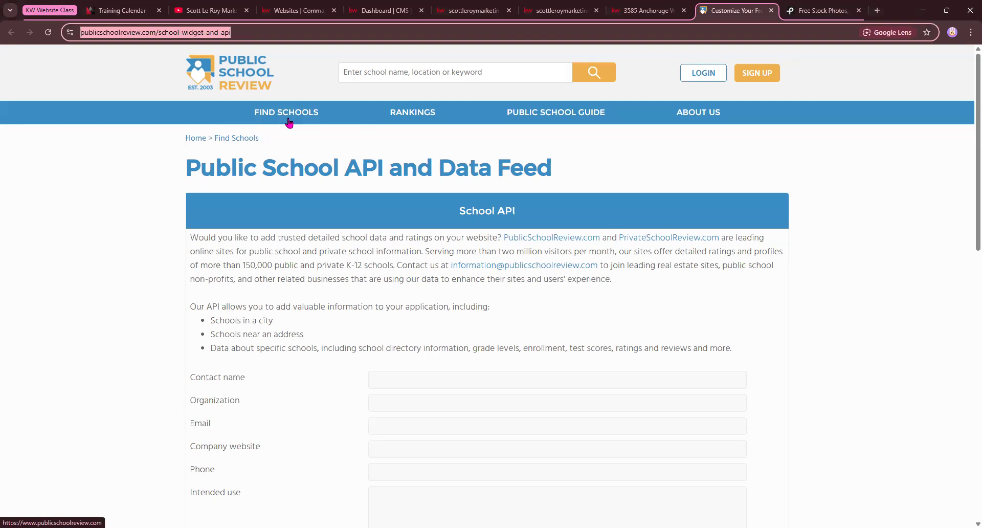
{"action": "left_click", "coordinate": [672, 361]}
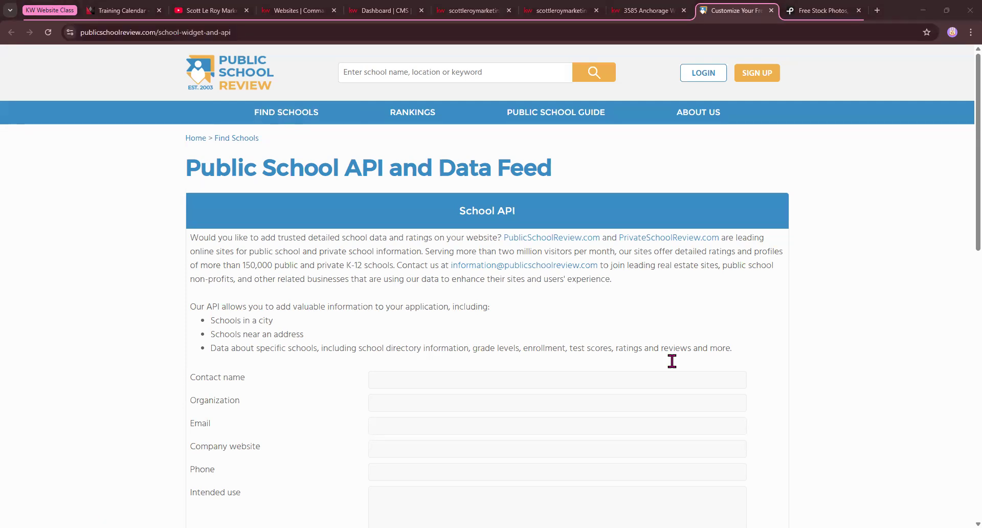
{"action": "left_click_drag", "start_coordinate": [272, 32], "coordinate": [5, 40]}
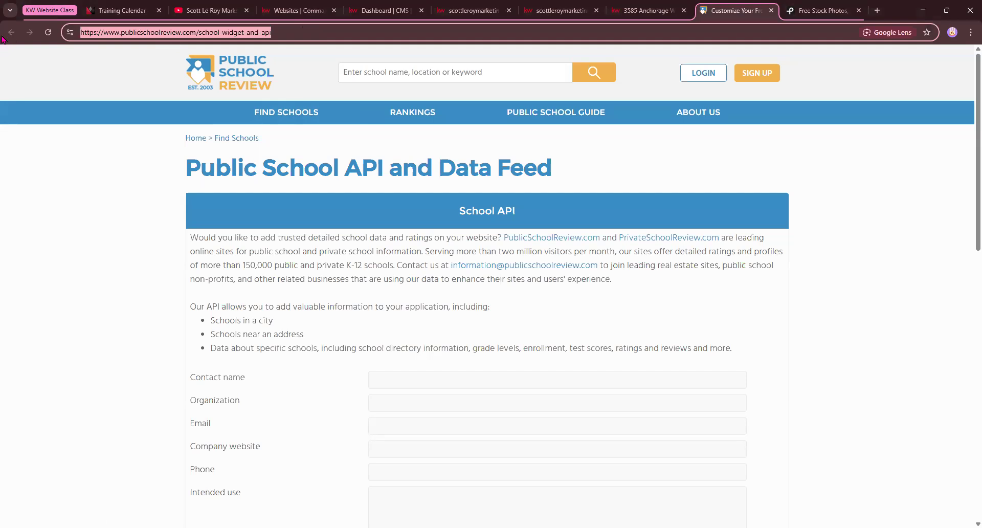
{"action": "left_click", "coordinate": [680, 365]}
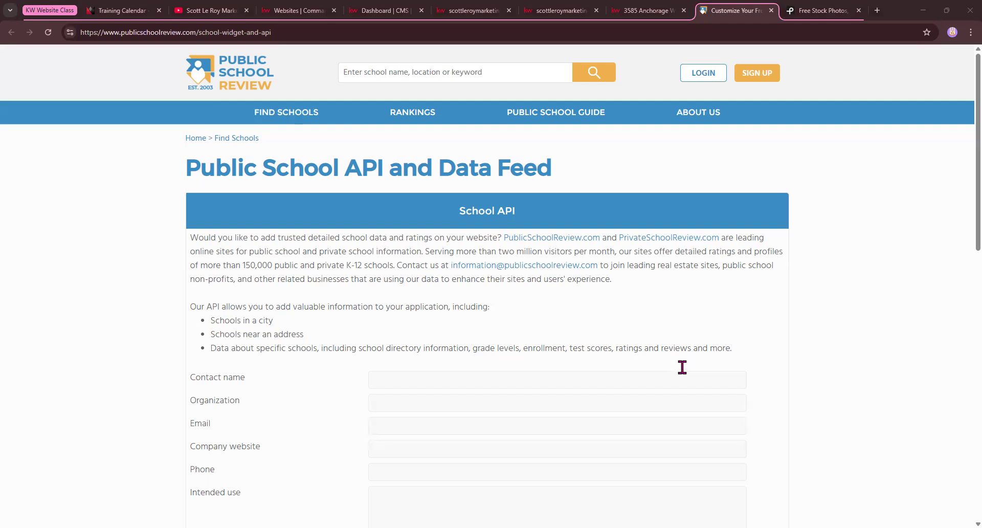
{"action": "left_click", "coordinate": [246, 35]}
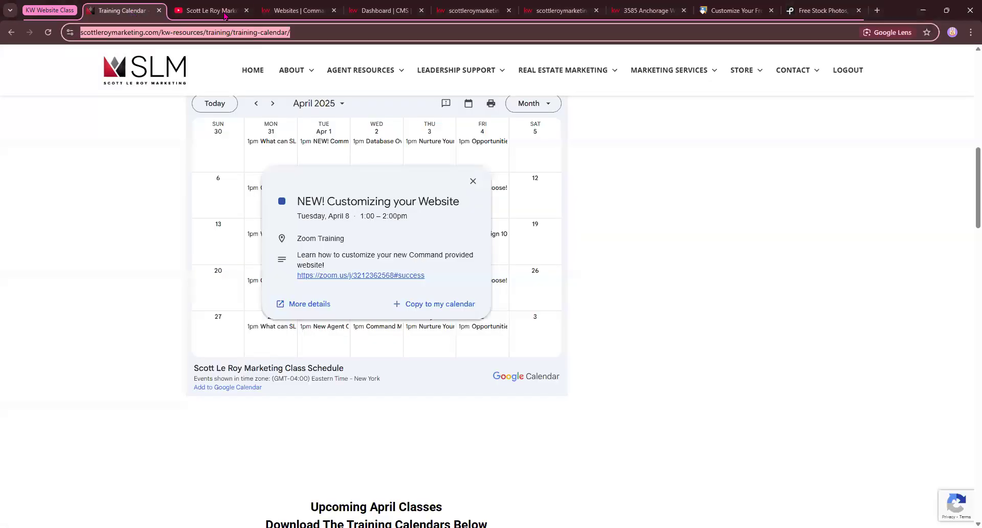
{"action": "left_click", "coordinate": [225, 12]}
{"action": "left_click_drag", "start_coordinate": [281, 33], "coordinate": [82, 48]}
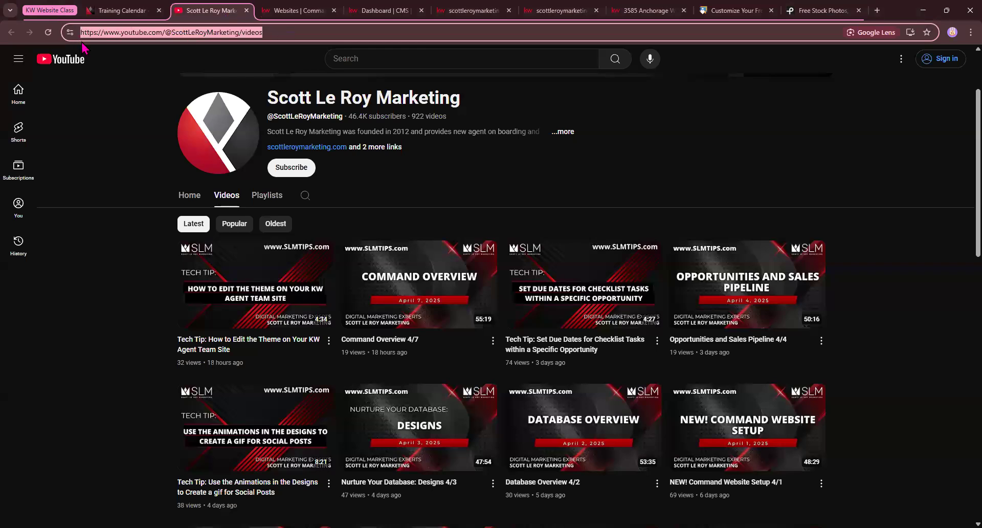
{"action": "left_click", "coordinate": [698, 360]}
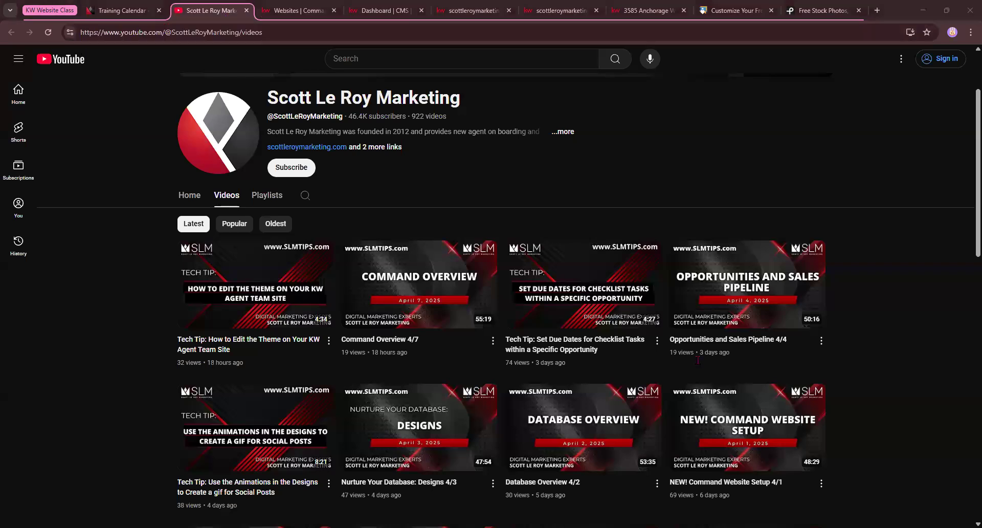
{"action": "left_click", "coordinate": [309, 11]}
{"action": "left_click", "coordinate": [753, 11]}
{"action": "left_click_drag", "start_coordinate": [286, 33], "coordinate": [80, 99]}
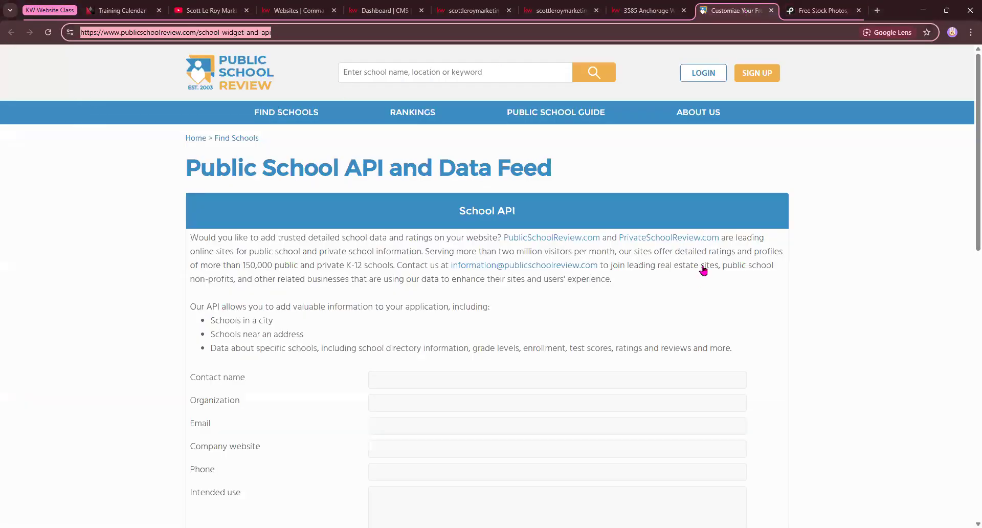
Replace the School Data Widget location 'Austin,TX' with 'boston, ma'
{"action": "scroll", "coordinate": [338, 368], "scroll_direction": "down", "scroll_amount": 5}
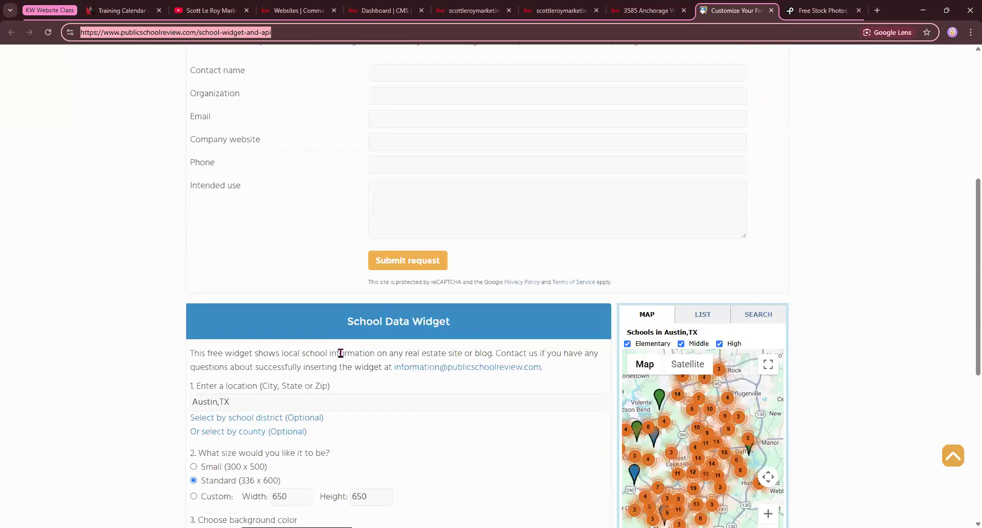
{"action": "scroll", "coordinate": [340, 353], "scroll_direction": "down", "scroll_amount": 1}
{"action": "left_click_drag", "start_coordinate": [346, 273], "coordinate": [470, 277]}
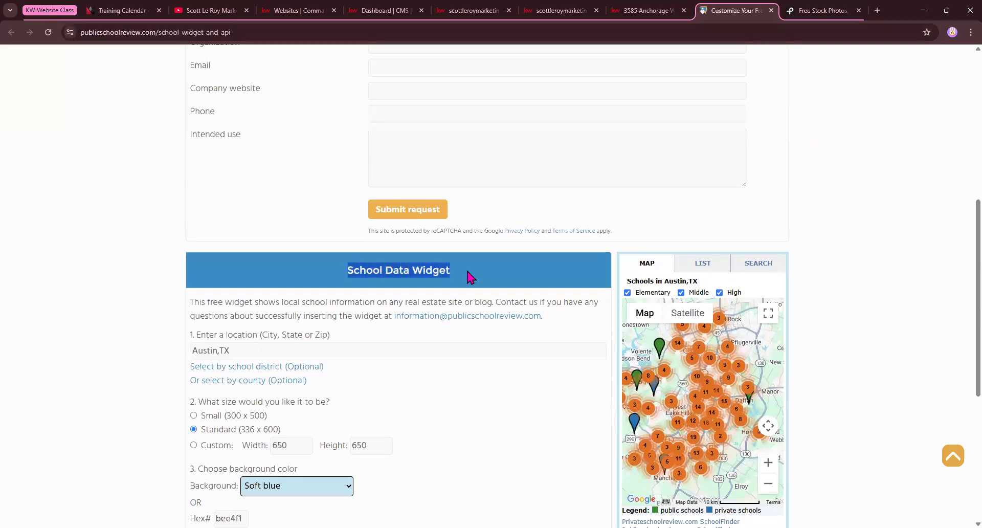
{"action": "scroll", "coordinate": [457, 300], "scroll_direction": "down", "scroll_amount": 1}
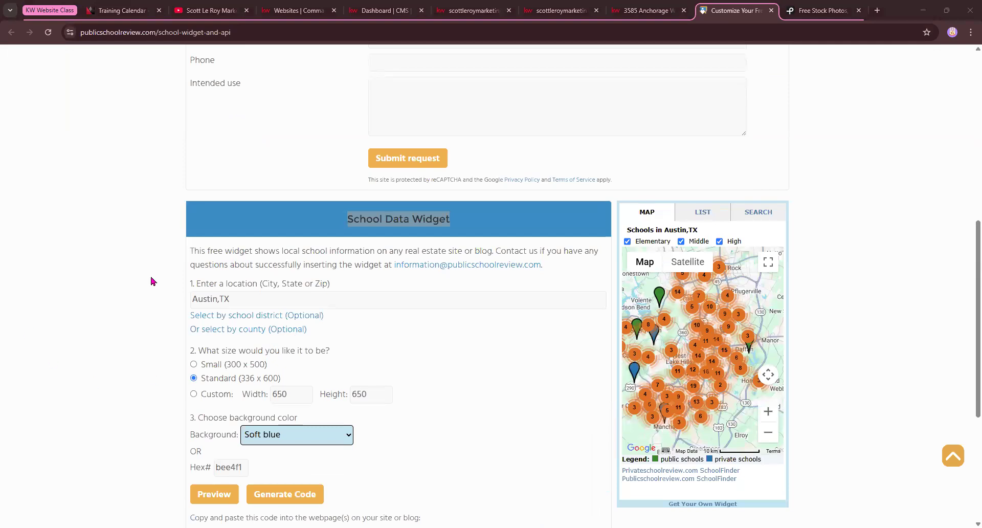
{"action": "triple_click", "coordinate": [246, 297]}
{"action": "type", "text": "b"}
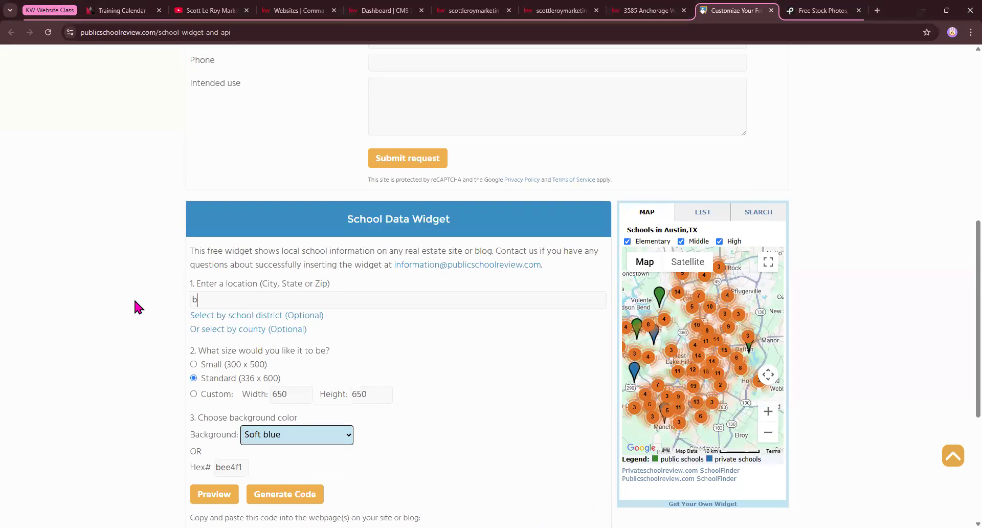
{"action": "type", "text": "oston, ma"}
{"action": "scroll", "coordinate": [398, 380], "scroll_direction": "down", "scroll_amount": 2}
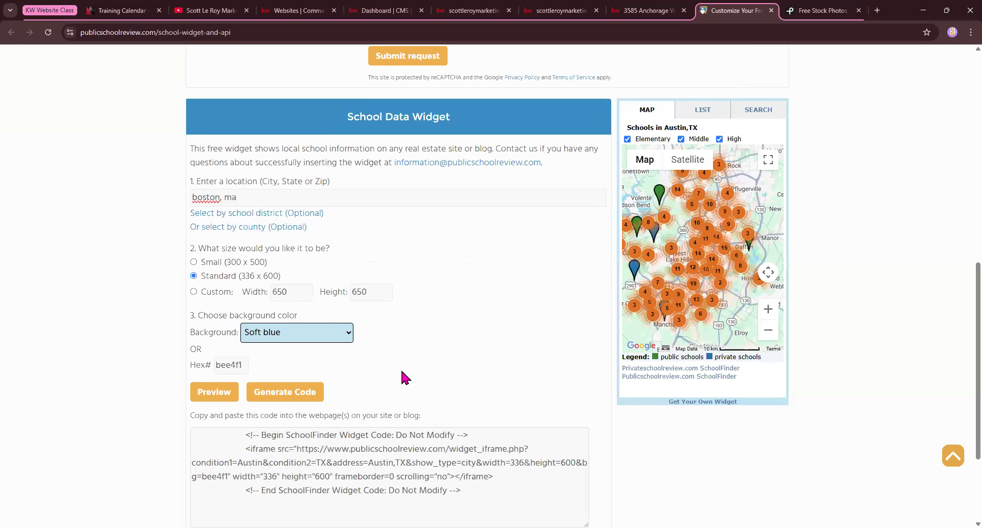
{"action": "scroll", "coordinate": [402, 372], "scroll_direction": "down", "scroll_amount": 1}
{"action": "scroll", "coordinate": [402, 372], "scroll_direction": "up", "scroll_amount": 2}
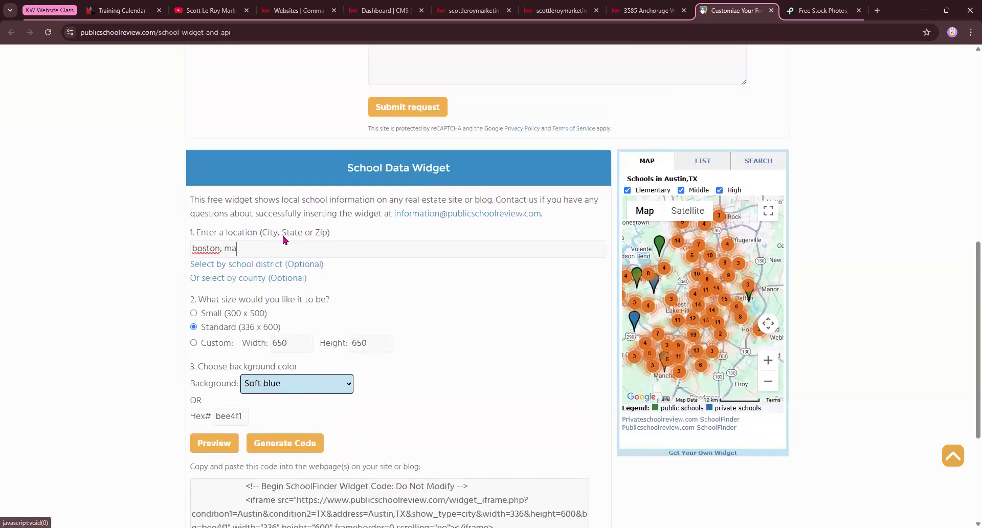
{"action": "scroll", "coordinate": [461, 307], "scroll_direction": "down", "scroll_amount": 1}
{"action": "scroll", "coordinate": [461, 307], "scroll_direction": "down", "scroll_amount": 4}
{"action": "scroll", "coordinate": [461, 306], "scroll_direction": "up", "scroll_amount": 4}
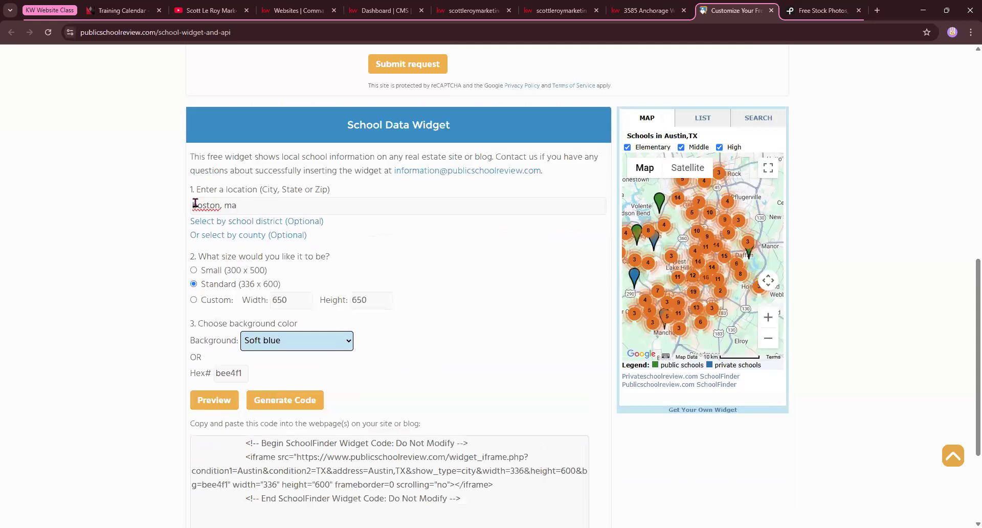
{"action": "left_click_drag", "start_coordinate": [198, 205], "coordinate": [300, 192]}
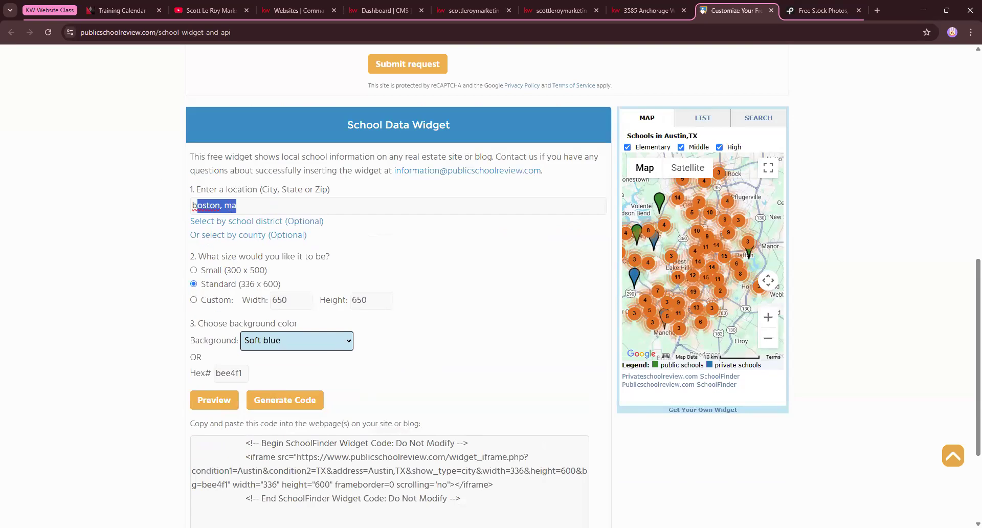
Set the Boston school widget to Custom 800 by 800 with a Very dark gray (595959) background
{"action": "left_click", "coordinate": [193, 300]}
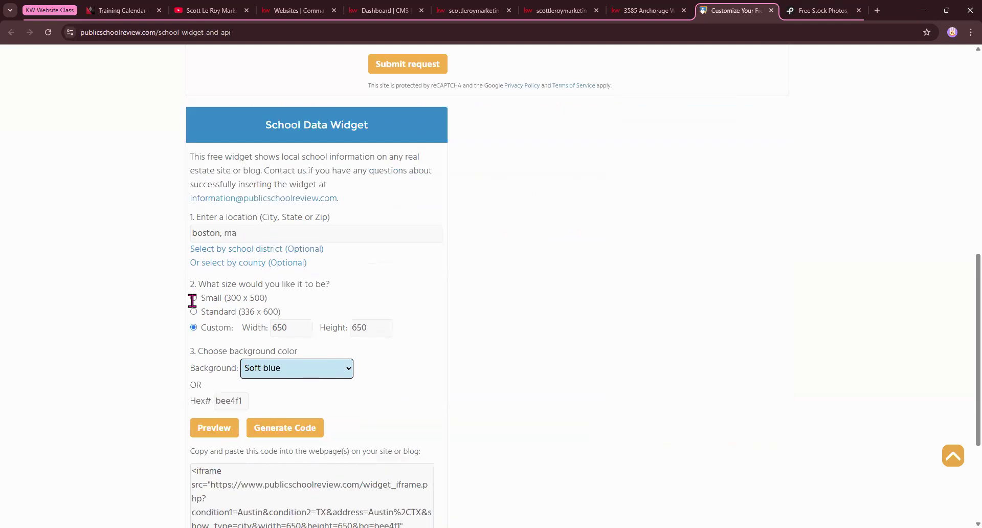
{"action": "left_click_drag", "start_coordinate": [292, 327], "coordinate": [271, 328]}
{"action": "type", "text": "8"}
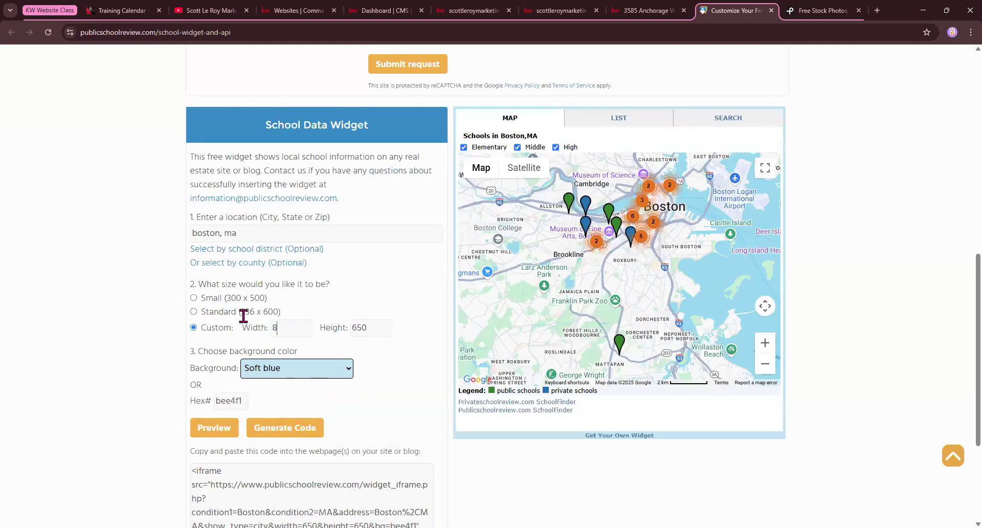
{"action": "type", "text": "00"}
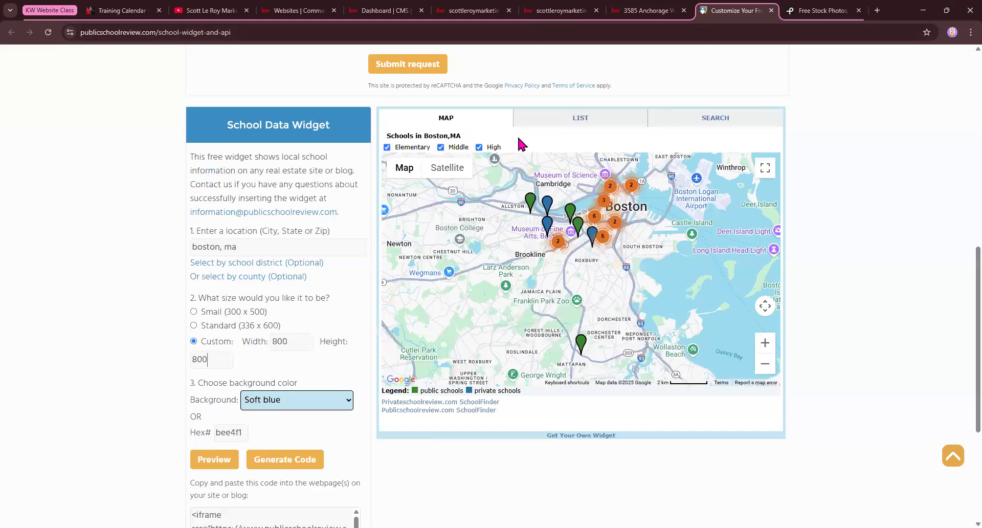
{"action": "scroll", "coordinate": [517, 134], "scroll_direction": "down", "scroll_amount": 1}
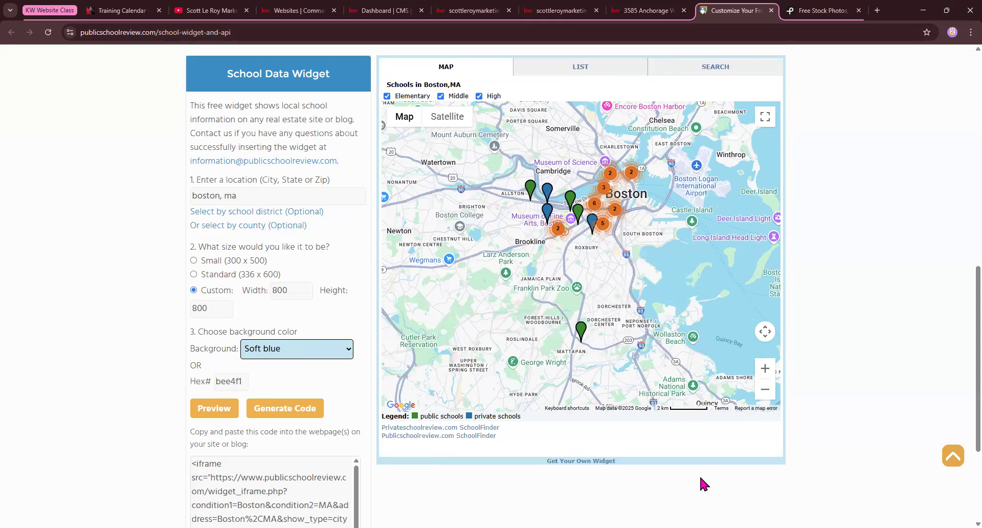
{"action": "left_click", "coordinate": [302, 351]}
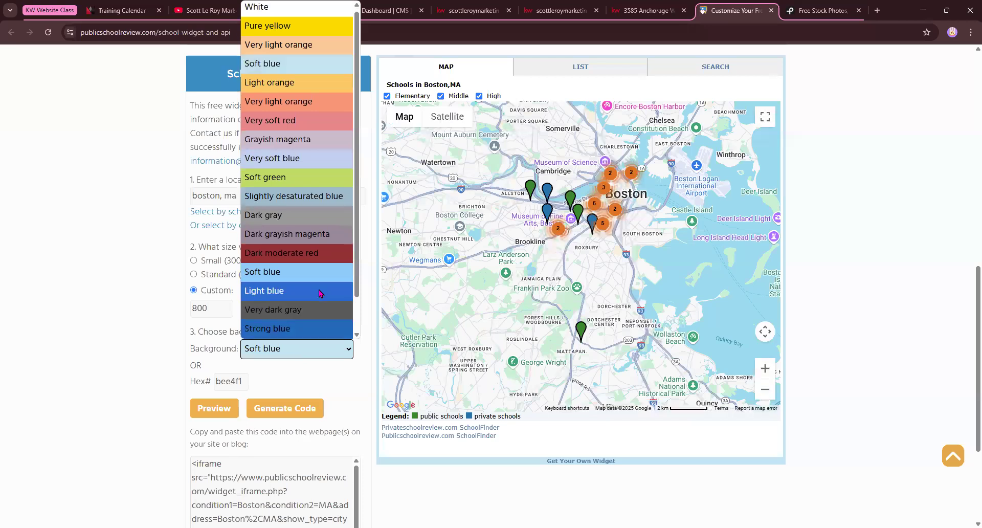
{"action": "left_click", "coordinate": [279, 317]}
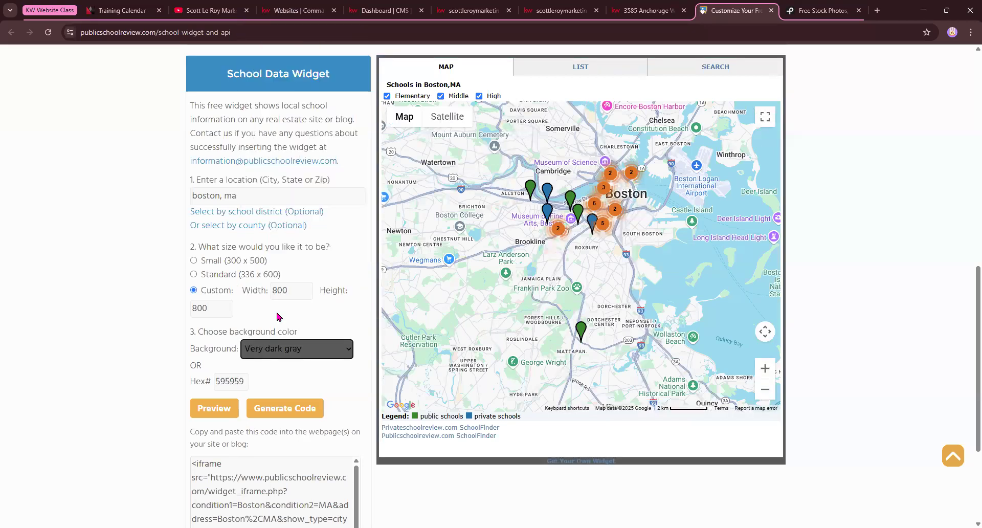
{"action": "scroll", "coordinate": [276, 320], "scroll_direction": "down", "scroll_amount": 1}
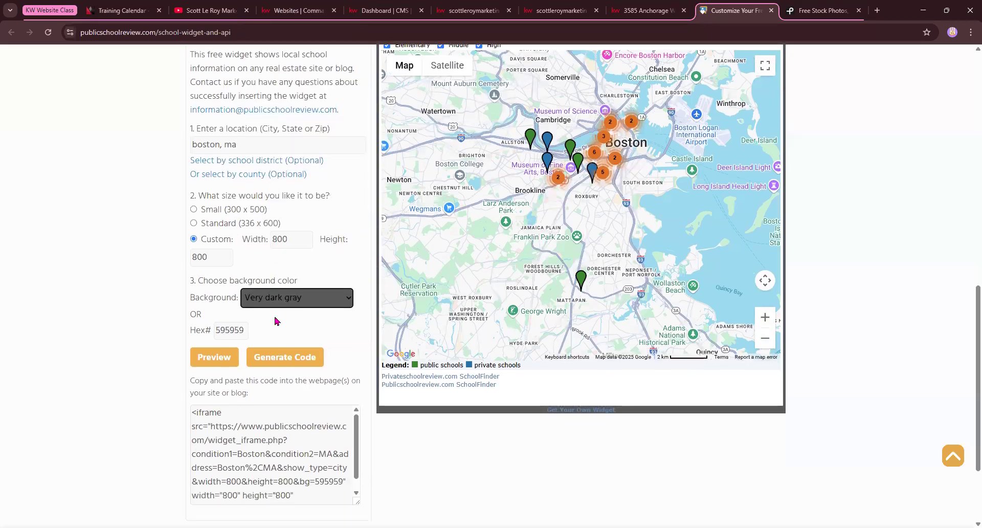
Generate the updated widget embed code and select it to review
{"action": "left_click", "coordinate": [290, 362]}
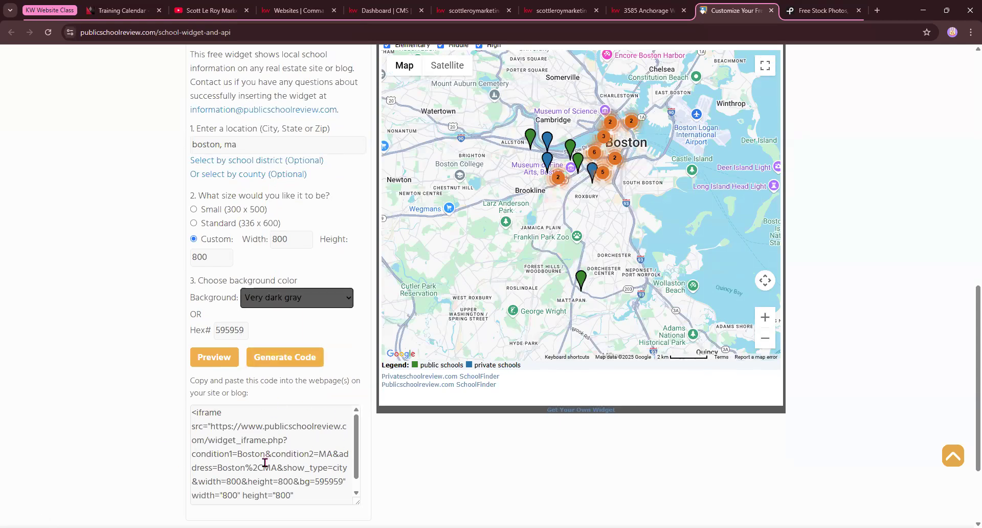
{"action": "left_click_drag", "start_coordinate": [238, 456], "coordinate": [273, 456]}
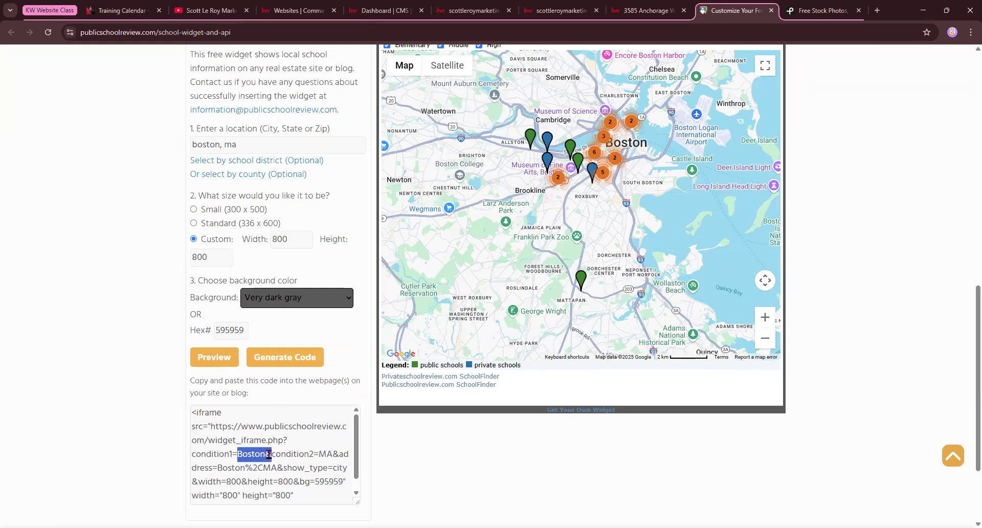
{"action": "key", "text": "ctrl+a"}
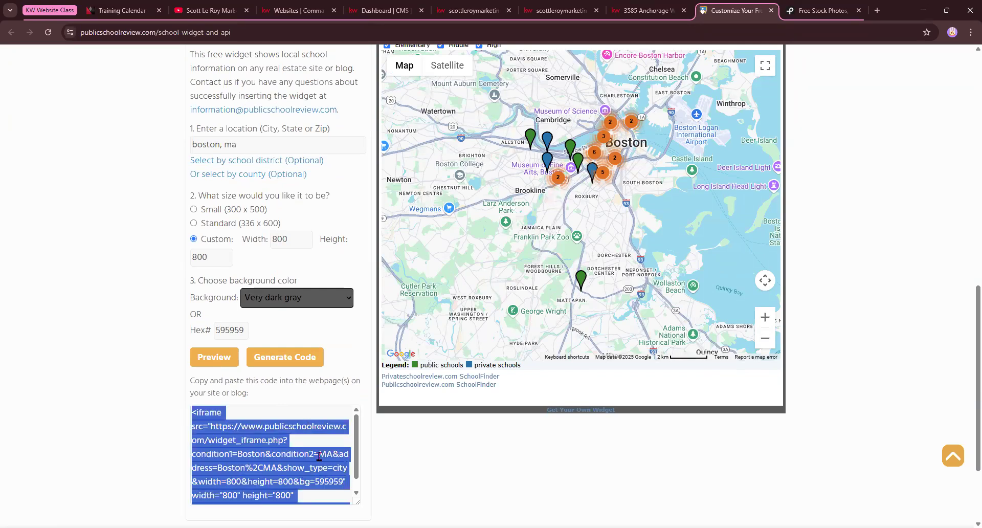
{"action": "left_click", "coordinate": [373, 465]}
{"action": "scroll", "coordinate": [276, 451], "scroll_direction": "down", "scroll_amount": 1}
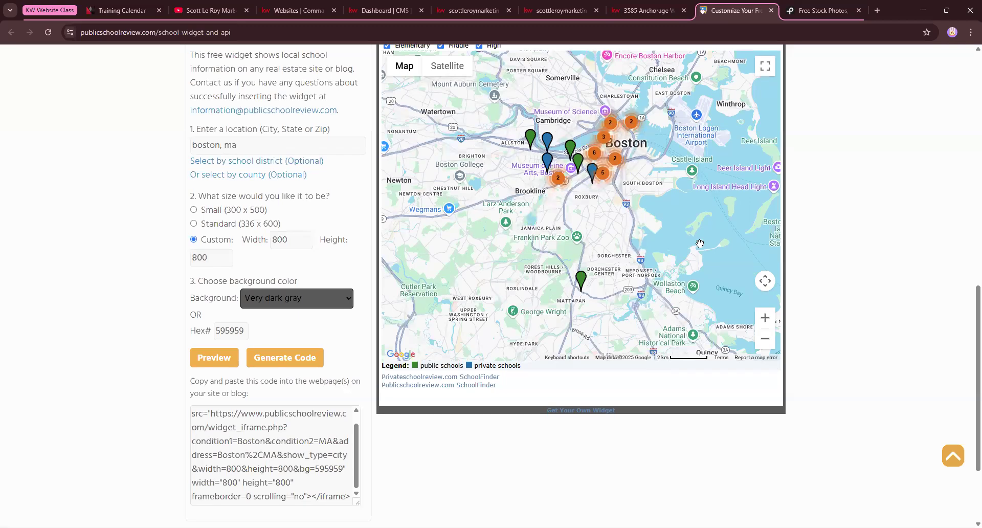
{"action": "scroll", "coordinate": [558, 257], "scroll_direction": "up", "scroll_amount": 1}
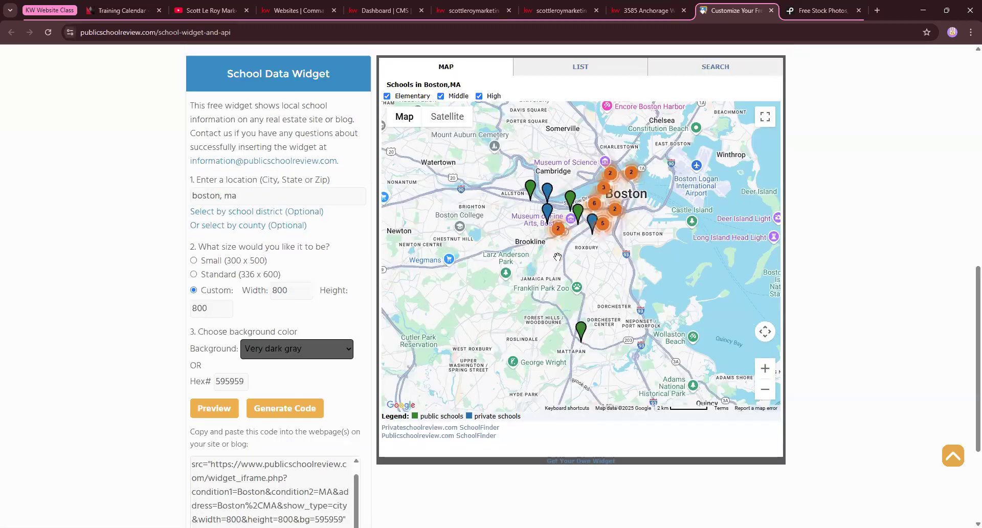
{"action": "scroll", "coordinate": [185, 429], "scroll_direction": "down", "scroll_amount": 2}
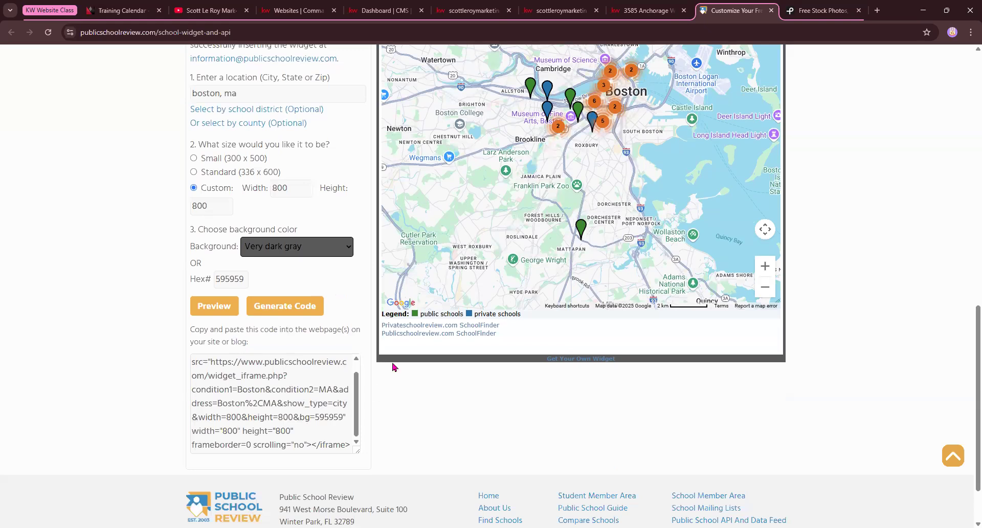
{"action": "scroll", "coordinate": [432, 333], "scroll_direction": "up", "scroll_amount": 3}
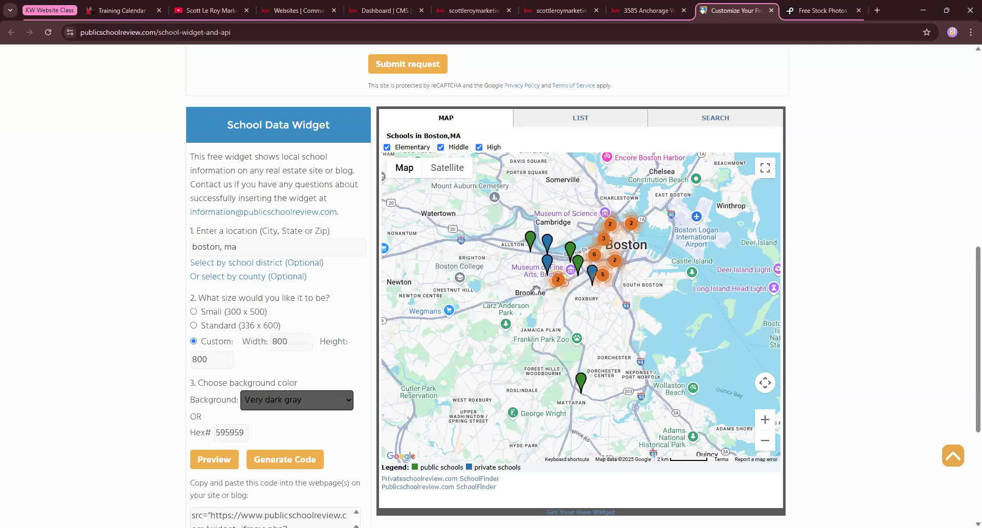
{"action": "scroll", "coordinate": [637, 288], "scroll_direction": "down", "scroll_amount": 1}
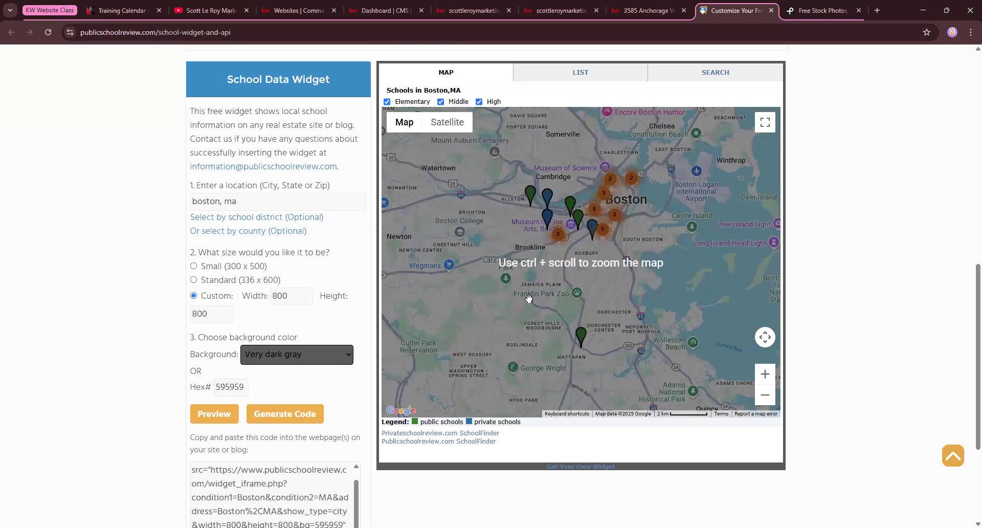
Zoom the widget map out twice and pan it to recentre the region
{"action": "left_click", "coordinate": [765, 389]}
{"action": "left_click", "coordinate": [765, 389]}
{"action": "left_click", "coordinate": [765, 389]}
{"action": "left_click_drag", "start_coordinate": [491, 271], "coordinate": [522, 248]}
{"action": "scroll", "coordinate": [521, 247], "scroll_direction": "up", "scroll_amount": 1}
{"action": "scroll", "coordinate": [522, 248], "scroll_direction": "up", "scroll_amount": 3}
{"action": "scroll", "coordinate": [563, 230], "scroll_direction": "down", "scroll_amount": 3}
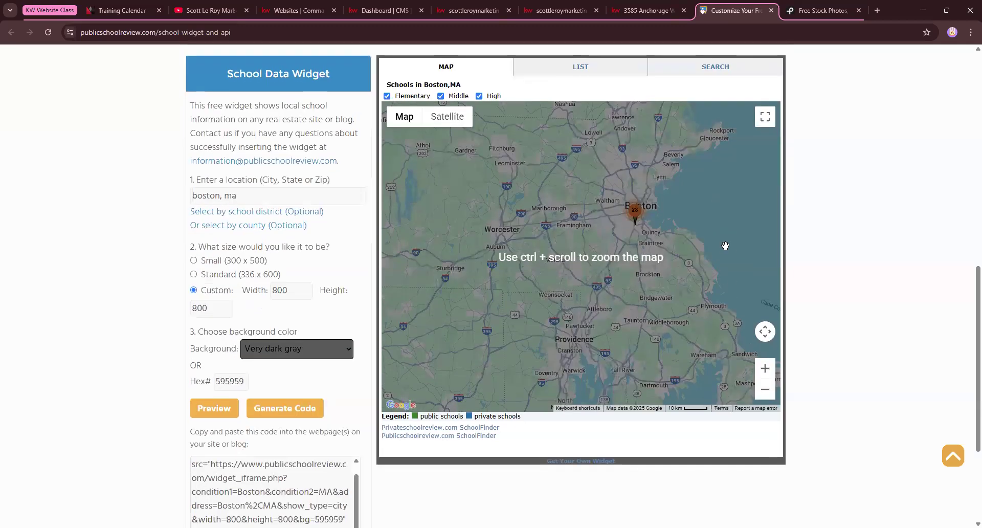
{"action": "scroll", "coordinate": [630, 185], "scroll_direction": "up", "scroll_amount": 2}
{"action": "scroll", "coordinate": [630, 185], "scroll_direction": "up", "scroll_amount": 1}
Preview the widget's LIST and SEARCH views, then return to MAP and zoom in on Boston
{"action": "left_click", "coordinate": [577, 168]}
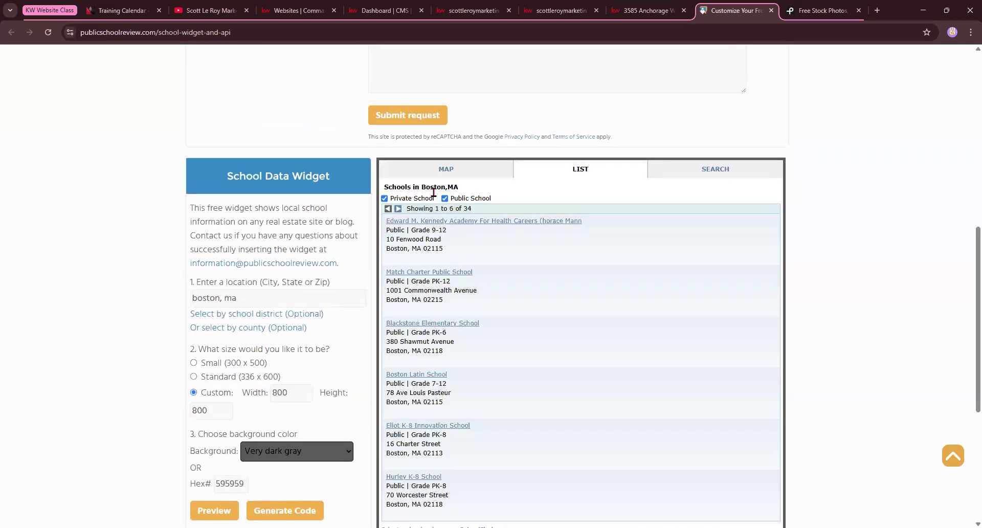
{"action": "left_click", "coordinate": [723, 172]}
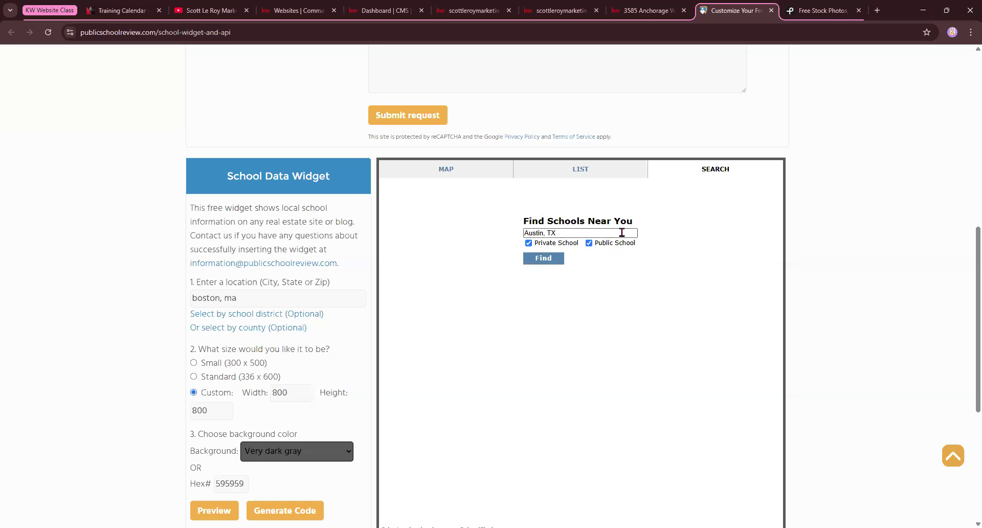
{"action": "left_click", "coordinate": [451, 178]}
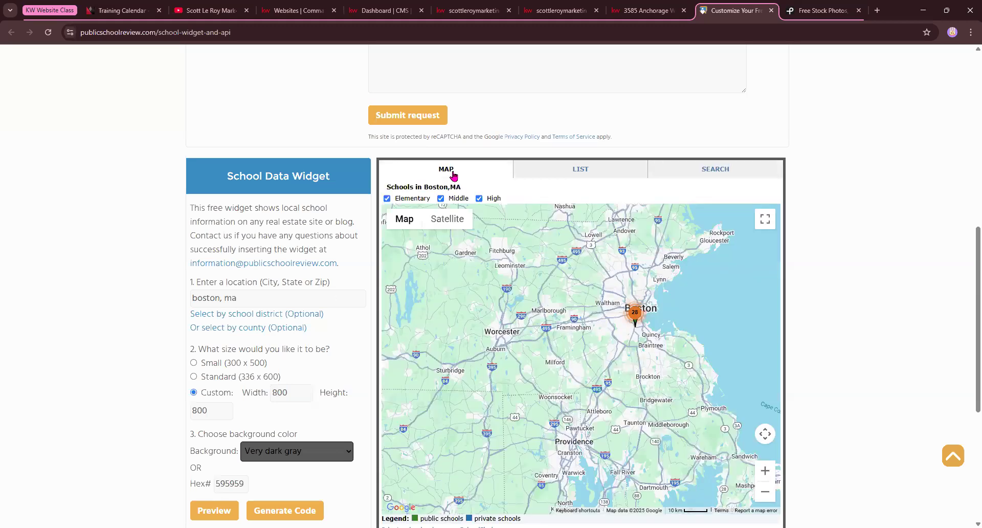
{"action": "left_click", "coordinate": [765, 470]}
{"action": "left_click", "coordinate": [765, 470]}
{"action": "left_click_drag", "start_coordinate": [710, 355], "coordinate": [406, 427]}
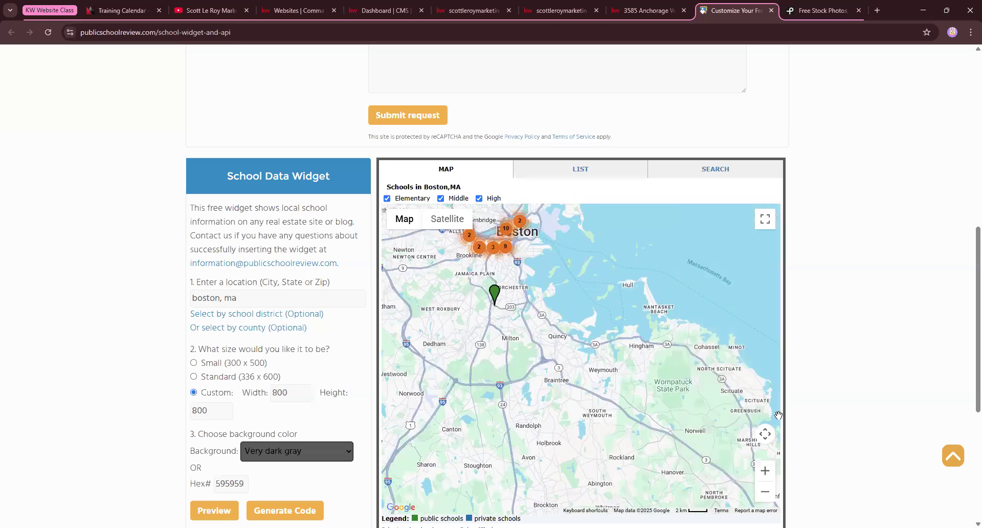
{"action": "left_click_drag", "start_coordinate": [616, 342], "coordinate": [650, 434]}
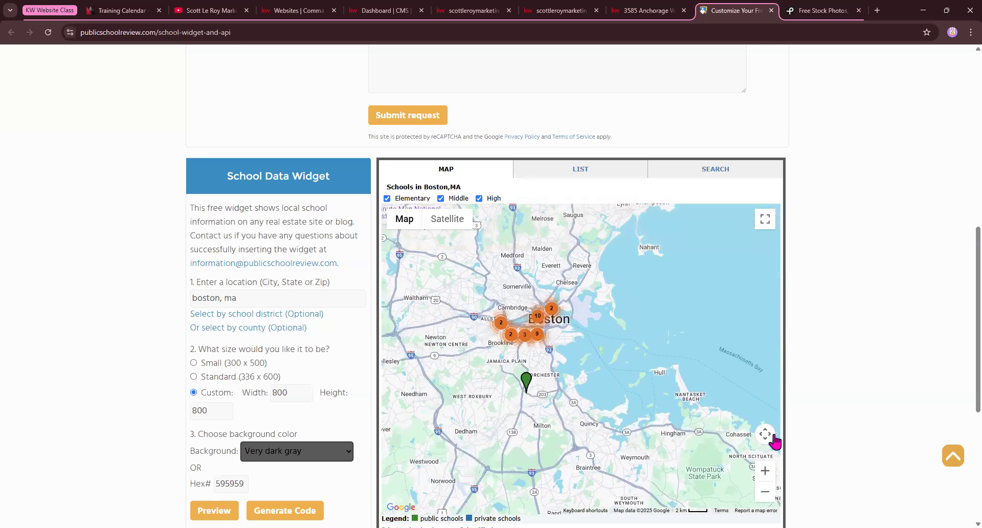
{"action": "left_click", "coordinate": [765, 471]}
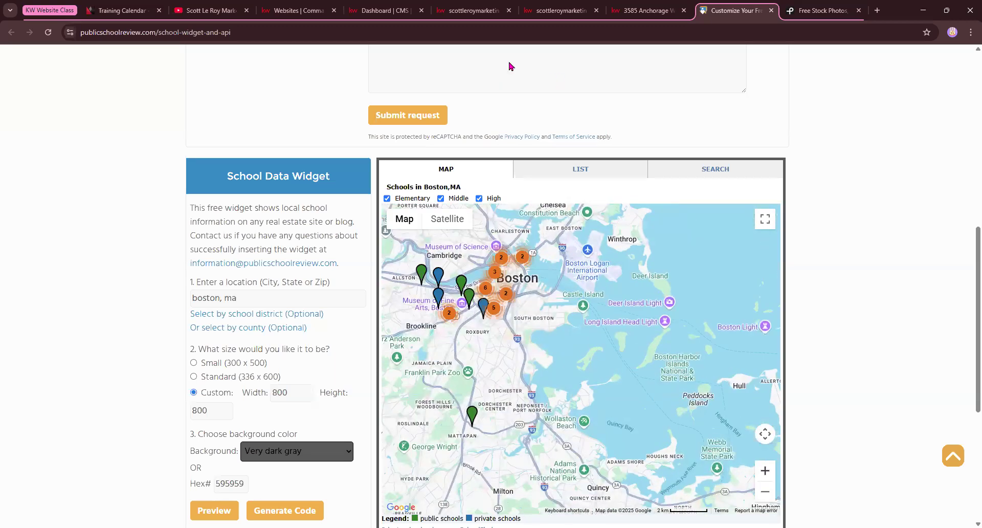
{"action": "scroll", "coordinate": [277, 404], "scroll_direction": "down", "scroll_amount": 3}
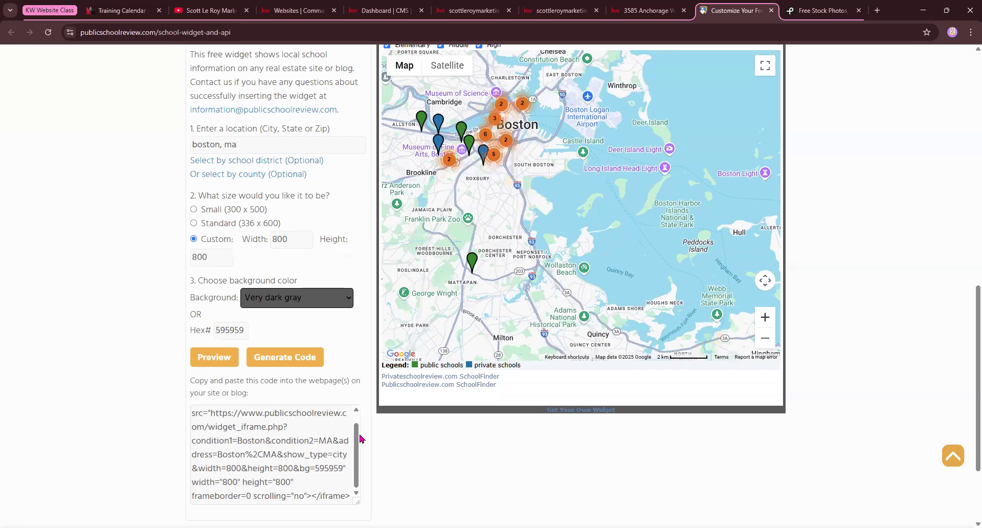
{"action": "scroll", "coordinate": [290, 358], "scroll_direction": "down", "scroll_amount": 2}
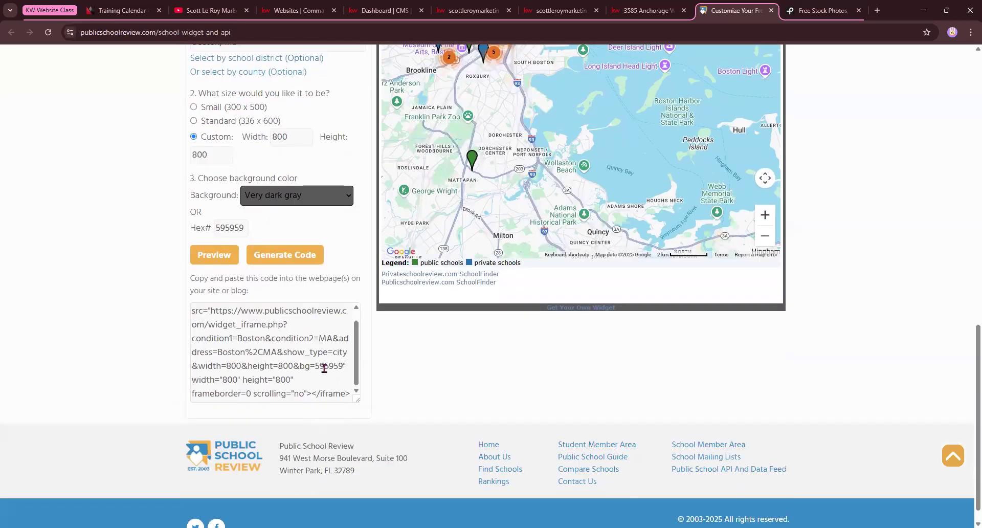
Copy the full Boston widget iframe code and switch to the Dashboard | CMS tab
{"action": "left_click_drag", "start_coordinate": [360, 378], "coordinate": [364, 462]}
{"action": "left_click_drag", "start_coordinate": [315, 395], "coordinate": [184, 276]}
{"action": "right_click", "coordinate": [230, 312]}
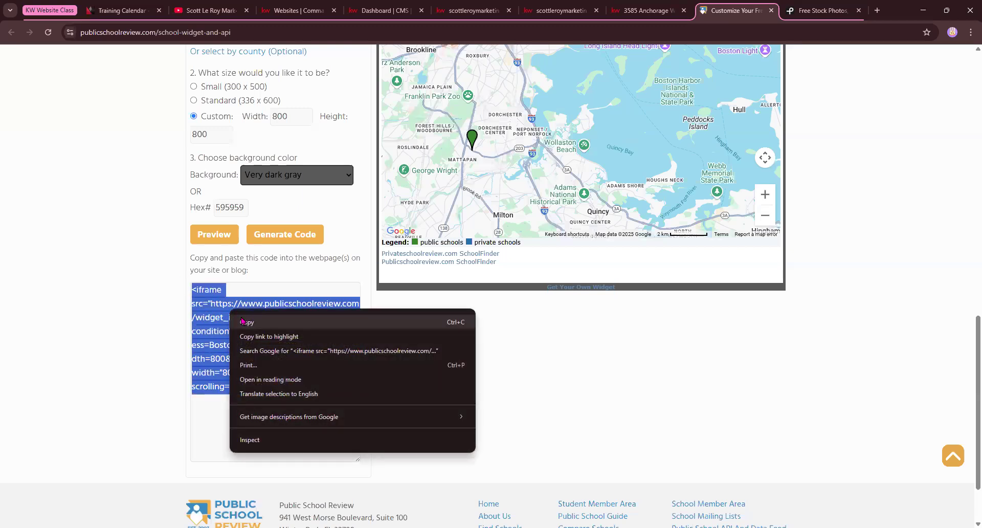
{"action": "left_click", "coordinate": [247, 323]}
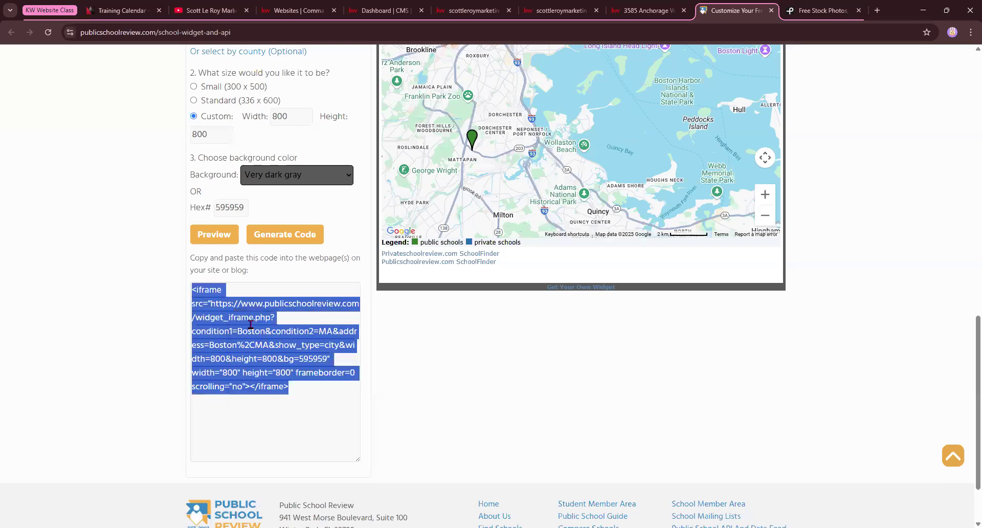
{"action": "left_click", "coordinate": [389, 10]}
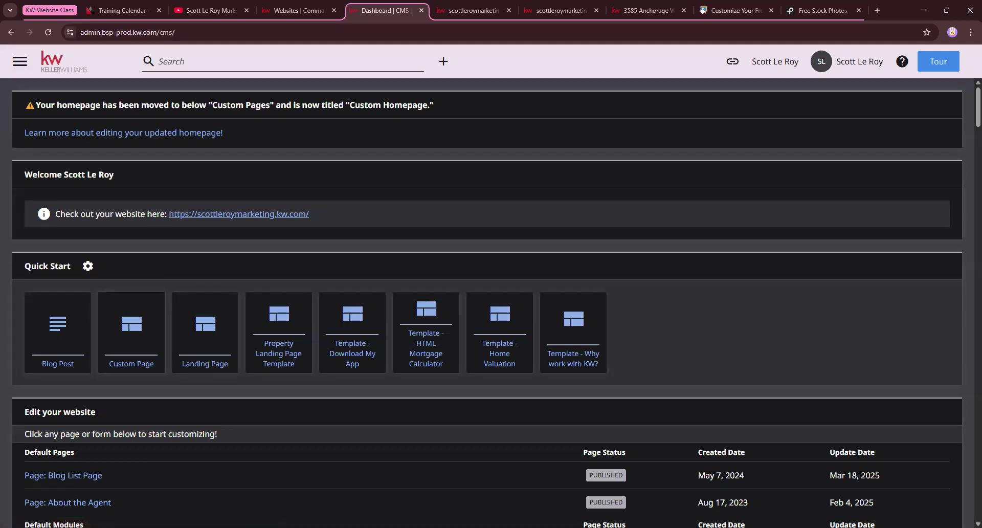
Create a new custom page titled 'Boston School Search'
{"action": "left_click", "coordinate": [147, 365]}
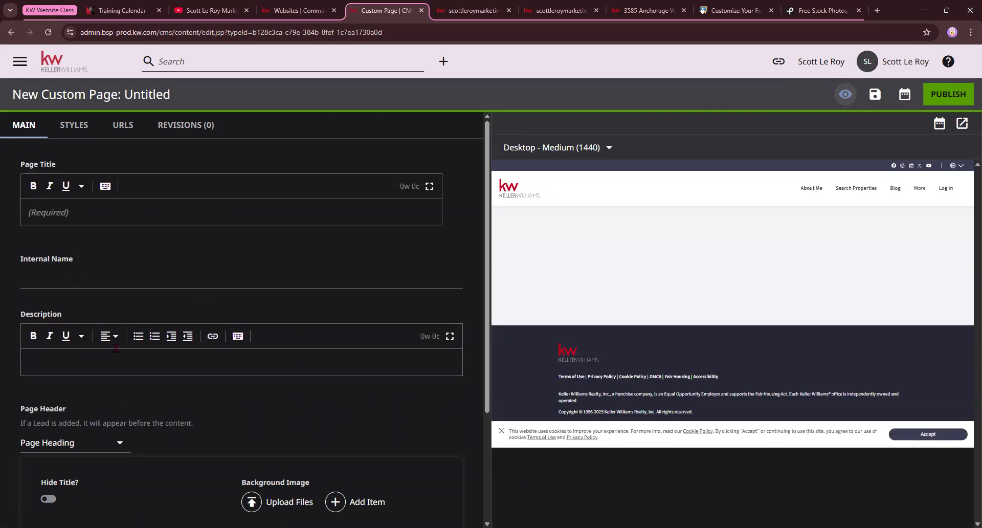
{"action": "left_click", "coordinate": [70, 212]}
{"action": "type", "text": "B"}
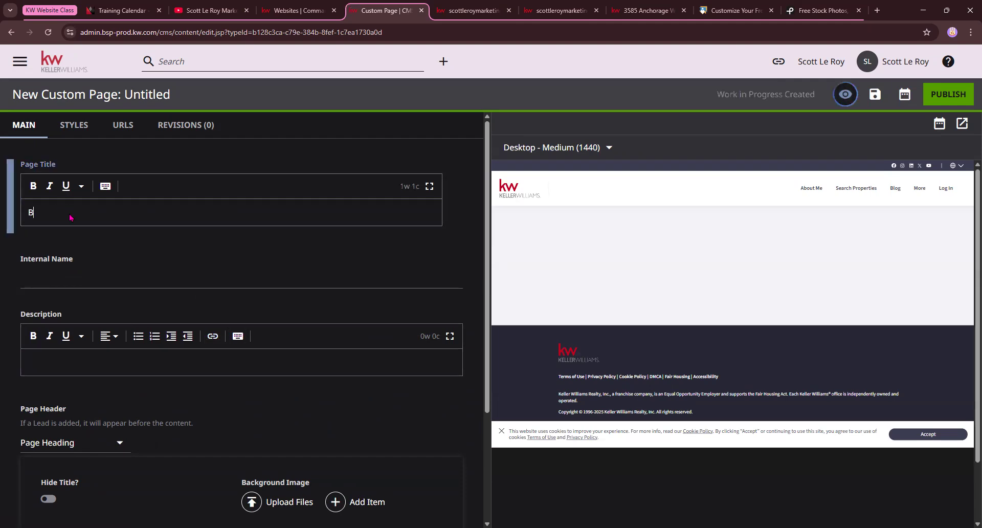
{"action": "type", "text": "oston S"}
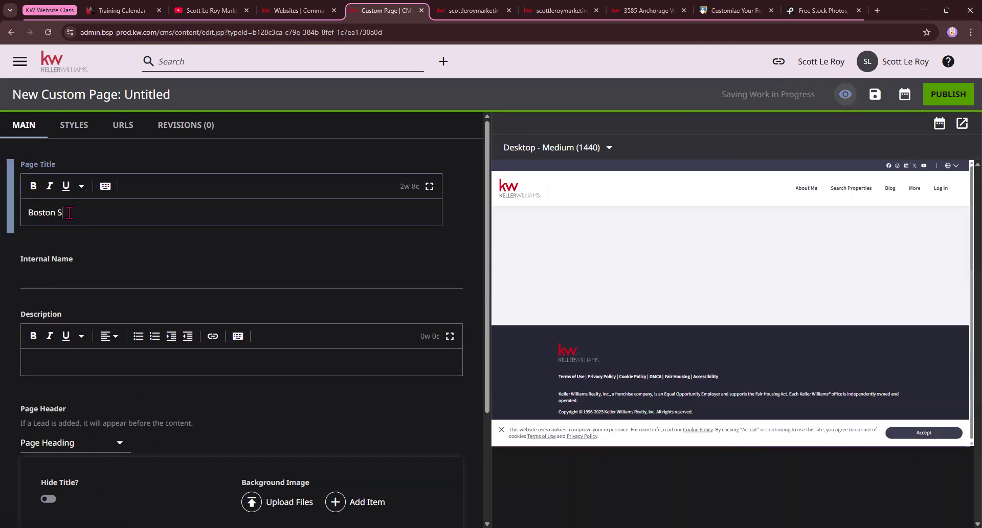
{"action": "type", "text": "chool Searc"}
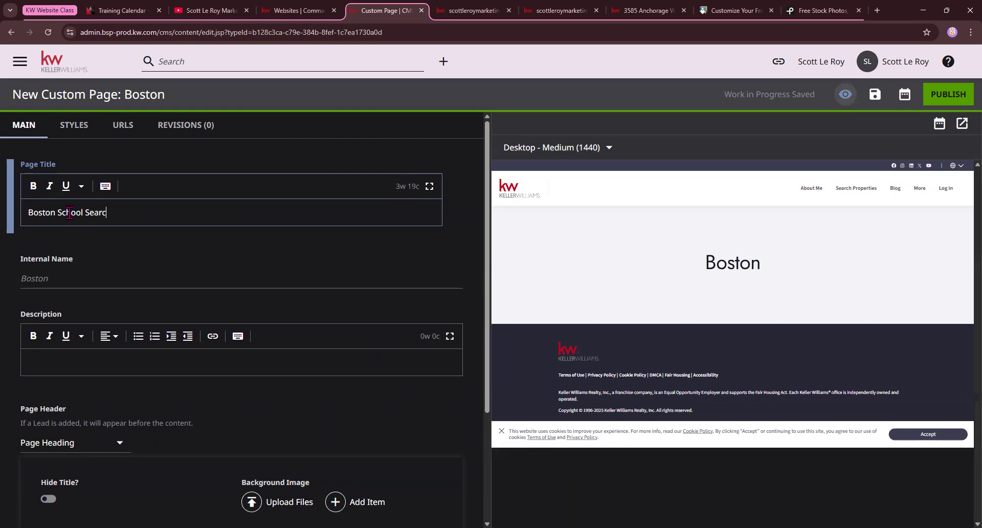
{"action": "type", "text": "h 4/8"}
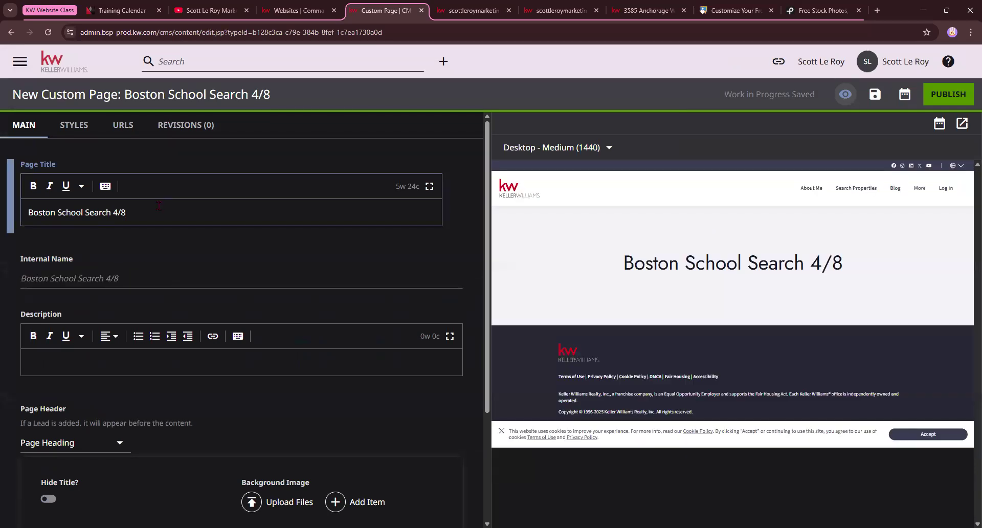
{"action": "key", "text": "BackSpace"}
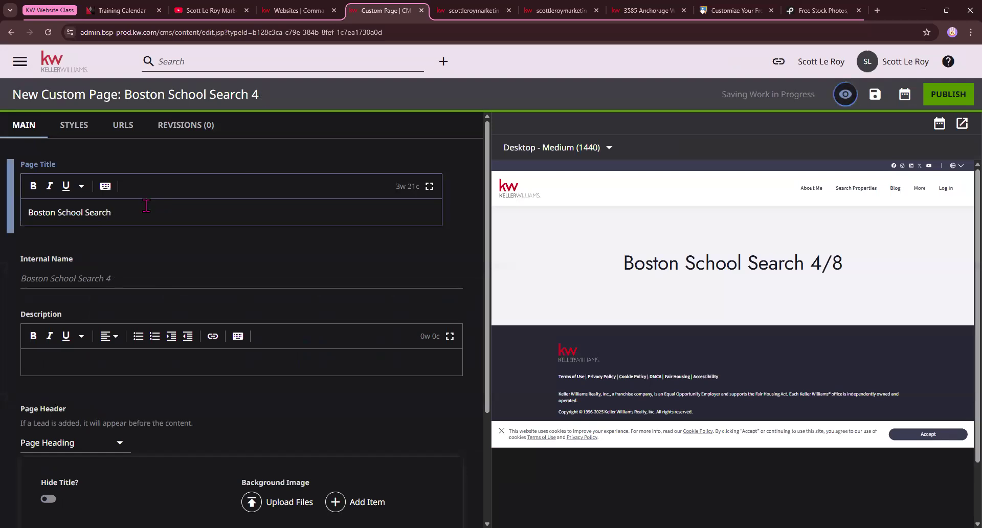
Set the page's internal name to 'Boston School Search 4/8'
{"action": "left_click", "coordinate": [147, 281]}
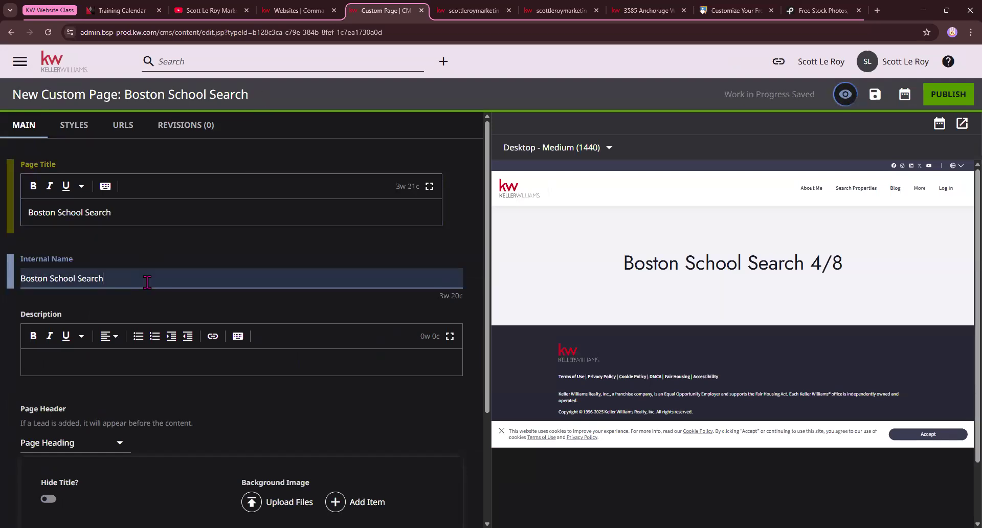
{"action": "type", "text": "4/8"}
{"action": "scroll", "coordinate": [147, 281], "scroll_direction": "down", "scroll_amount": 1}
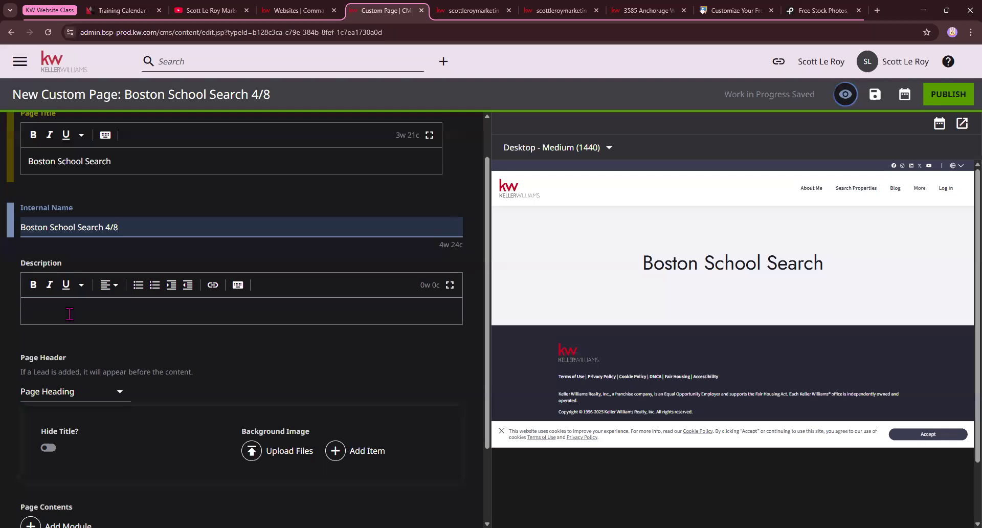
{"action": "scroll", "coordinate": [66, 327], "scroll_direction": "down", "scroll_amount": 2}
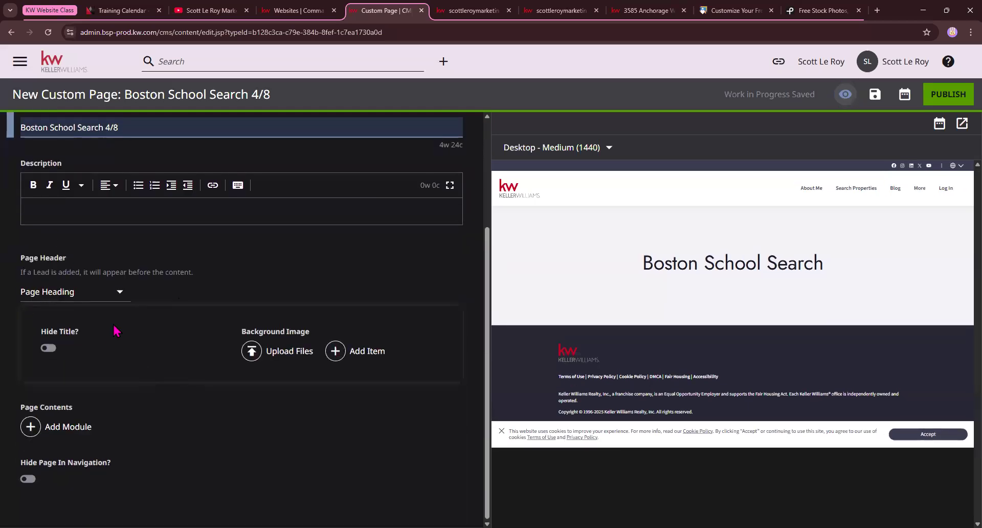
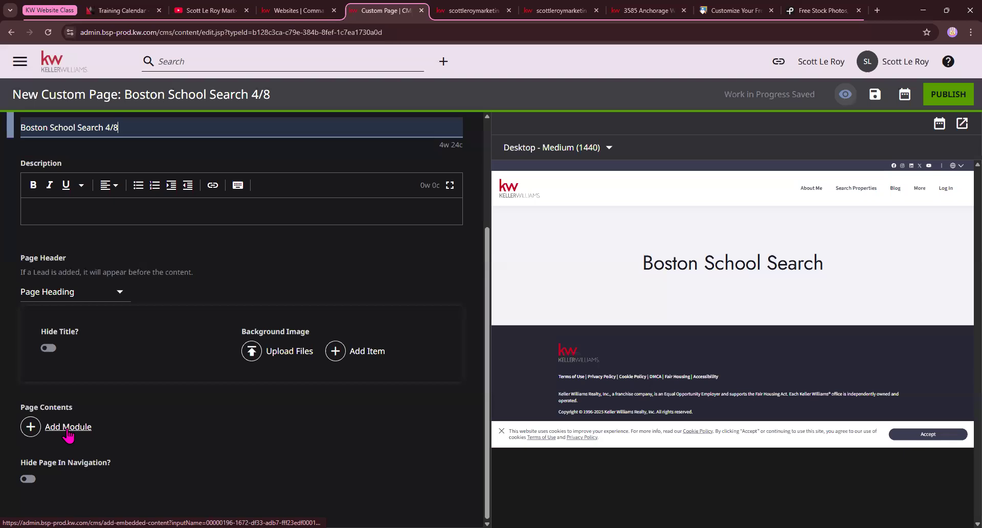
Add an HTML Embed module from Additional Modules and open its Shared embeds list
{"action": "left_click", "coordinate": [31, 428]}
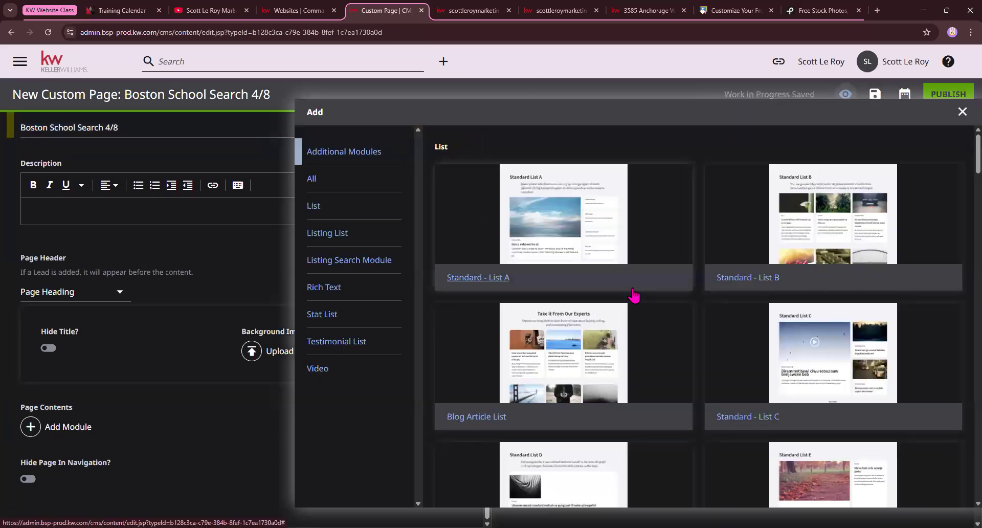
{"action": "scroll", "coordinate": [634, 296], "scroll_direction": "down", "scroll_amount": 20}
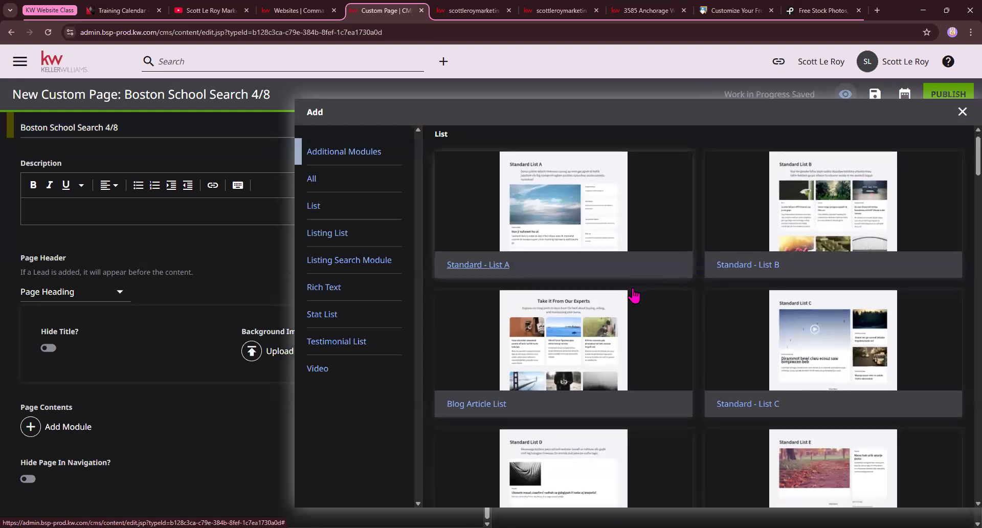
{"action": "scroll", "coordinate": [634, 295], "scroll_direction": "down", "scroll_amount": 10}
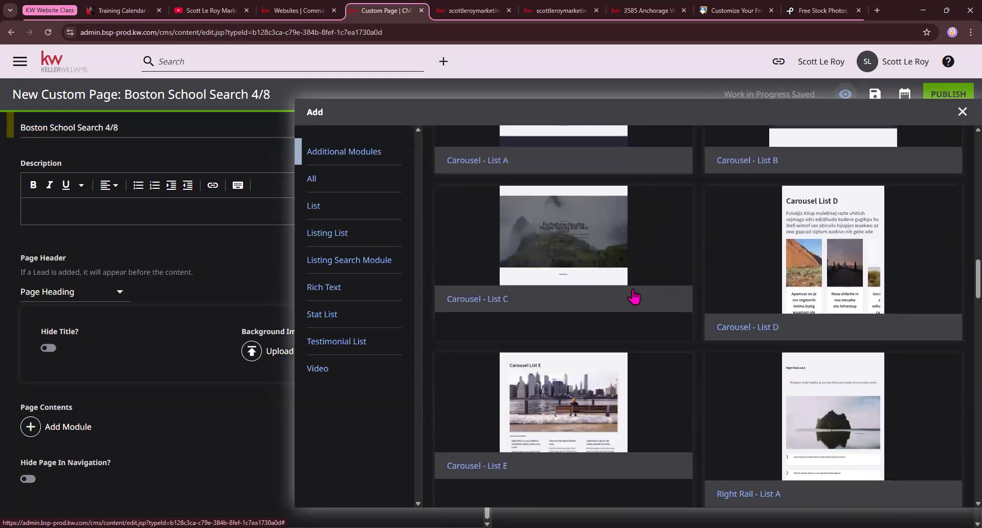
{"action": "scroll", "coordinate": [638, 295], "scroll_direction": "down", "scroll_amount": 15}
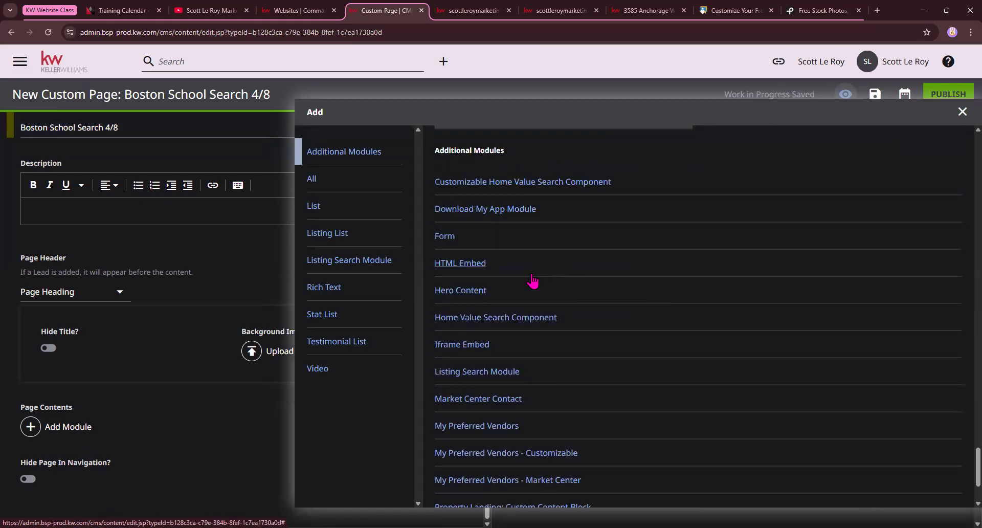
{"action": "left_click", "coordinate": [471, 266]}
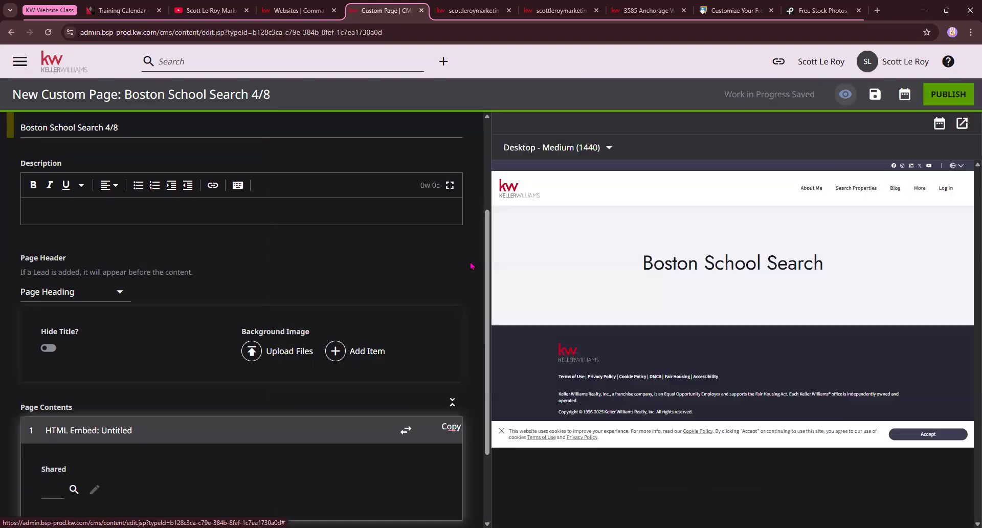
{"action": "scroll", "coordinate": [301, 330], "scroll_direction": "down", "scroll_amount": 2}
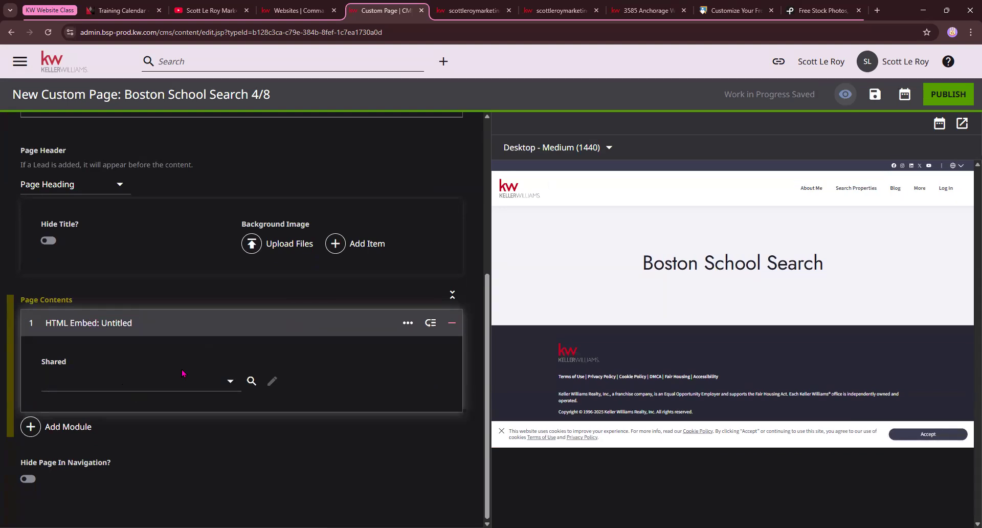
{"action": "left_click", "coordinate": [230, 383]}
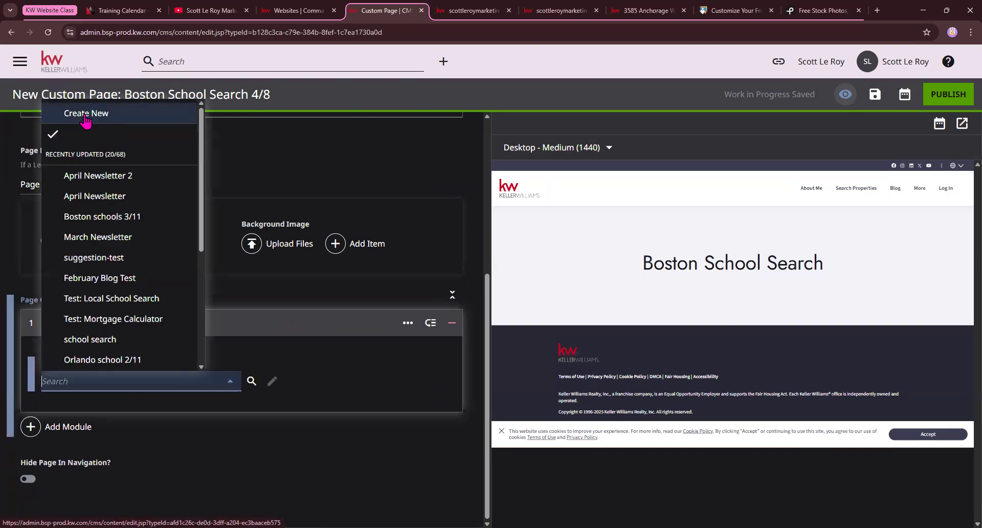
Create a new shared embed with the pasted Boston iframe code wrapped in a <center> tag
{"action": "left_click", "coordinate": [100, 116]}
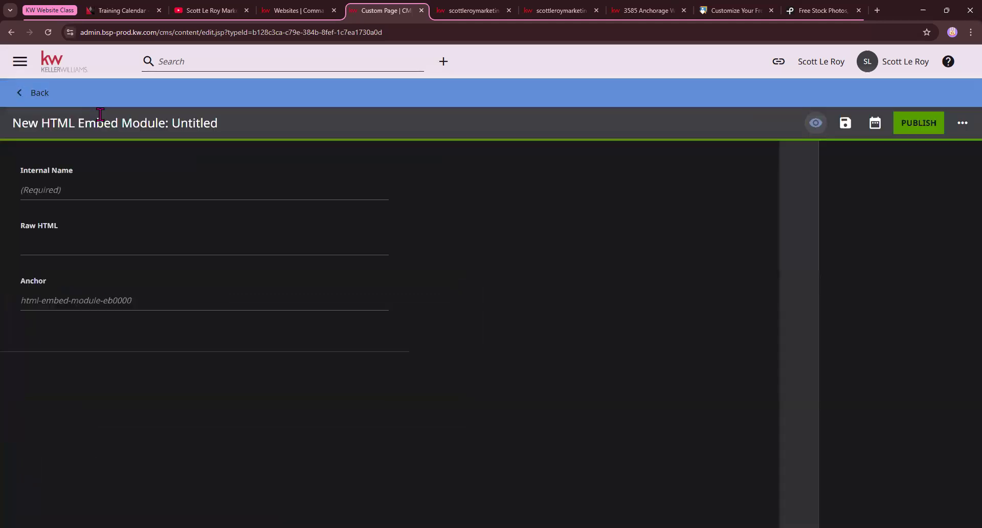
{"action": "left_click_drag", "start_coordinate": [15, 124], "coordinate": [237, 127]}
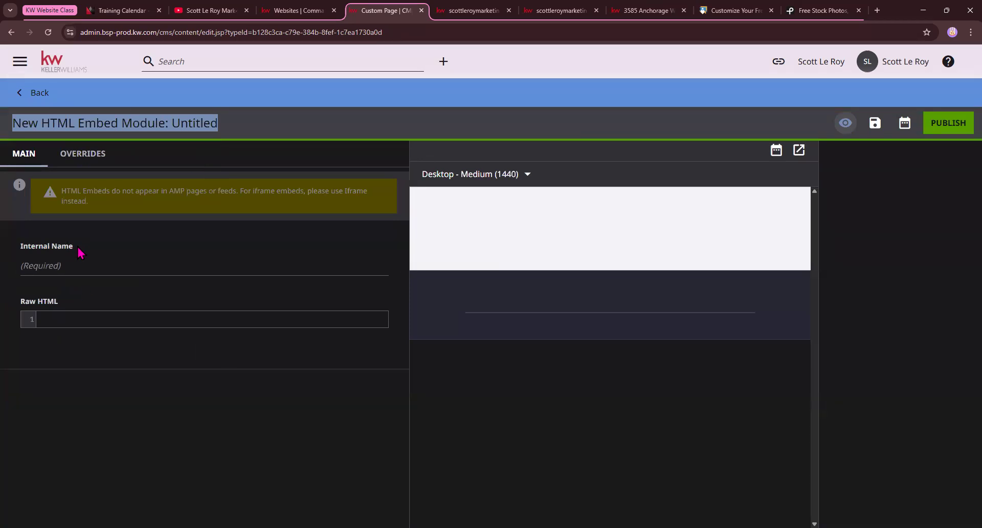
{"action": "right_click", "coordinate": [47, 318]}
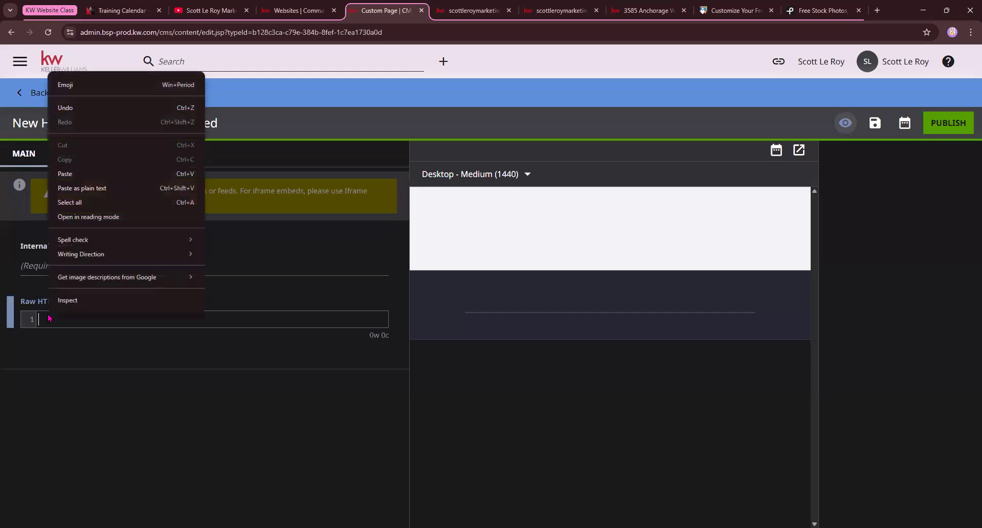
{"action": "left_click", "coordinate": [87, 179]}
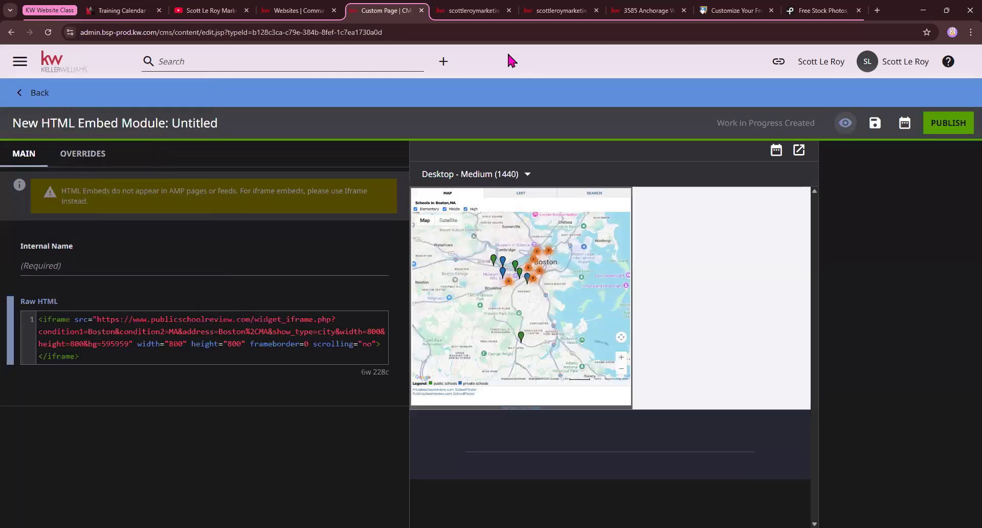
{"action": "left_click", "coordinate": [38, 323]}
{"action": "type", "text": "<cc"}
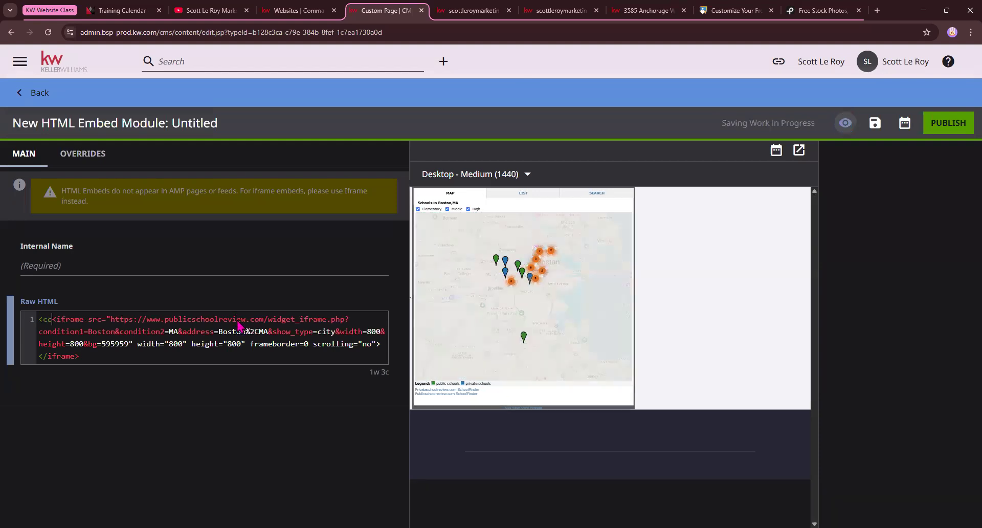
{"action": "type", "text": "nter>"}
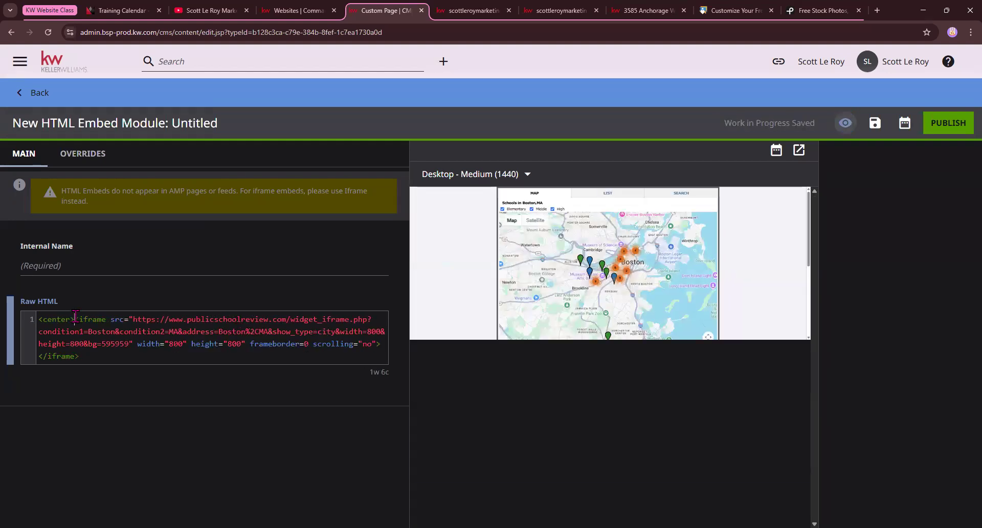
{"action": "left_click_drag", "start_coordinate": [74, 318], "coordinate": [38, 320]}
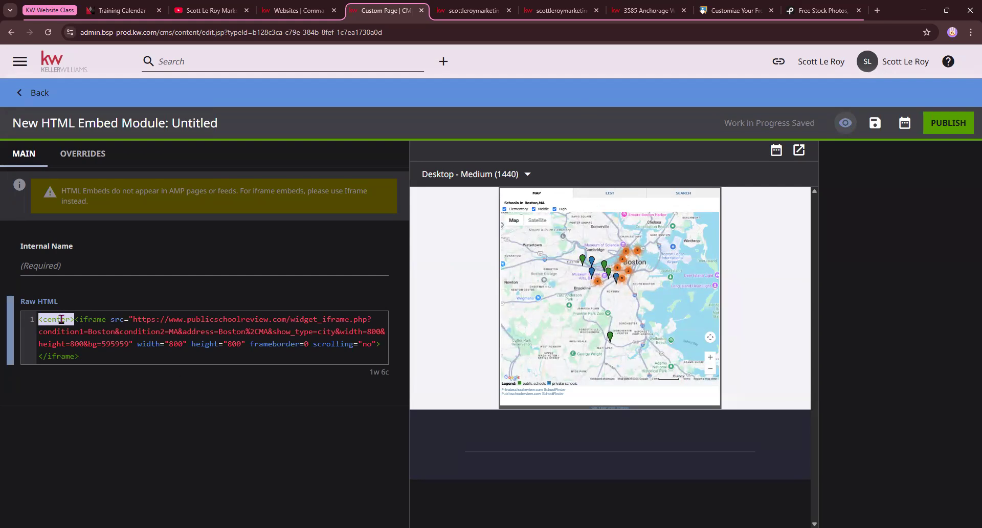
Name the embed 'boston 4/8', publish it, and go back to the custom page
{"action": "left_click", "coordinate": [67, 267]}
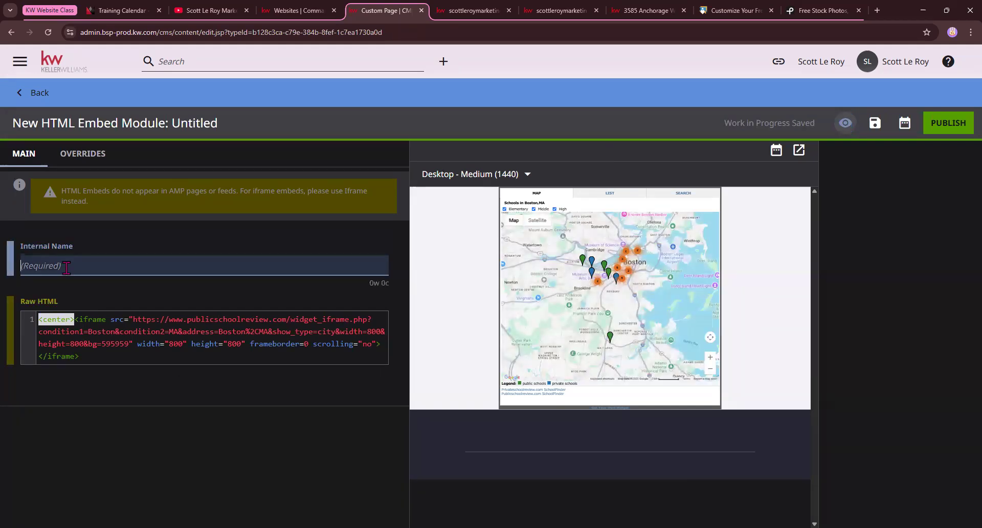
{"action": "type", "text": "boston 4/8"}
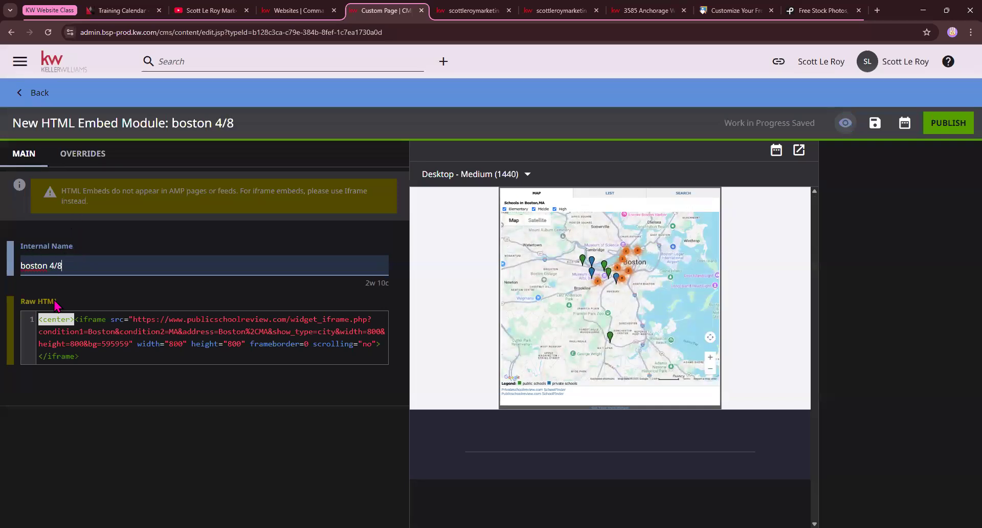
{"action": "left_click", "coordinate": [941, 131]}
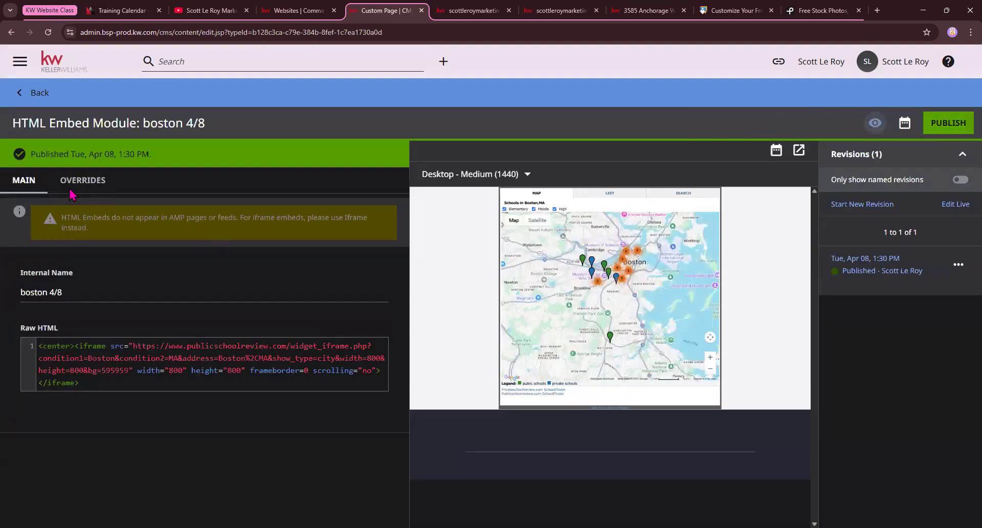
{"action": "left_click_drag", "start_coordinate": [28, 153], "coordinate": [162, 167]}
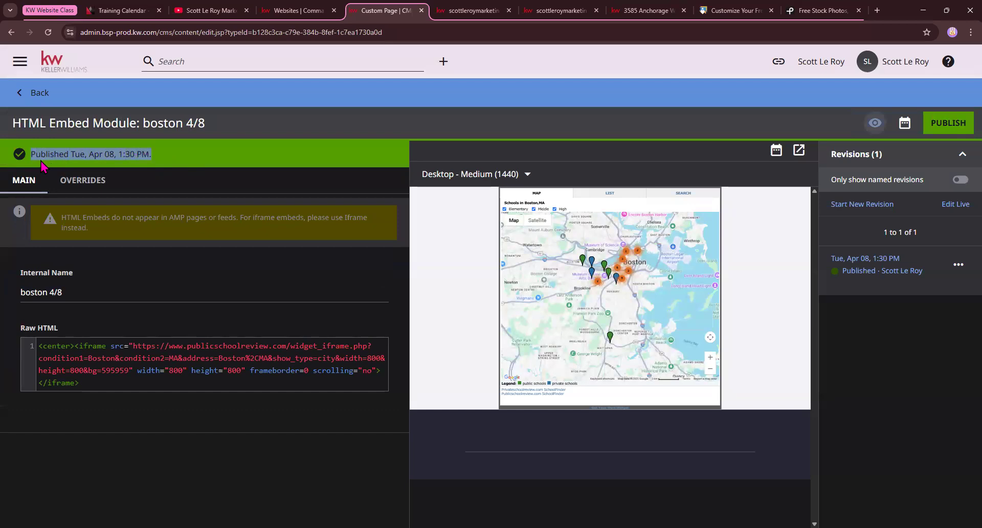
{"action": "left_click", "coordinate": [30, 92]}
{"action": "left_click_drag", "start_coordinate": [15, 94], "coordinate": [324, 94]}
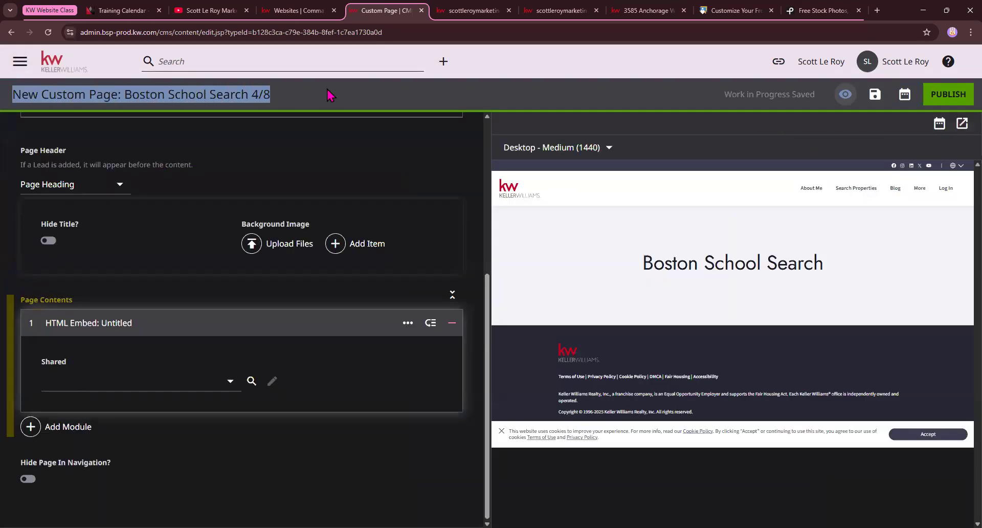
Choose the 'boston 4/8' shared embed and check the schools map in the preview
{"action": "left_click", "coordinate": [231, 382]}
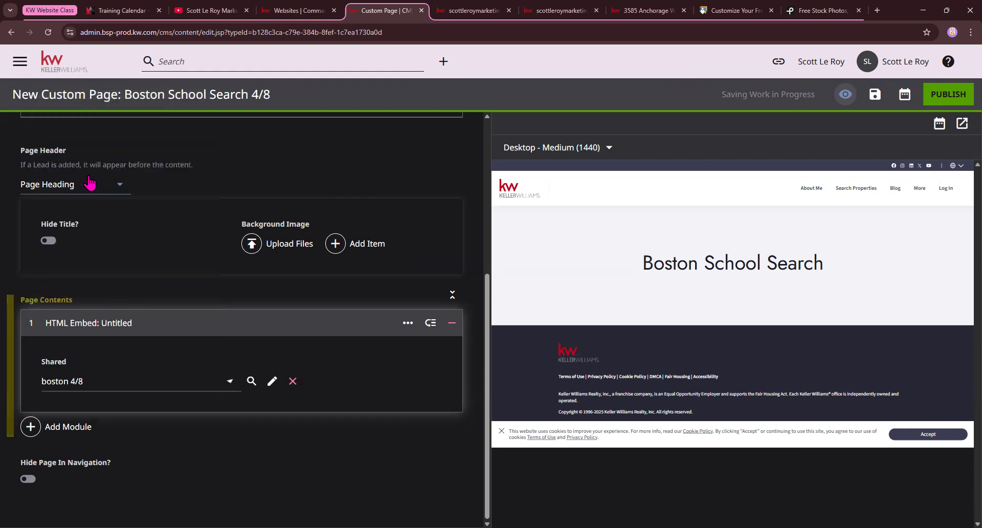
{"action": "left_click", "coordinate": [87, 176]}
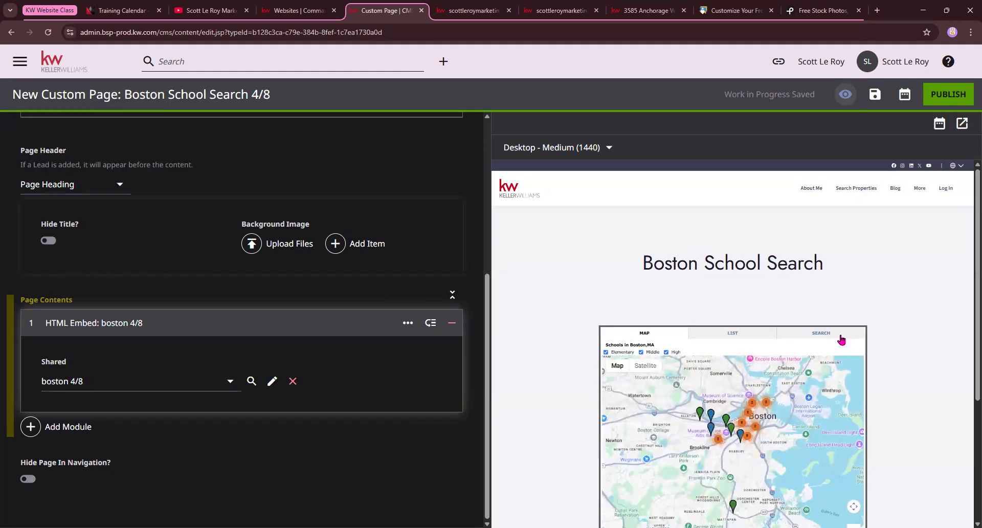
{"action": "scroll", "coordinate": [768, 353], "scroll_direction": "down", "scroll_amount": 3}
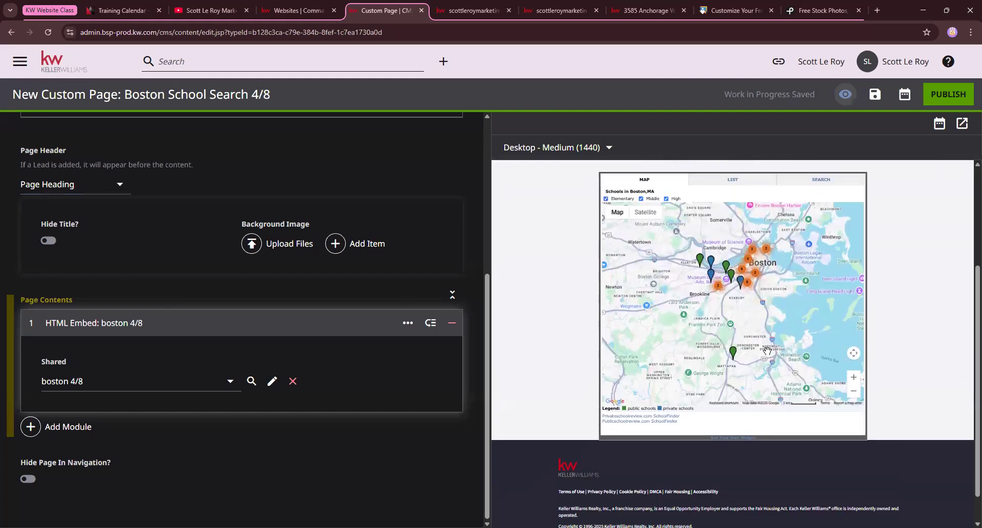
{"action": "scroll", "coordinate": [767, 351], "scroll_direction": "up", "scroll_amount": 1}
{"action": "scroll", "coordinate": [767, 350], "scroll_direction": "down", "scroll_amount": 1}
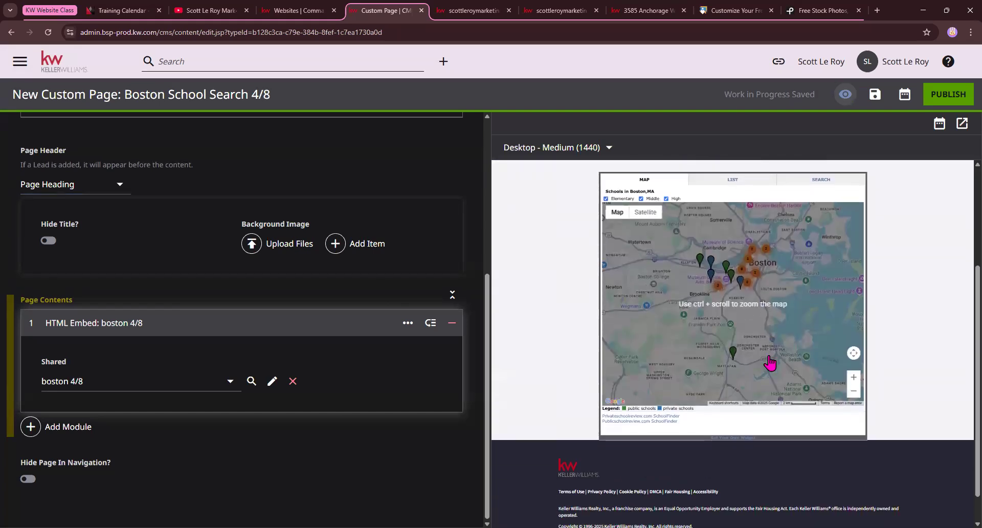
{"action": "scroll", "coordinate": [768, 348], "scroll_direction": "up", "scroll_amount": 2}
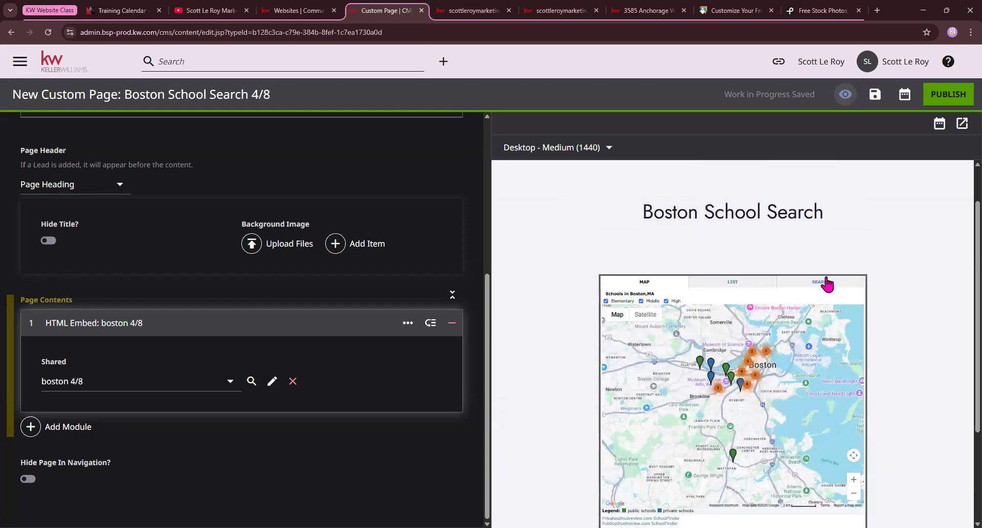
{"action": "scroll", "coordinate": [732, 279], "scroll_direction": "down", "scroll_amount": 1}
{"action": "scroll", "coordinate": [732, 278], "scroll_direction": "down", "scroll_amount": 4}
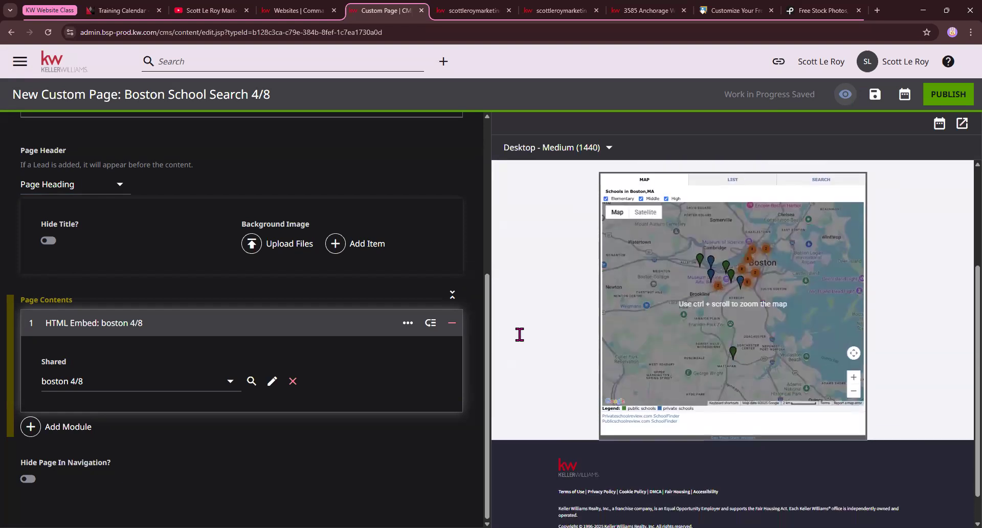
{"action": "left_click", "coordinate": [31, 427]}
{"action": "scroll", "coordinate": [659, 327], "scroll_direction": "down", "scroll_amount": 10}
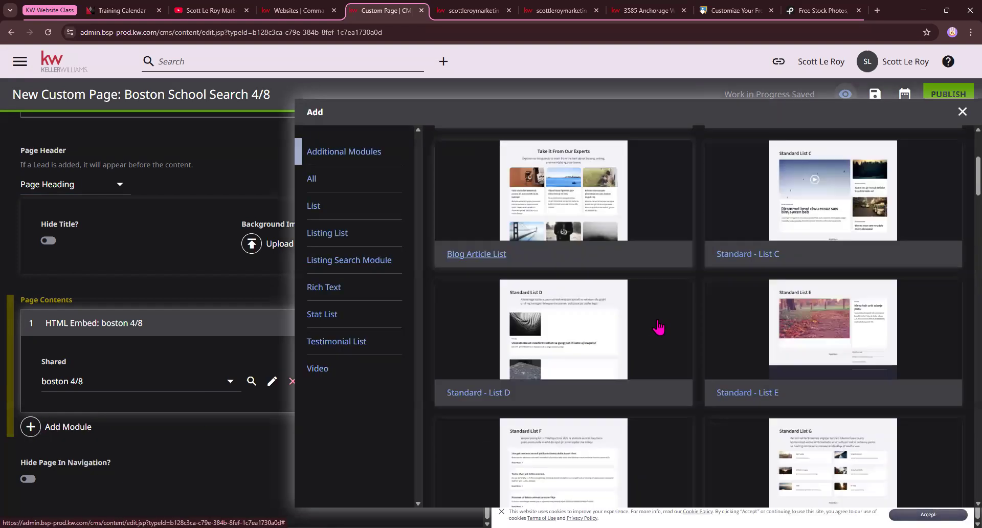
{"action": "scroll", "coordinate": [658, 327], "scroll_direction": "down", "scroll_amount": 15}
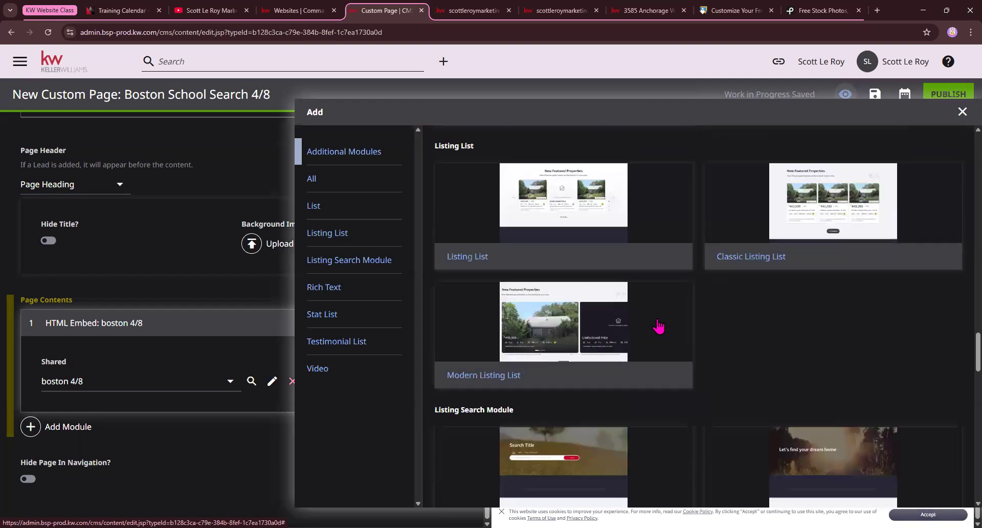
{"action": "scroll", "coordinate": [659, 326], "scroll_direction": "down", "scroll_amount": 10}
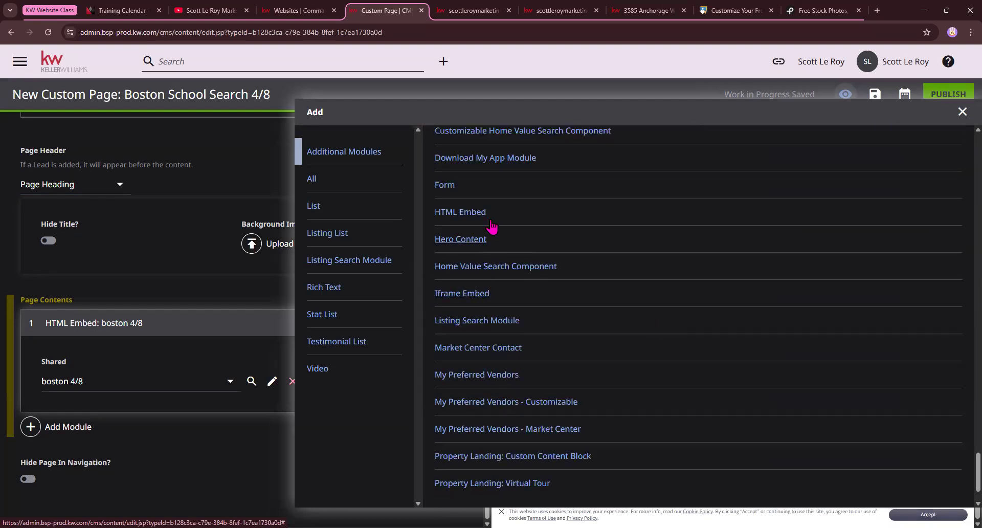
{"action": "left_click", "coordinate": [459, 193]}
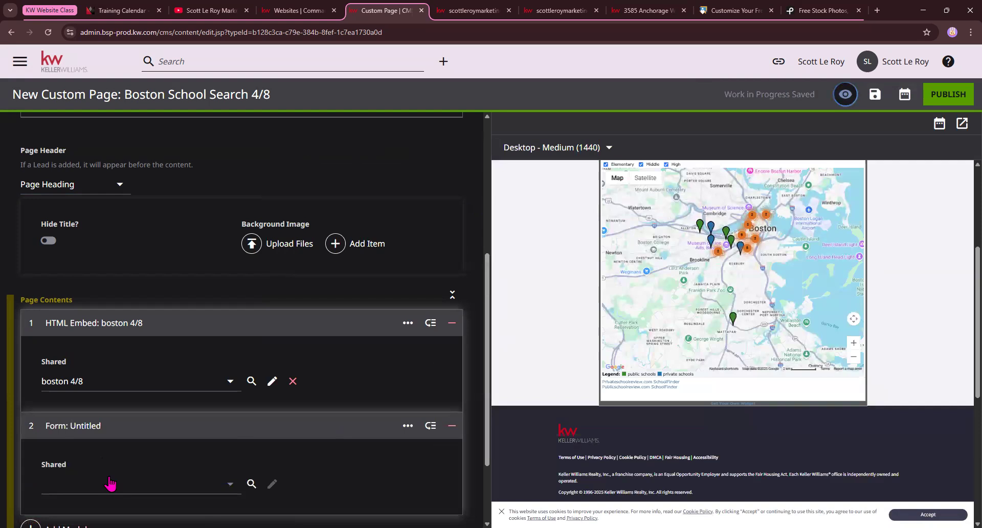
{"action": "left_click", "coordinate": [110, 481]}
{"action": "left_click", "coordinate": [111, 459]}
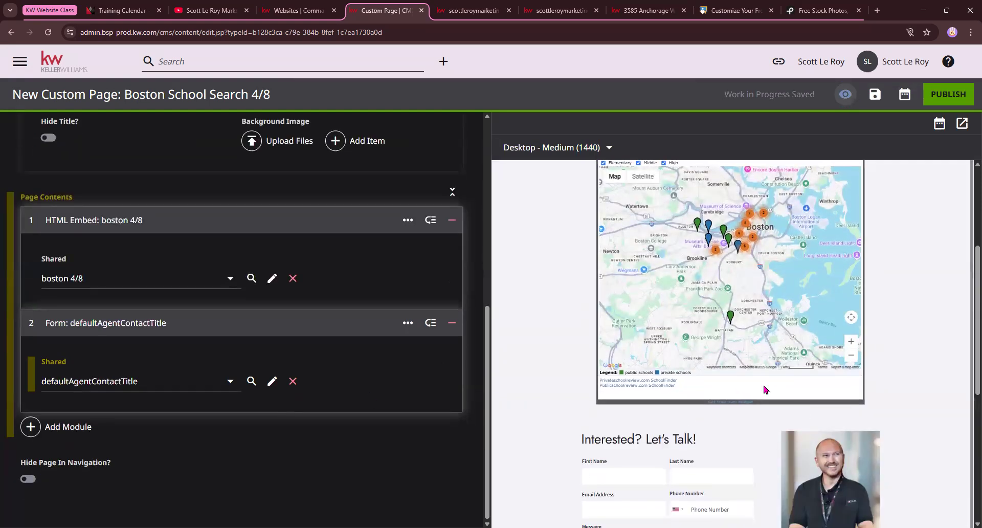
{"action": "scroll", "coordinate": [765, 390], "scroll_direction": "up", "scroll_amount": 4}
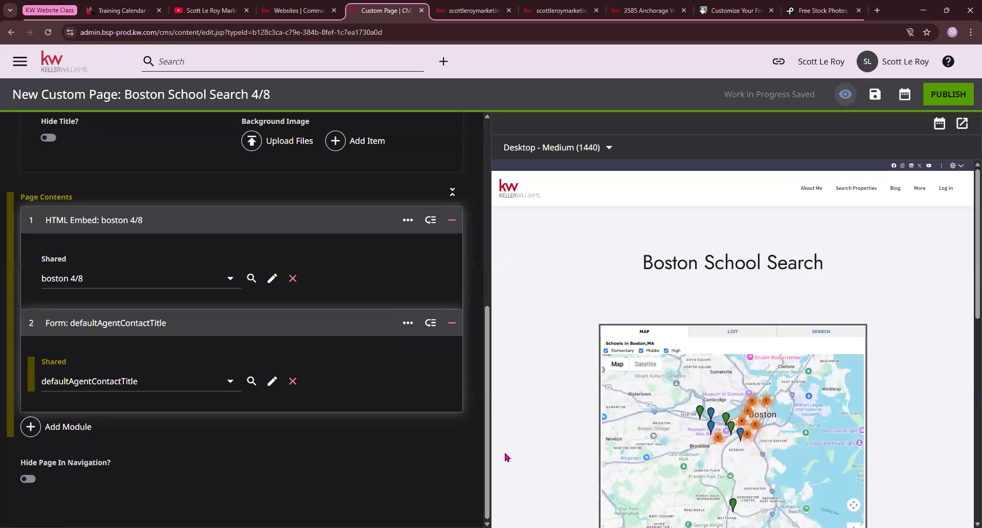
{"action": "left_click_drag", "start_coordinate": [39, 95], "coordinate": [117, 93]}
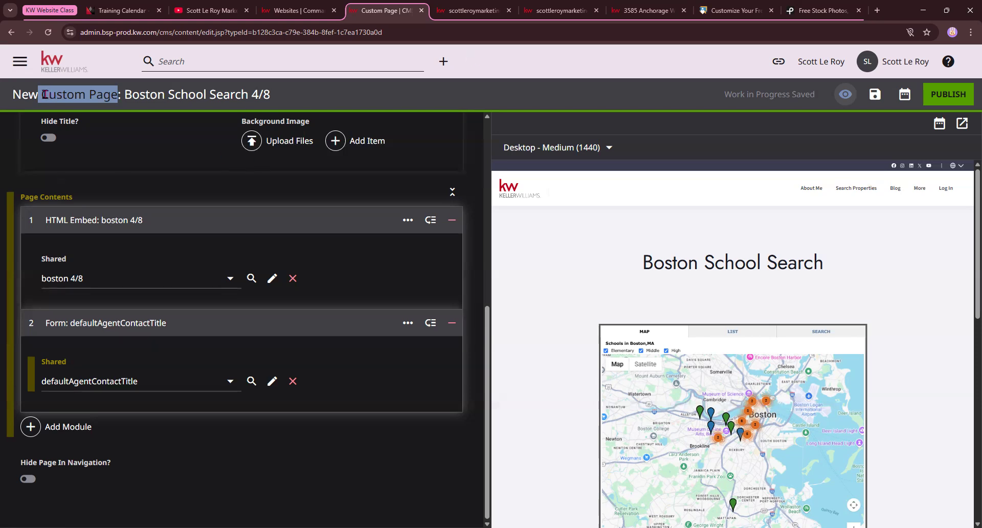
{"action": "left_click", "coordinate": [99, 95]}
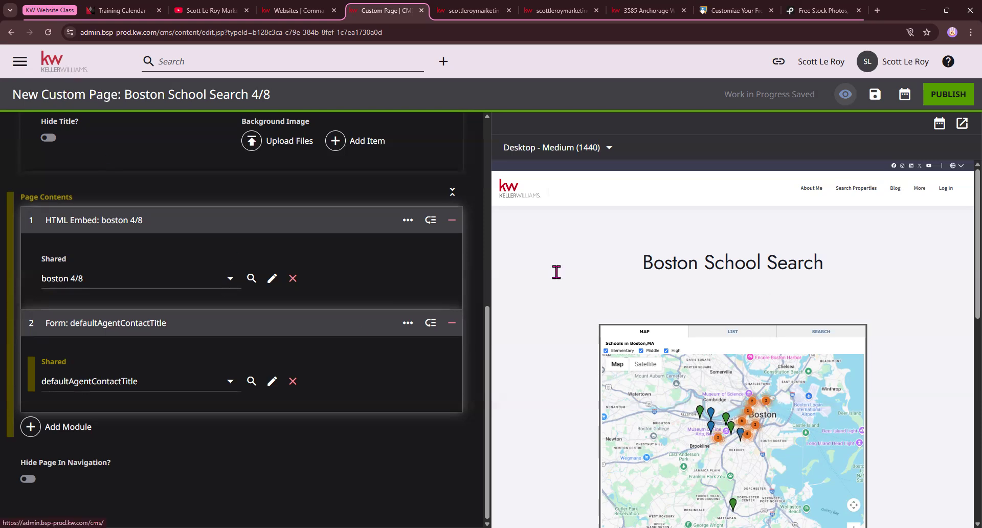
Leave the custom page editor and start from the Quick Start Property Landing Page Template
{"action": "left_click", "coordinate": [58, 67]}
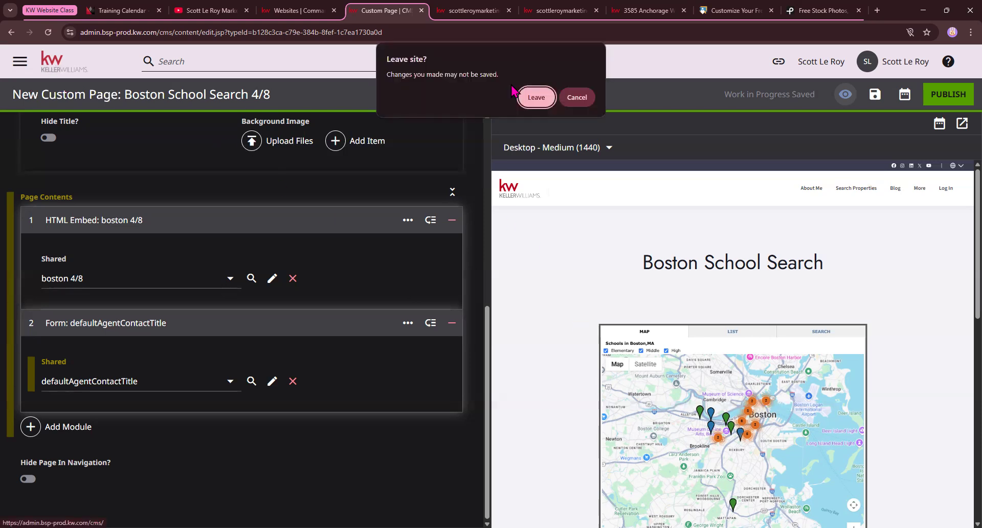
{"action": "left_click", "coordinate": [536, 102]}
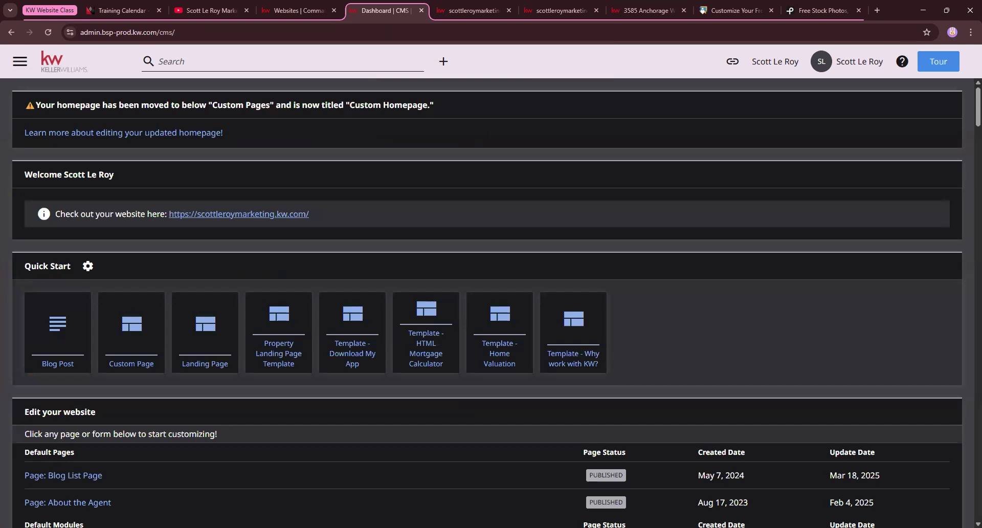
{"action": "left_click_drag", "start_coordinate": [24, 265], "coordinate": [71, 267]}
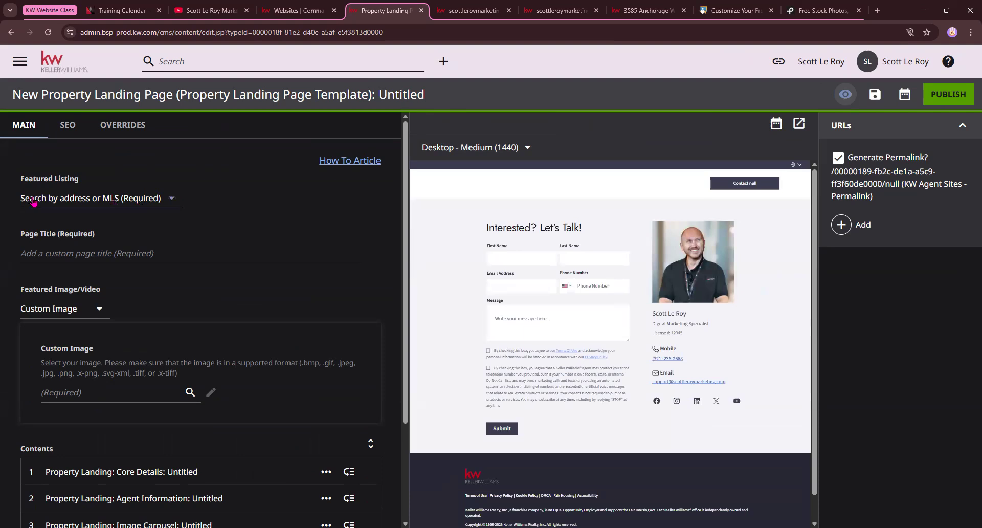
{"action": "left_click", "coordinate": [133, 198]}
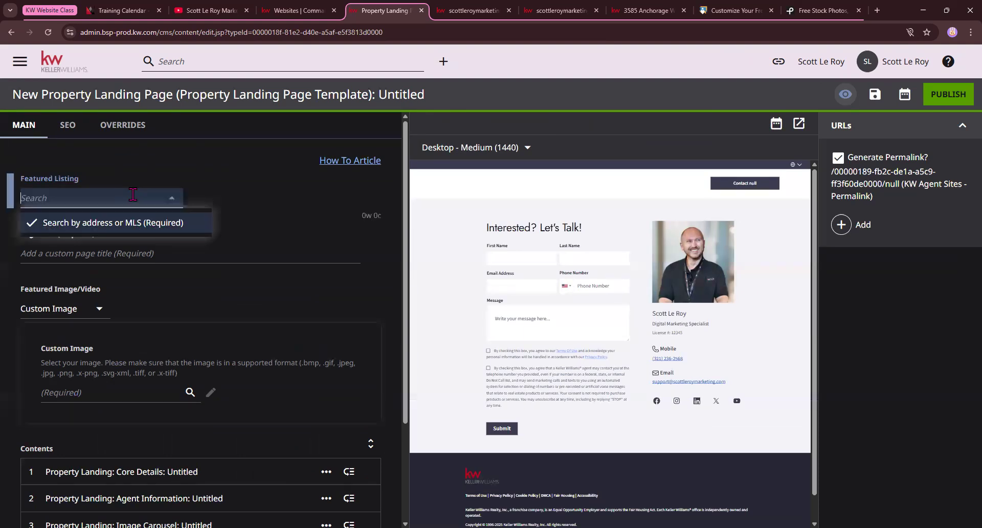
{"action": "left_click", "coordinate": [646, 10]}
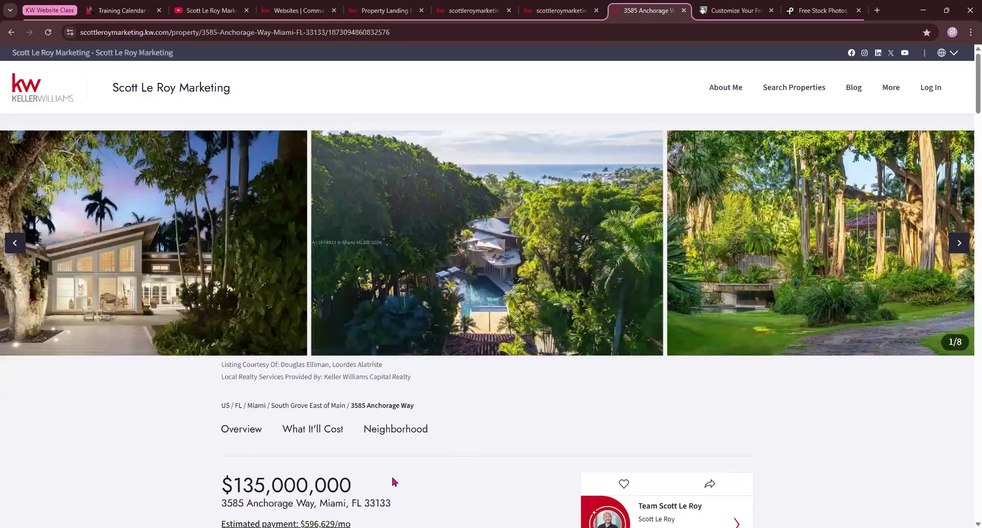
{"action": "scroll", "coordinate": [402, 463], "scroll_direction": "down", "scroll_amount": 4}
{"action": "left_click_drag", "start_coordinate": [390, 298], "coordinate": [221, 304]}
{"action": "key", "text": "ctrl+c"}
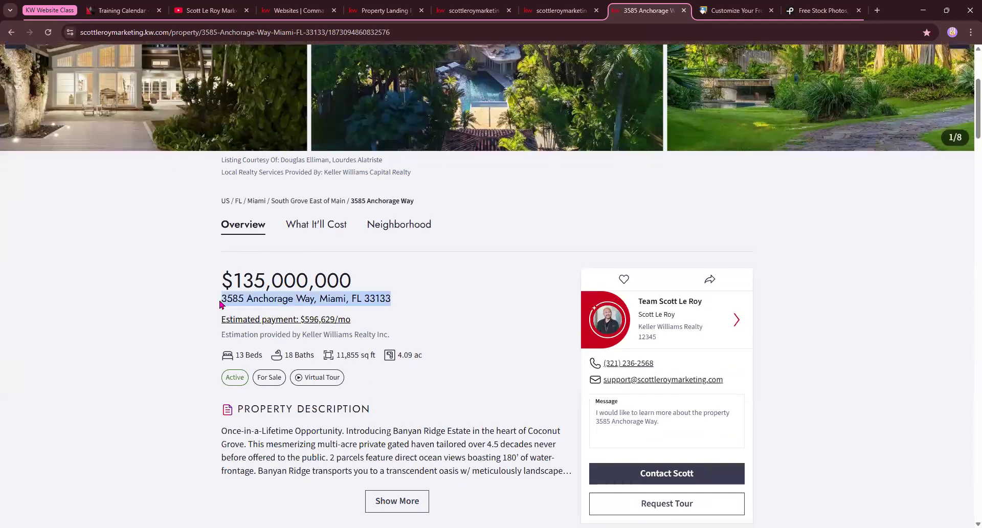
{"action": "left_click", "coordinate": [300, 10]}
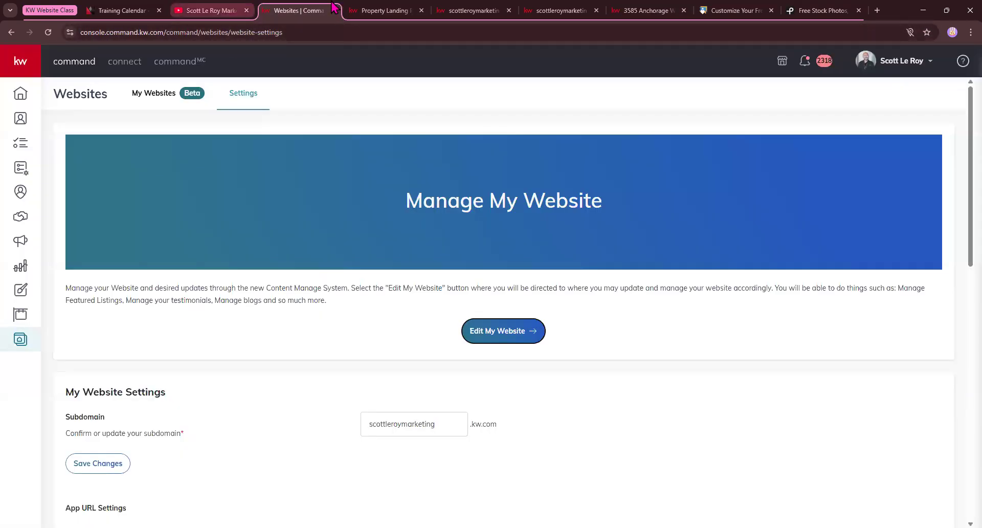
{"action": "left_click", "coordinate": [358, 10]}
{"action": "key", "text": "ctrl+v"}
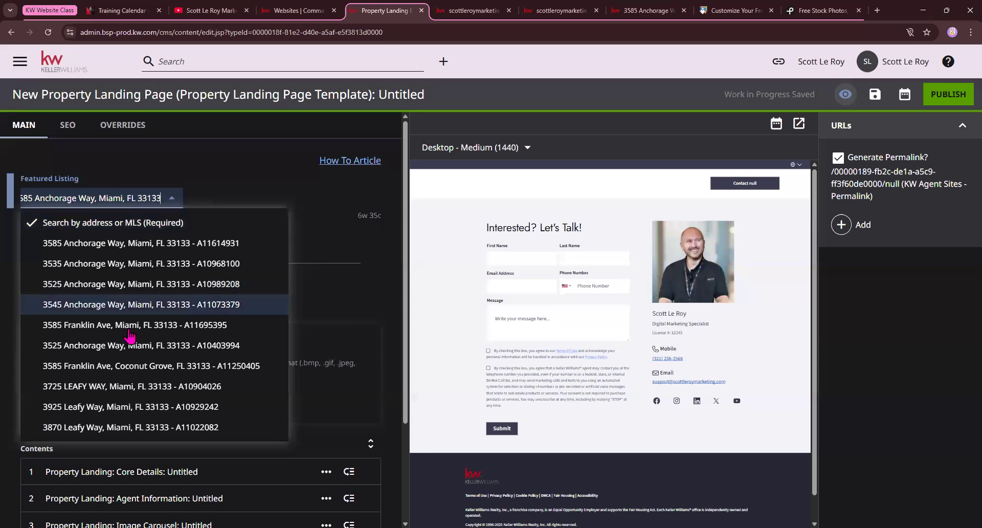
{"action": "left_click", "coordinate": [116, 249]}
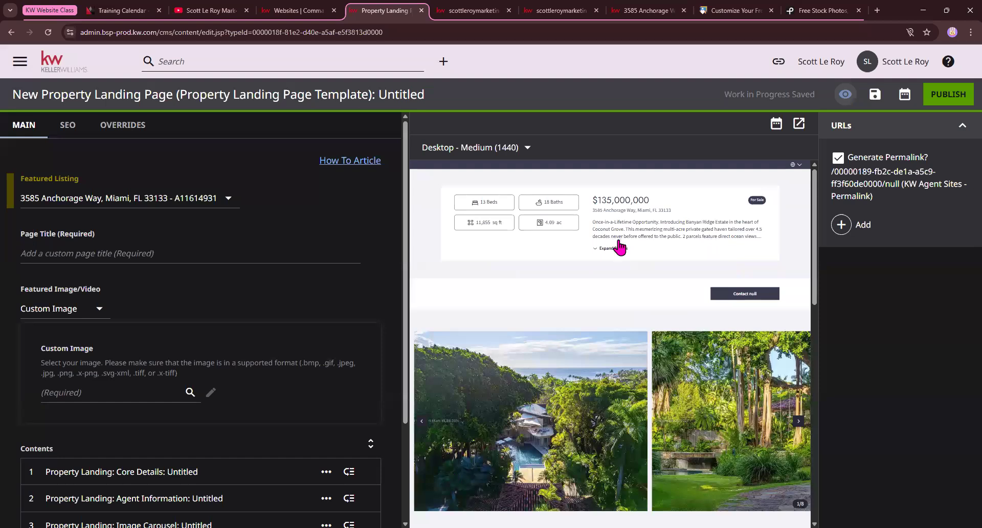
Scroll through the preview to review the $135,000,000 listing's photos, map and contact form
{"action": "scroll", "coordinate": [609, 412], "scroll_direction": "down", "scroll_amount": 3}
{"action": "scroll", "coordinate": [615, 351], "scroll_direction": "up", "scroll_amount": 3}
{"action": "scroll", "coordinate": [591, 215], "scroll_direction": "down", "scroll_amount": 5}
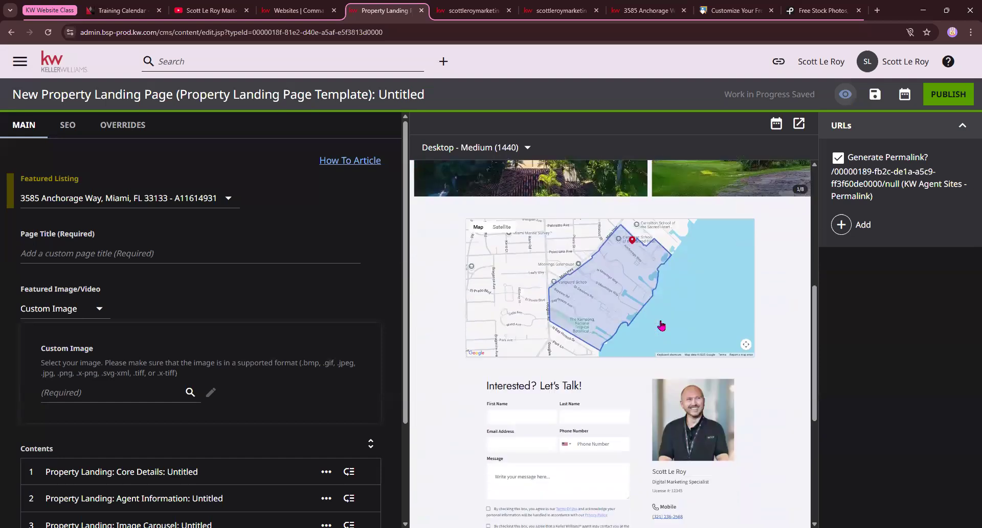
{"action": "scroll", "coordinate": [615, 310], "scroll_direction": "down", "scroll_amount": 3}
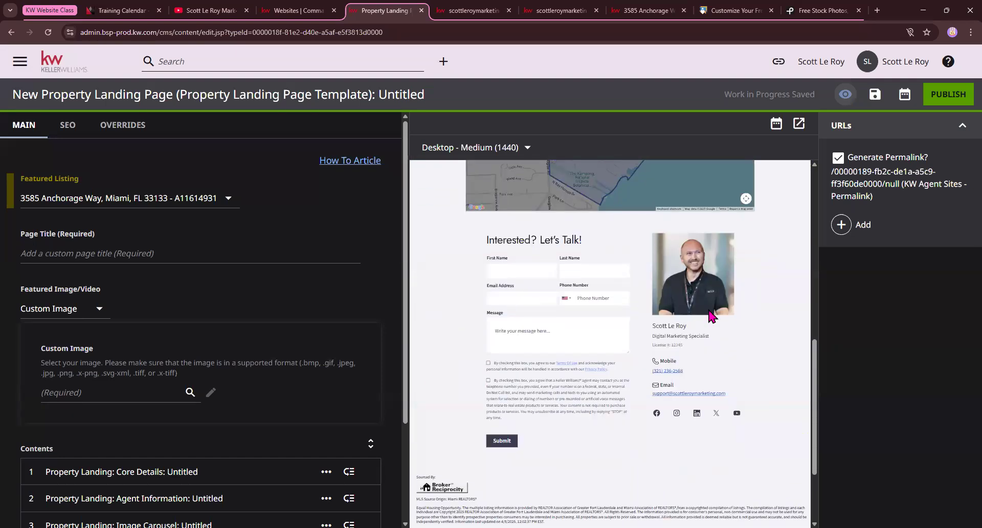
{"action": "scroll", "coordinate": [628, 279], "scroll_direction": "down", "scroll_amount": 2}
{"action": "scroll", "coordinate": [624, 285], "scroll_direction": "up", "scroll_amount": 6}
{"action": "scroll", "coordinate": [614, 296], "scroll_direction": "down", "scroll_amount": 3}
{"action": "scroll", "coordinate": [563, 358], "scroll_direction": "down", "scroll_amount": 3}
{"action": "left_click_drag", "start_coordinate": [499, 370], "coordinate": [422, 360]}
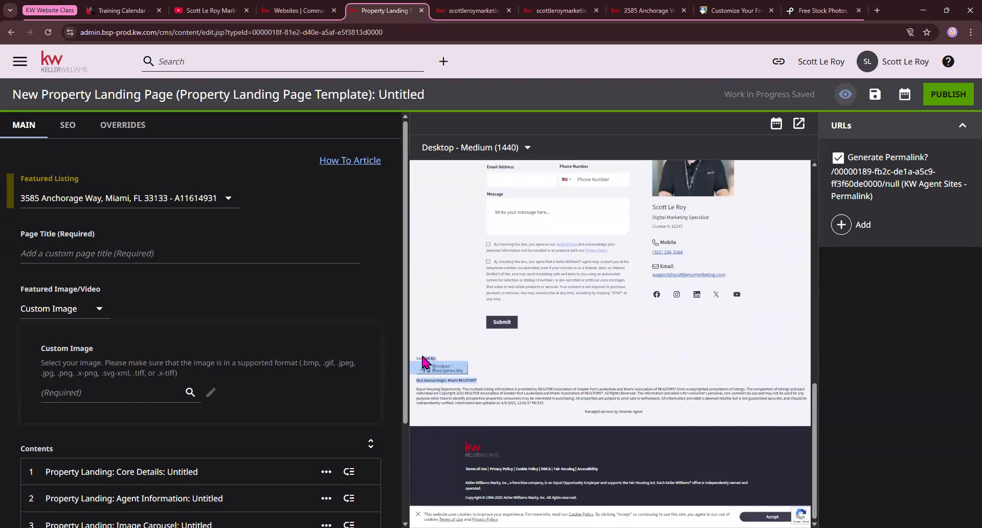
{"action": "scroll", "coordinate": [595, 358], "scroll_direction": "up", "scroll_amount": 6}
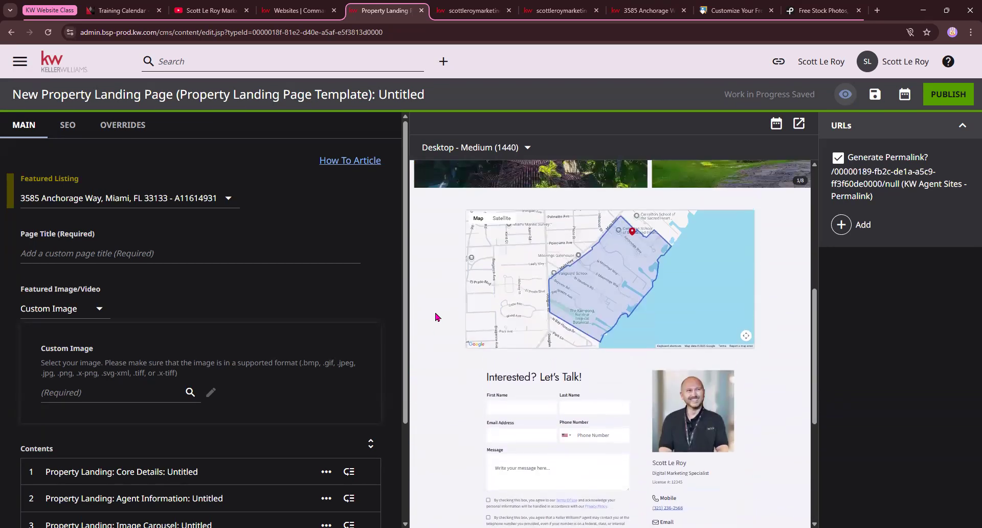
{"action": "left_click", "coordinate": [42, 252]}
{"action": "key", "text": "ctrl+v"}
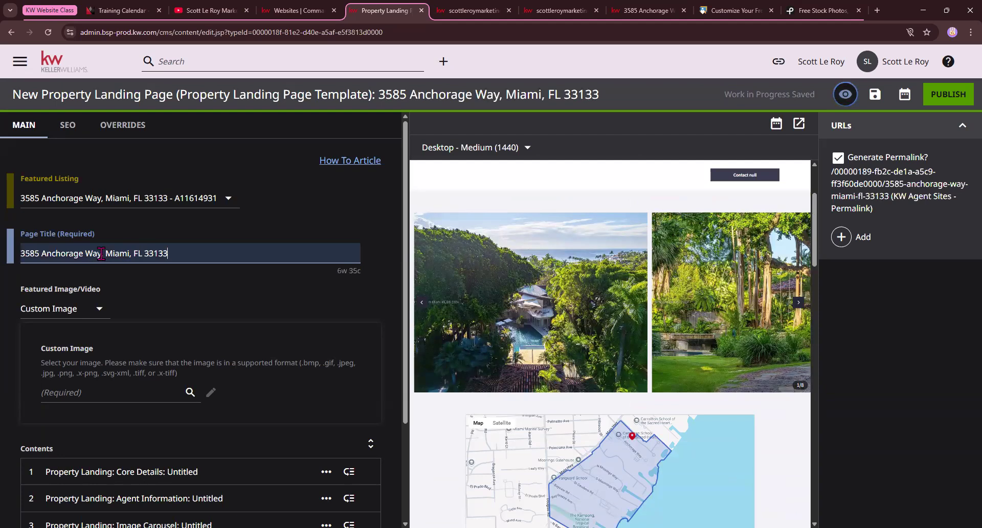
{"action": "key", "text": "ctrl+shift+Left"}
{"action": "key", "text": "ctrl+shift+Left"}
{"action": "key", "text": "ctrl+shift+Left"}
{"action": "key", "text": "ctrl+shift+Left"}
{"action": "key", "text": "ctrl+shift+Left"}
{"action": "key", "text": "BackSpace"}
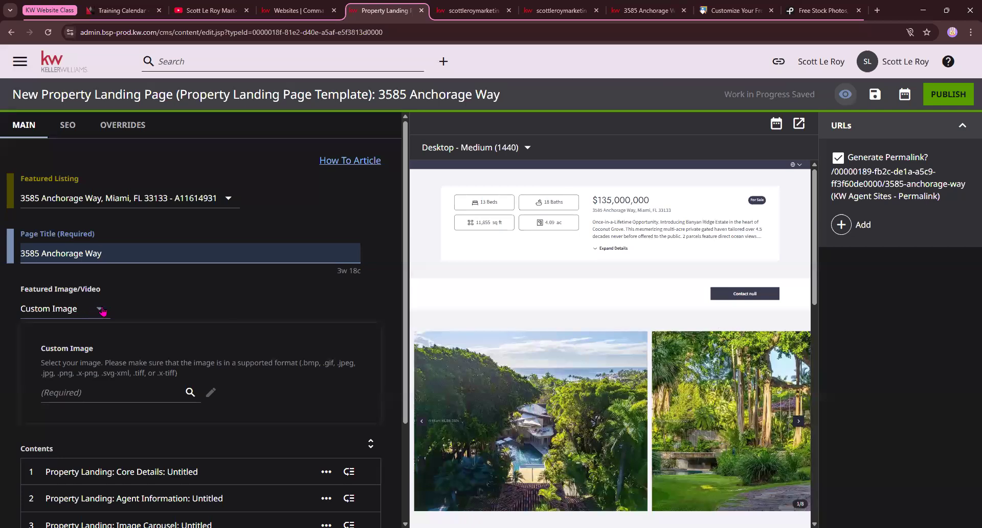
{"action": "left_click", "coordinate": [190, 392]}
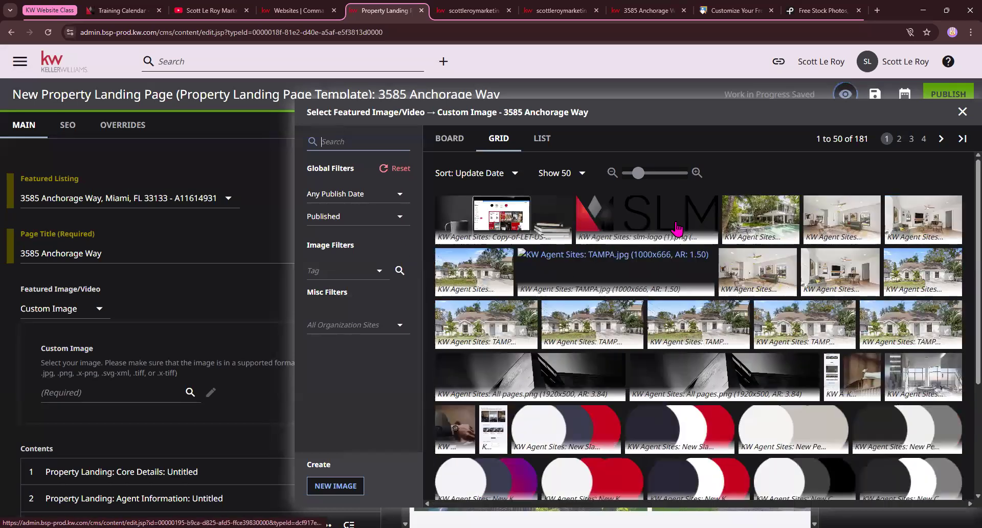
Set Resizer (2).jpg, the poolside white house photo, as the custom featured image
{"action": "left_click", "coordinate": [767, 218]}
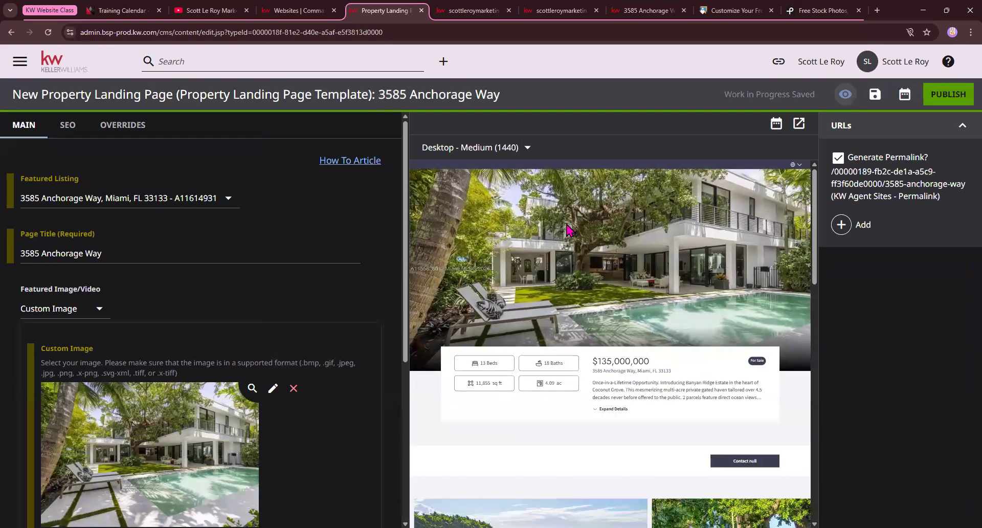
{"action": "scroll", "coordinate": [143, 319], "scroll_direction": "down", "scroll_amount": 5}
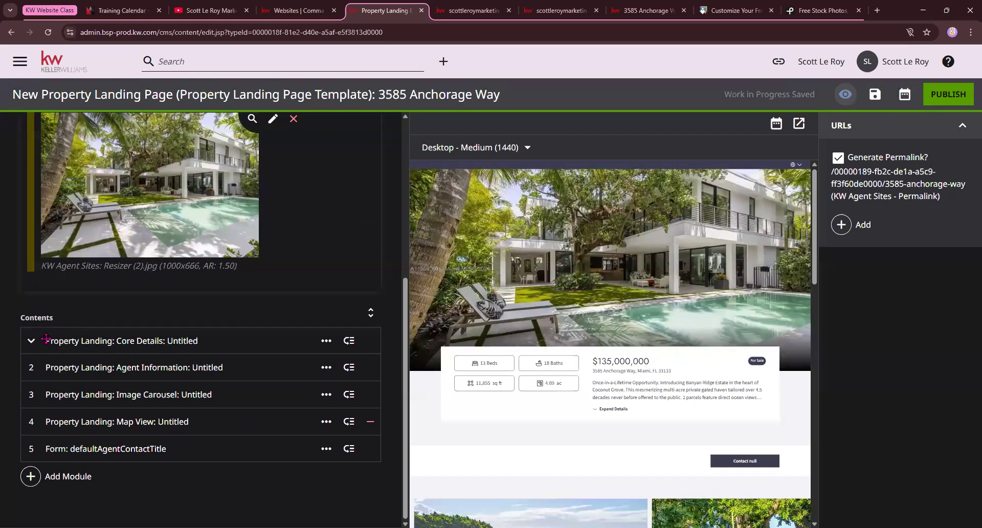
{"action": "left_click", "coordinate": [41, 341]}
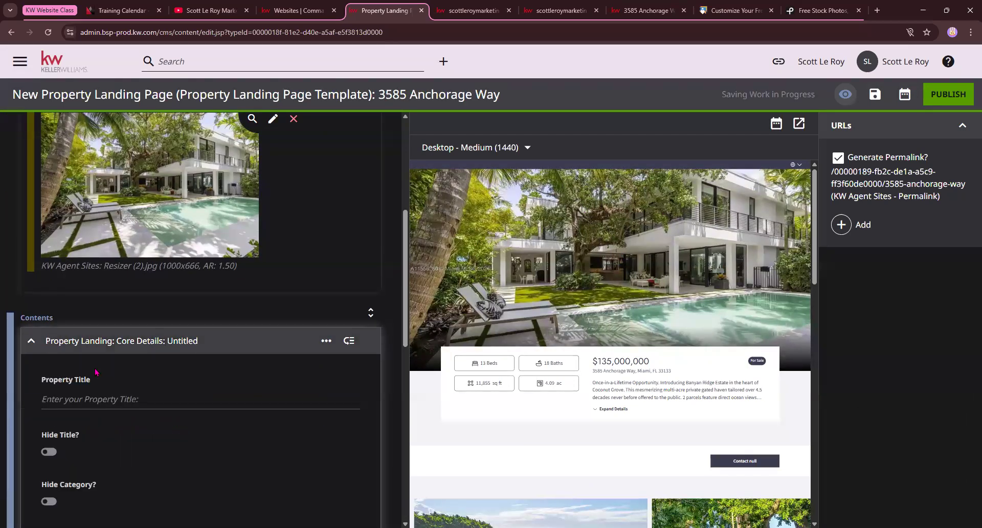
{"action": "left_click", "coordinate": [85, 400]}
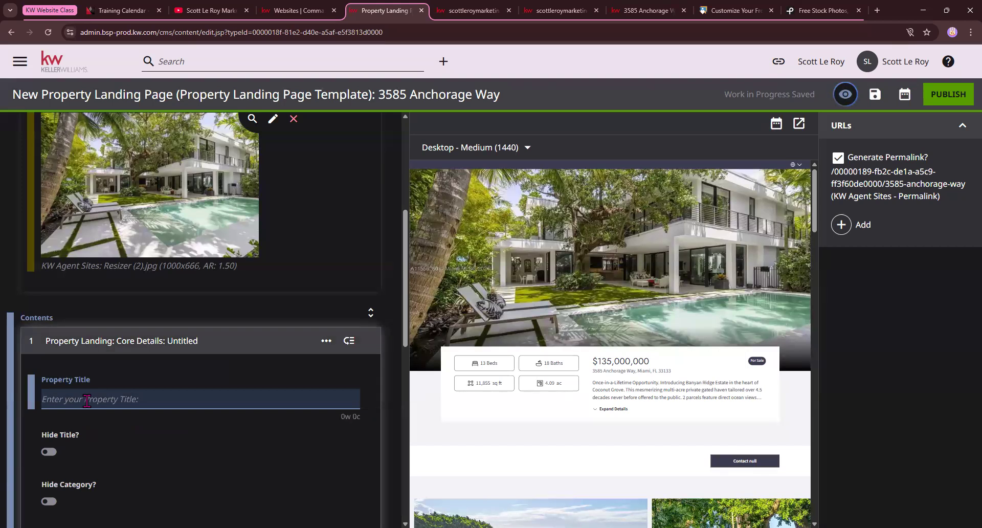
{"action": "key", "text": "ctrl+v"}
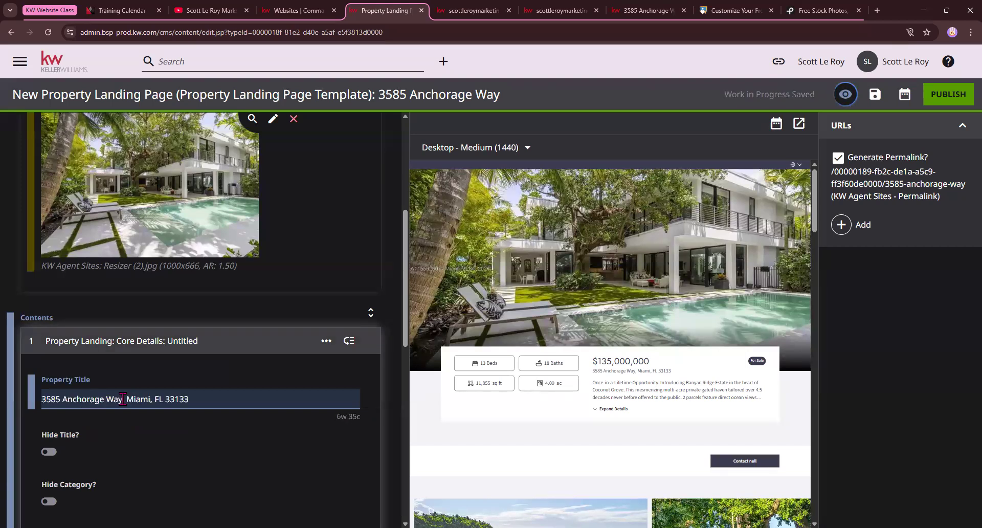
{"action": "left_click_drag", "start_coordinate": [122, 399], "coordinate": [262, 396]}
{"action": "key", "text": "BackSpace"}
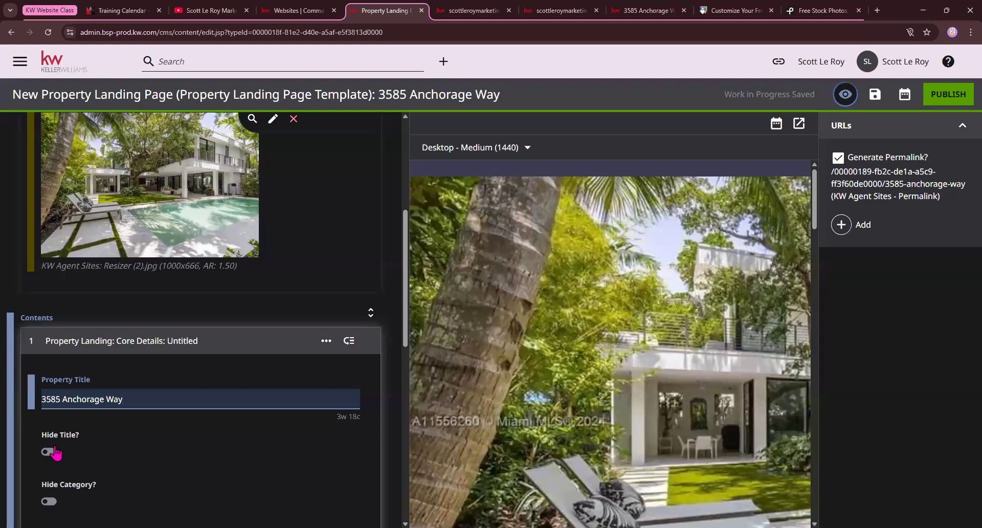
Turn on Hide Price, then collapse the Core Details module
{"action": "scroll", "coordinate": [53, 405], "scroll_direction": "down", "scroll_amount": 2}
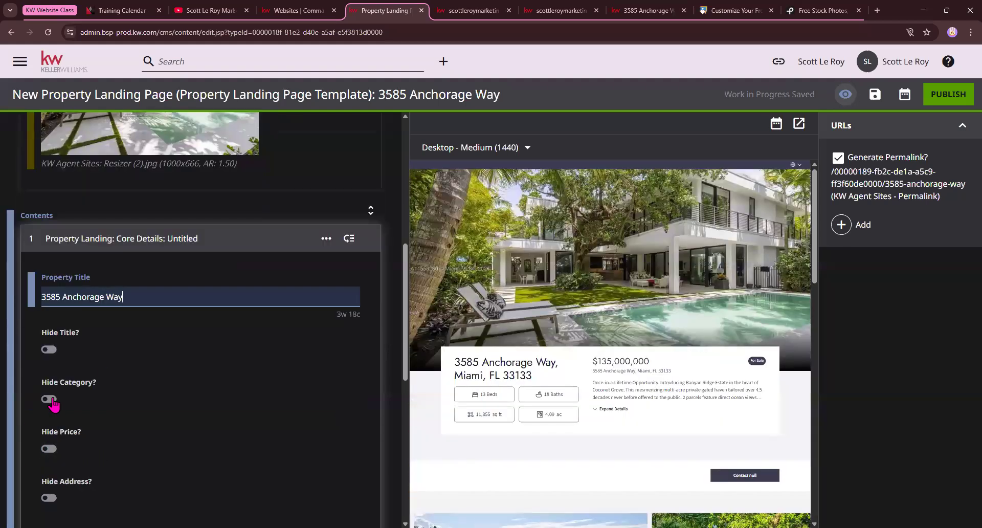
{"action": "scroll", "coordinate": [99, 358], "scroll_direction": "down", "scroll_amount": 1}
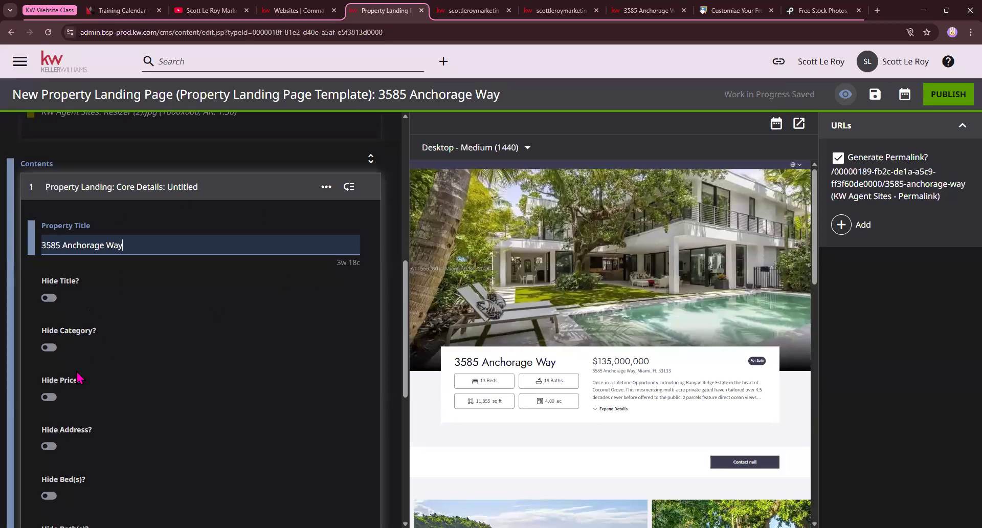
{"action": "scroll", "coordinate": [79, 370], "scroll_direction": "down", "scroll_amount": 1}
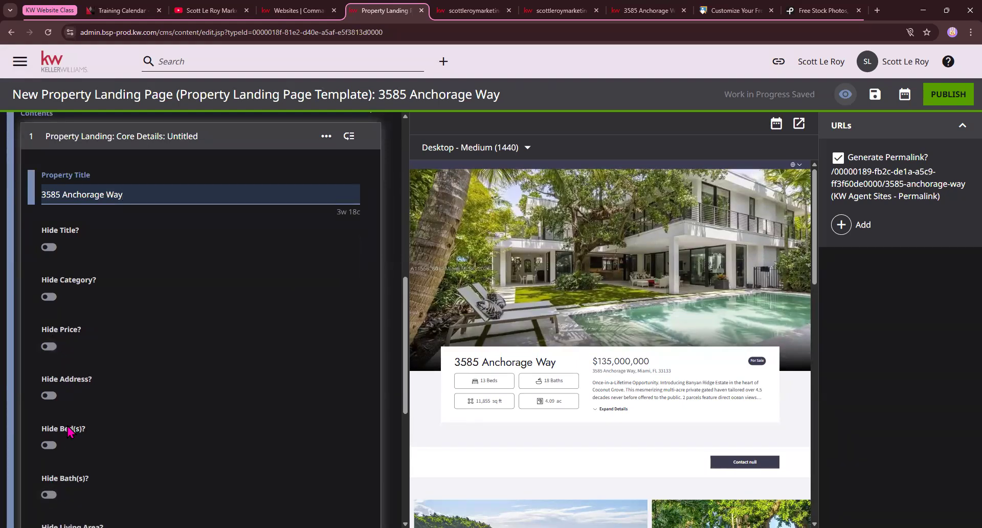
{"action": "scroll", "coordinate": [70, 431], "scroll_direction": "down", "scroll_amount": 1}
{"action": "scroll", "coordinate": [54, 433], "scroll_direction": "down", "scroll_amount": 1}
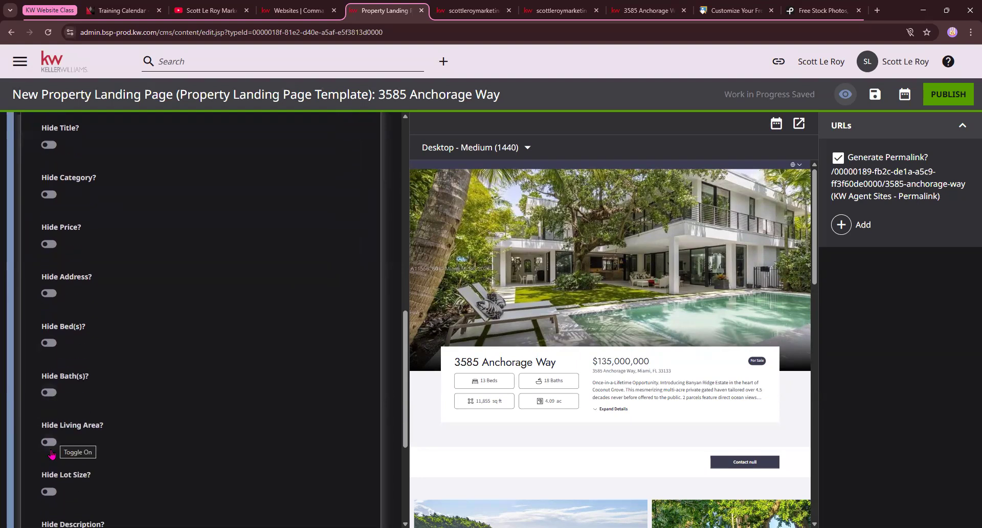
{"action": "left_click", "coordinate": [49, 244]}
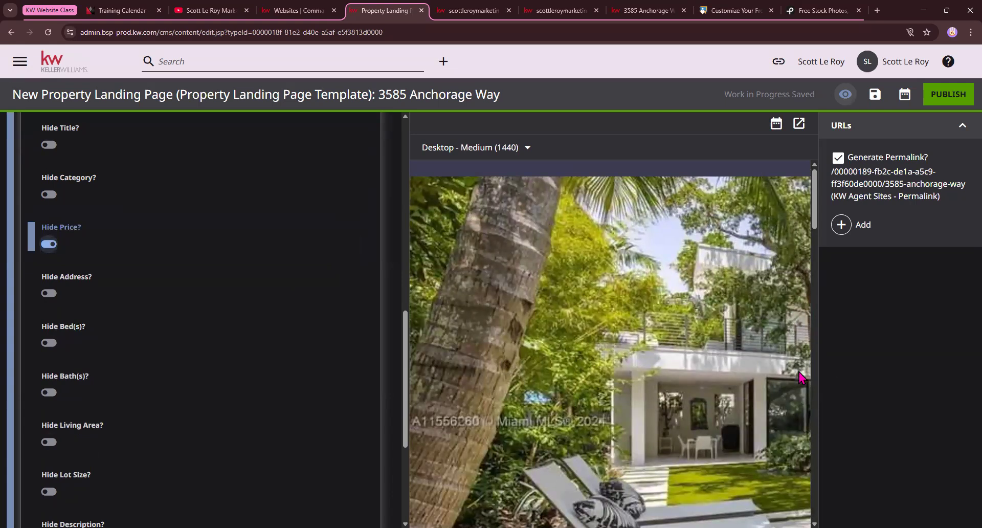
{"action": "scroll", "coordinate": [645, 379], "scroll_direction": "down", "scroll_amount": 8}
{"action": "scroll", "coordinate": [632, 386], "scroll_direction": "up", "scroll_amount": 2}
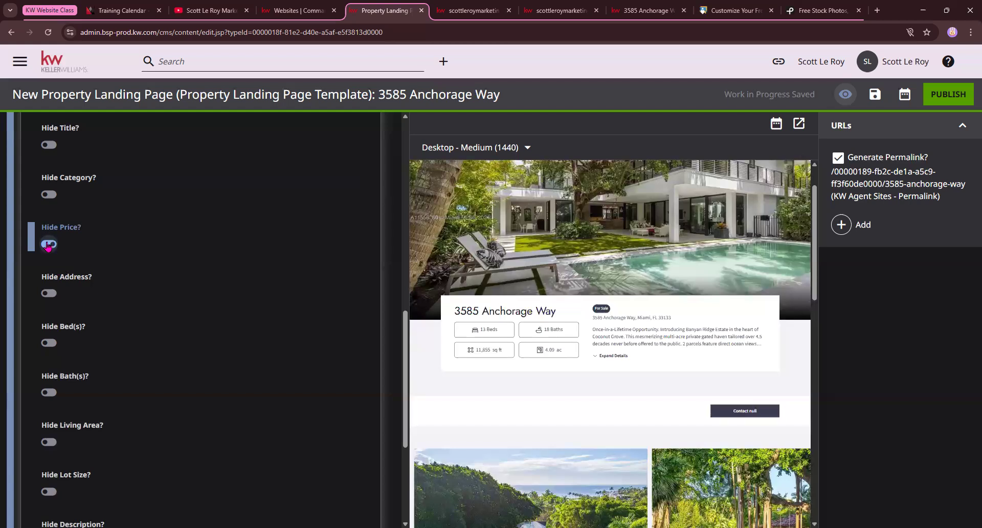
{"action": "scroll", "coordinate": [96, 260], "scroll_direction": "down", "scroll_amount": 4}
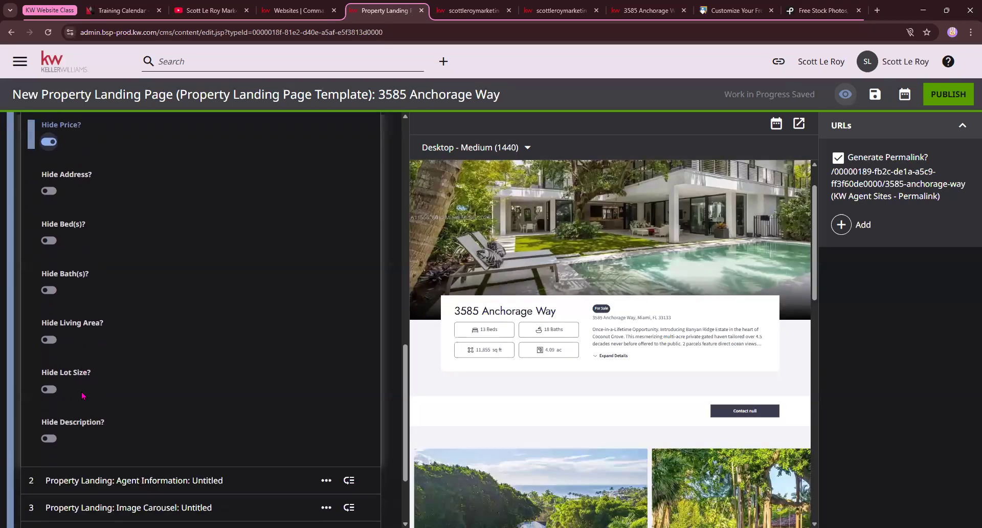
{"action": "scroll", "coordinate": [62, 277], "scroll_direction": "up", "scroll_amount": 10}
{"action": "scroll", "coordinate": [43, 284], "scroll_direction": "up", "scroll_amount": 2}
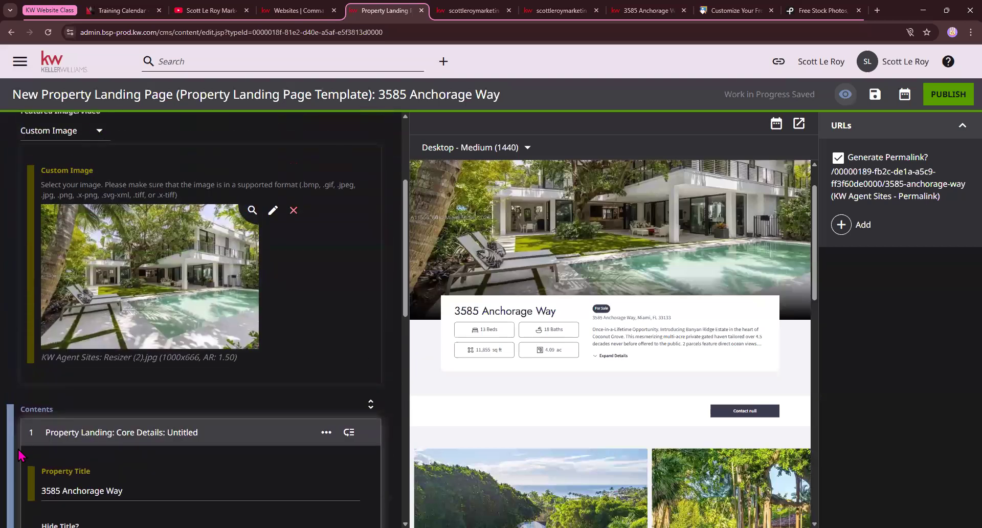
{"action": "left_click", "coordinate": [32, 431]}
{"action": "scroll", "coordinate": [21, 439], "scroll_direction": "down", "scroll_amount": 1}
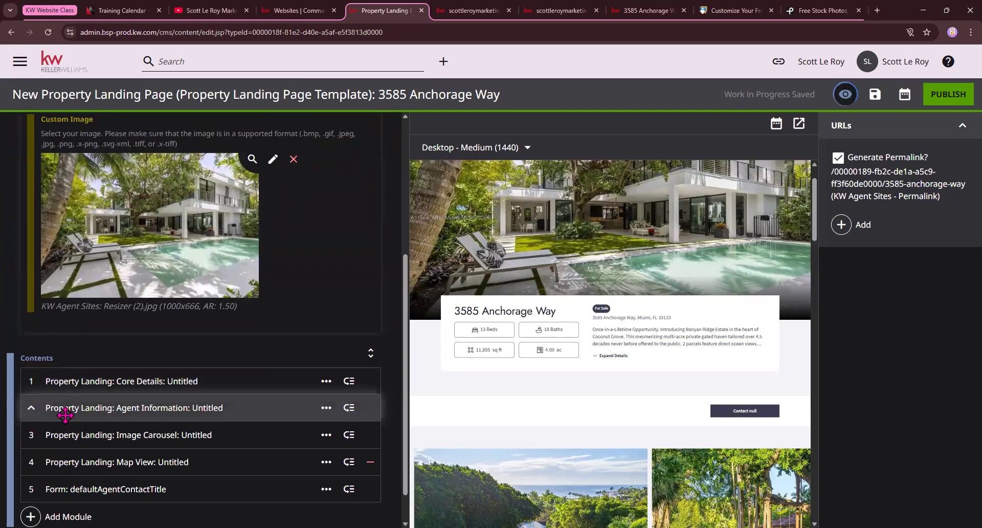
Expand the Image Carousel module and advance the preview carousel two slides
{"action": "scroll", "coordinate": [512, 409], "scroll_direction": "down", "scroll_amount": 1}
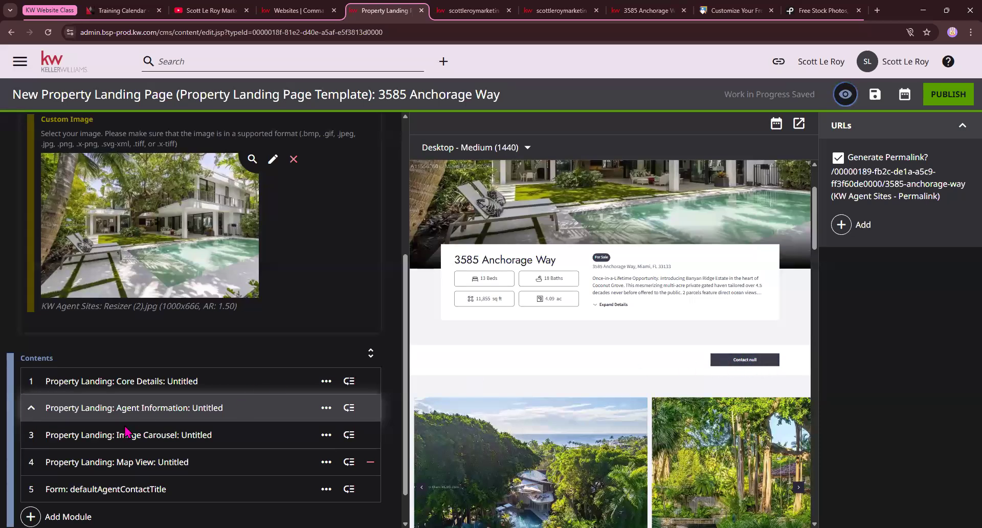
{"action": "left_click", "coordinate": [39, 437]}
{"action": "scroll", "coordinate": [256, 400], "scroll_direction": "down", "scroll_amount": 1}
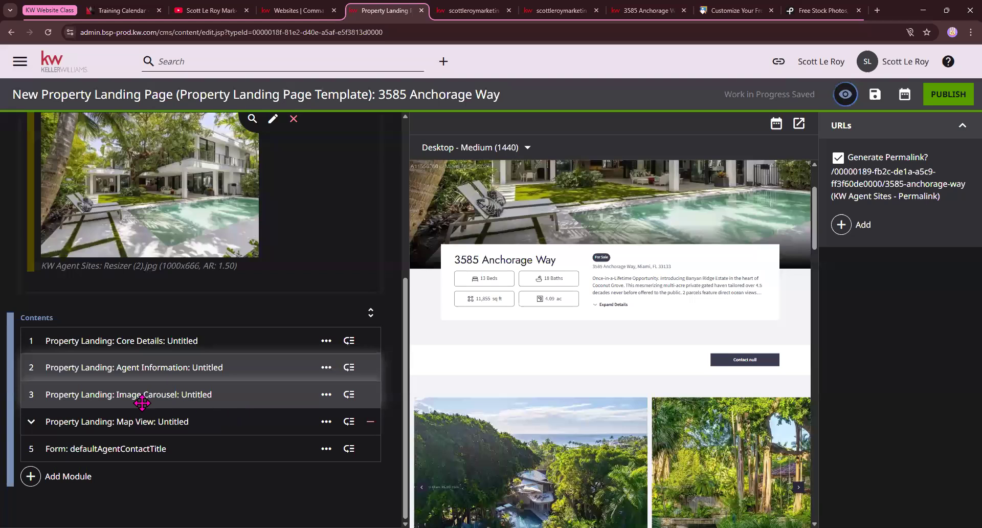
{"action": "scroll", "coordinate": [790, 412], "scroll_direction": "down", "scroll_amount": 3}
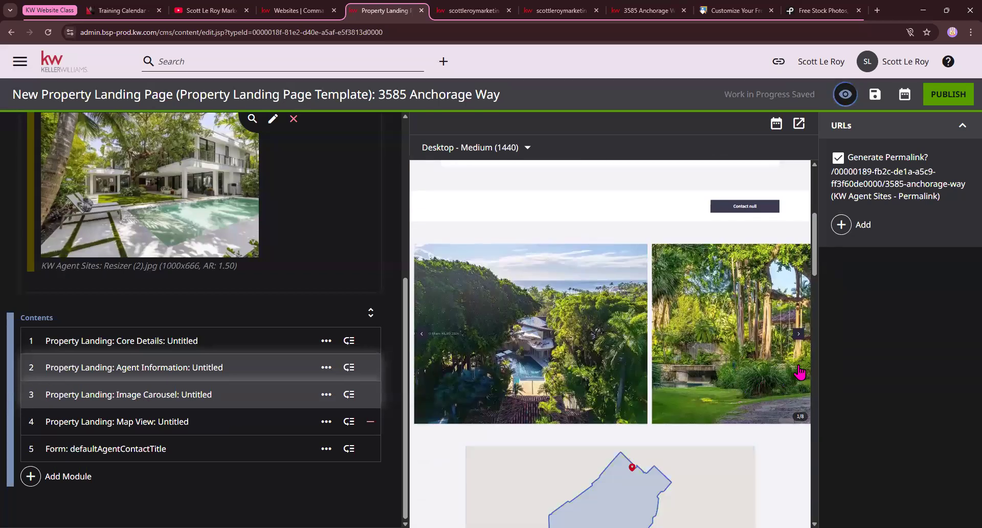
{"action": "left_click", "coordinate": [799, 335]}
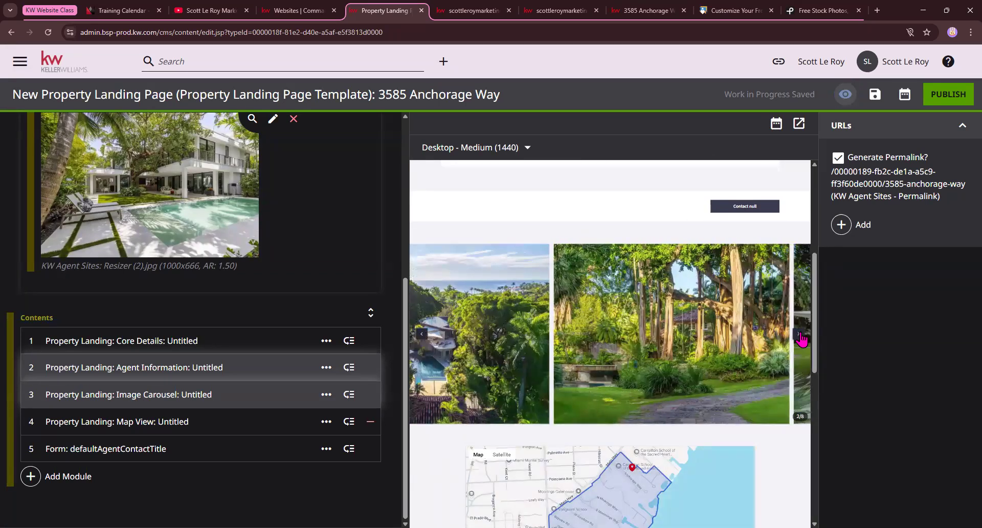
{"action": "left_click", "coordinate": [800, 338]}
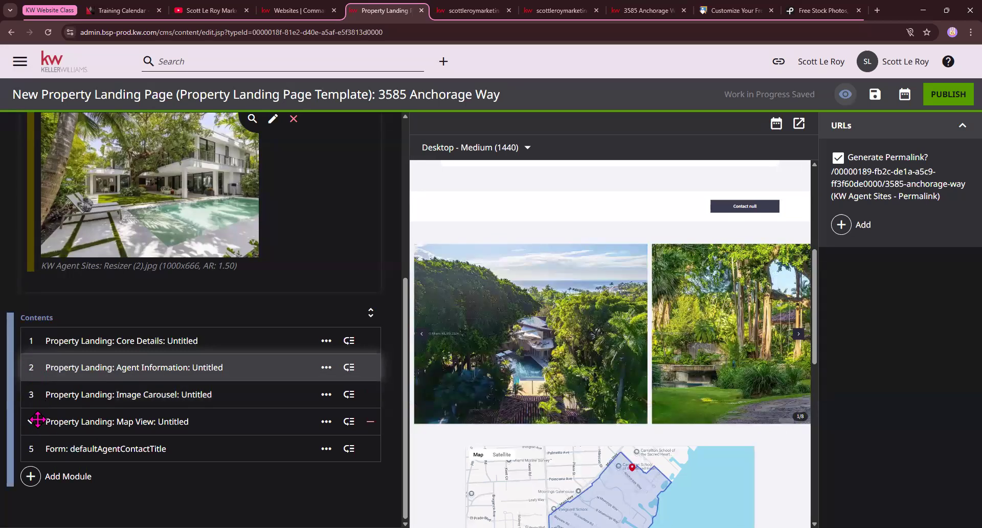
Expand the Map View module, mark it for removal, then restore it
{"action": "left_click", "coordinate": [37, 419]}
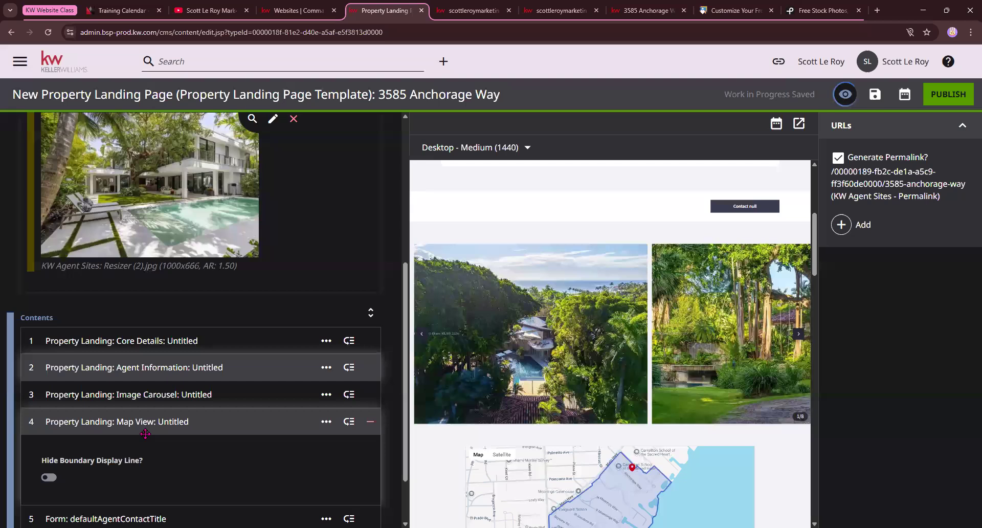
{"action": "scroll", "coordinate": [583, 409], "scroll_direction": "down", "scroll_amount": 2}
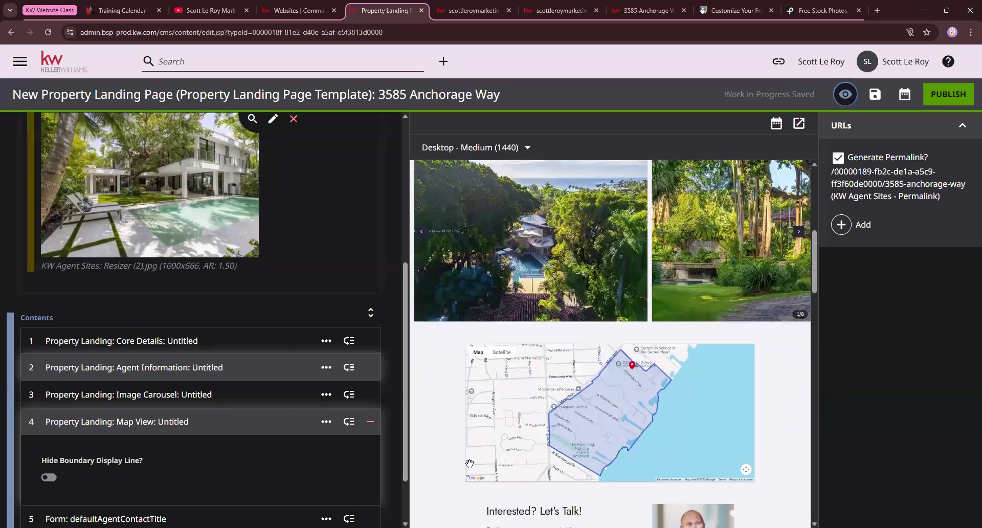
{"action": "scroll", "coordinate": [576, 408], "scroll_direction": "down", "scroll_amount": 2}
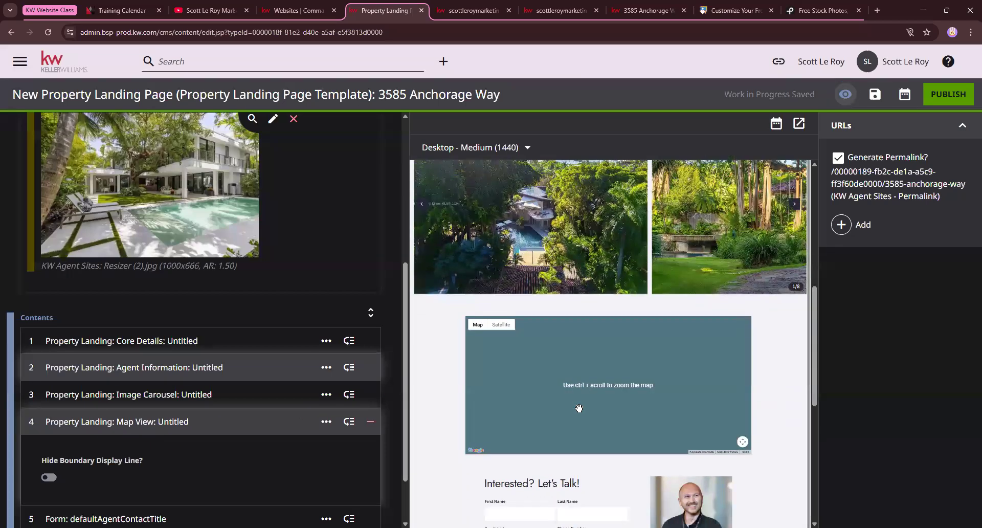
{"action": "left_click", "coordinate": [369, 422]}
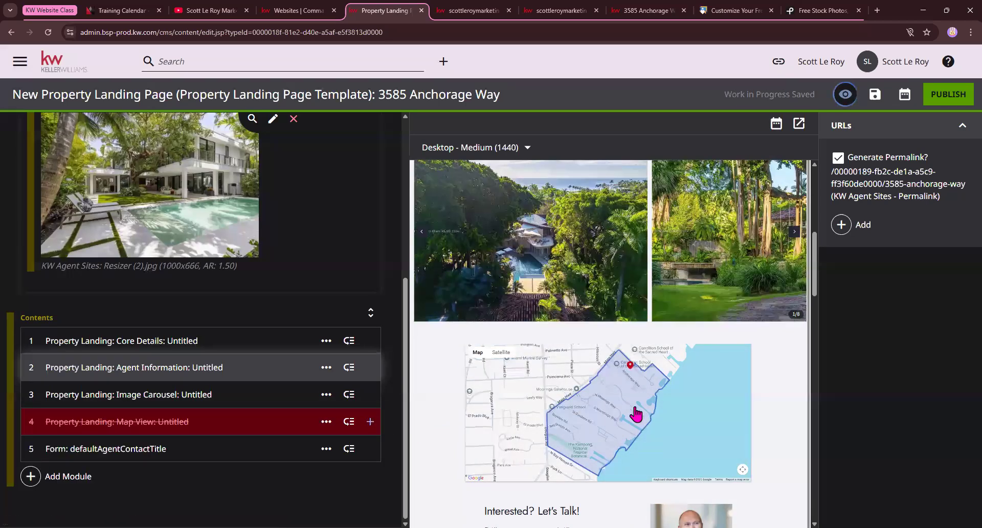
{"action": "left_click", "coordinate": [370, 422]}
{"action": "scroll", "coordinate": [62, 469], "scroll_direction": "down", "scroll_amount": 1}
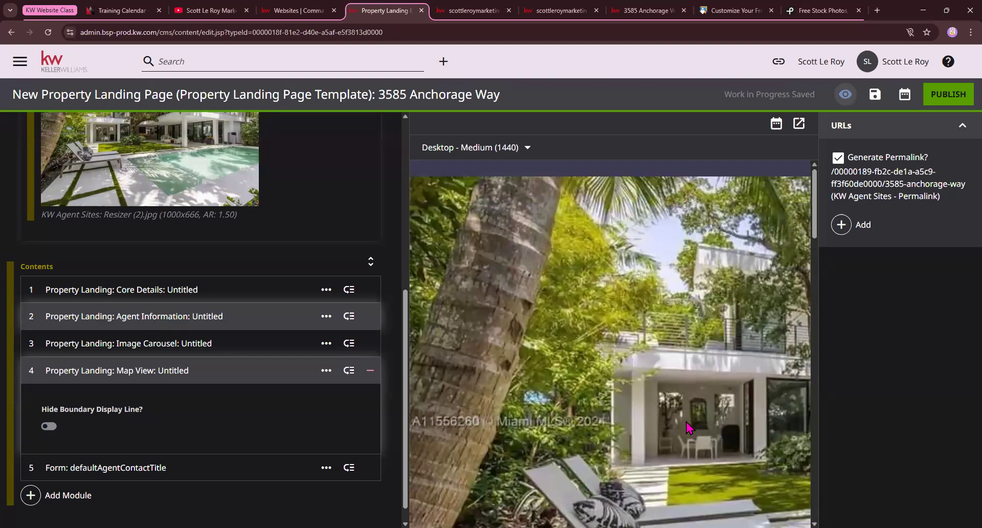
{"action": "scroll", "coordinate": [687, 428], "scroll_direction": "down", "scroll_amount": 3}
{"action": "scroll", "coordinate": [687, 428], "scroll_direction": "down", "scroll_amount": 10}
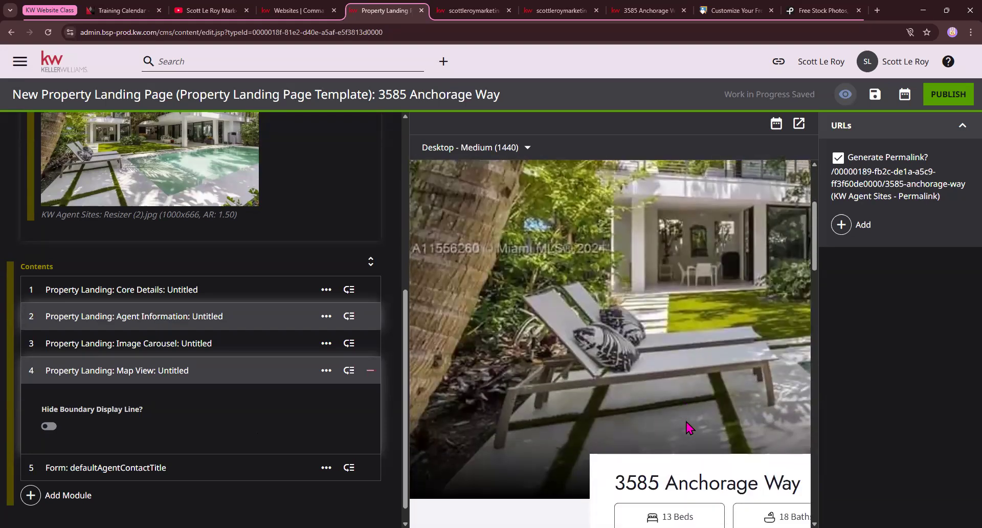
{"action": "scroll", "coordinate": [695, 423], "scroll_direction": "down", "scroll_amount": 8}
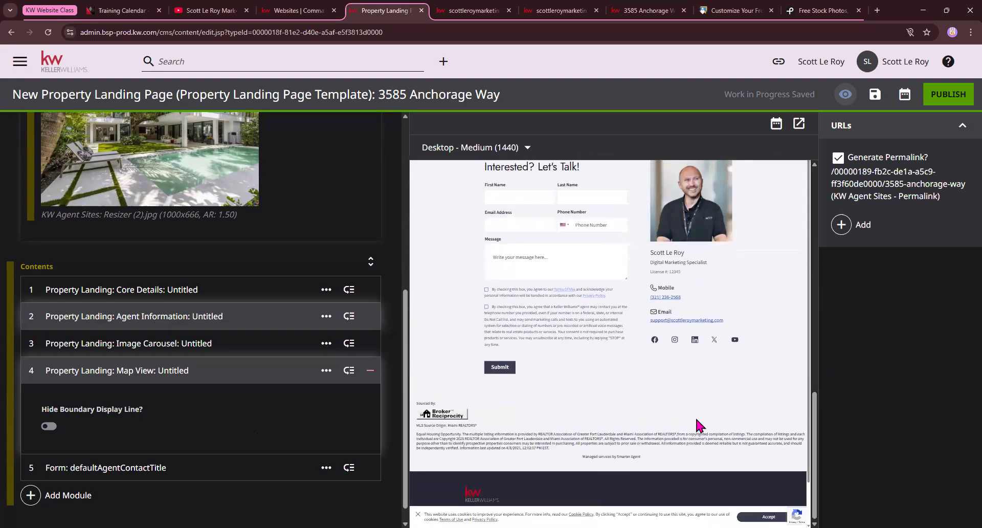
{"action": "scroll", "coordinate": [664, 353], "scroll_direction": "up", "scroll_amount": 4}
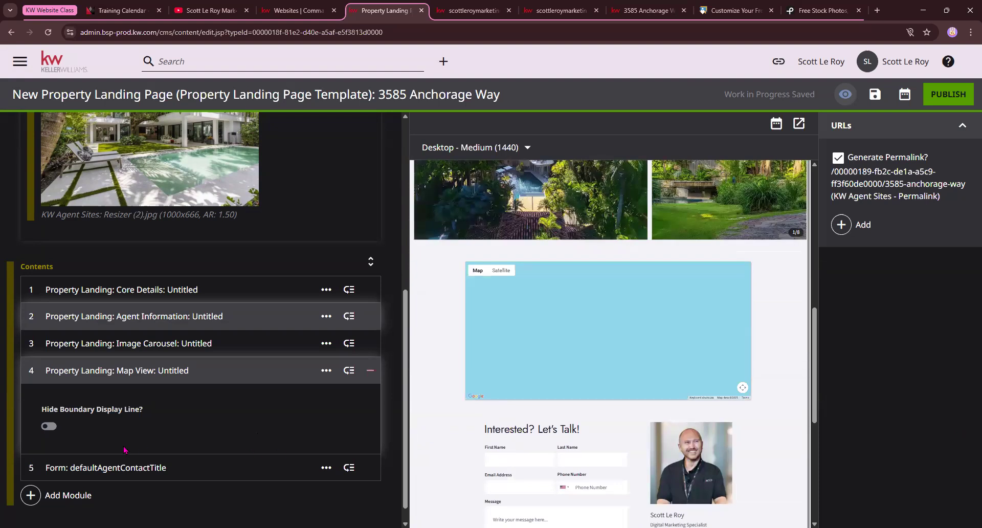
Switch on Hide Boundary Display Line and expand the contact form module's settings
{"action": "left_click", "coordinate": [45, 427]}
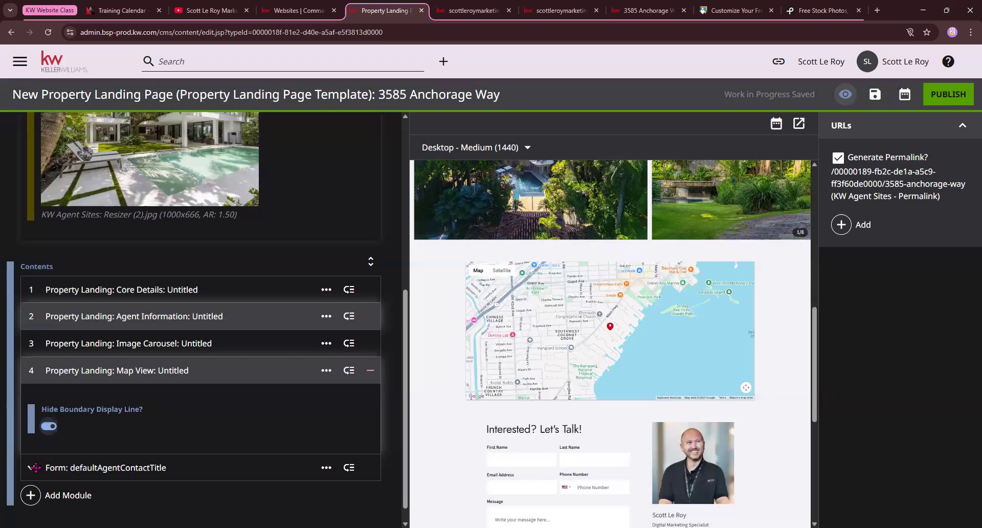
{"action": "left_click", "coordinate": [34, 466]}
{"action": "scroll", "coordinate": [151, 469], "scroll_direction": "down", "scroll_amount": 1}
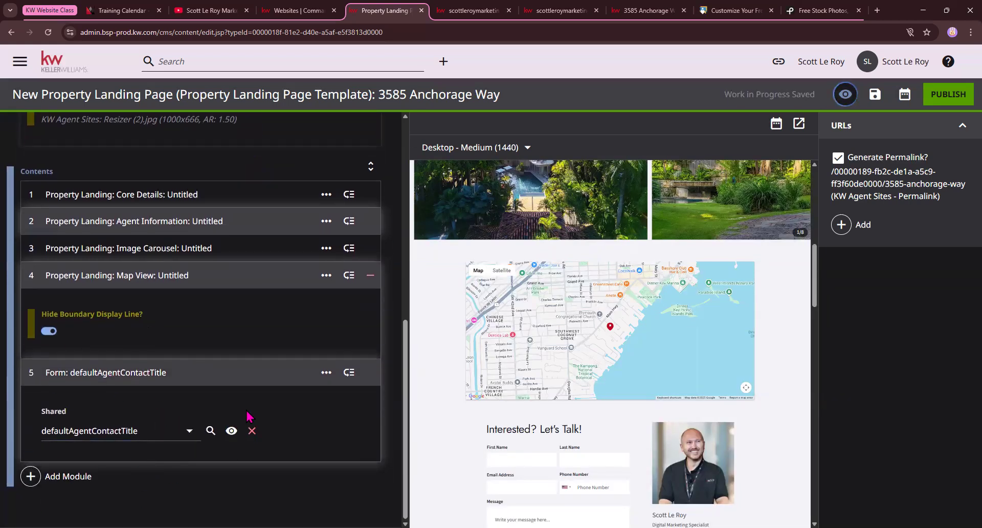
{"action": "scroll", "coordinate": [735, 424], "scroll_direction": "up", "scroll_amount": 2}
{"action": "scroll", "coordinate": [735, 424], "scroll_direction": "up", "scroll_amount": 6}
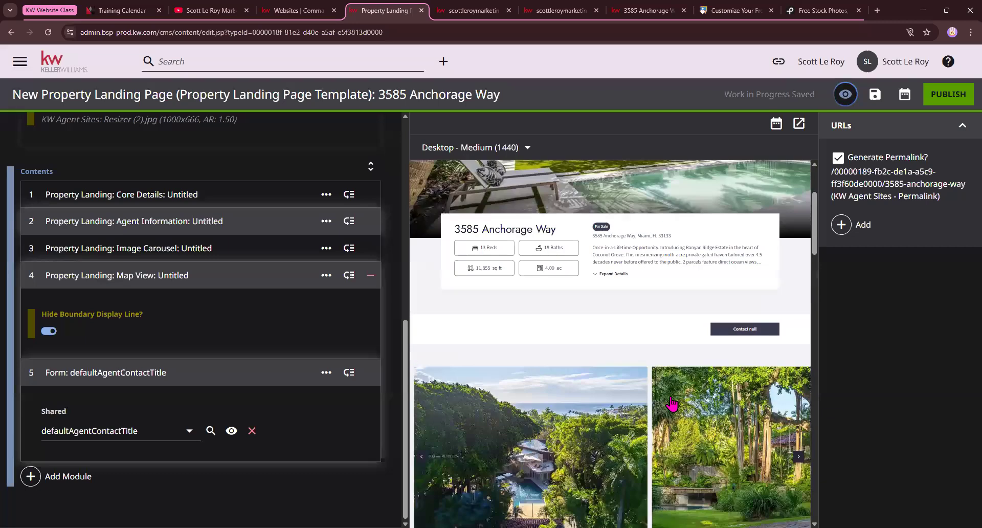
{"action": "scroll", "coordinate": [244, 361], "scroll_direction": "up", "scroll_amount": 10}
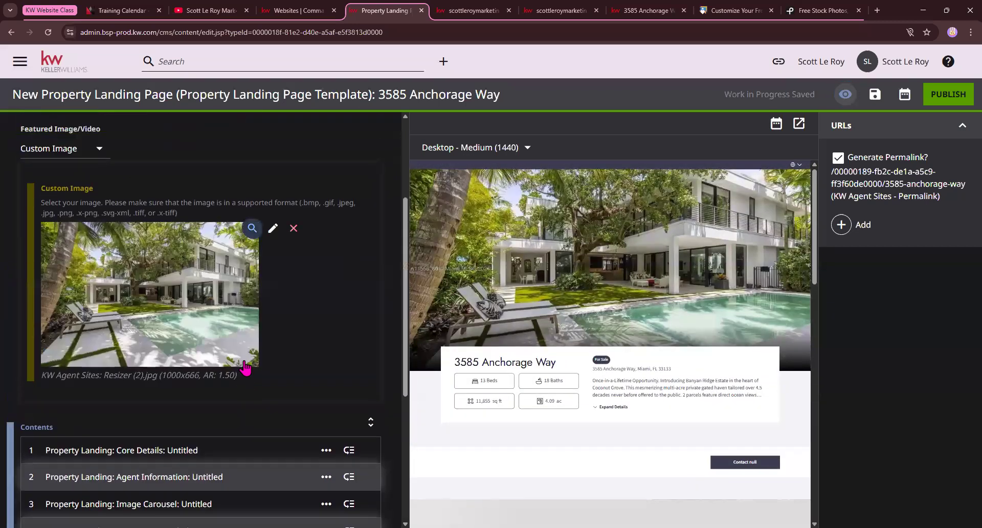
Attempt to publish the landing page; it fails because the title and path already exist
{"action": "left_click", "coordinate": [947, 97]}
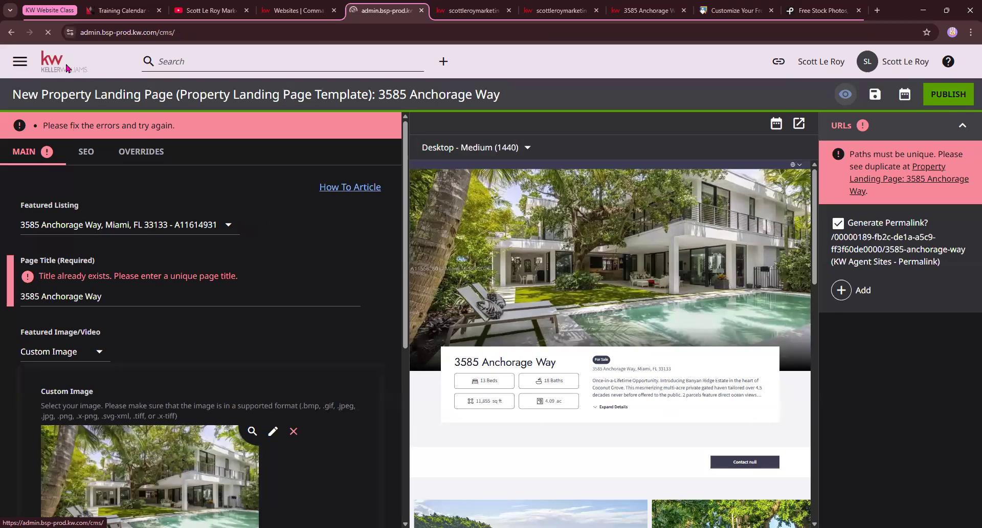
Scroll through the CMS dashboard's Edit your website page list and return to the top
{"action": "scroll", "coordinate": [217, 316], "scroll_direction": "down", "scroll_amount": 5}
{"action": "scroll", "coordinate": [217, 316], "scroll_direction": "down", "scroll_amount": 20}
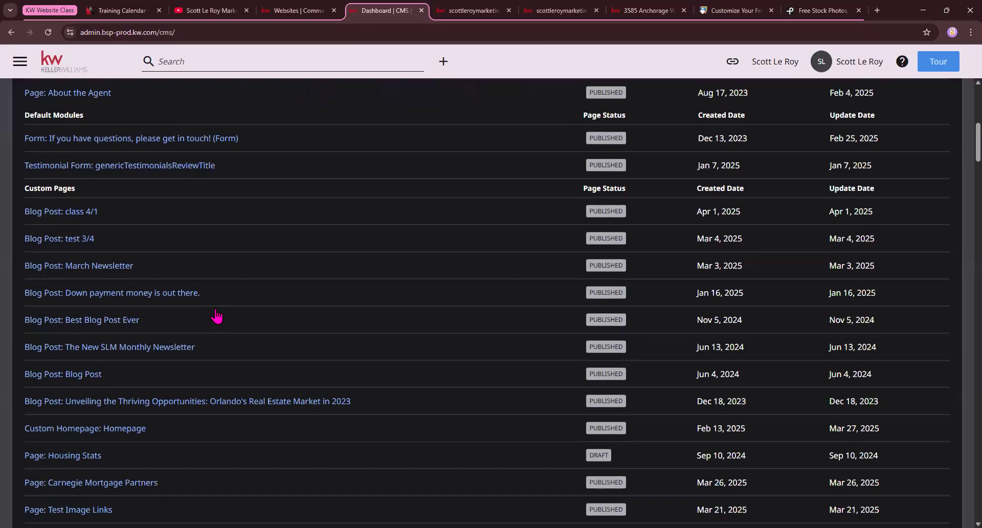
{"action": "scroll", "coordinate": [218, 316], "scroll_direction": "down", "scroll_amount": 11}
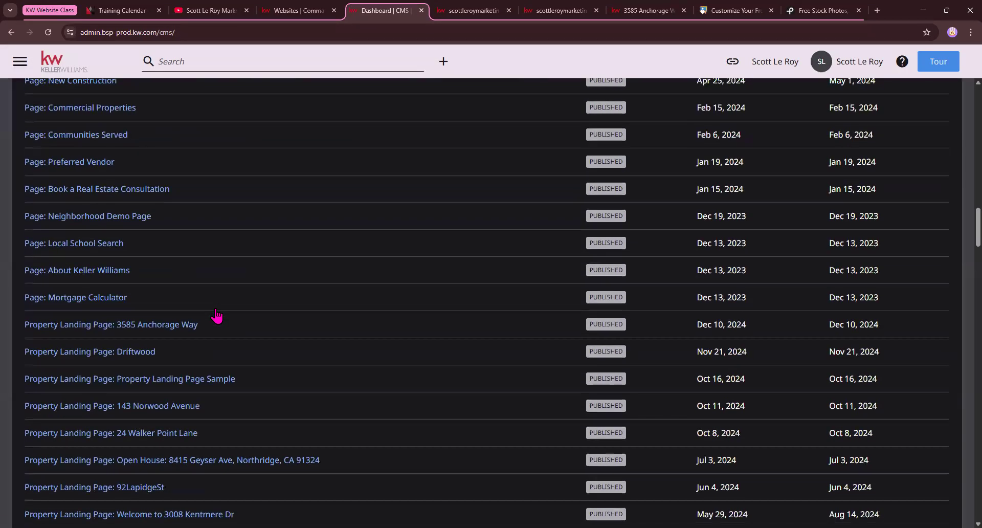
{"action": "scroll", "coordinate": [217, 314], "scroll_direction": "up", "scroll_amount": 20}
{"action": "scroll", "coordinate": [216, 314], "scroll_direction": "down", "scroll_amount": 4}
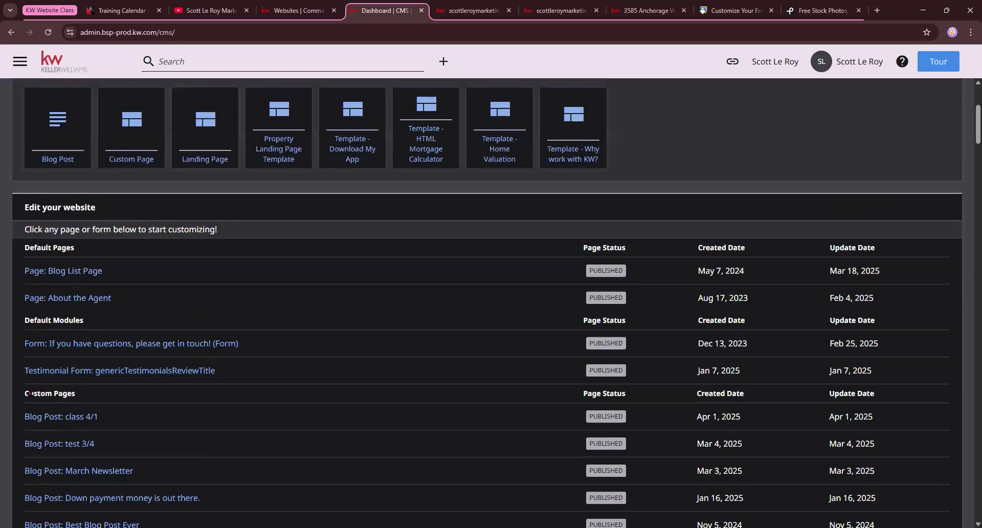
{"action": "scroll", "coordinate": [31, 391], "scroll_direction": "down", "scroll_amount": 20}
{"action": "scroll", "coordinate": [84, 386], "scroll_direction": "down", "scroll_amount": 8}
{"action": "left_click_drag", "start_coordinate": [29, 279], "coordinate": [105, 287]}
{"action": "scroll", "coordinate": [106, 289], "scroll_direction": "down", "scroll_amount": 12}
{"action": "scroll", "coordinate": [109, 295], "scroll_direction": "down", "scroll_amount": 20}
{"action": "scroll", "coordinate": [109, 295], "scroll_direction": "down", "scroll_amount": 18}
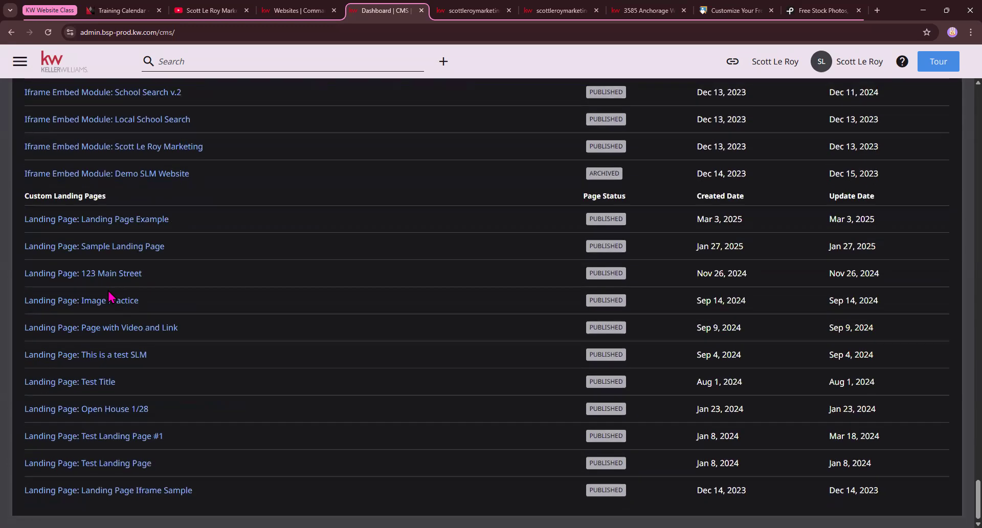
{"action": "scroll", "coordinate": [109, 296], "scroll_direction": "up", "scroll_amount": 1}
{"action": "left_click_drag", "start_coordinate": [24, 247], "coordinate": [115, 252]}
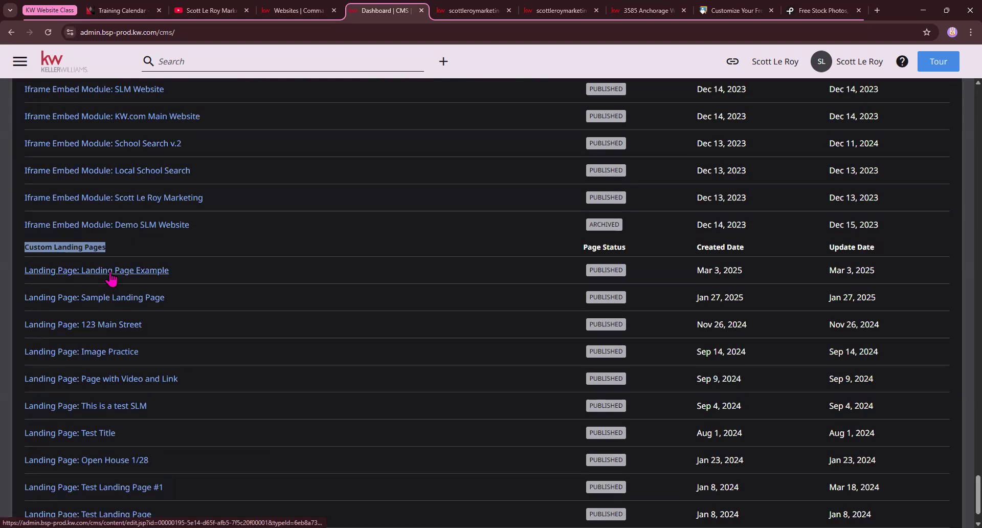
{"action": "scroll", "coordinate": [146, 310], "scroll_direction": "down", "scroll_amount": 1}
{"action": "scroll", "coordinate": [43, 316], "scroll_direction": "up", "scroll_amount": 4}
{"action": "middle_click", "coordinate": [9, 353]}
{"action": "middle_click", "coordinate": [7, 98]}
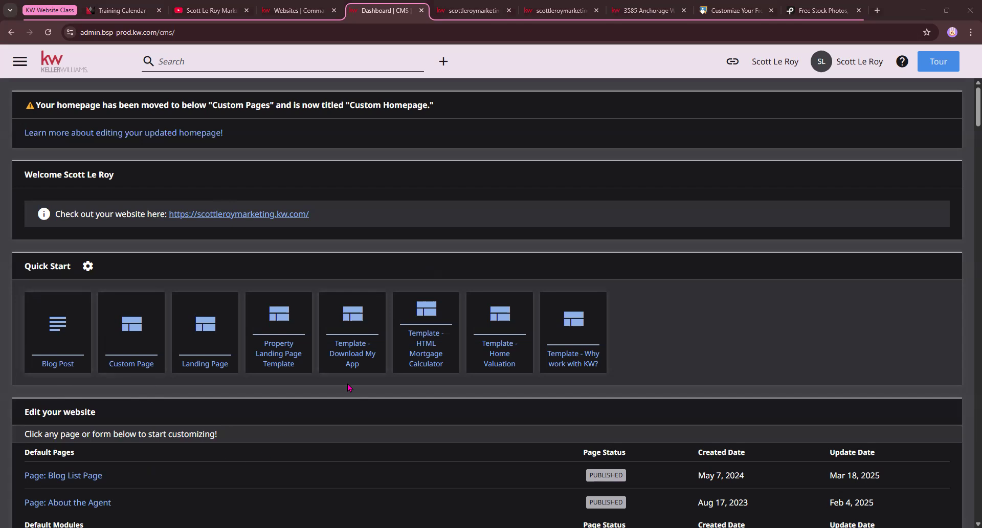
{"action": "left_click", "coordinate": [467, 10]}
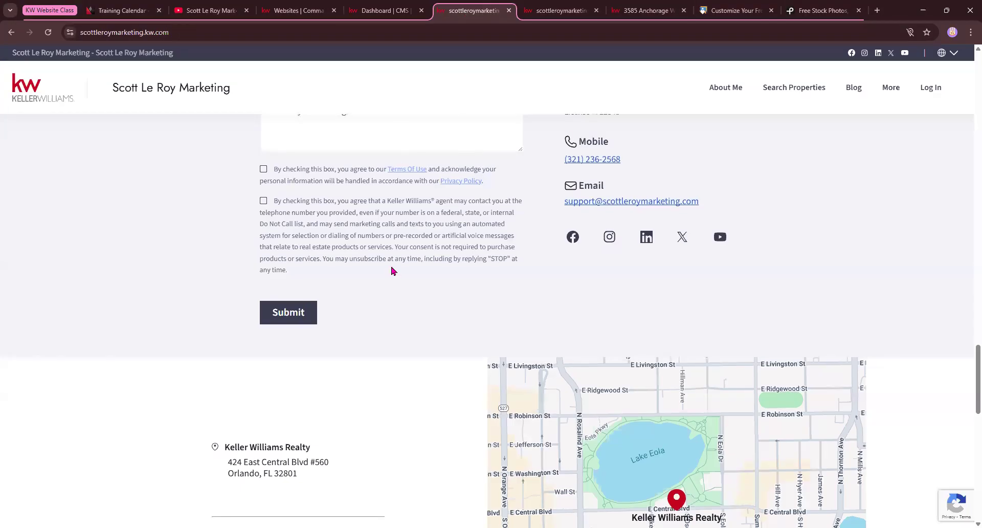
{"action": "scroll", "coordinate": [390, 269], "scroll_direction": "up", "scroll_amount": 15}
{"action": "scroll", "coordinate": [505, 87], "scroll_direction": "up", "scroll_amount": 4}
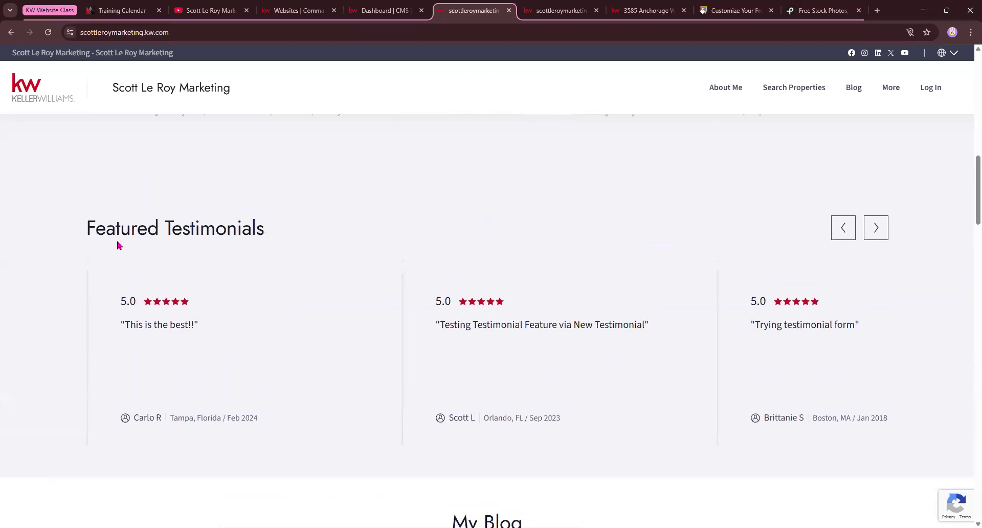
{"action": "left_click", "coordinate": [60, 98]}
{"action": "left_click", "coordinate": [87, 32]}
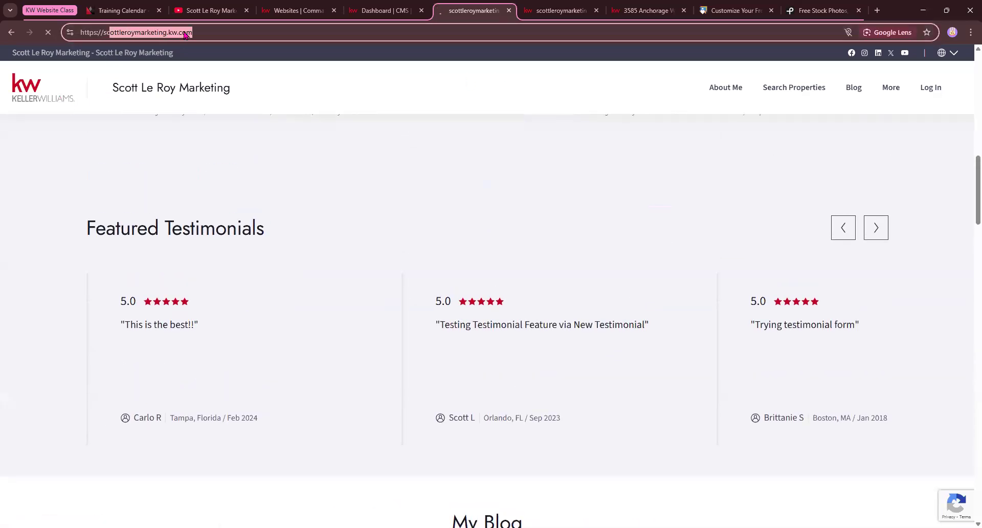
{"action": "left_click", "coordinate": [561, 10]}
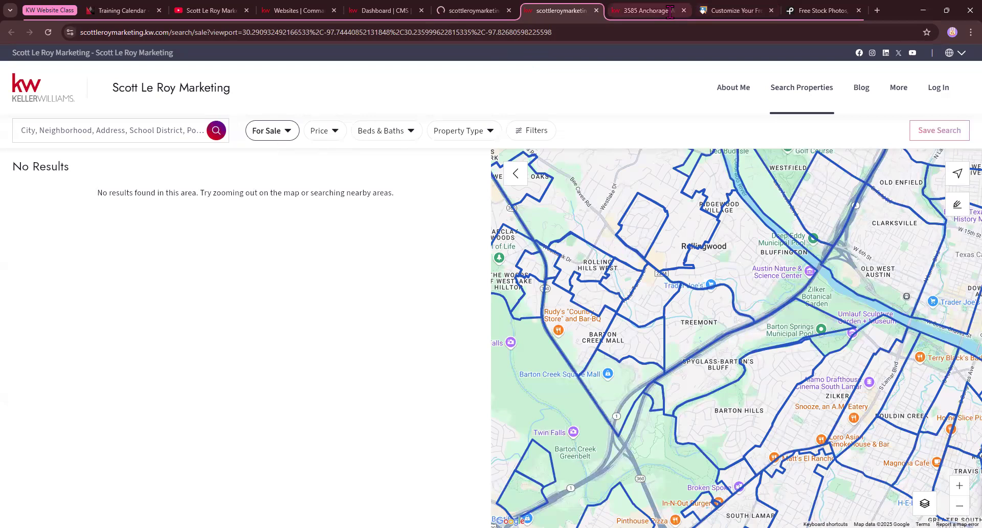
{"action": "left_click", "coordinate": [646, 10]}
{"action": "right_click", "coordinate": [355, 301]}
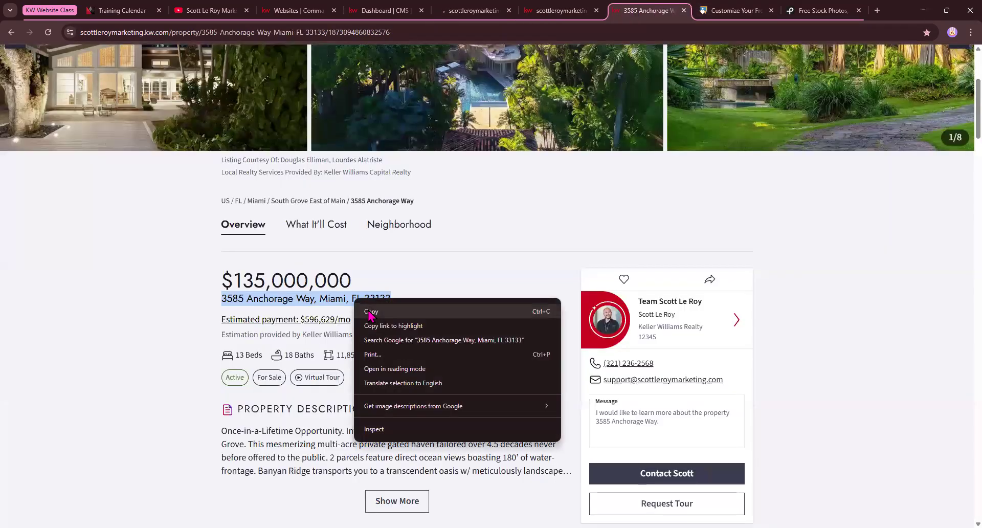
{"action": "left_click", "coordinate": [371, 311]}
{"action": "left_click", "coordinate": [383, 11]}
{"action": "left_click", "coordinate": [473, 10]}
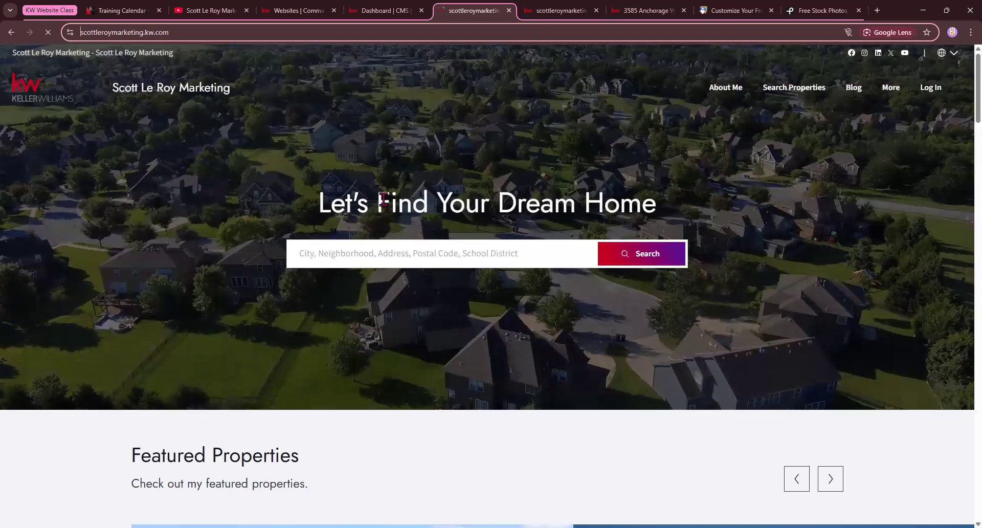
{"action": "left_click", "coordinate": [311, 257]}
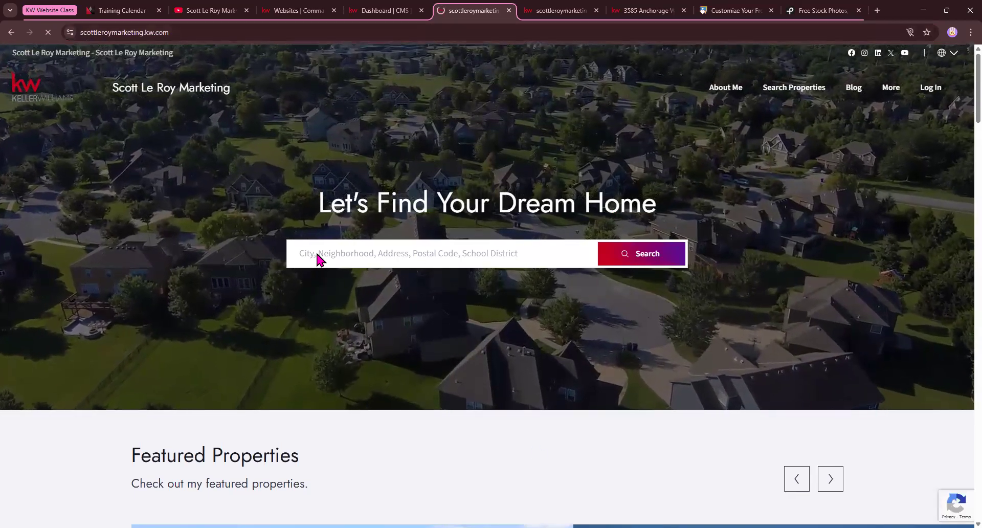
{"action": "left_click", "coordinate": [364, 255]}
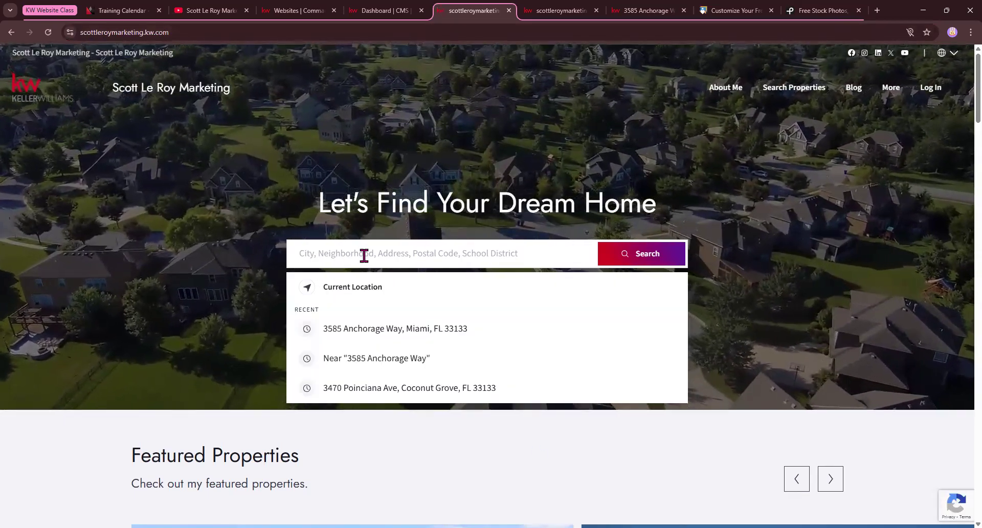
{"action": "right_click", "coordinate": [331, 330]}
{"action": "left_click", "coordinate": [339, 331]}
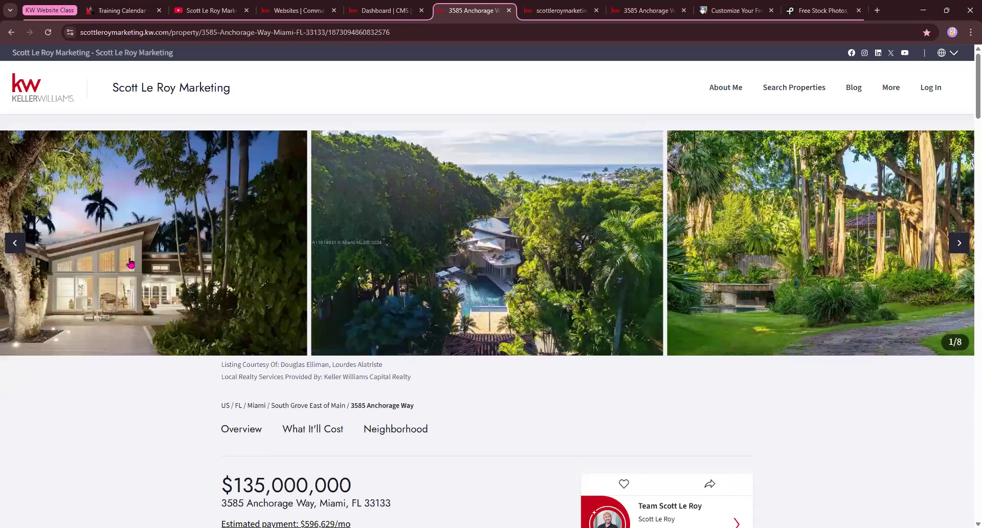
{"action": "scroll", "coordinate": [131, 263], "scroll_direction": "down", "scroll_amount": 6}
{"action": "scroll", "coordinate": [134, 264], "scroll_direction": "up", "scroll_amount": 3}
{"action": "scroll", "coordinate": [239, 284], "scroll_direction": "down", "scroll_amount": 3}
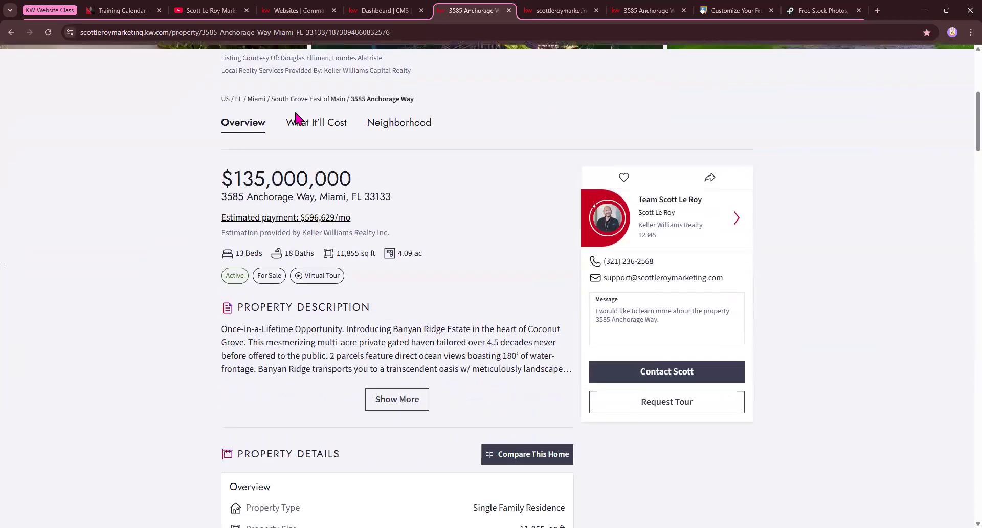
{"action": "scroll", "coordinate": [296, 304], "scroll_direction": "down", "scroll_amount": 3}
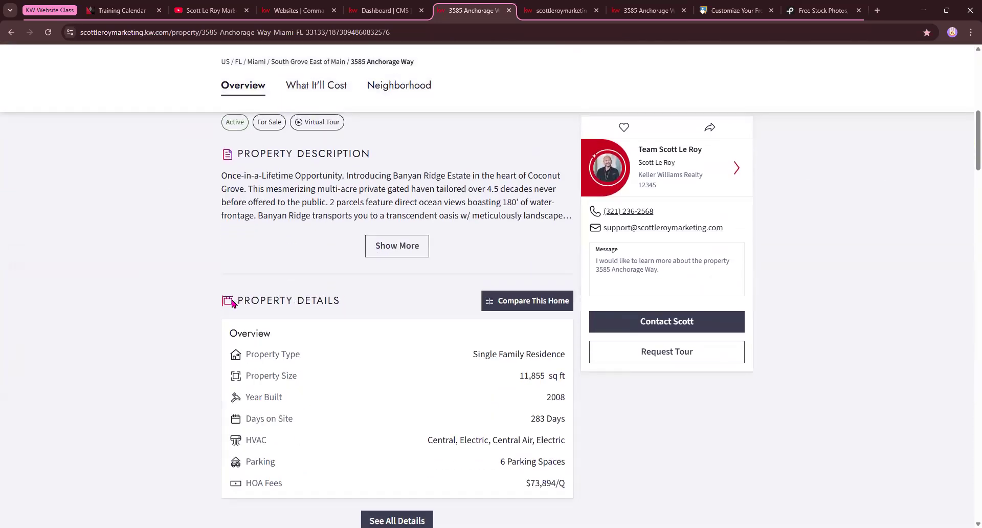
{"action": "scroll", "coordinate": [409, 309], "scroll_direction": "down", "scroll_amount": 6}
{"action": "scroll", "coordinate": [236, 297], "scroll_direction": "down", "scroll_amount": 1}
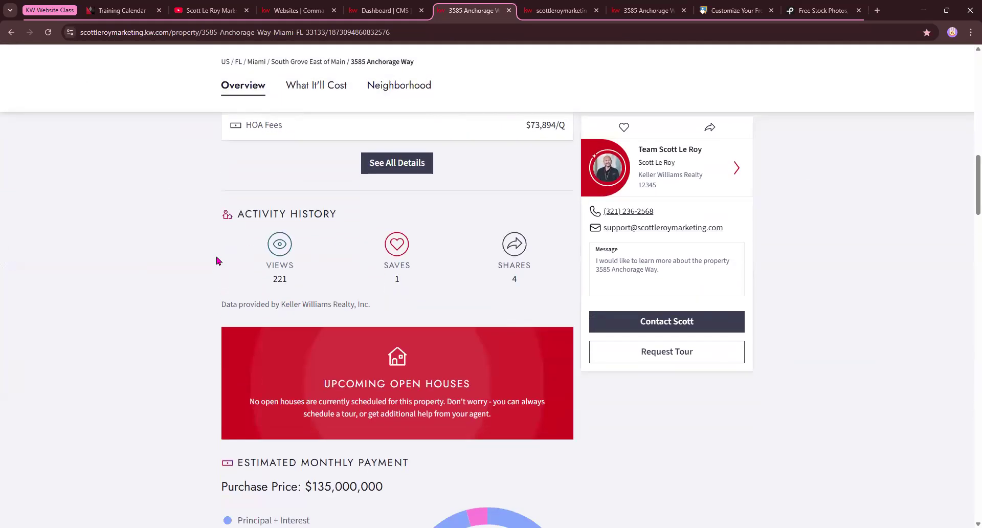
{"action": "scroll", "coordinate": [438, 273], "scroll_direction": "down", "scroll_amount": 4}
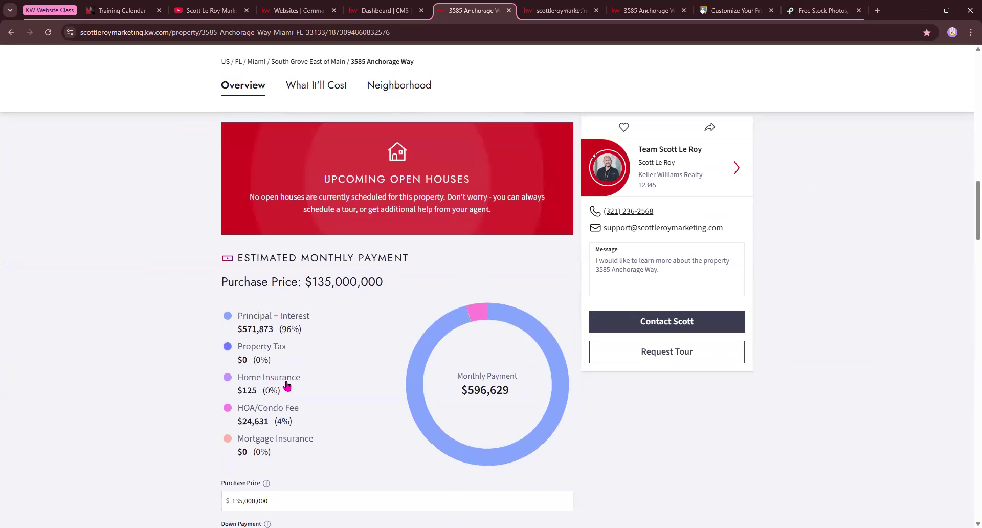
{"action": "scroll", "coordinate": [286, 386], "scroll_direction": "down", "scroll_amount": 10}
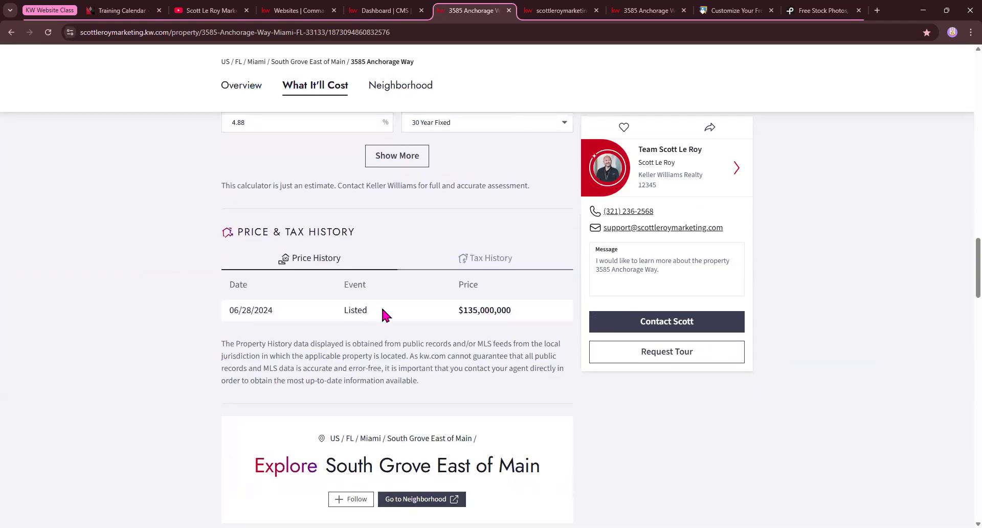
{"action": "scroll", "coordinate": [382, 309], "scroll_direction": "down", "scroll_amount": 3}
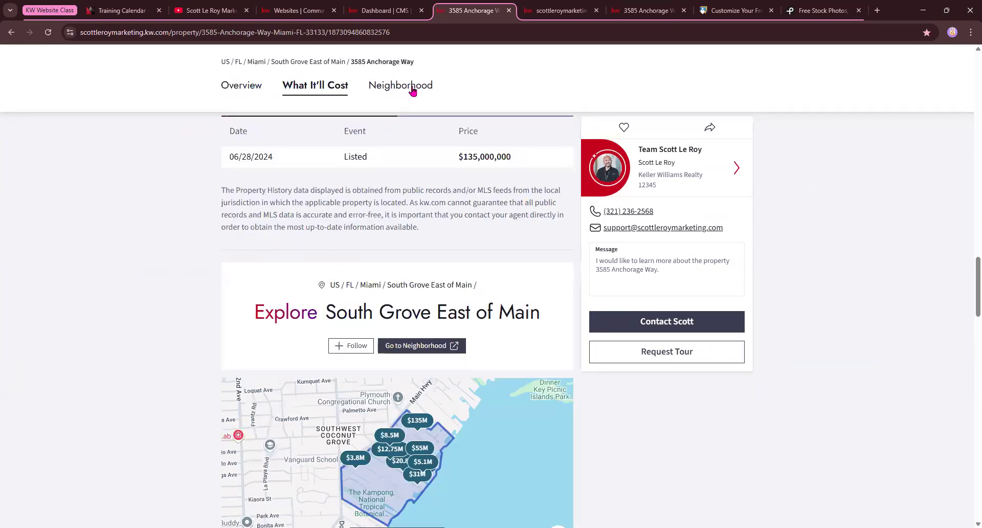
{"action": "scroll", "coordinate": [198, 324], "scroll_direction": "up", "scroll_amount": 20}
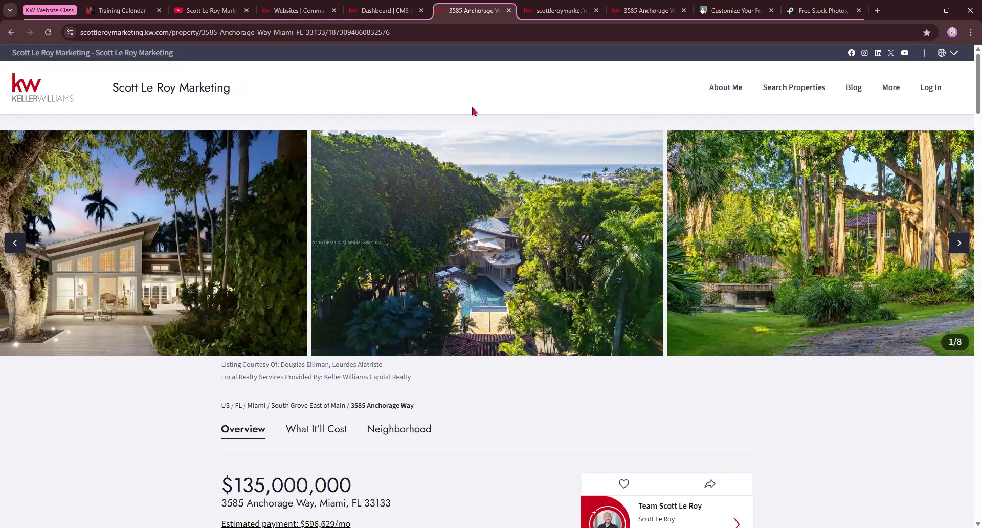
{"action": "left_click", "coordinate": [411, 29]}
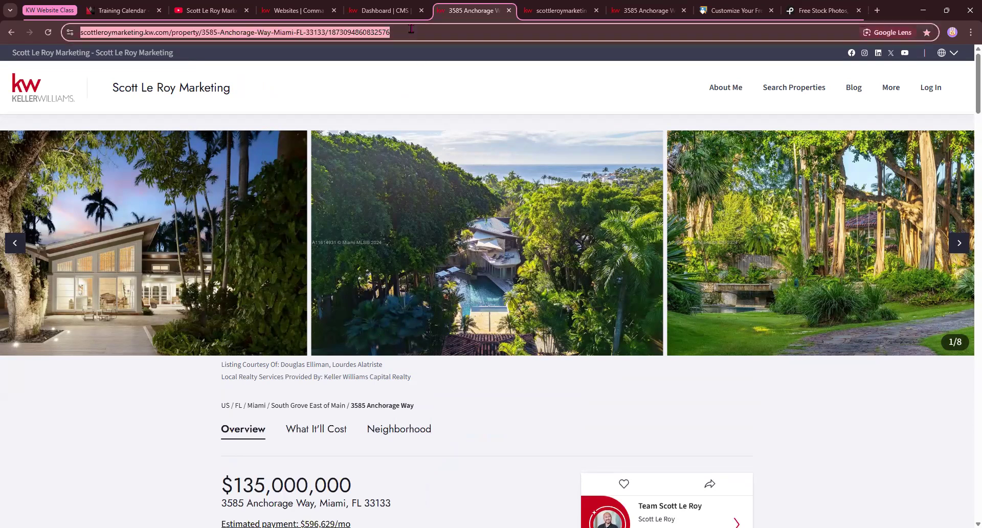
{"action": "left_click", "coordinate": [345, 35]}
{"action": "left_click", "coordinate": [431, 33]}
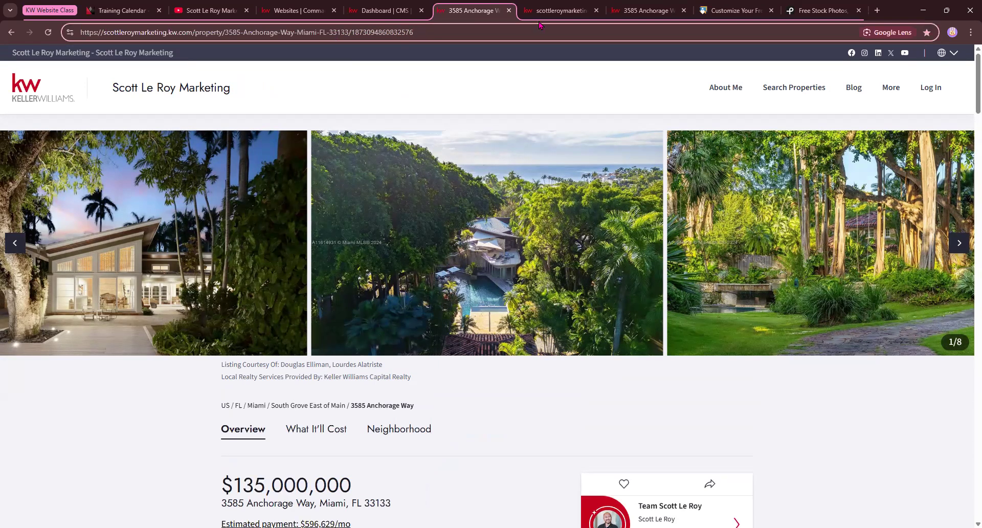
{"action": "type", "text": "/ope"}
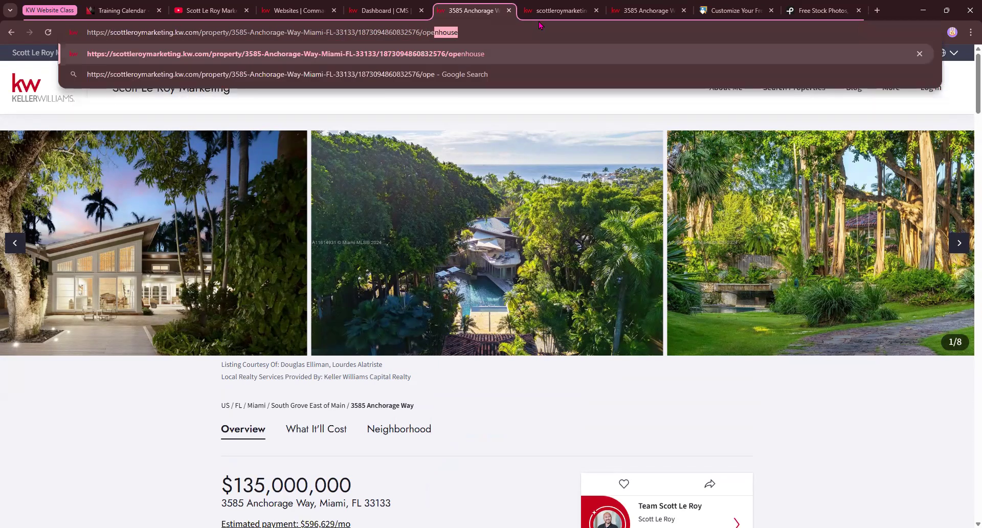
{"action": "type", "text": "nhouse"}
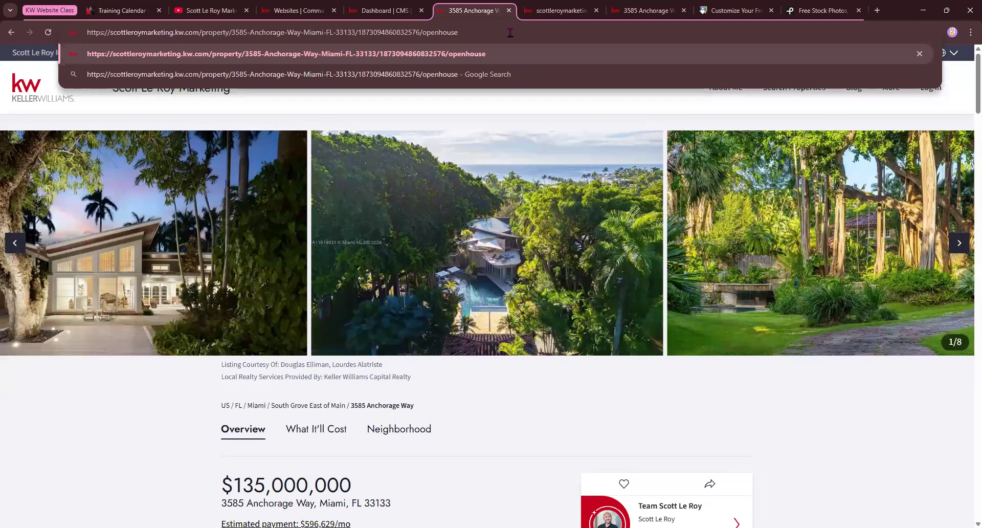
{"action": "key", "text": "Return"}
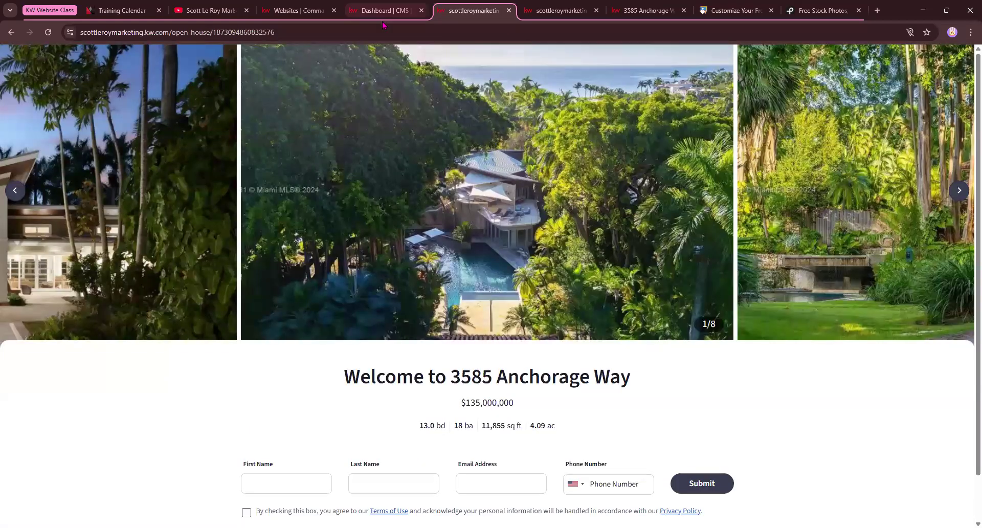
Advance the open-house photo carousel five times to photo 6 of 8
{"action": "left_click_drag", "start_coordinate": [171, 33], "coordinate": [212, 34]}
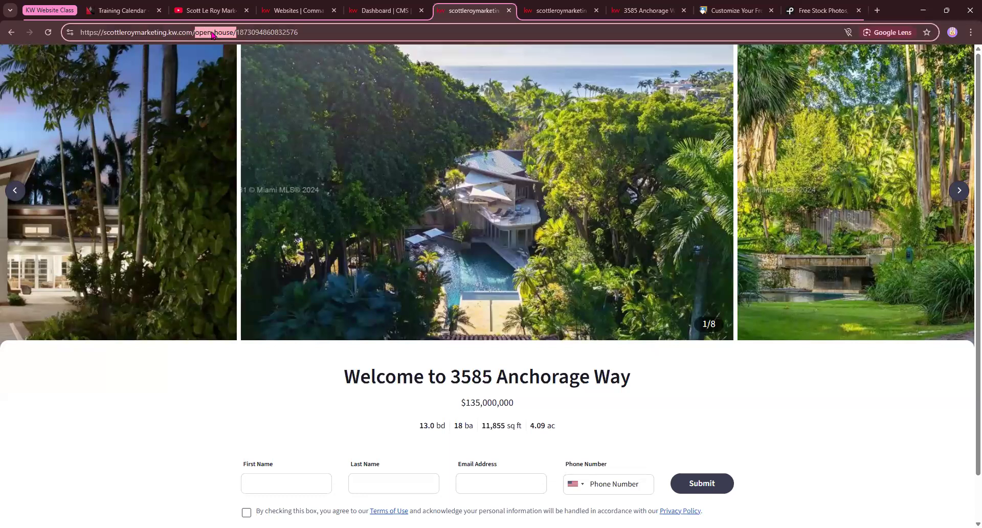
{"action": "scroll", "coordinate": [459, 179], "scroll_direction": "down", "scroll_amount": 1}
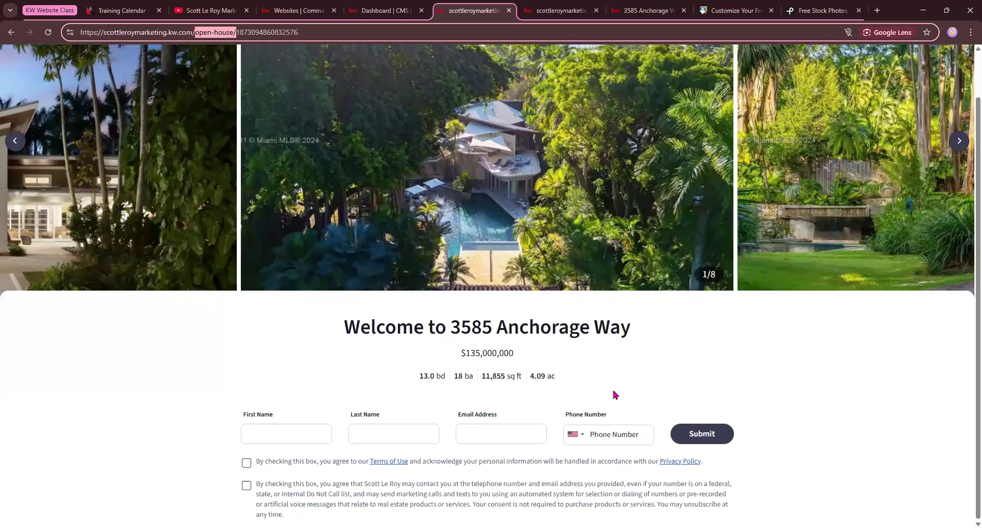
{"action": "left_click", "coordinate": [958, 142]}
{"action": "left_click", "coordinate": [958, 142]}
{"action": "left_click", "coordinate": [959, 142]}
{"action": "left_click", "coordinate": [959, 142]}
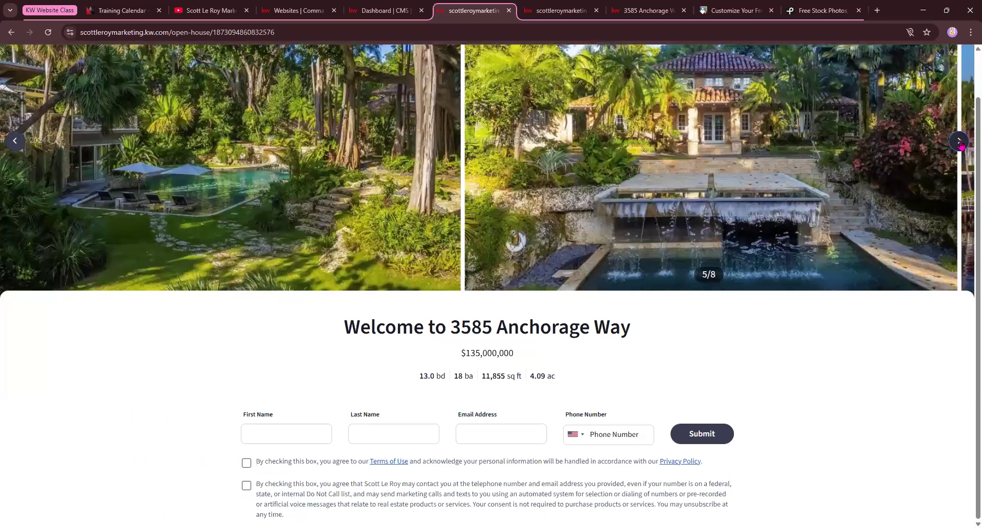
{"action": "left_click", "coordinate": [959, 142]}
Highlight the price and home stats, then put the cursor in the First Name field
{"action": "left_click_drag", "start_coordinate": [436, 360], "coordinate": [574, 372]}
{"action": "left_click", "coordinate": [602, 366]}
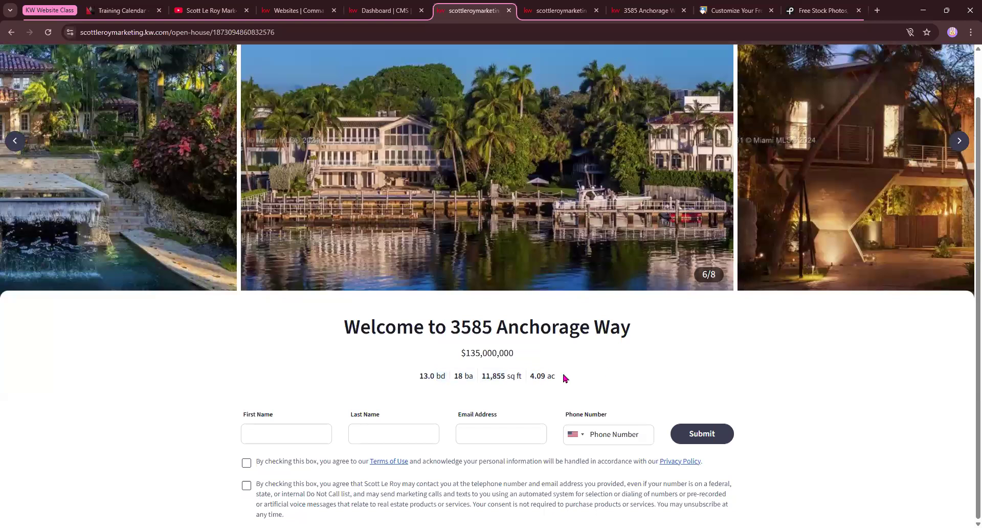
{"action": "left_click", "coordinate": [260, 431]}
Fill First Name, Last Name and Email with the browser's autofill suggestions
{"action": "key", "text": "Down"}
{"action": "key", "text": "Return"}
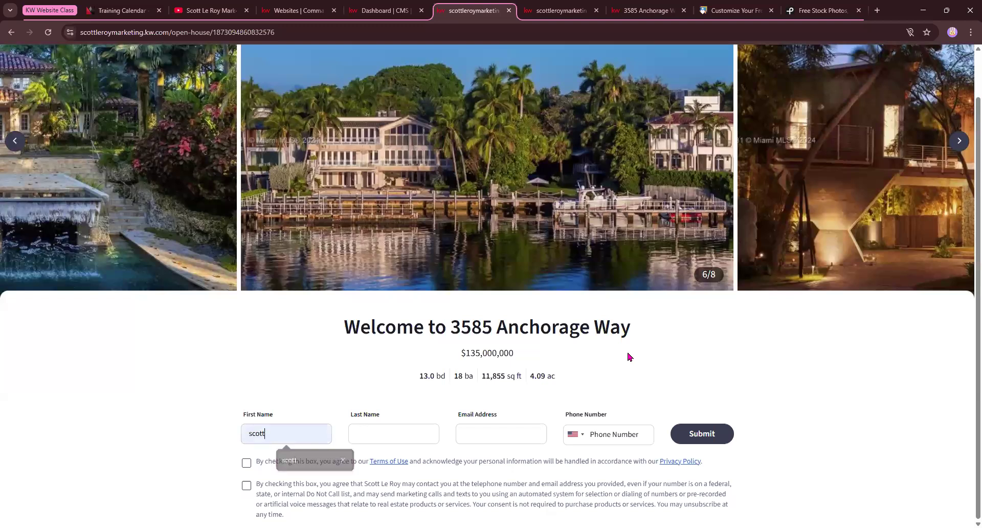
{"action": "key", "text": "Tab"}
{"action": "key", "text": "Down"}
{"action": "key", "text": "Return"}
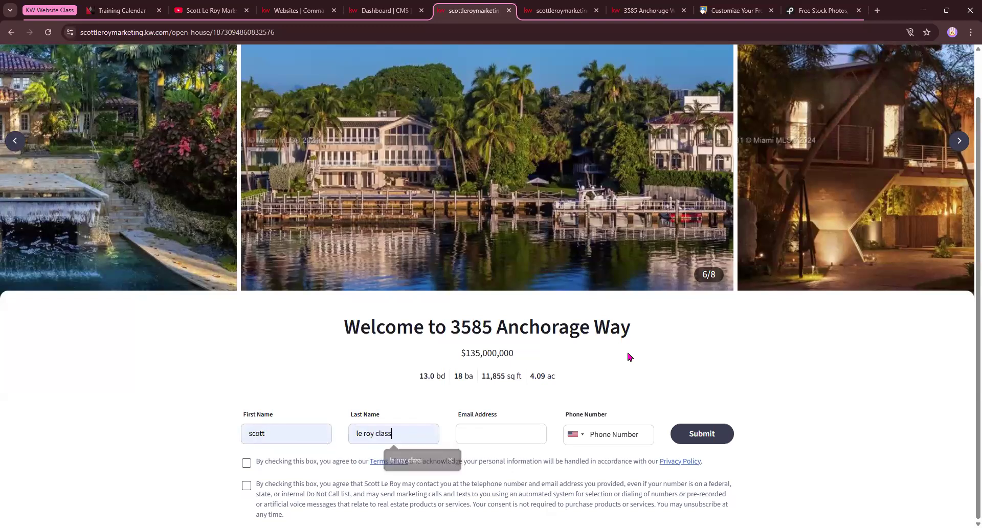
{"action": "key", "text": "Tab"}
{"action": "key", "text": "Down"}
{"action": "key", "text": "Return"}
{"action": "key", "text": "Tab"}
{"action": "key", "text": "Tab"}
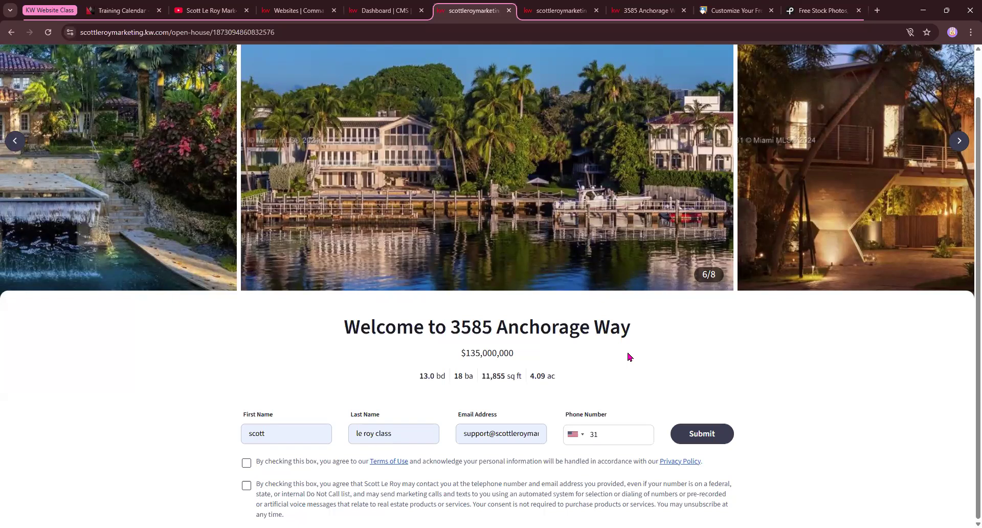
Enter a phone number, tick both consent checkboxes and submit the sign-in
{"action": "left_click", "coordinate": [246, 463]}
{"action": "left_click", "coordinate": [246, 485]}
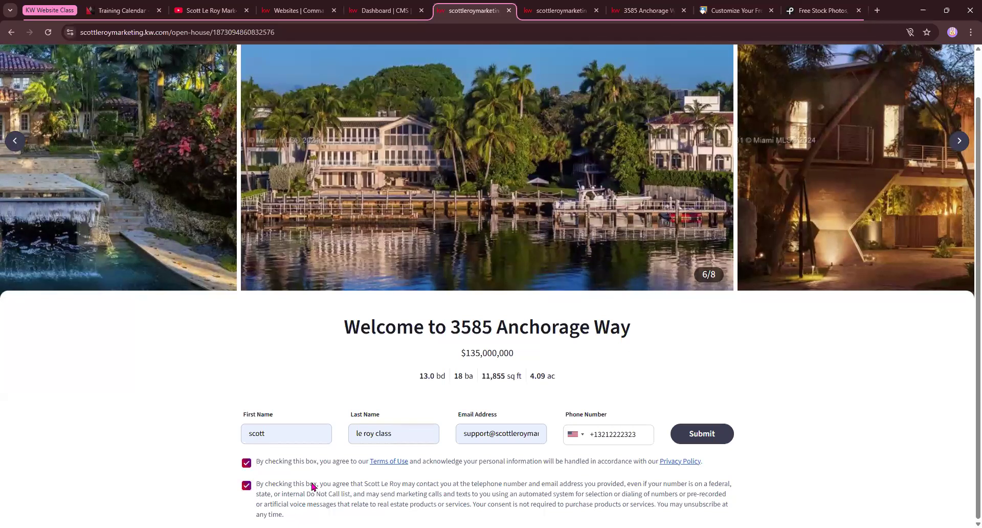
{"action": "left_click", "coordinate": [698, 439]}
{"action": "scroll", "coordinate": [670, 417], "scroll_direction": "down", "scroll_amount": 2}
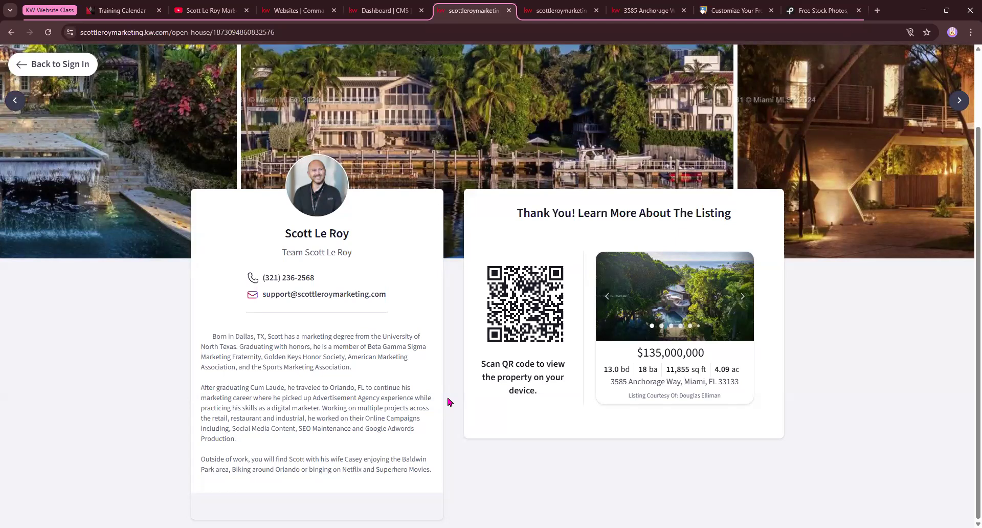
Return to the open-house sign-in form, then go to the CMS dashboard
{"action": "left_click", "coordinate": [43, 65]}
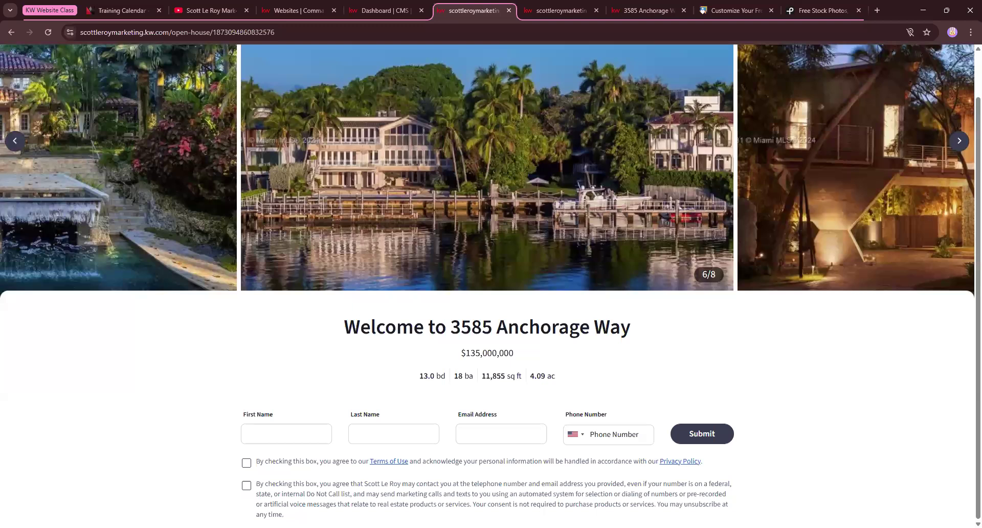
{"action": "left_click", "coordinate": [381, 10]}
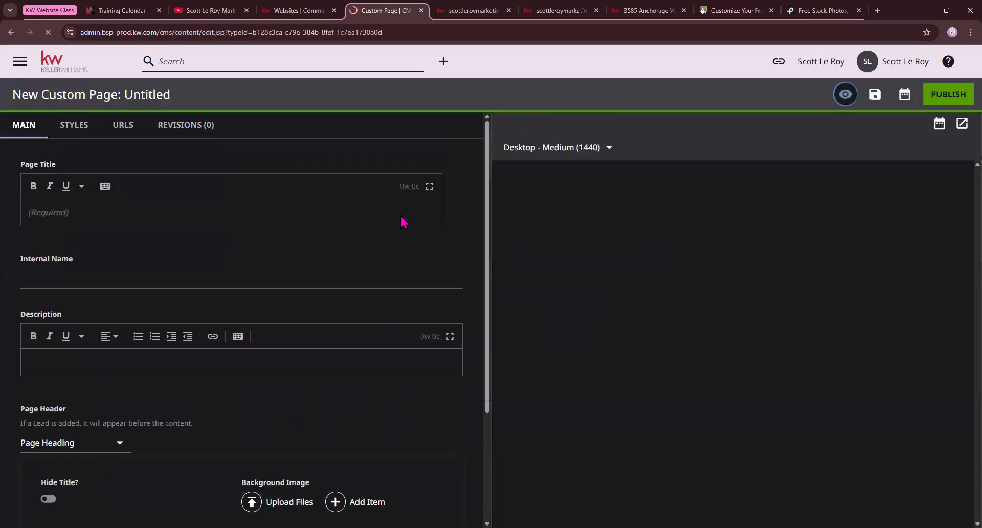
{"action": "left_click", "coordinate": [646, 11]}
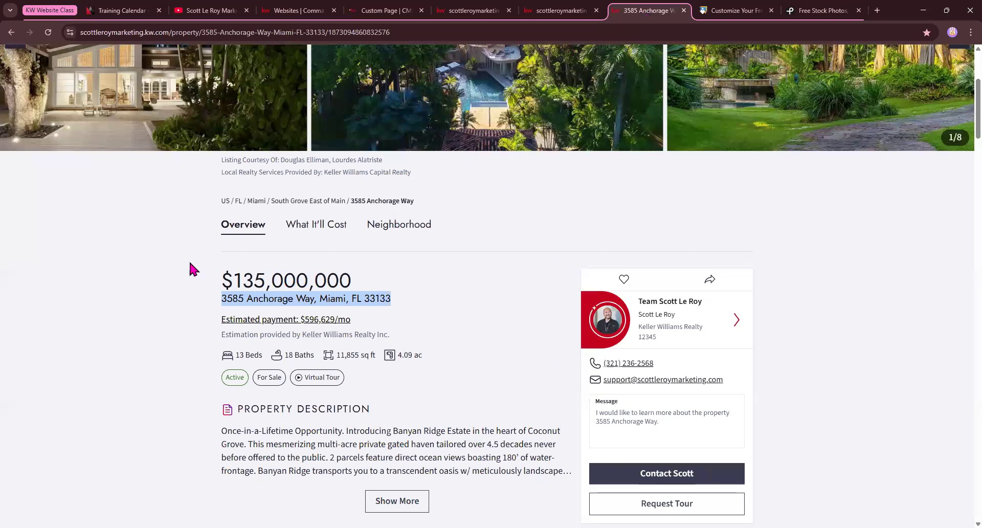
{"action": "scroll", "coordinate": [440, 219], "scroll_direction": "down", "scroll_amount": 20}
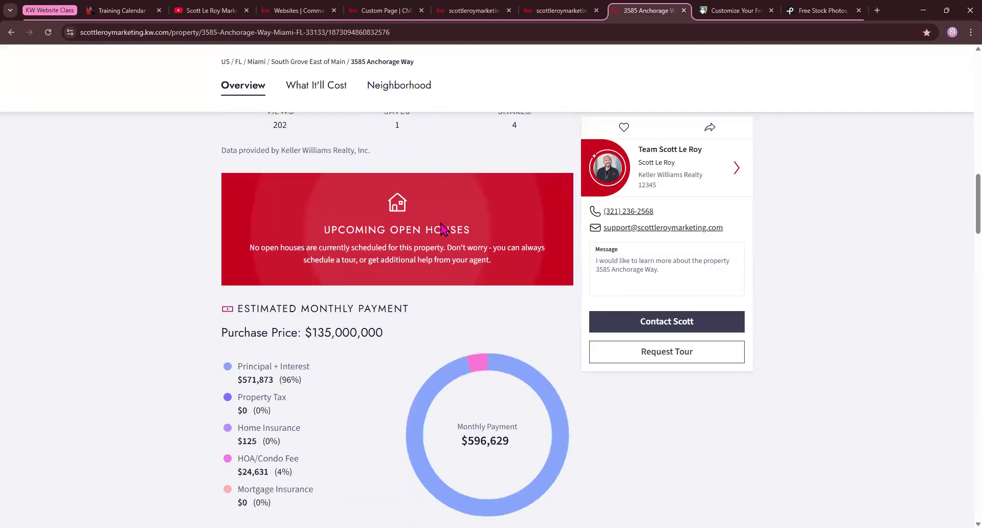
{"action": "scroll", "coordinate": [230, 281], "scroll_direction": "down", "scroll_amount": 15}
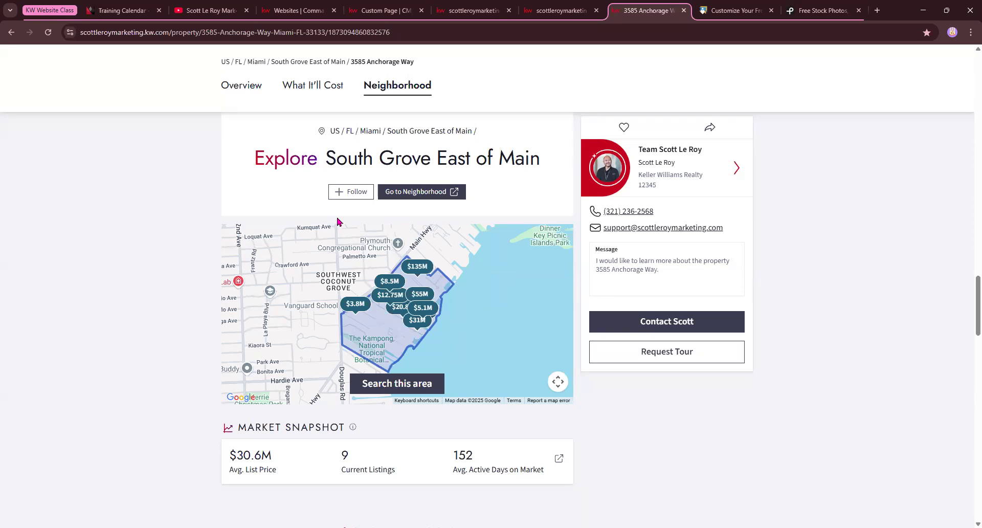
{"action": "left_click", "coordinate": [436, 198]}
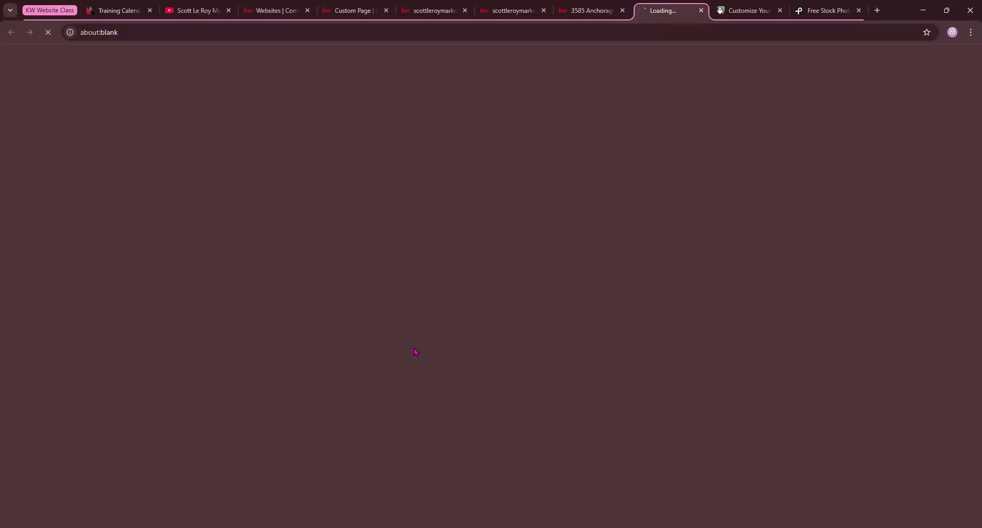
{"action": "left_click", "coordinate": [586, 10]}
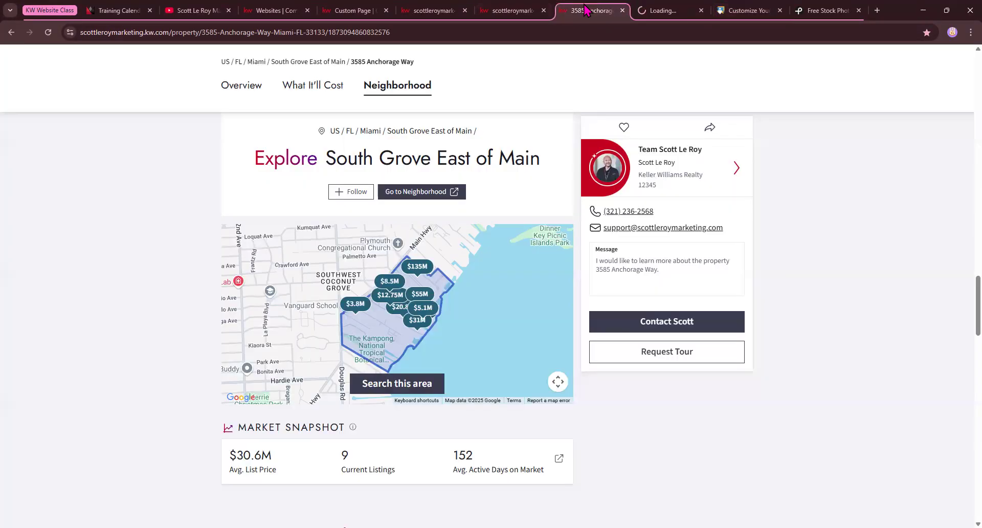
{"action": "left_click_drag", "start_coordinate": [247, 158], "coordinate": [567, 162]}
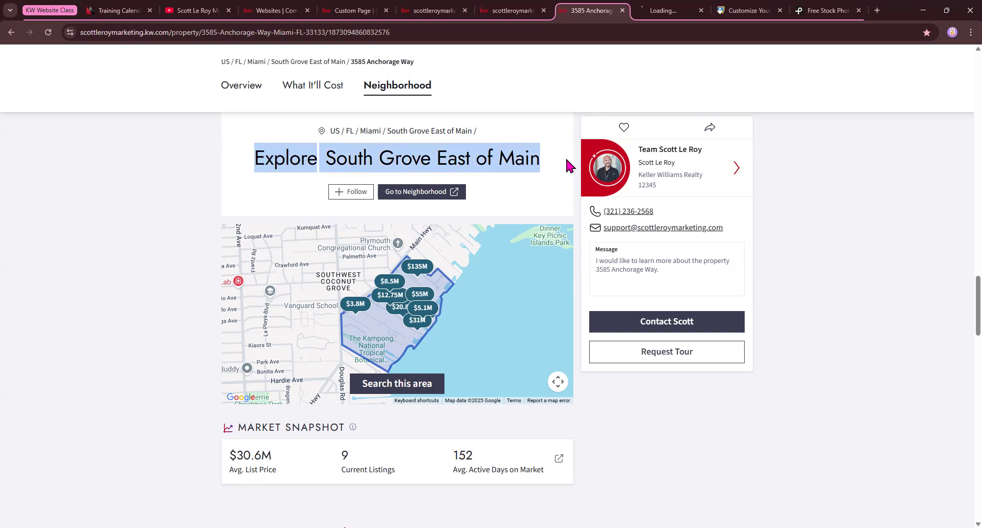
{"action": "scroll", "coordinate": [478, 293], "scroll_direction": "down", "scroll_amount": 1}
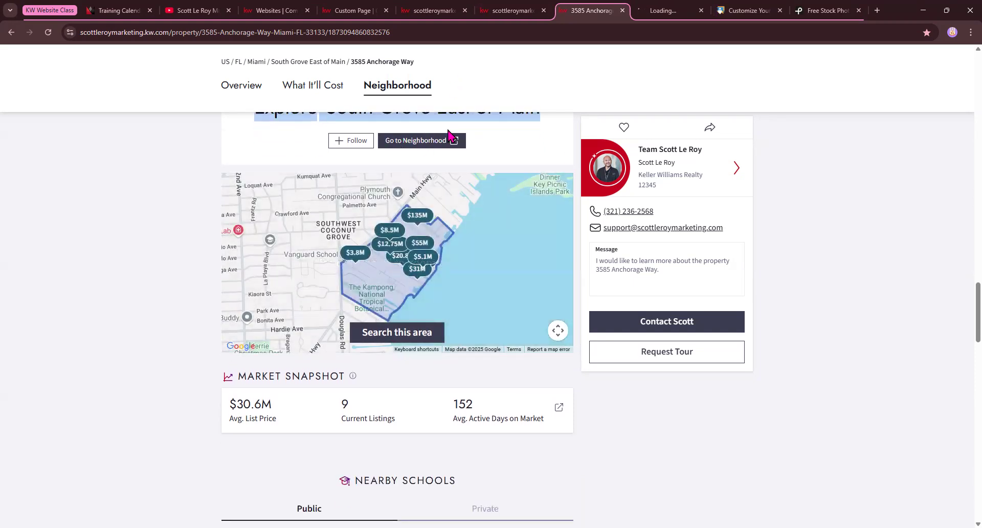
Scroll through the South Grove East of Main neighborhood page and back up
{"action": "left_click", "coordinate": [680, 8]}
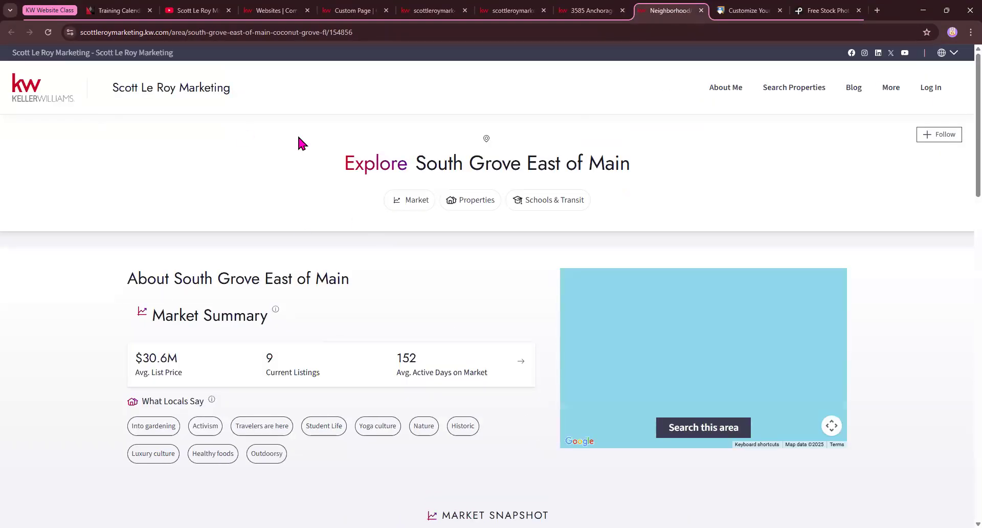
{"action": "scroll", "coordinate": [146, 266], "scroll_direction": "down", "scroll_amount": 1}
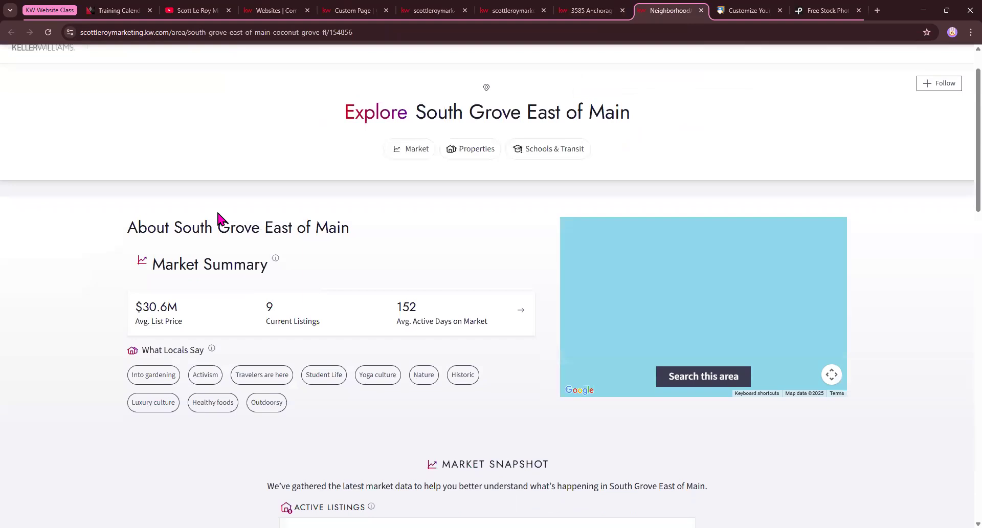
{"action": "scroll", "coordinate": [281, 271], "scroll_direction": "down", "scroll_amount": 2}
{"action": "scroll", "coordinate": [329, 345], "scroll_direction": "down", "scroll_amount": 9}
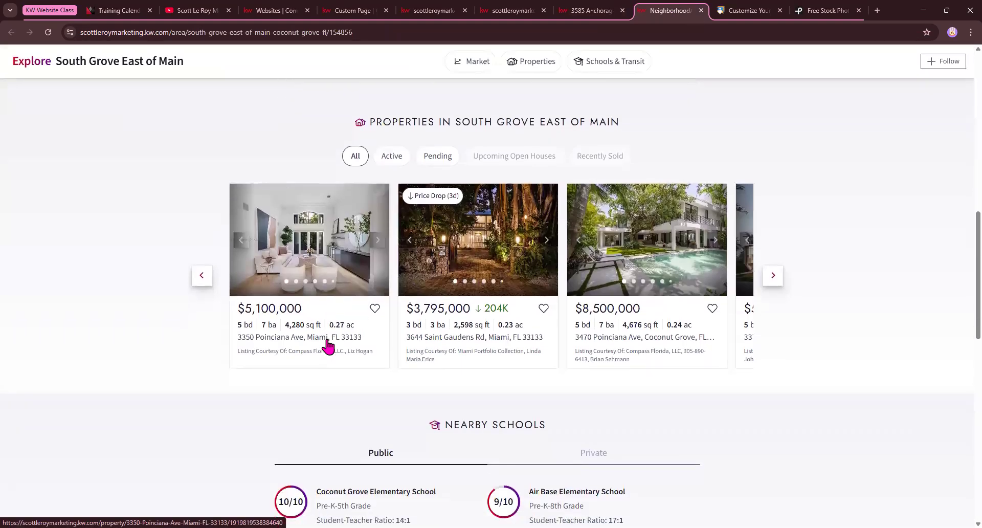
{"action": "scroll", "coordinate": [441, 279], "scroll_direction": "down", "scroll_amount": 4}
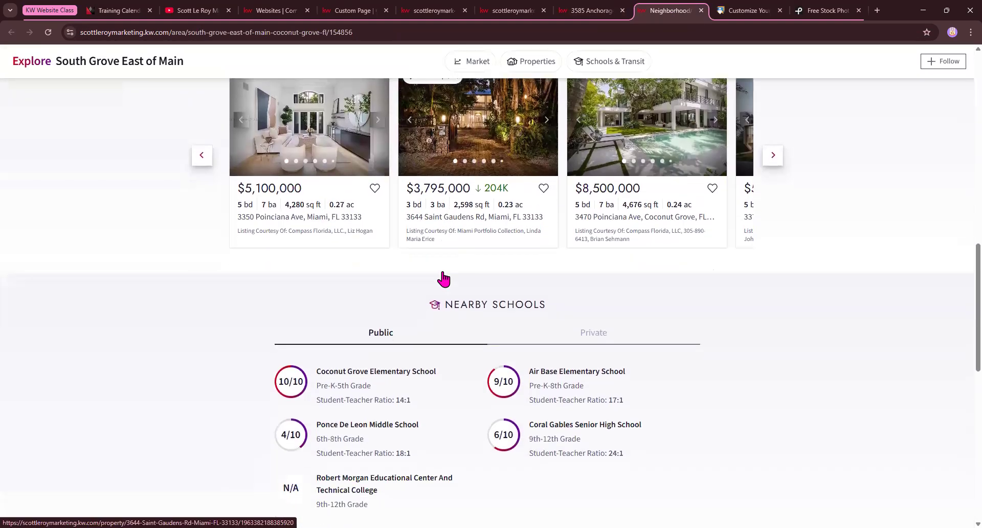
{"action": "scroll", "coordinate": [308, 307], "scroll_direction": "down", "scroll_amount": 5}
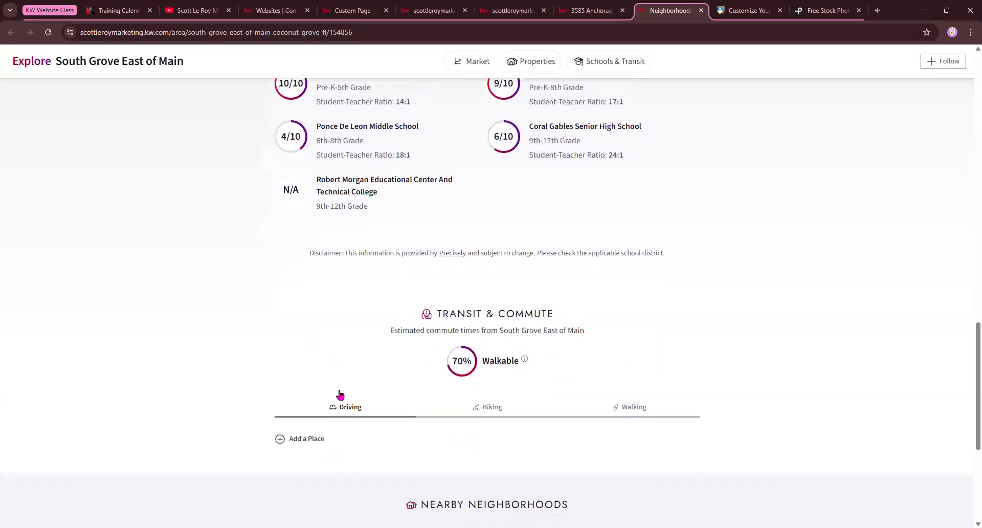
{"action": "scroll", "coordinate": [332, 333], "scroll_direction": "down", "scroll_amount": 4}
{"action": "scroll", "coordinate": [437, 338], "scroll_direction": "up", "scroll_amount": 13}
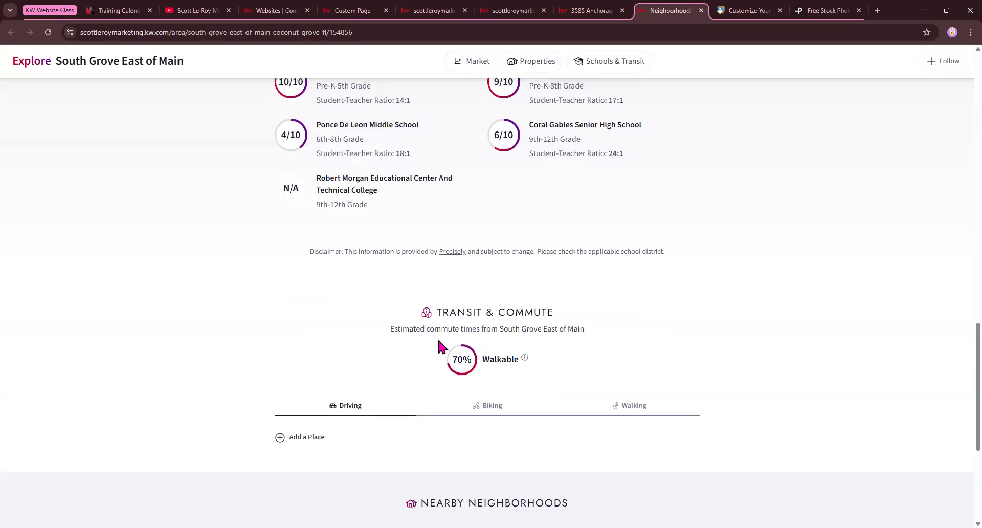
{"action": "scroll", "coordinate": [441, 346], "scroll_direction": "up", "scroll_amount": 10}
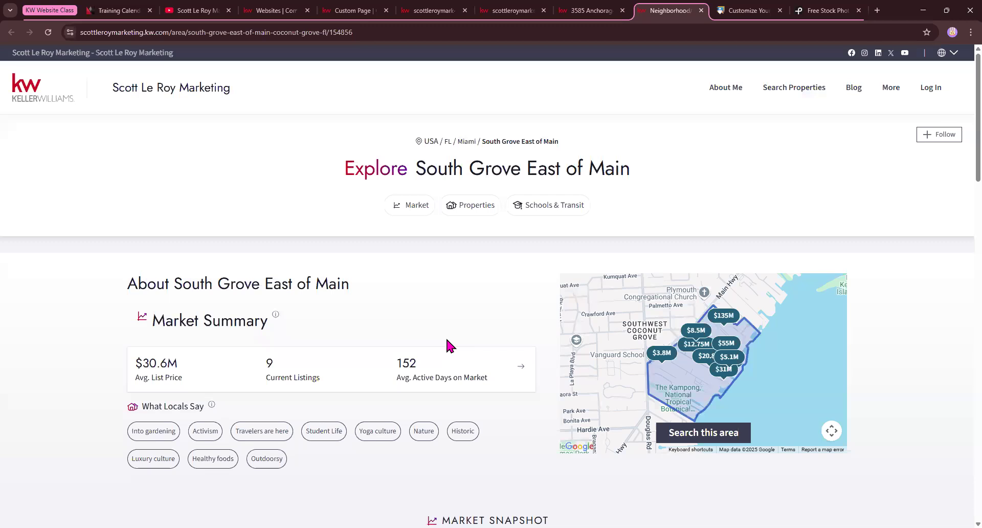
Copy the neighborhood page's URL and return to the Custom Page editor
{"action": "left_click", "coordinate": [371, 33]}
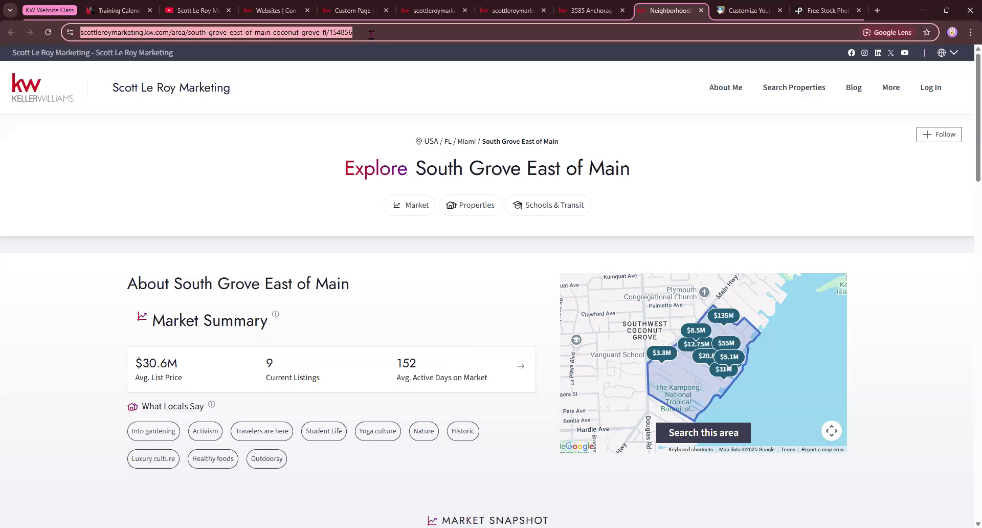
{"action": "right_click", "coordinate": [259, 34]}
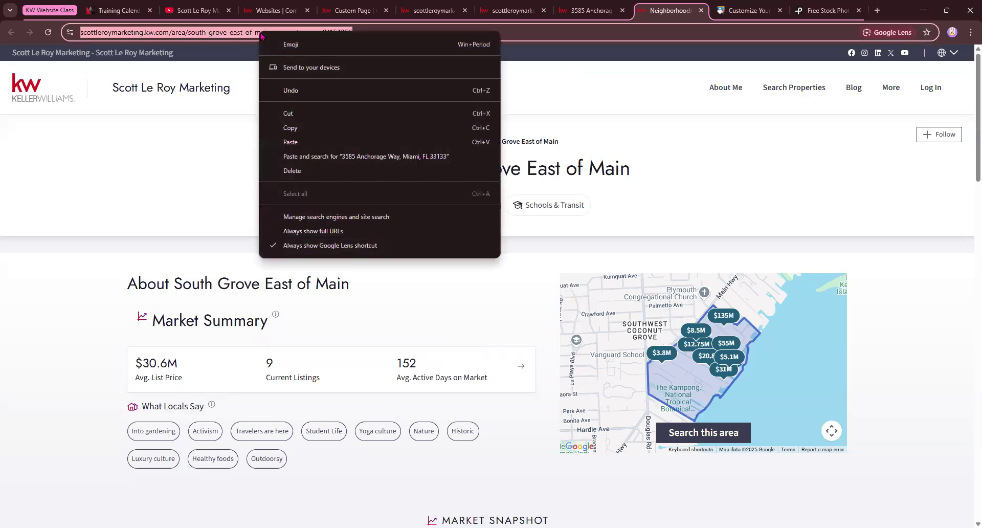
{"action": "left_click", "coordinate": [302, 129]}
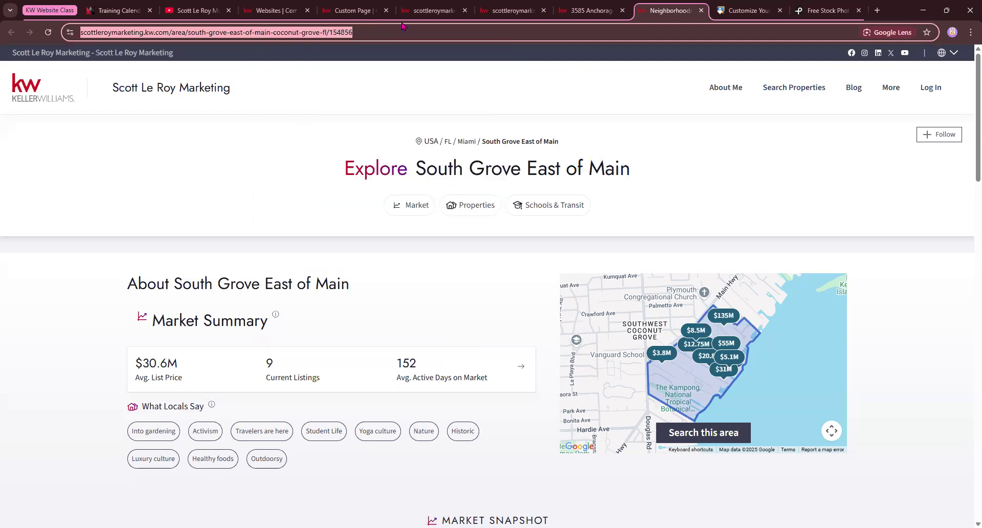
{"action": "left_click", "coordinate": [355, 10]}
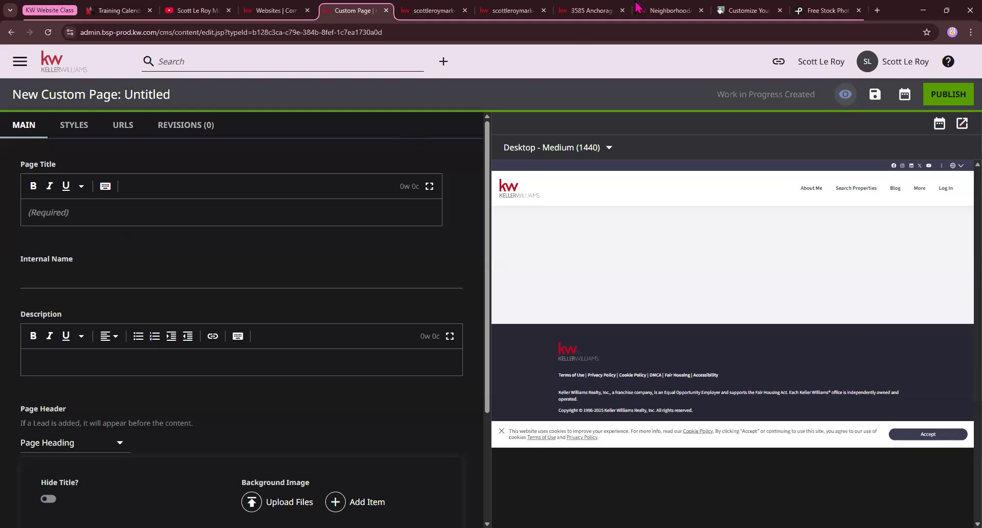
Paste 'Explore South Grove East of Main' as the page title and mark the Internal Name for ' 4/8'
{"action": "left_click", "coordinate": [659, 11]}
{"action": "left_click_drag", "start_coordinate": [685, 171], "coordinate": [345, 182]}
{"action": "key", "text": "ctrl+c"}
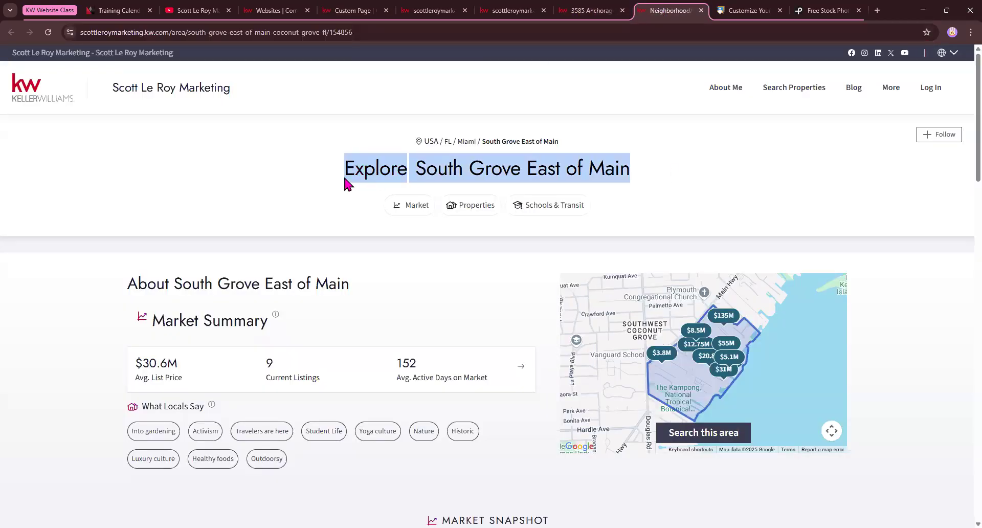
{"action": "left_click", "coordinate": [355, 10]}
{"action": "left_click", "coordinate": [91, 214]}
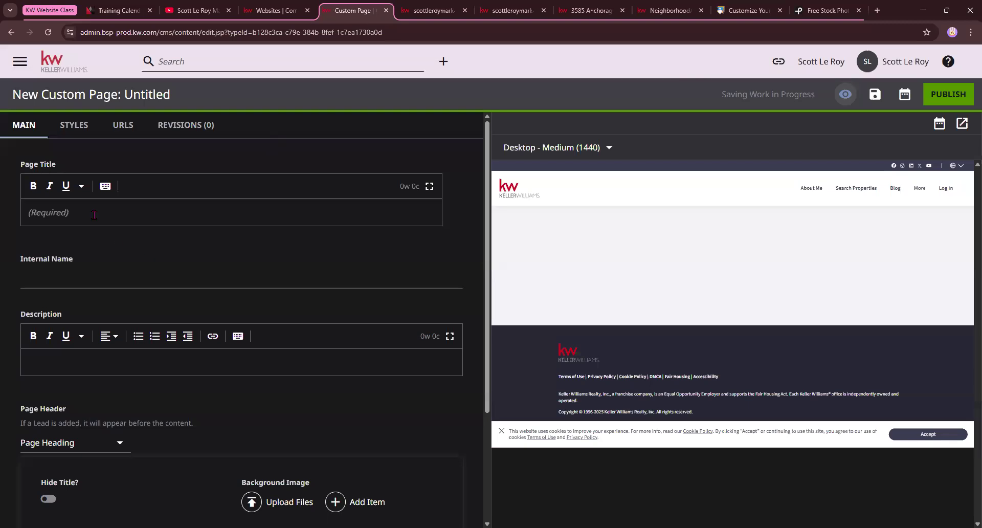
{"action": "key", "text": "ctrl+v"}
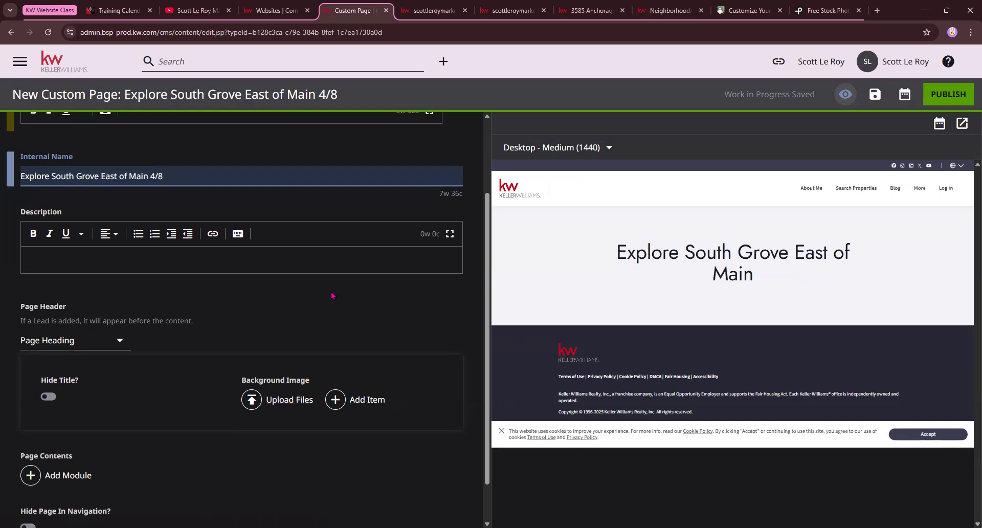
{"action": "scroll", "coordinate": [331, 295], "scroll_direction": "down", "scroll_amount": 1}
{"action": "left_click_drag", "start_coordinate": [16, 409], "coordinate": [81, 410]}
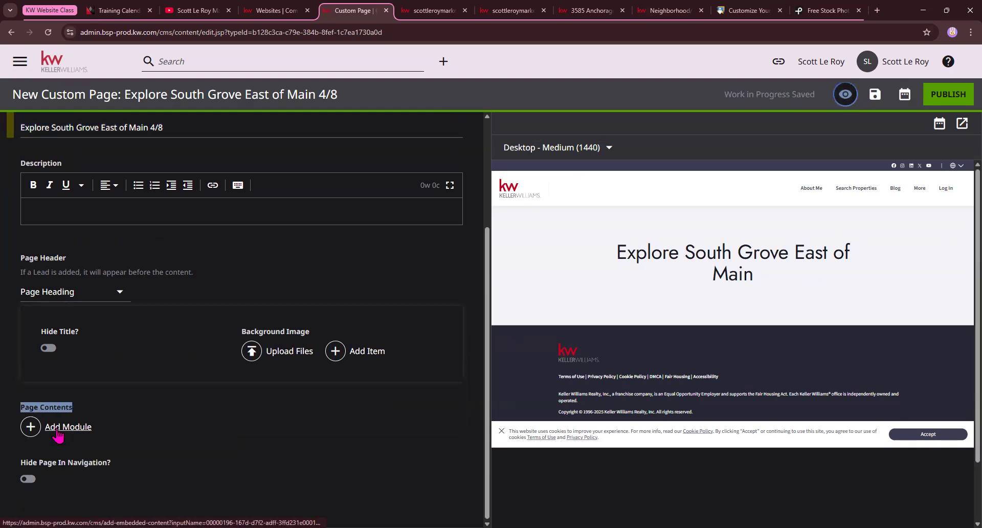
Add an Iframe Embed module from Additional Modules to the page contents
{"action": "left_click", "coordinate": [65, 427]}
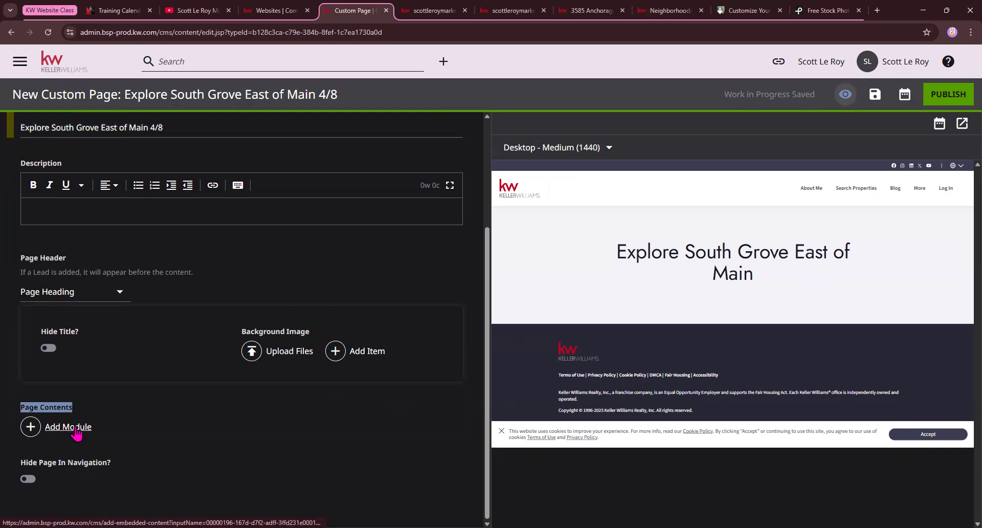
{"action": "scroll", "coordinate": [733, 256], "scroll_direction": "down", "scroll_amount": 5}
{"action": "scroll", "coordinate": [732, 255], "scroll_direction": "down", "scroll_amount": 15}
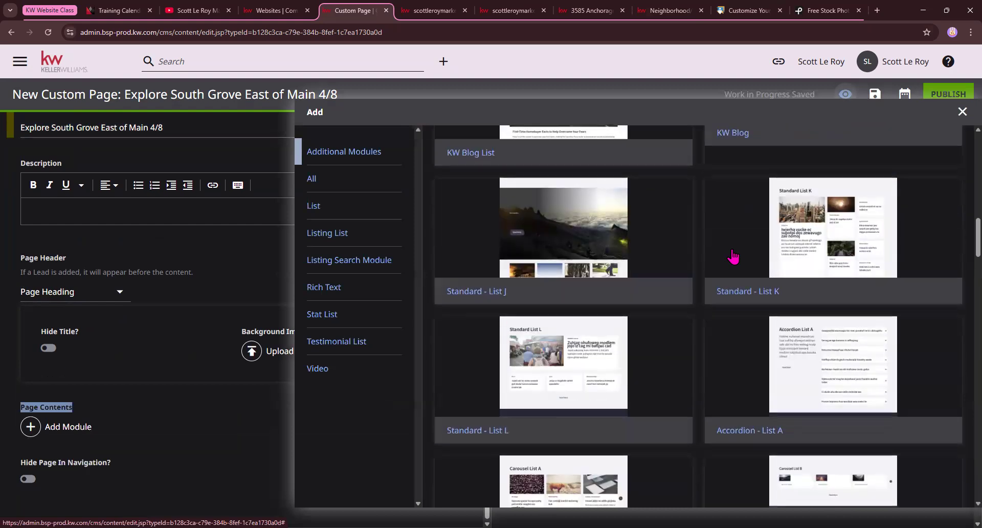
{"action": "scroll", "coordinate": [730, 256], "scroll_direction": "down", "scroll_amount": 15}
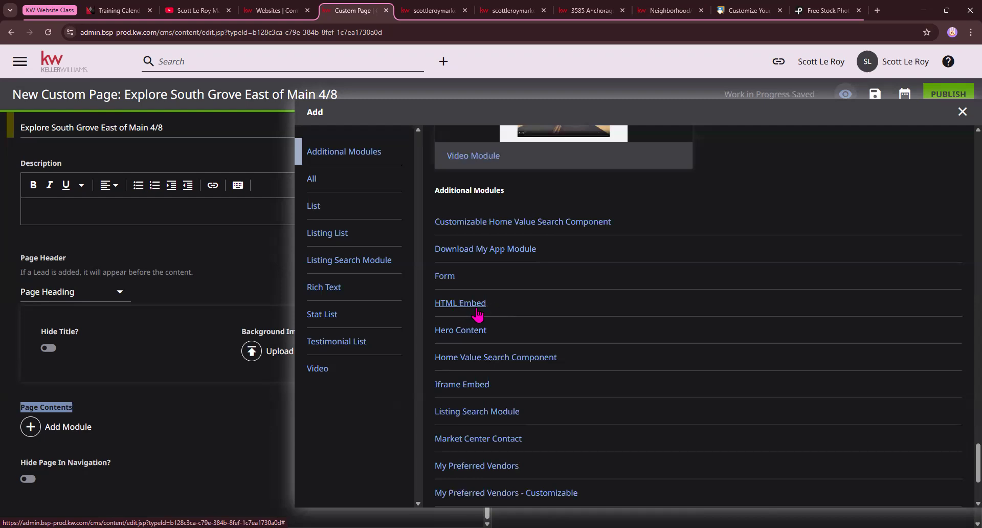
{"action": "left_click", "coordinate": [462, 384]}
Choose Create New from the module's Shared iframe embed dropdown
{"action": "scroll", "coordinate": [31, 359], "scroll_direction": "down", "scroll_amount": 2}
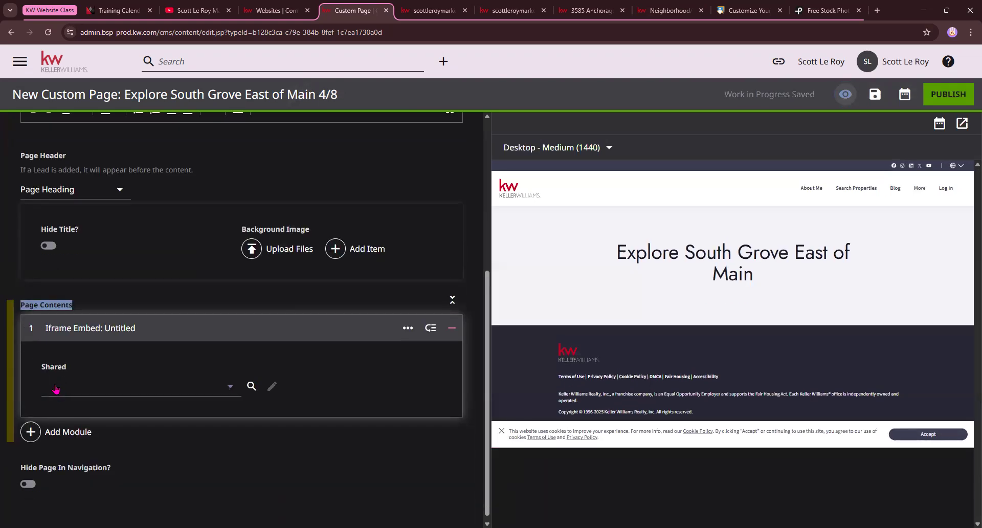
{"action": "left_click", "coordinate": [133, 385]}
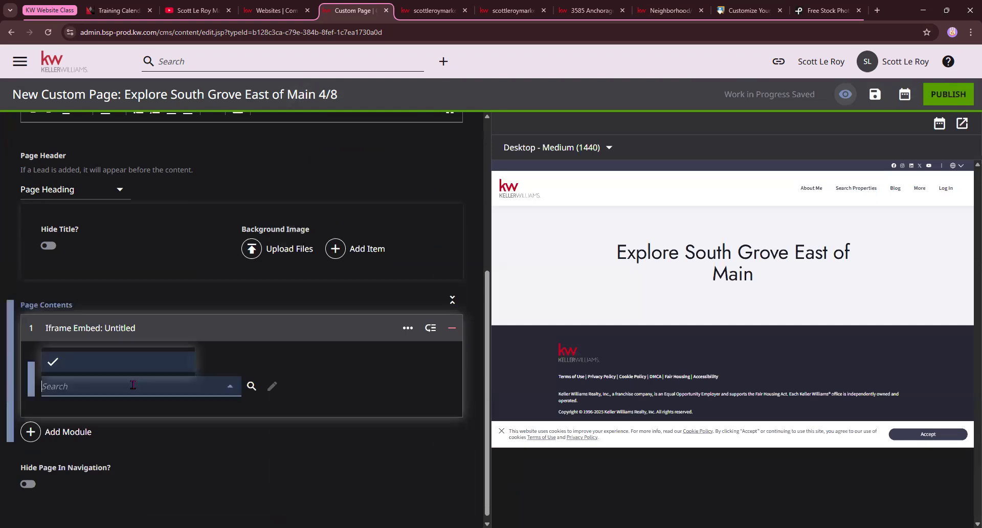
{"action": "left_click", "coordinate": [90, 114]}
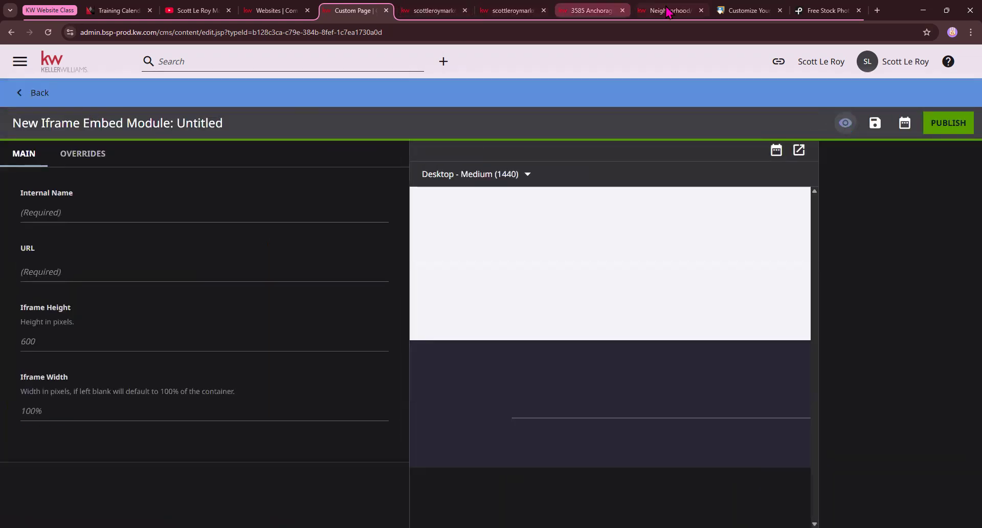
Name the iframe embed module 'Explore South Grove East of Main 4/8'
{"action": "left_click", "coordinate": [124, 205]}
{"action": "key", "text": "ctrl+v"}
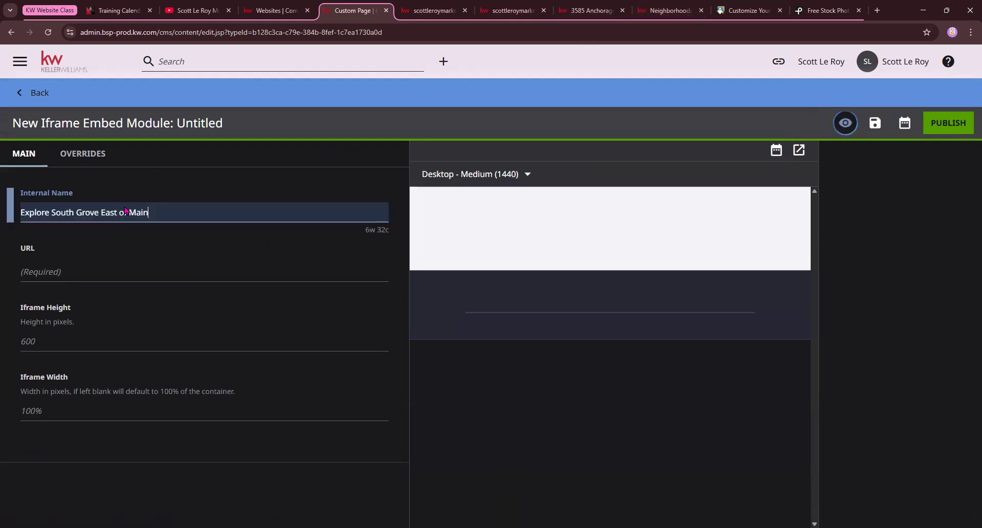
{"action": "type", "text": "4/8"}
{"action": "left_click", "coordinate": [164, 263]}
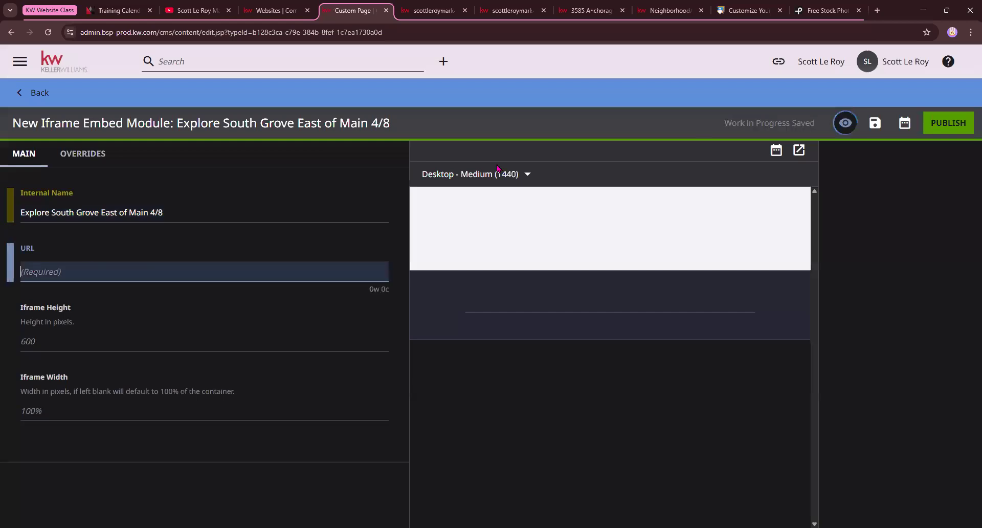
Copy the South Grove neighborhood page address and paste it as the embed URL
{"action": "left_click", "coordinate": [691, 8]}
{"action": "key", "text": "ctrl+l"}
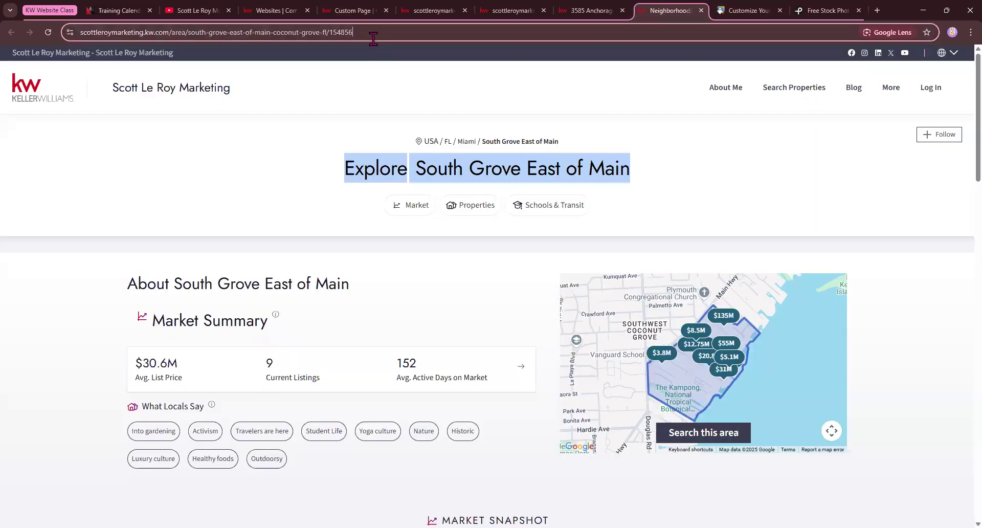
{"action": "right_click", "coordinate": [187, 34]}
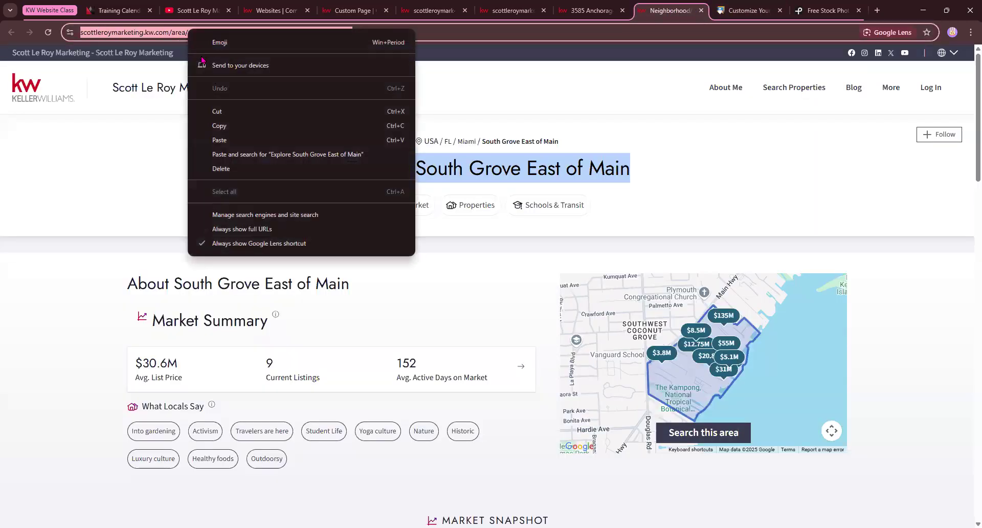
{"action": "left_click", "coordinate": [230, 131]}
{"action": "left_click", "coordinate": [591, 9]}
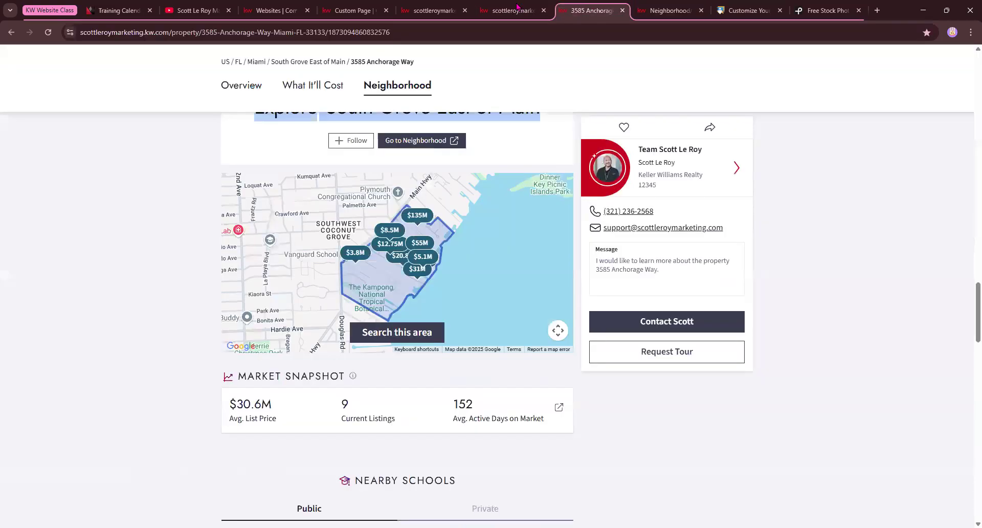
{"action": "left_click", "coordinate": [353, 10]}
{"action": "right_click", "coordinate": [62, 277]}
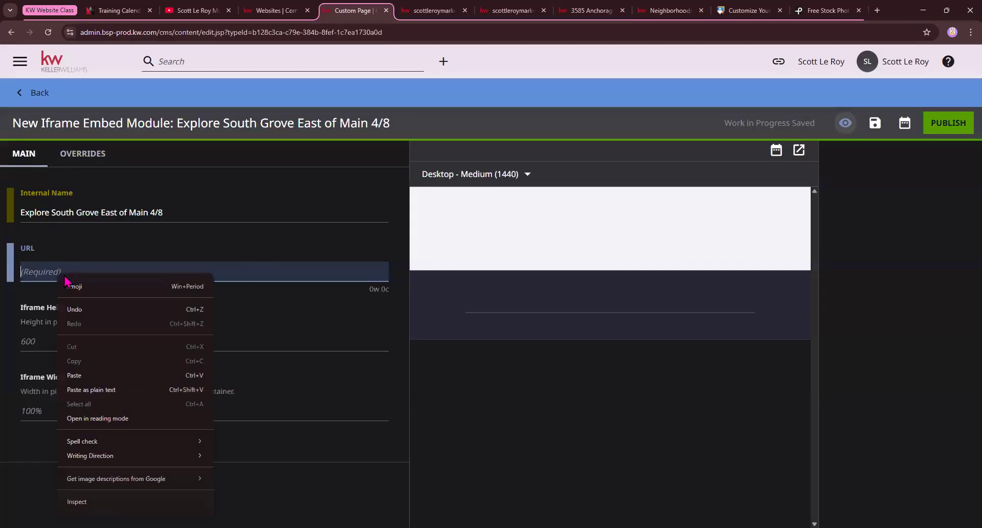
{"action": "left_click", "coordinate": [110, 386]}
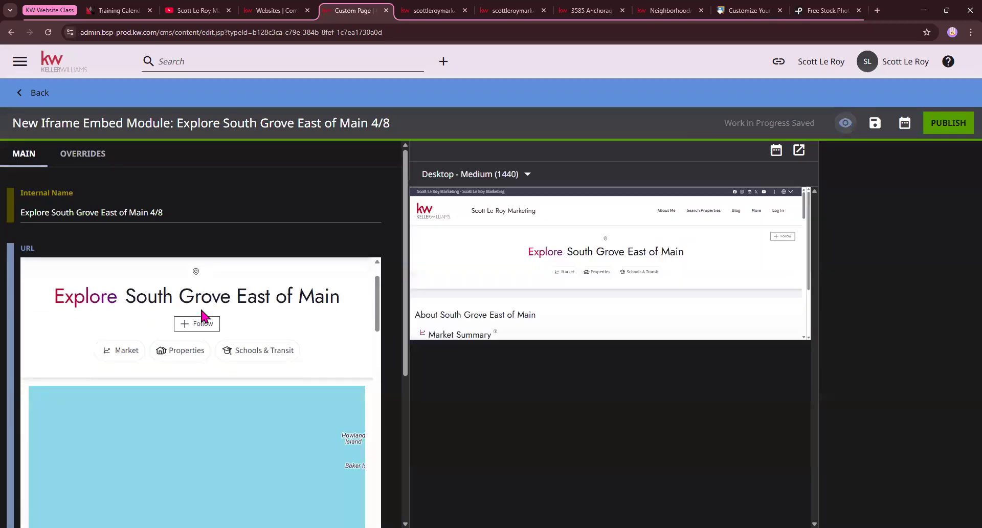
Compare the preview with the neighborhood page, then publish the Iframe Embed module
{"action": "left_click", "coordinate": [665, 10]}
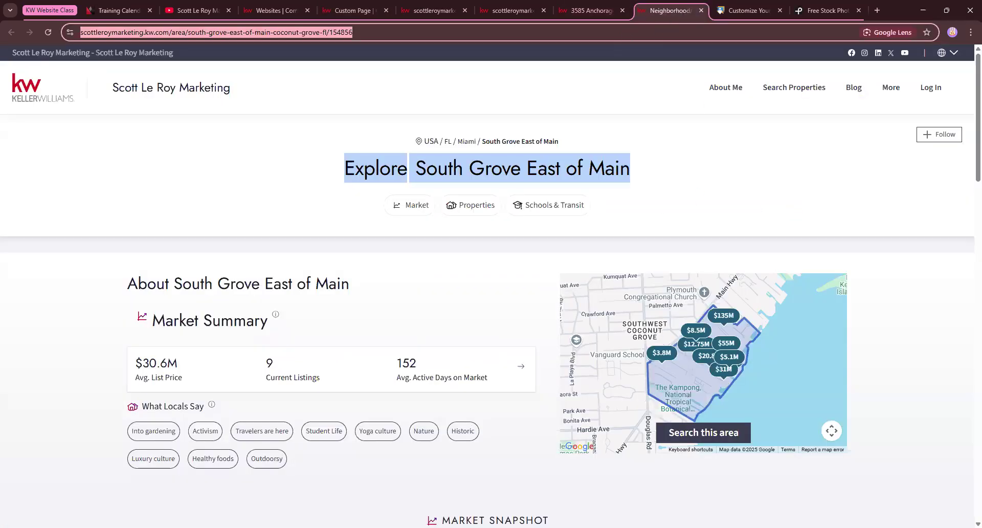
{"action": "left_click", "coordinate": [352, 10]}
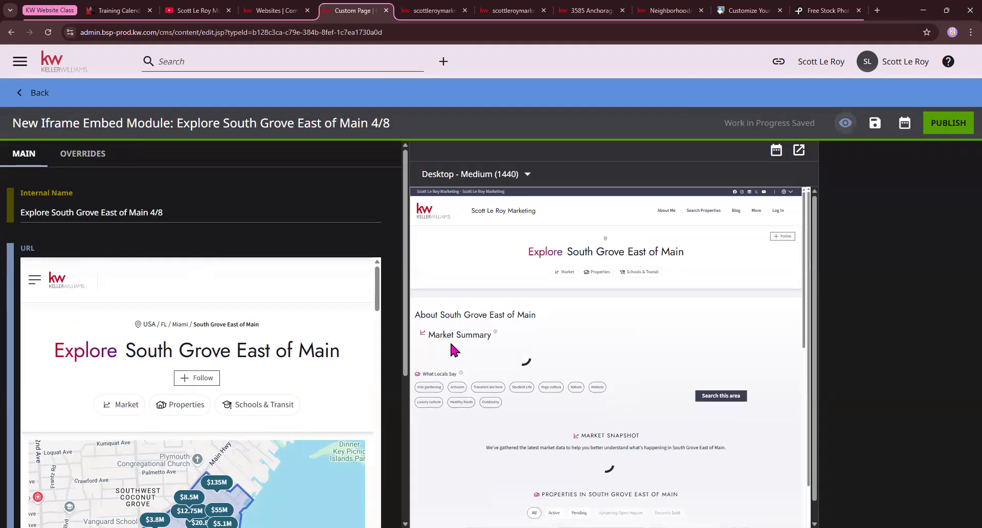
{"action": "scroll", "coordinate": [220, 351], "scroll_direction": "down", "scroll_amount": 1}
{"action": "scroll", "coordinate": [219, 351], "scroll_direction": "down", "scroll_amount": 6}
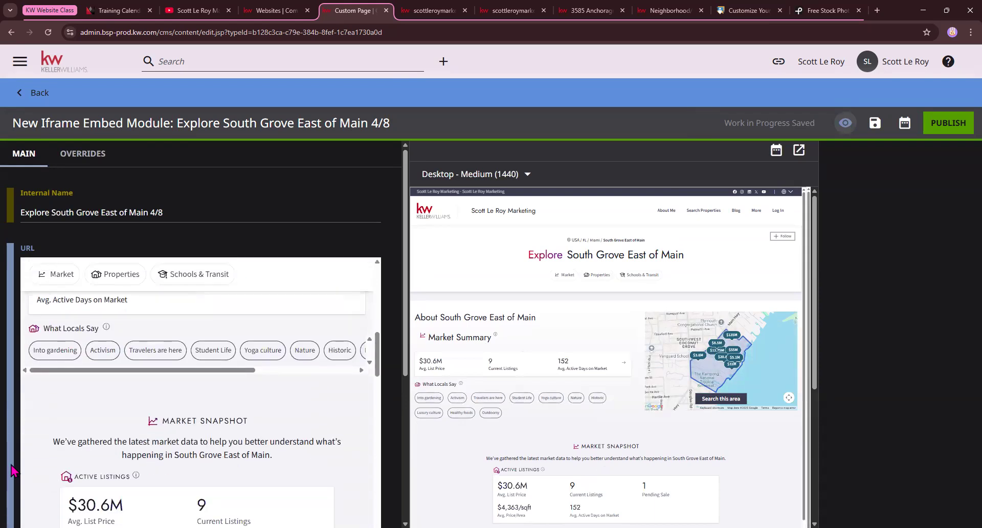
{"action": "scroll", "coordinate": [274, 367], "scroll_direction": "down", "scroll_amount": 2}
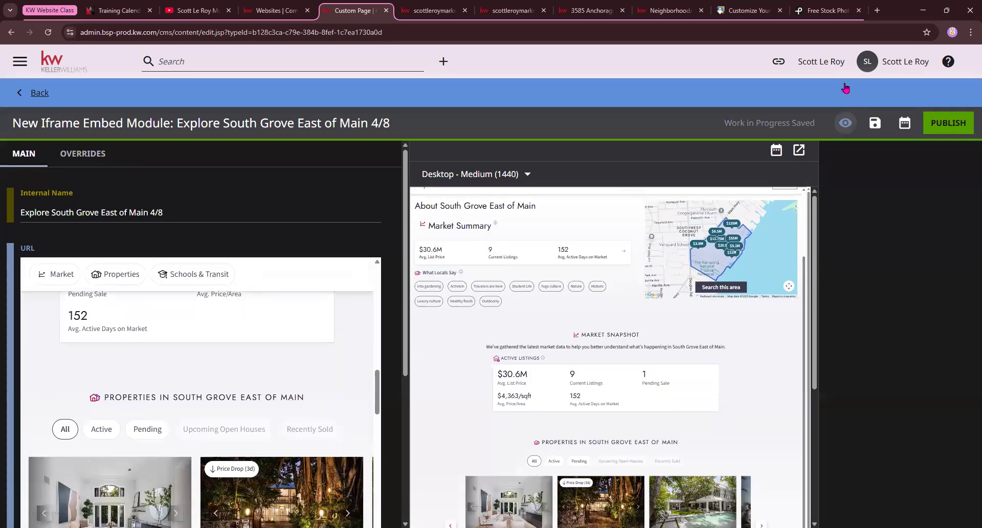
{"action": "left_click", "coordinate": [948, 121]}
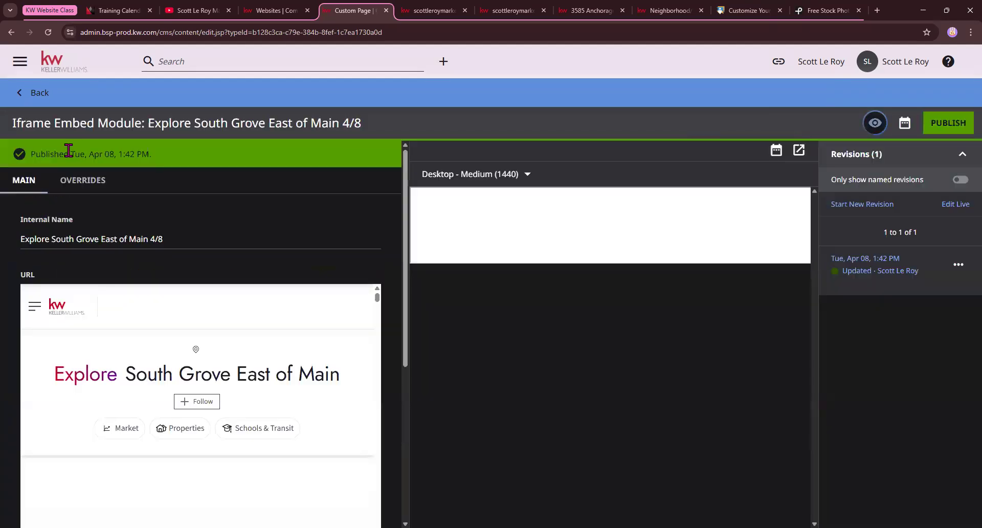
Back in the custom page, choose 'Explore South Grove East of Main 4/8' as the shared iframe embed
{"action": "left_click_drag", "start_coordinate": [161, 122], "coordinate": [40, 109]}
{"action": "left_click", "coordinate": [33, 93]}
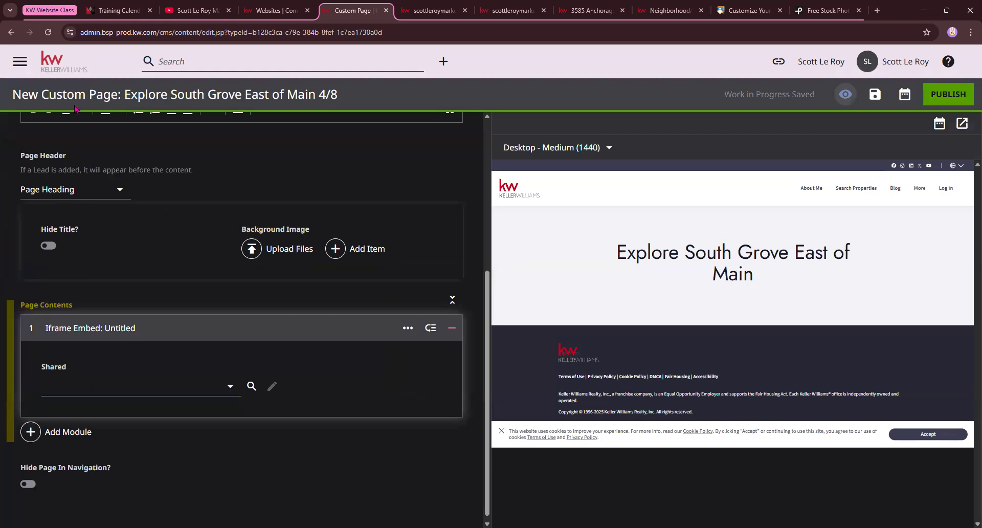
{"action": "left_click_drag", "start_coordinate": [56, 95], "coordinate": [102, 94]}
{"action": "left_click", "coordinate": [151, 394]}
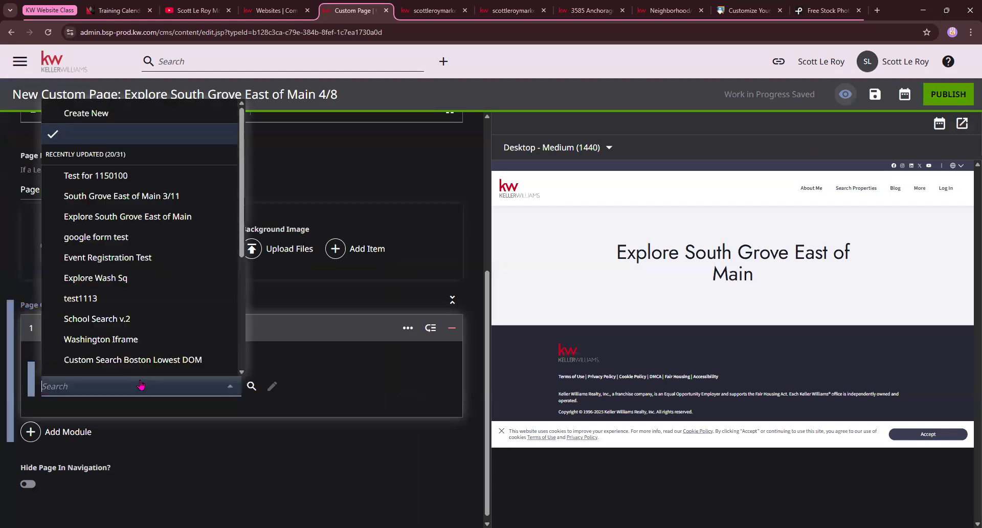
{"action": "left_click", "coordinate": [142, 185]}
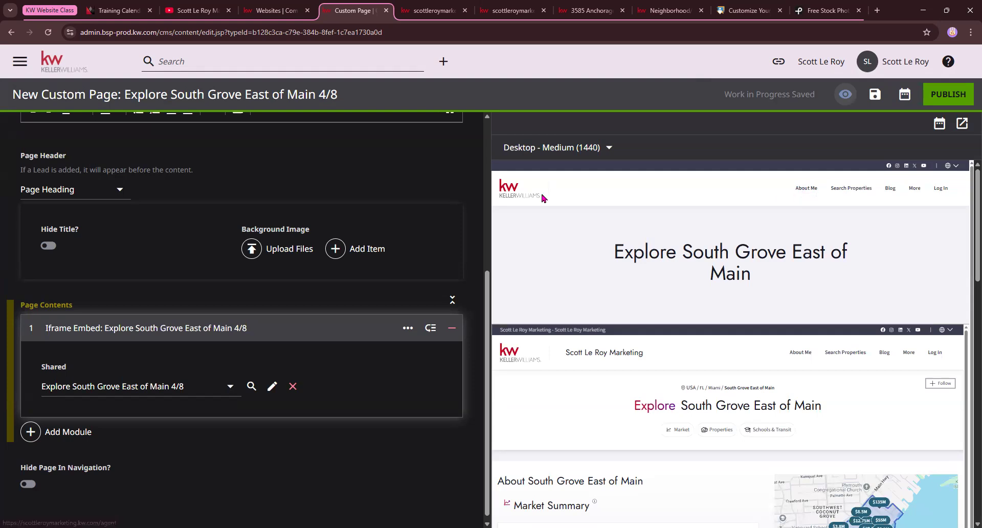
Set the custom page's Page Header to None
{"action": "mouse_move", "coordinate": [914, 352]}
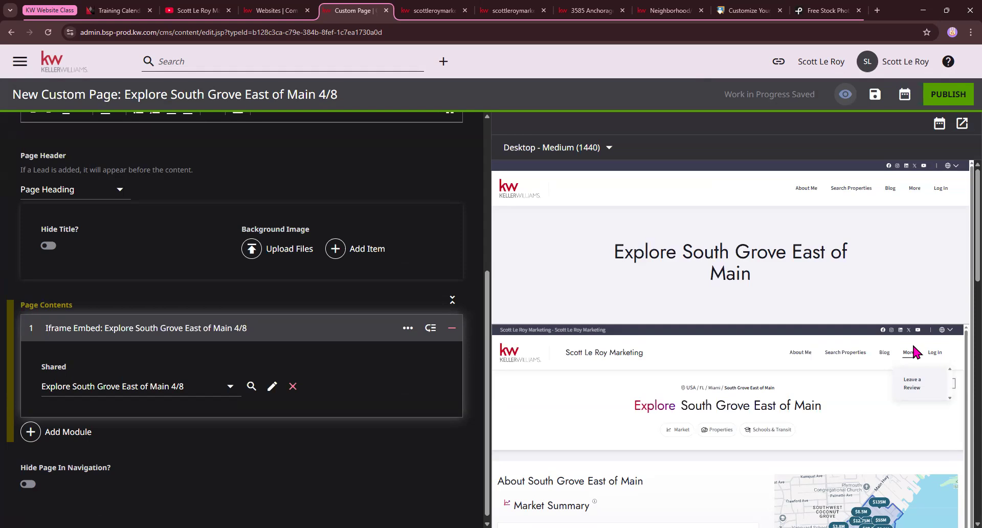
{"action": "scroll", "coordinate": [380, 273], "scroll_direction": "up", "scroll_amount": 1}
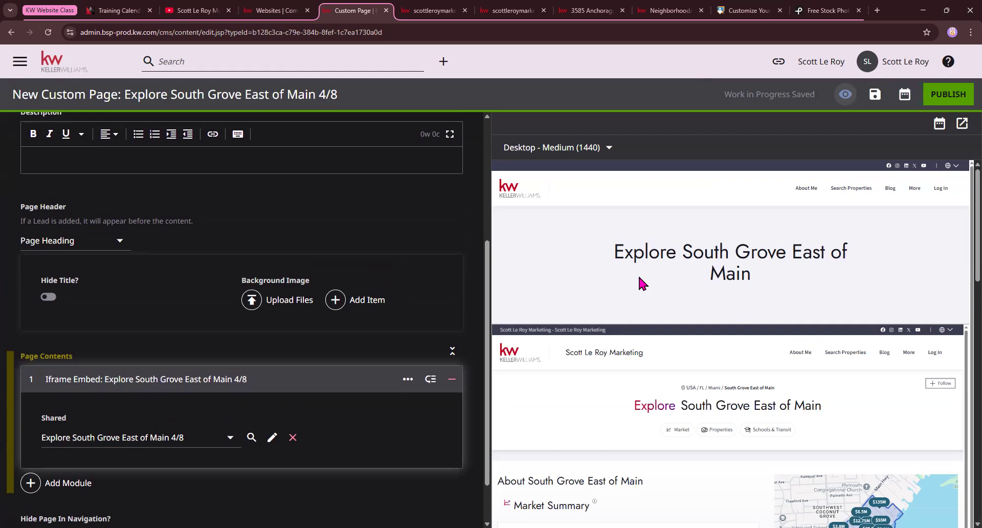
{"action": "left_click", "coordinate": [88, 242]}
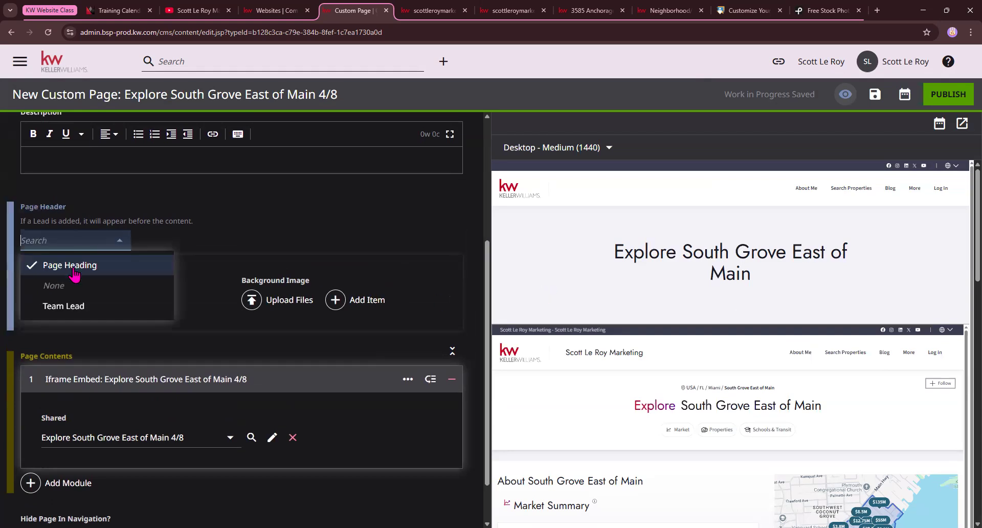
{"action": "left_click", "coordinate": [70, 285]}
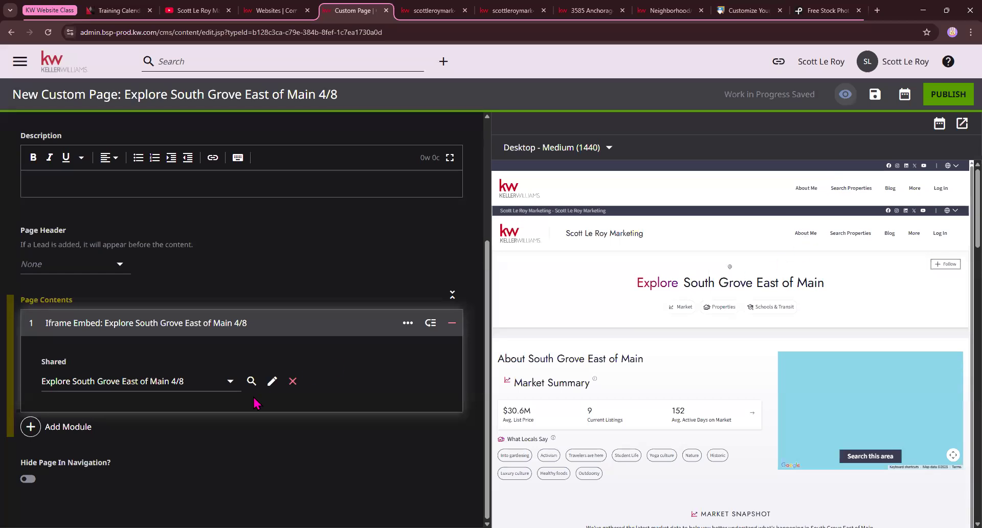
{"action": "scroll", "coordinate": [633, 380], "scroll_direction": "down", "scroll_amount": 3}
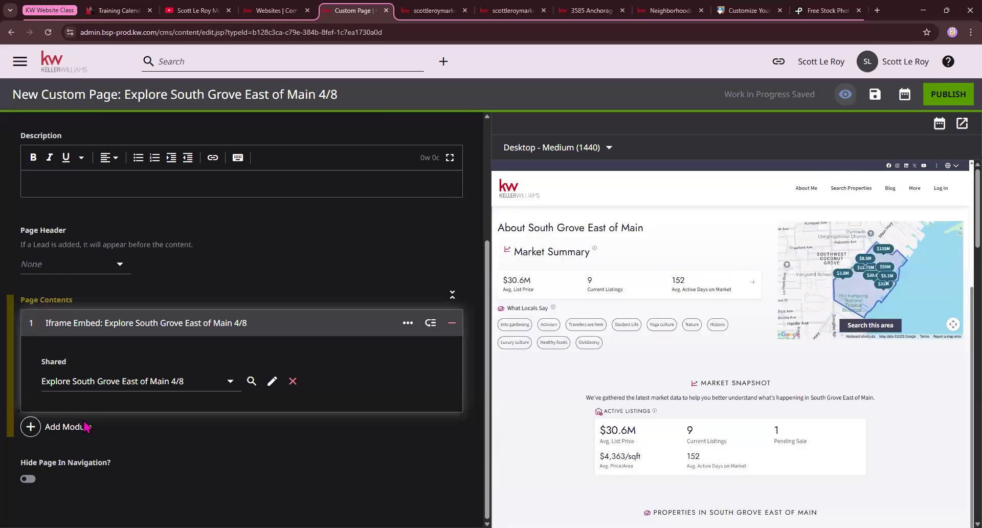
Add a Form module using the defaultAgentContactTitle form and preview its 'Interested? Let's Talk!' form
{"action": "left_click", "coordinate": [68, 426]}
{"action": "scroll", "coordinate": [546, 262], "scroll_direction": "down", "scroll_amount": 20}
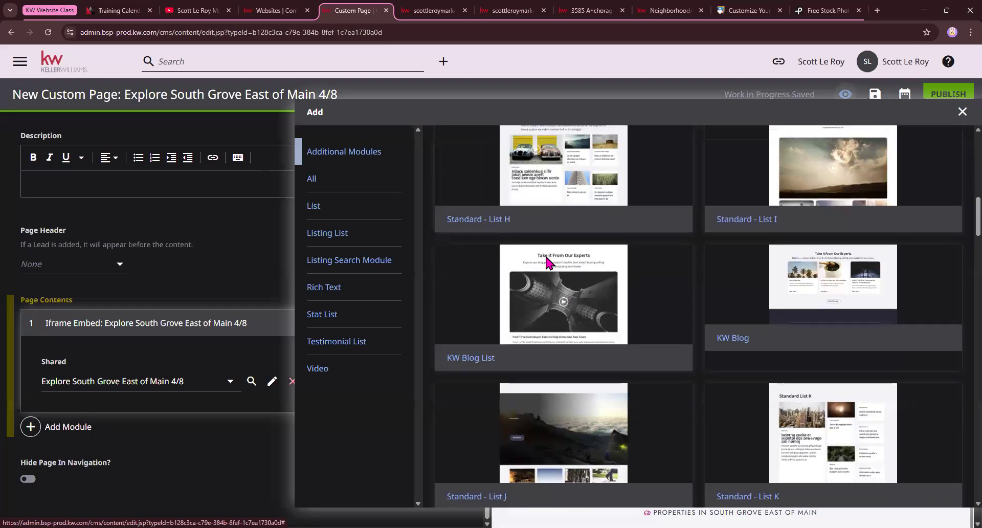
{"action": "scroll", "coordinate": [545, 263], "scroll_direction": "down", "scroll_amount": 20}
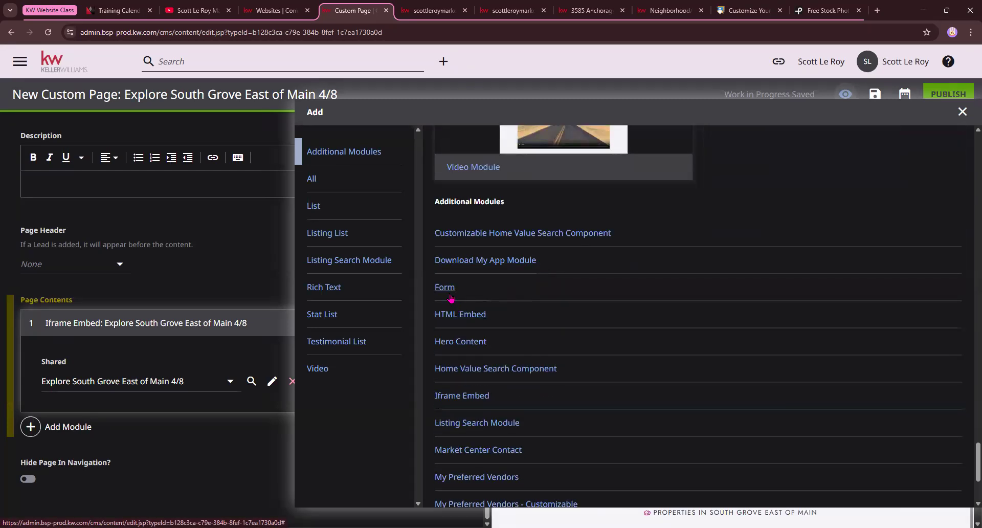
{"action": "left_click", "coordinate": [448, 288]}
{"action": "left_click", "coordinate": [117, 485]}
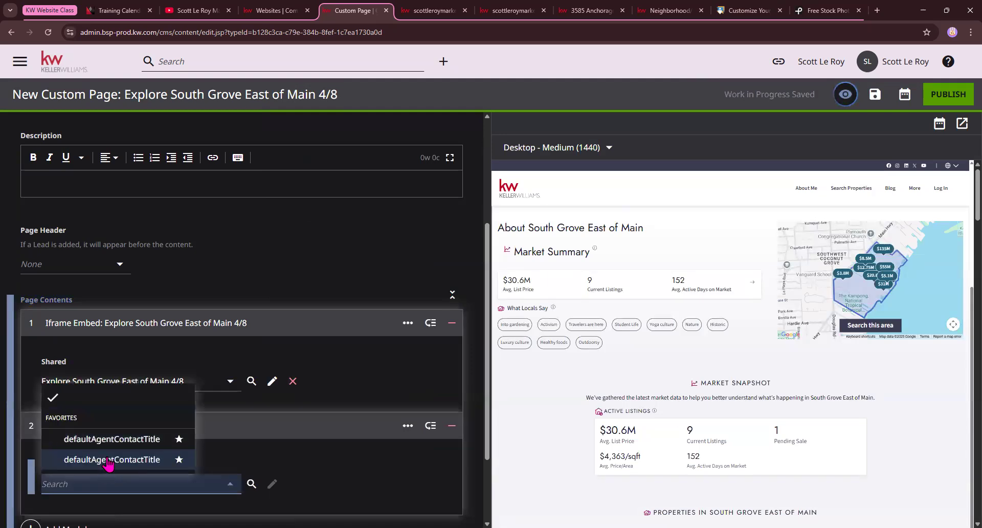
{"action": "left_click", "coordinate": [107, 463]}
{"action": "scroll", "coordinate": [732, 391], "scroll_direction": "down", "scroll_amount": 20}
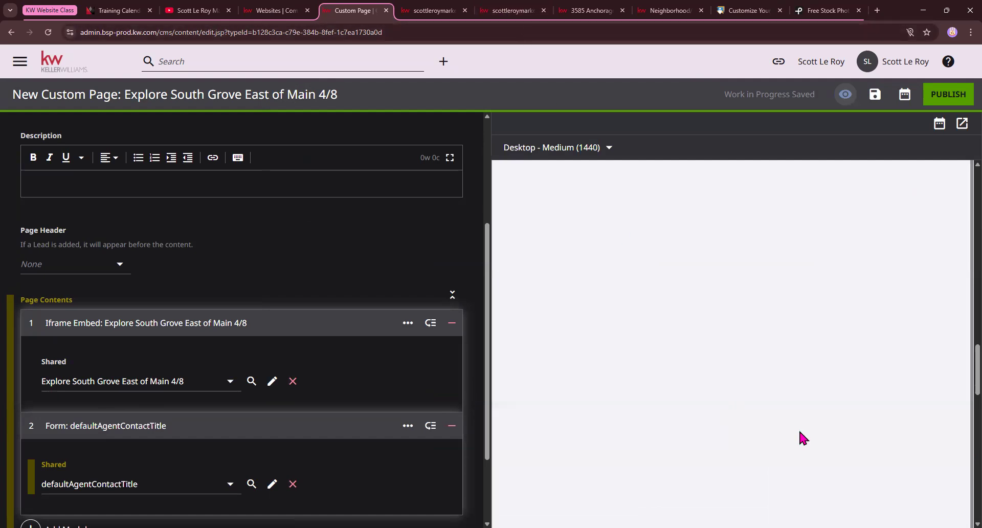
{"action": "left_click_drag", "start_coordinate": [958, 203], "coordinate": [938, 350]}
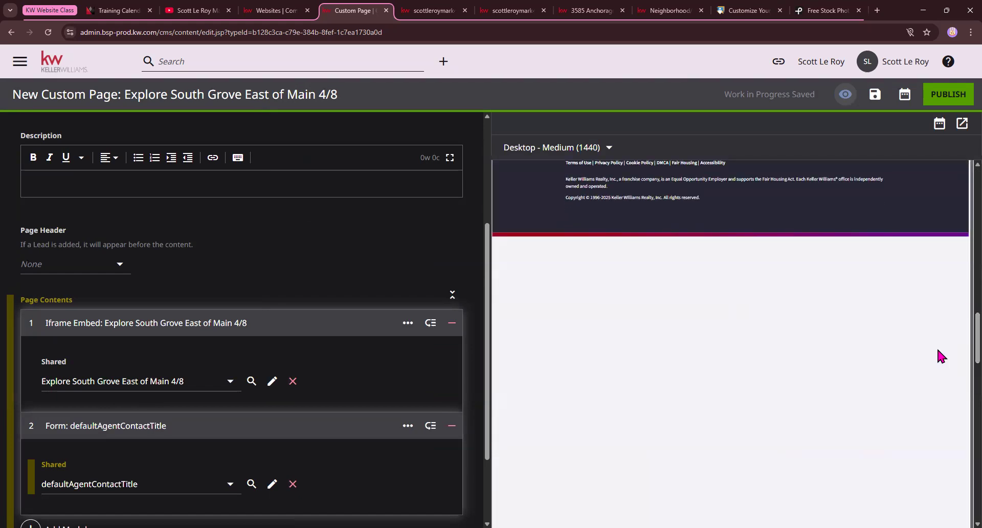
{"action": "scroll", "coordinate": [855, 357], "scroll_direction": "down", "scroll_amount": 2}
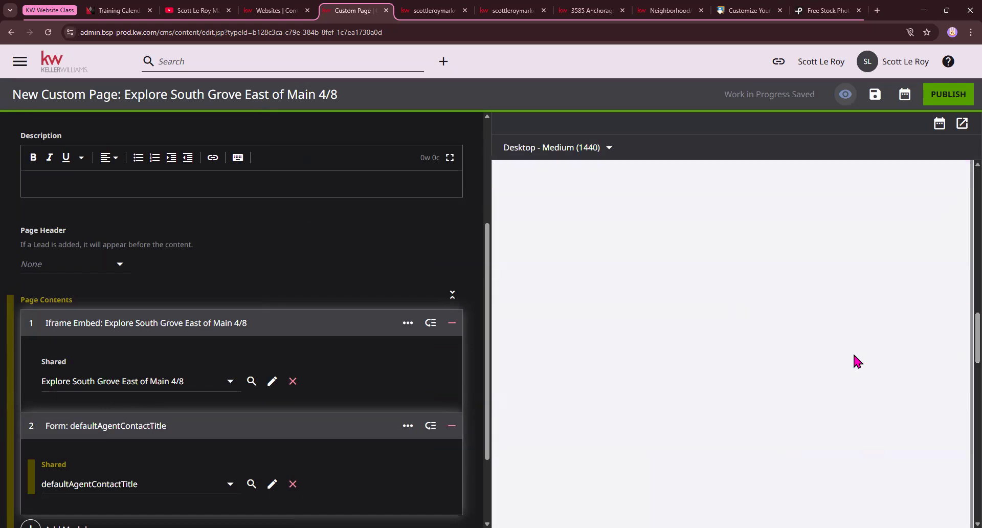
{"action": "left_click_drag", "start_coordinate": [960, 343], "coordinate": [950, 492]}
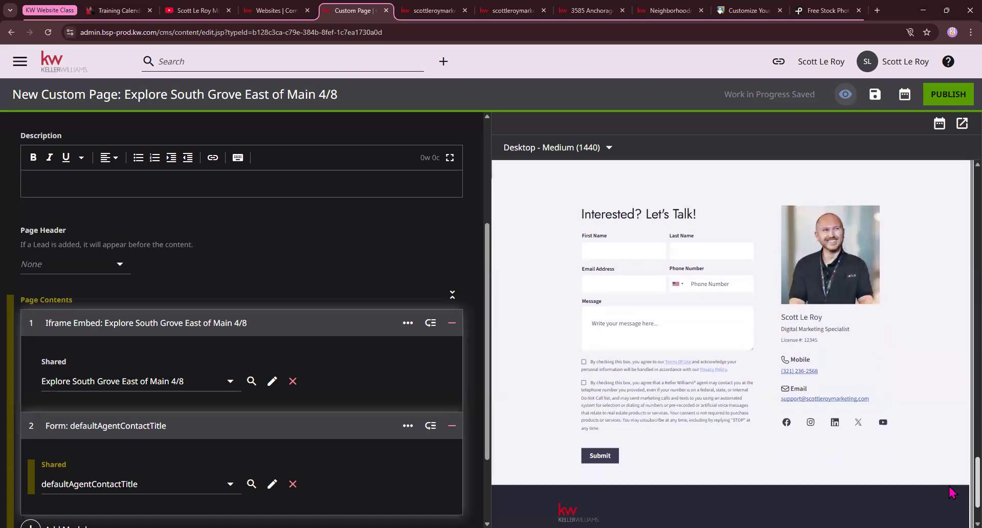
{"action": "scroll", "coordinate": [846, 465], "scroll_direction": "down", "scroll_amount": 1}
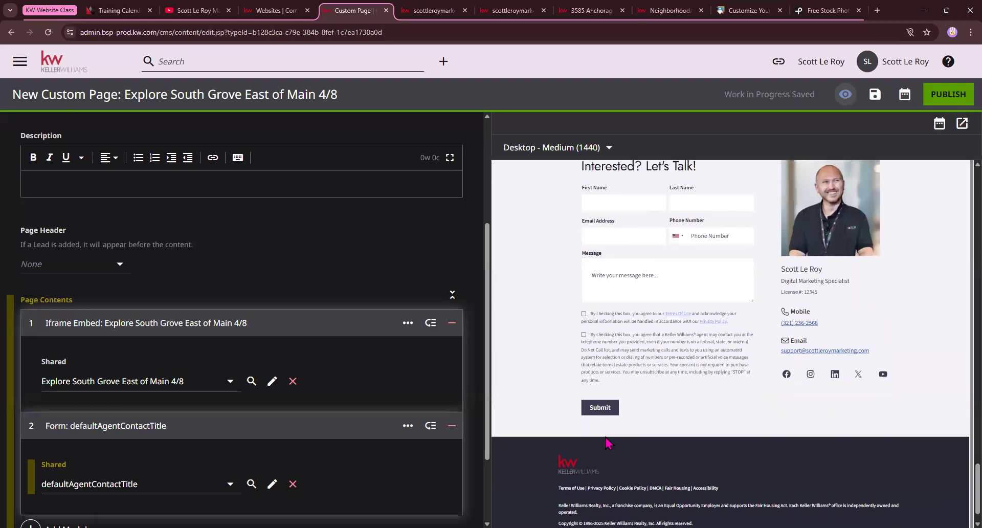
Clear the selected defaultAgentContactTitle form from the Form module
{"action": "left_click", "coordinate": [292, 483]}
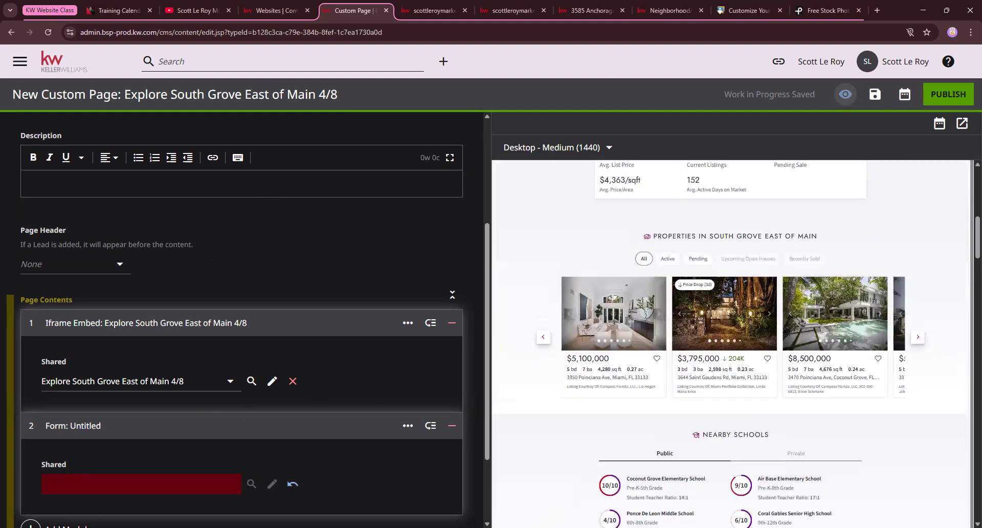
{"action": "scroll", "coordinate": [143, 361], "scroll_direction": "down", "scroll_amount": 2}
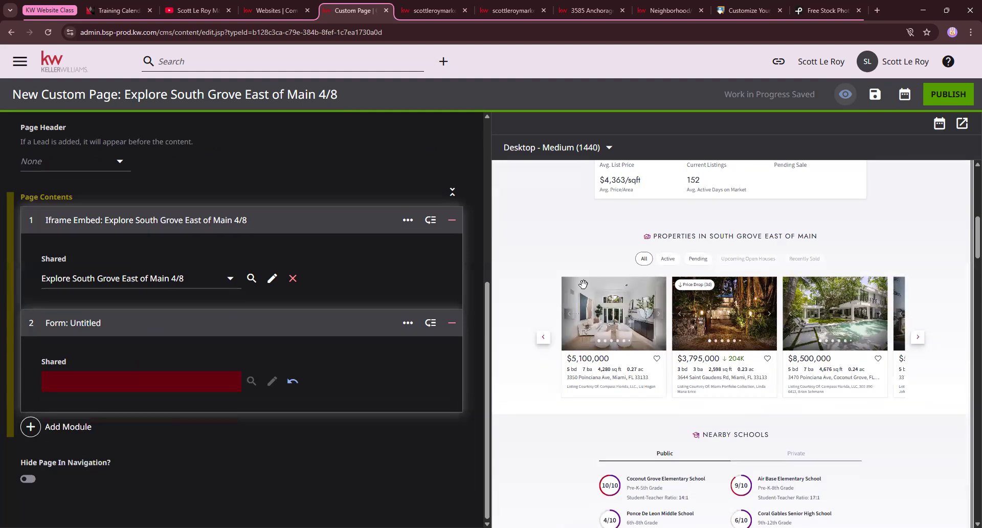
{"action": "scroll", "coordinate": [620, 265], "scroll_direction": "up", "scroll_amount": 5}
Leave the custom page editor through the KW logo, confirming Leave site
{"action": "scroll", "coordinate": [620, 262], "scroll_direction": "up", "scroll_amount": 3}
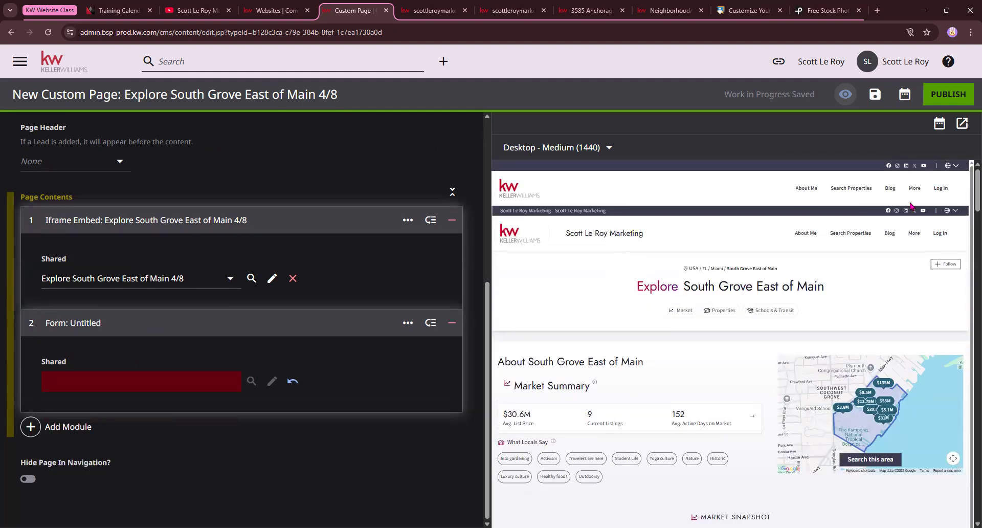
{"action": "mouse_move", "coordinate": [912, 192]}
{"action": "scroll", "coordinate": [235, 212], "scroll_direction": "up", "scroll_amount": 1}
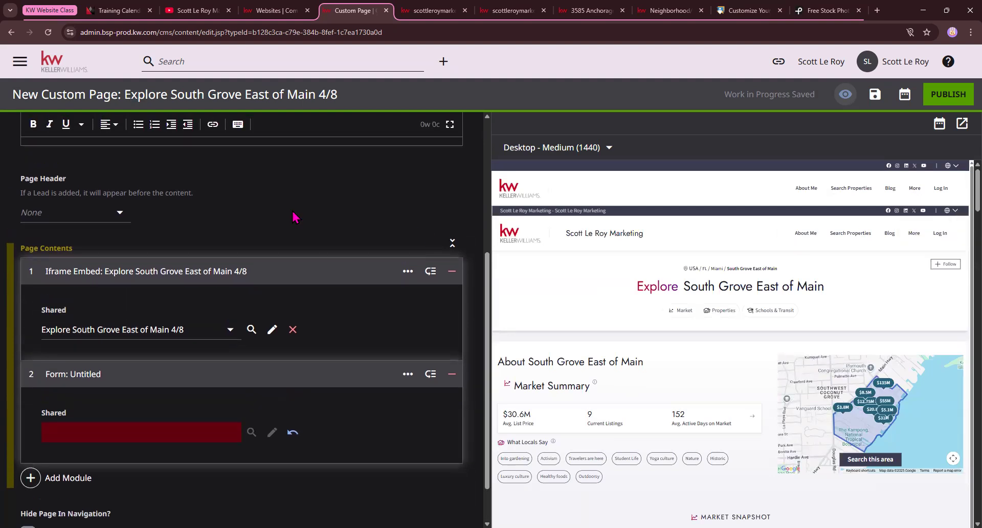
{"action": "left_click", "coordinate": [63, 65]}
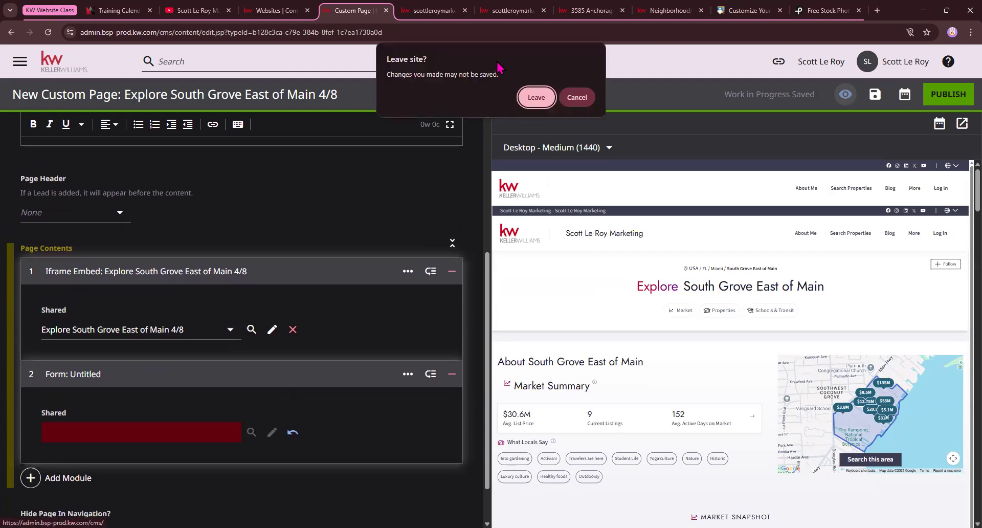
{"action": "left_click", "coordinate": [536, 97]}
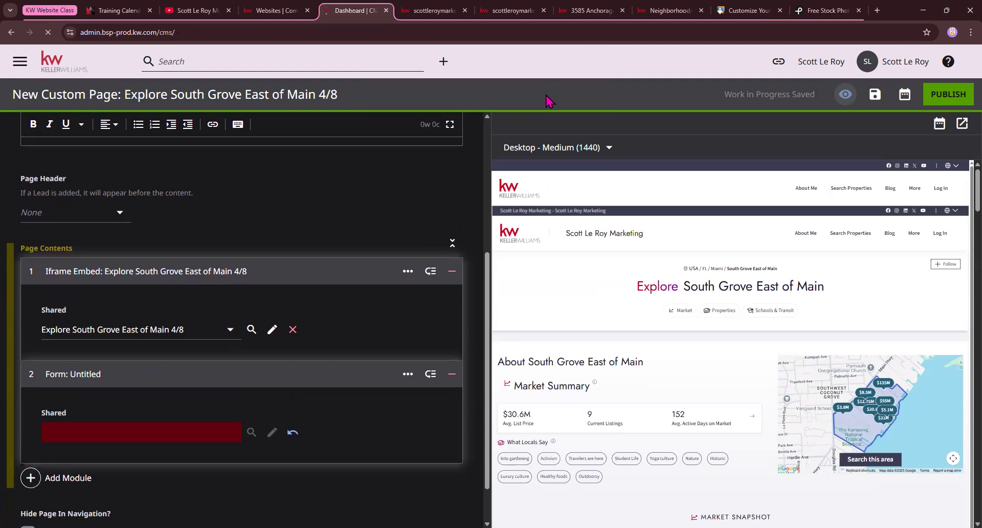